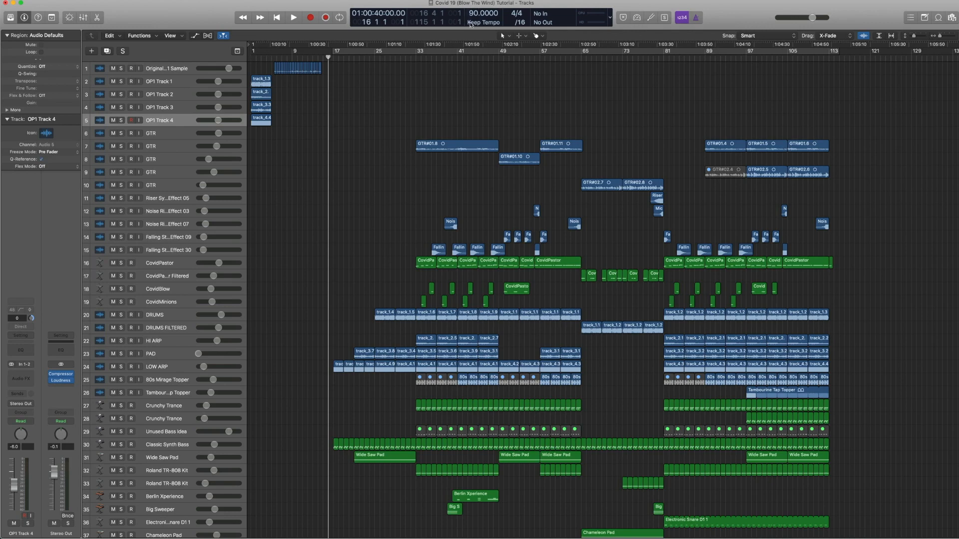
pyautogui.click(258, 83)
pyautogui.click(259, 95)
pyautogui.click(258, 107)
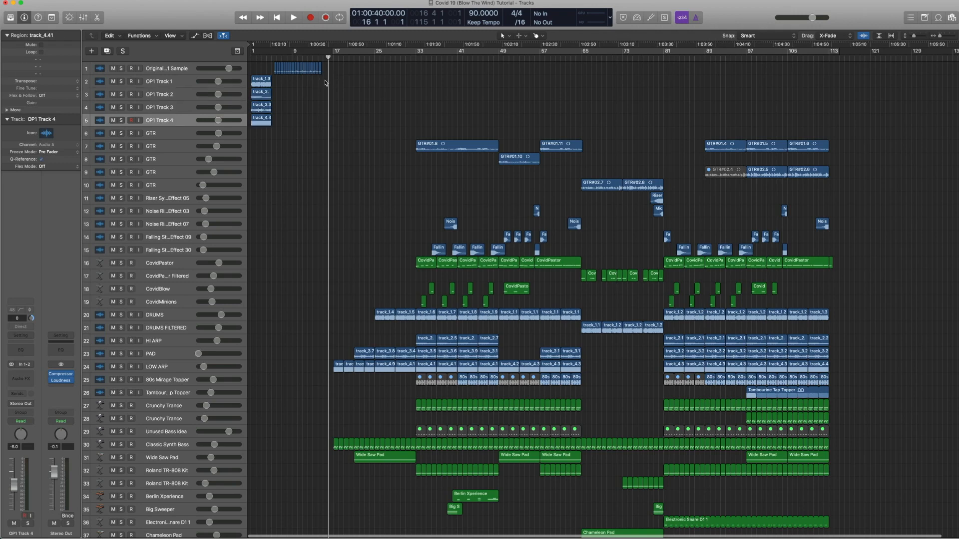
pyautogui.moveTo(283, 74); pyautogui.dragTo(270, 70)
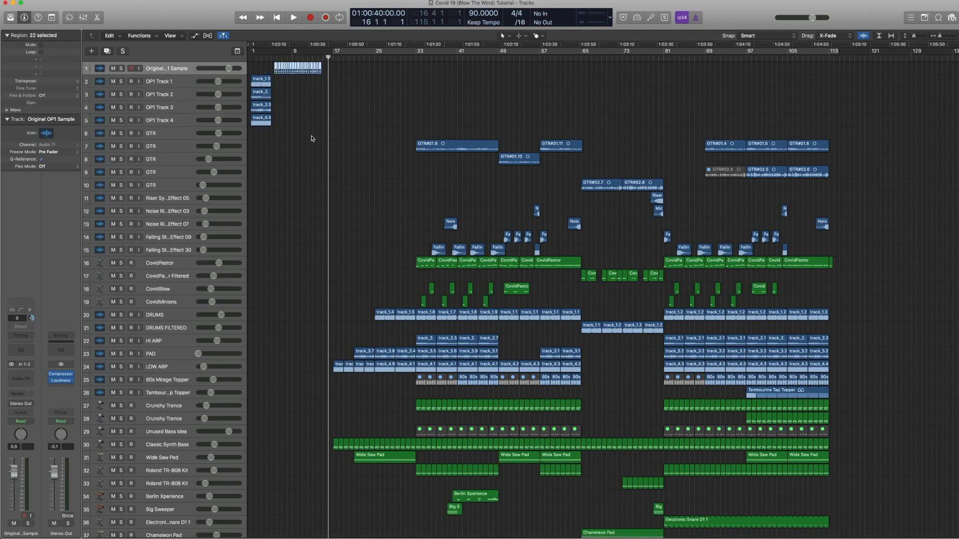
pyautogui.moveTo(325, 142); pyautogui.dragTo(267, 73)
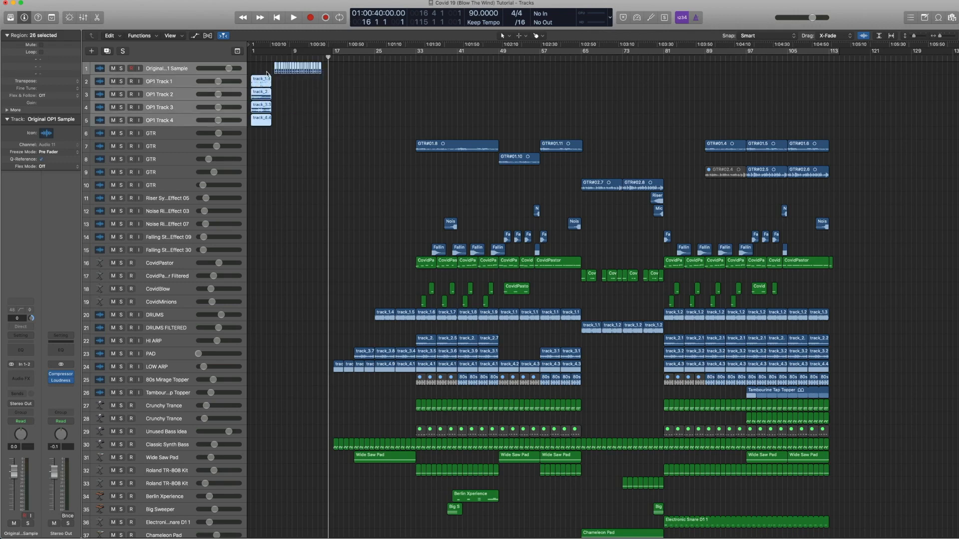
pyautogui.click(369, 133)
pyautogui.scroll(-2, 365, 239)
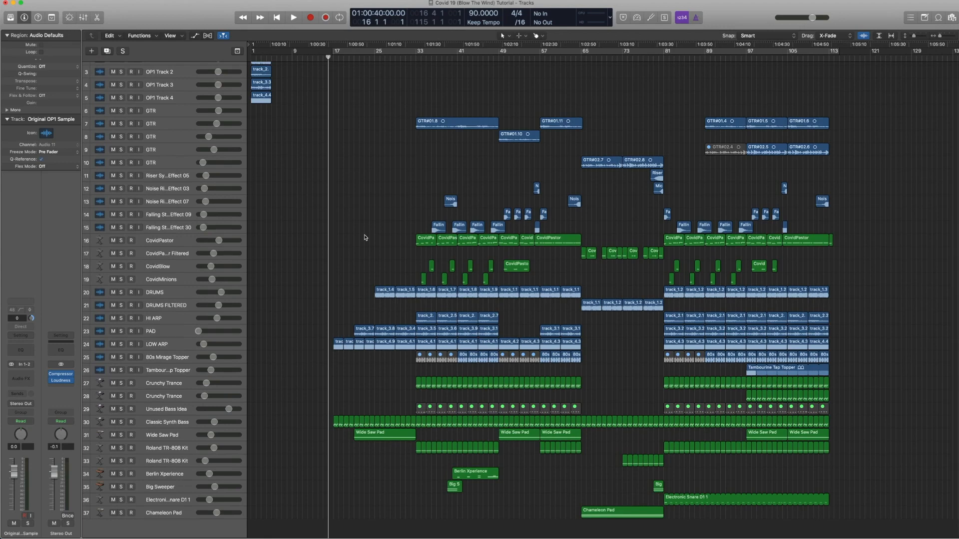
# Step: Play back the arrangement and review the full track list
pyautogui.press('space')
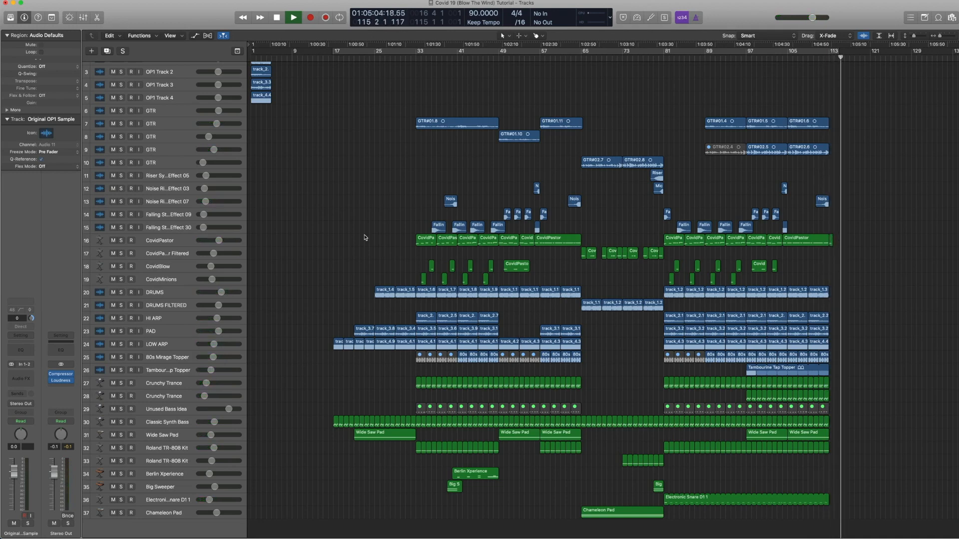
pyautogui.press('space')
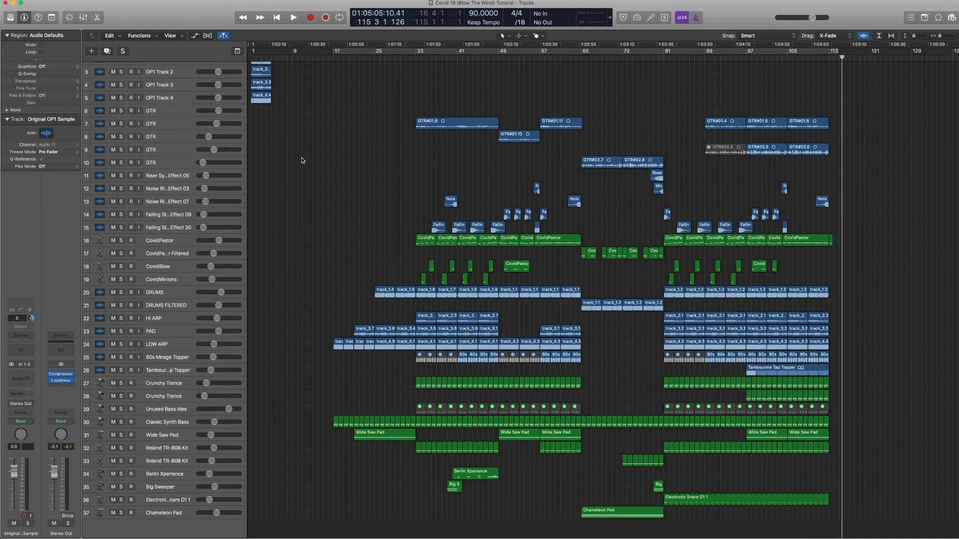
pyautogui.scroll(2, 304, 160)
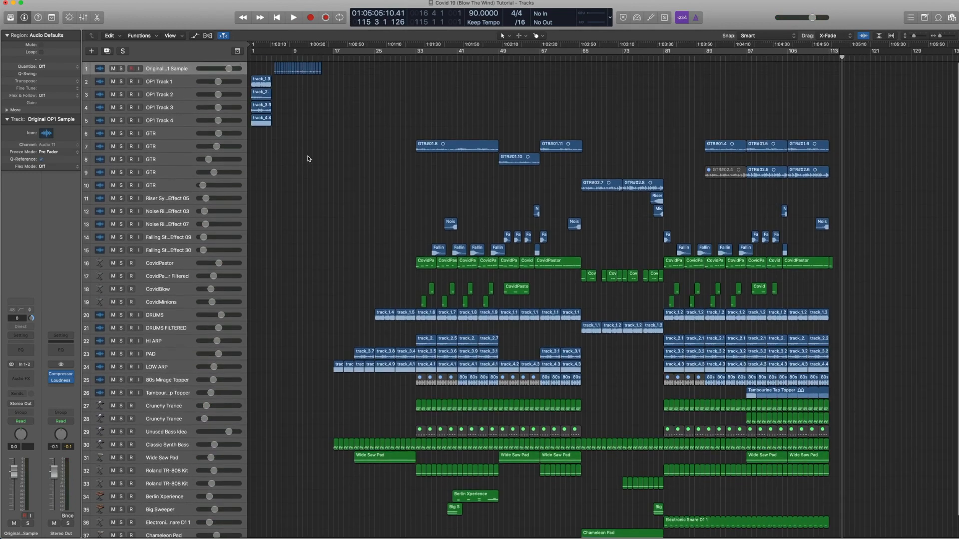
pyautogui.scroll(-2, 307, 159)
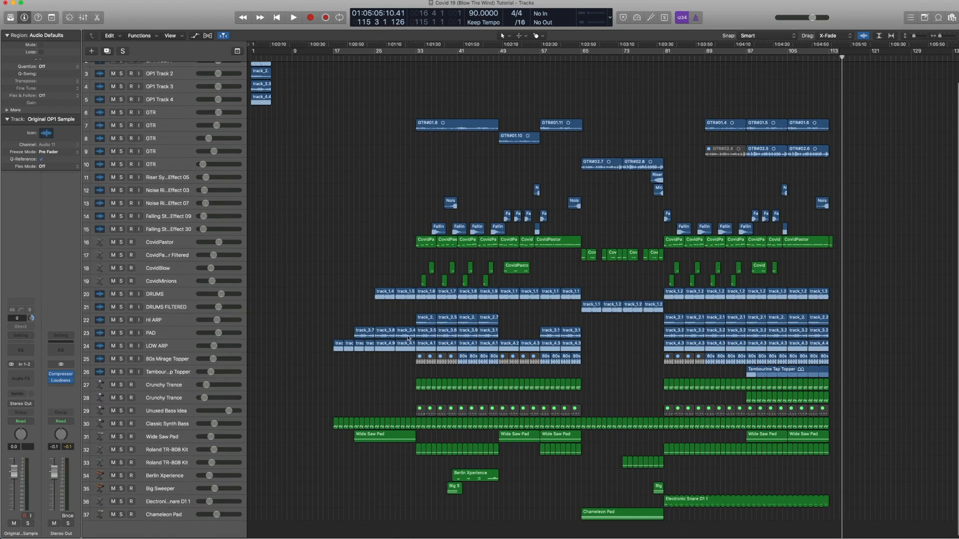
pyautogui.scroll(2, 406, 337)
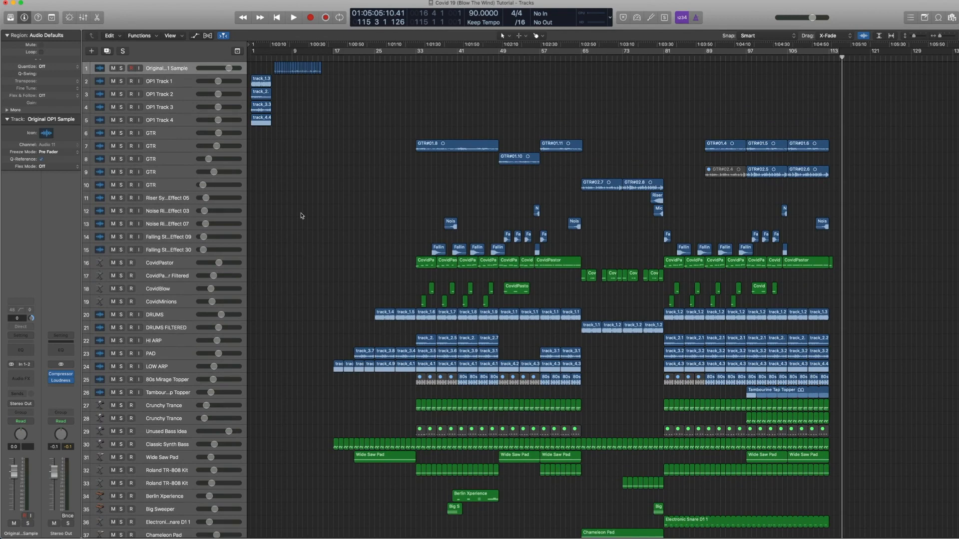
pyautogui.scroll(-1, 301, 215)
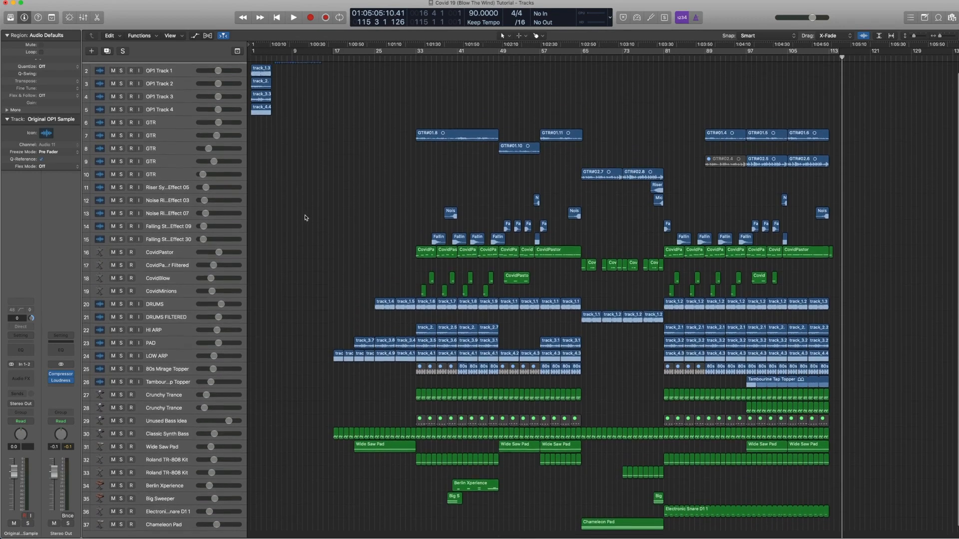
pyautogui.scroll(1, 306, 218)
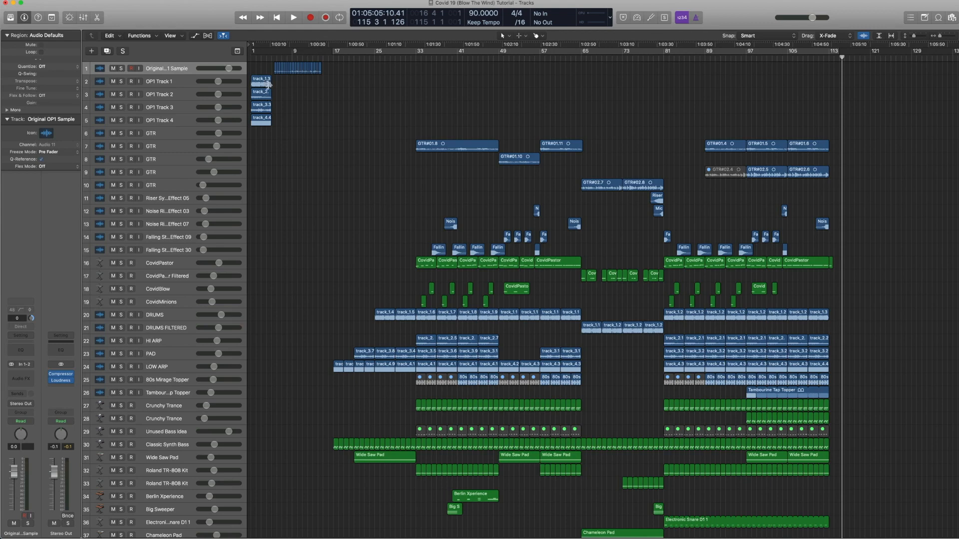
# Step: Try to lengthen the OP1 Track 1 region across the timeline, then undo the change
pyautogui.moveTo(271, 83); pyautogui.dragTo(702, 94)
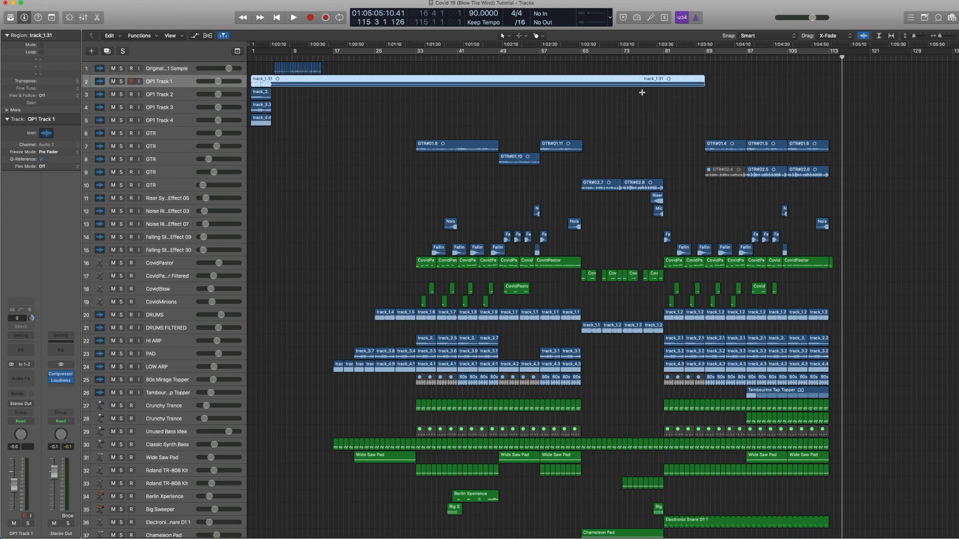
pyautogui.press('super+z')
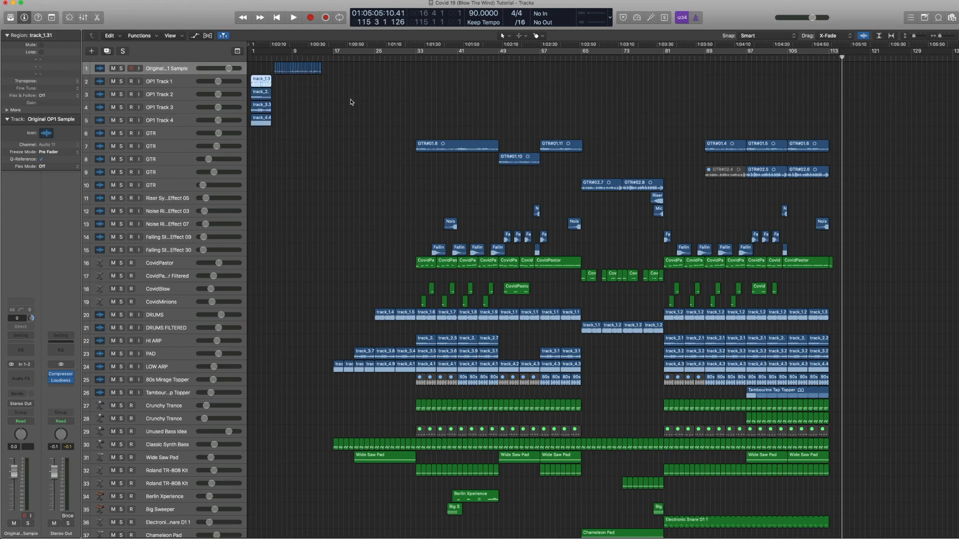
pyautogui.click(286, 93)
# Step: Zoom in on the four OP1 regions and audition the OP1 Track 2 region in solo
pyautogui.moveTo(271, 148); pyautogui.dragTo(252, 76)
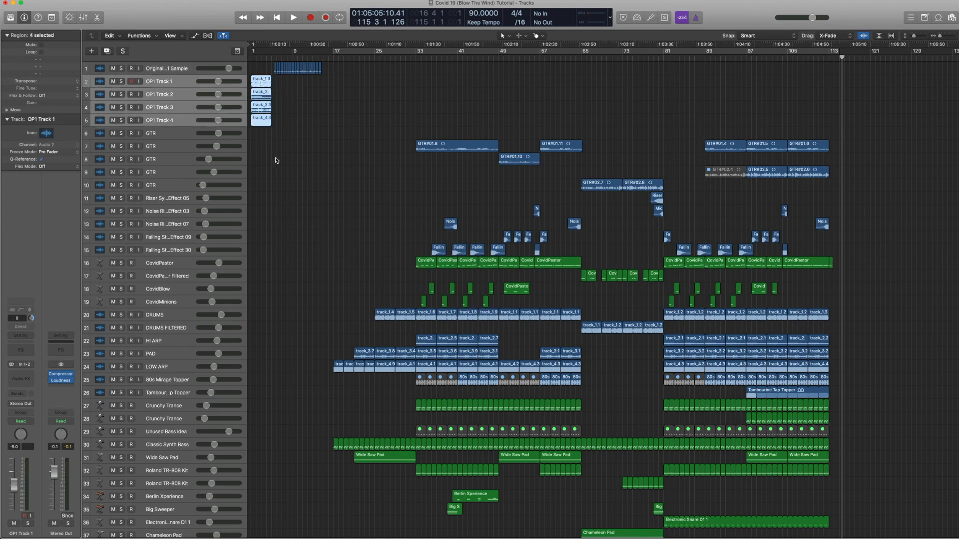
pyautogui.press('z')
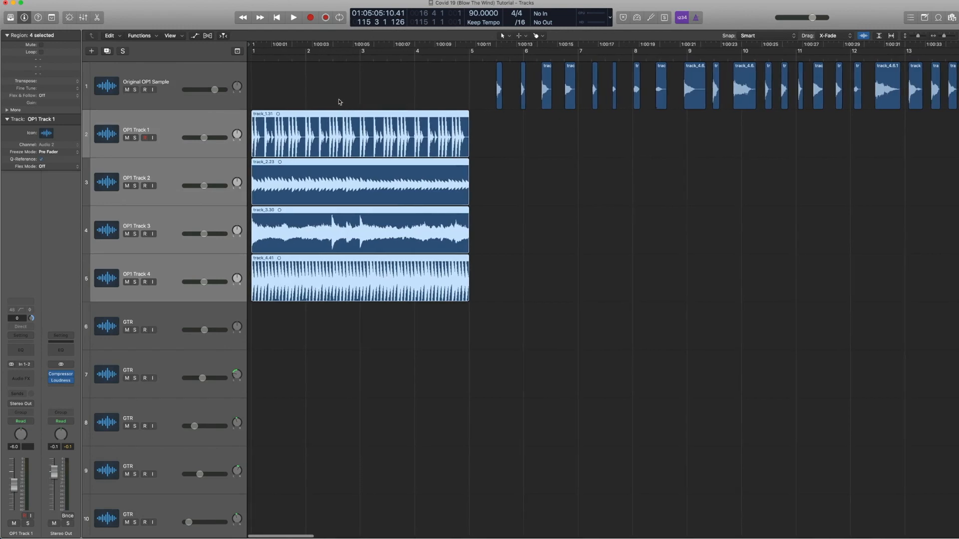
pyautogui.click(330, 118)
pyautogui.click(338, 176)
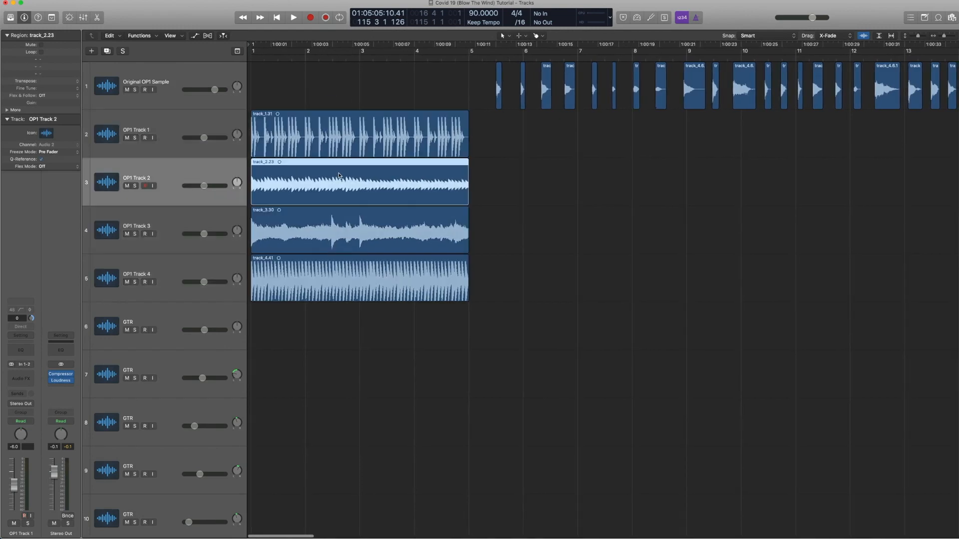
pyautogui.hotkey('ctrl', 's')
pyautogui.press('space')
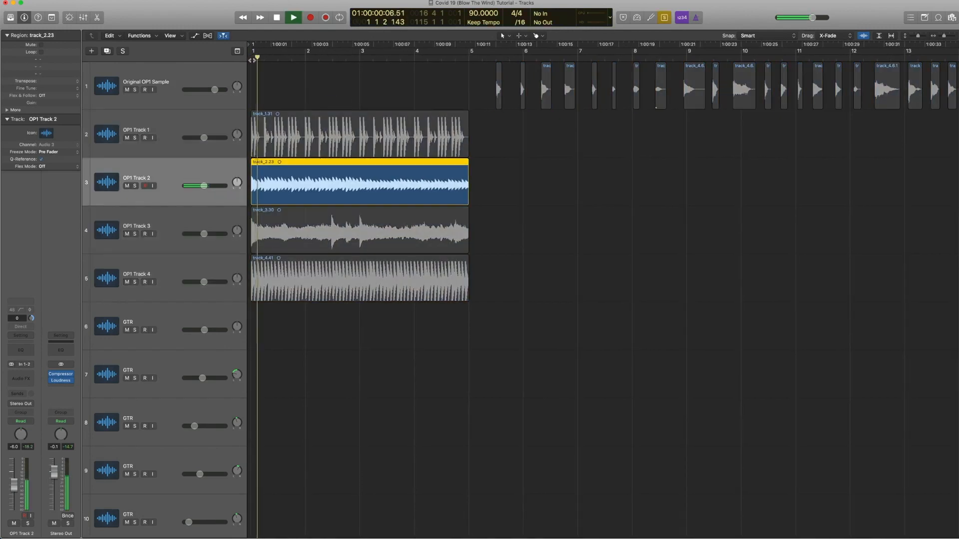
# Step: Audition the OP1 Track 3 and OP1 Track 4 regions in solo playback
pyautogui.click(314, 245)
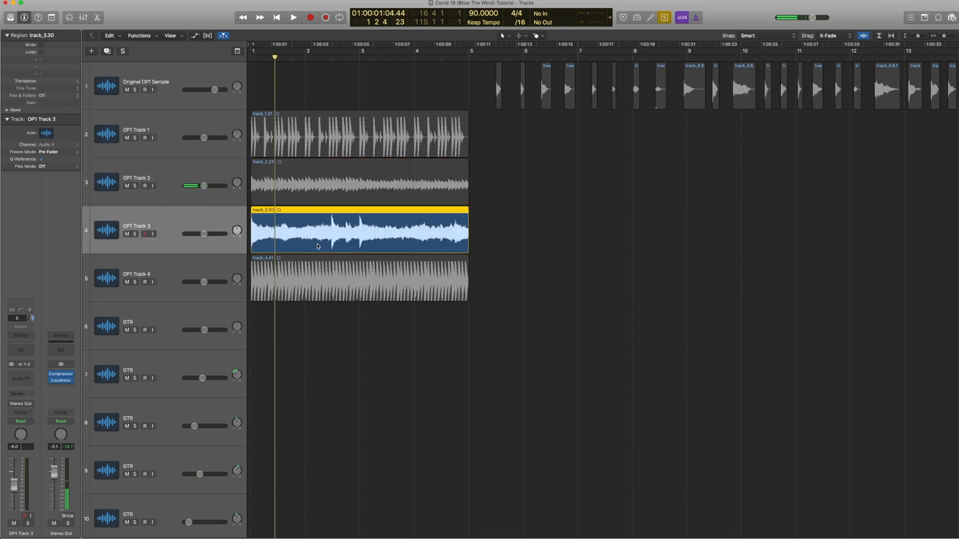
pyautogui.press('Return')
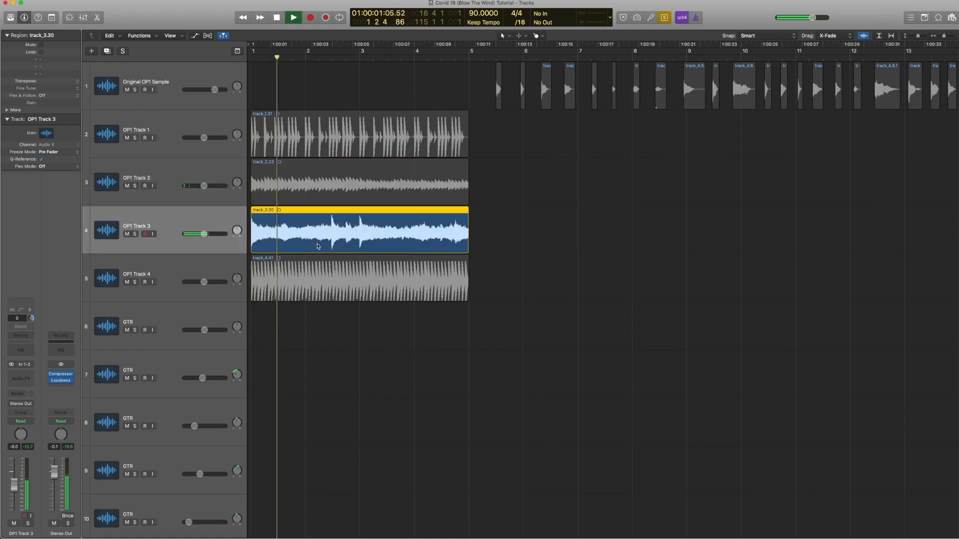
pyautogui.press('space')
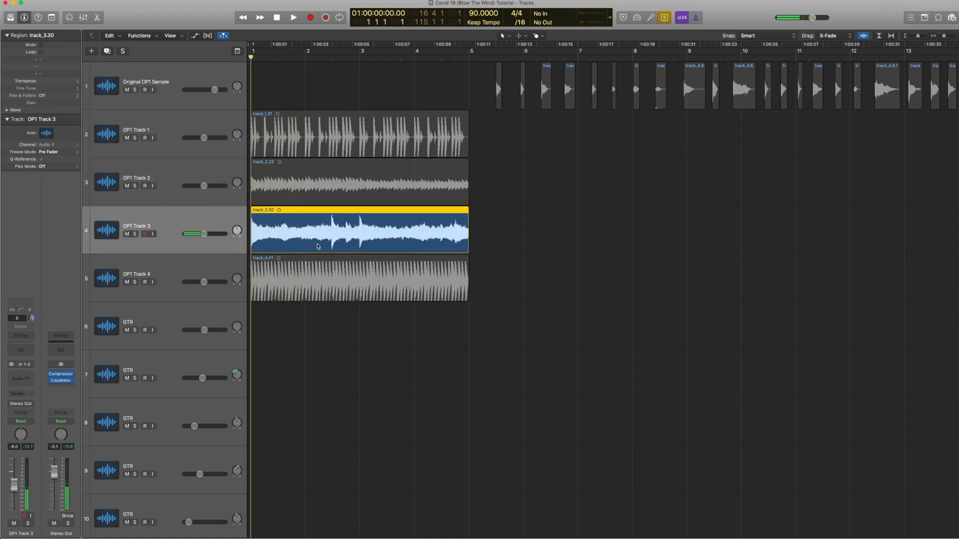
pyautogui.click(317, 273)
pyautogui.press('space')
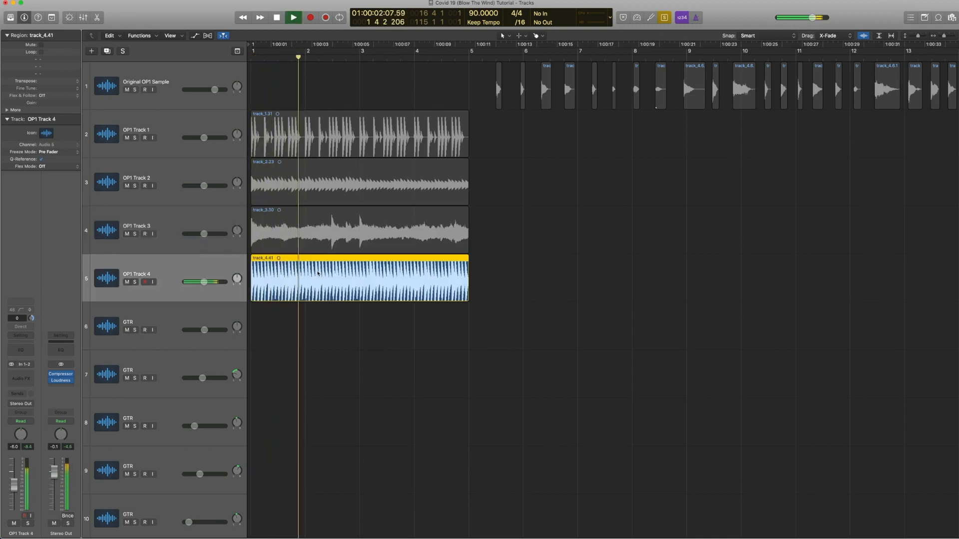
pyautogui.press('space')
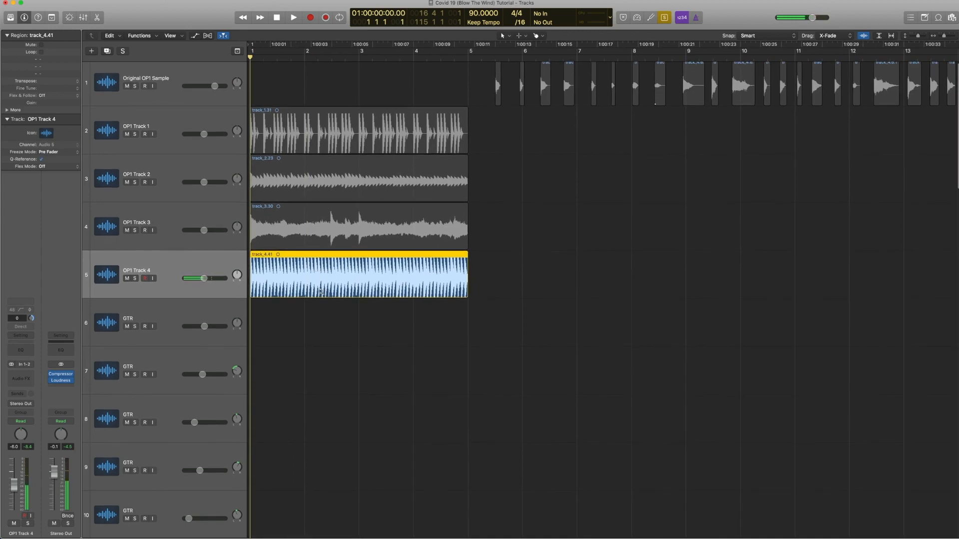
# Step: Zoom back out and audition all four OP1 regions together in solo playback
pyautogui.press('z')
pyautogui.hotkey('ctrl', 's')
pyautogui.moveTo(265, 146); pyautogui.dragTo(255, 85)
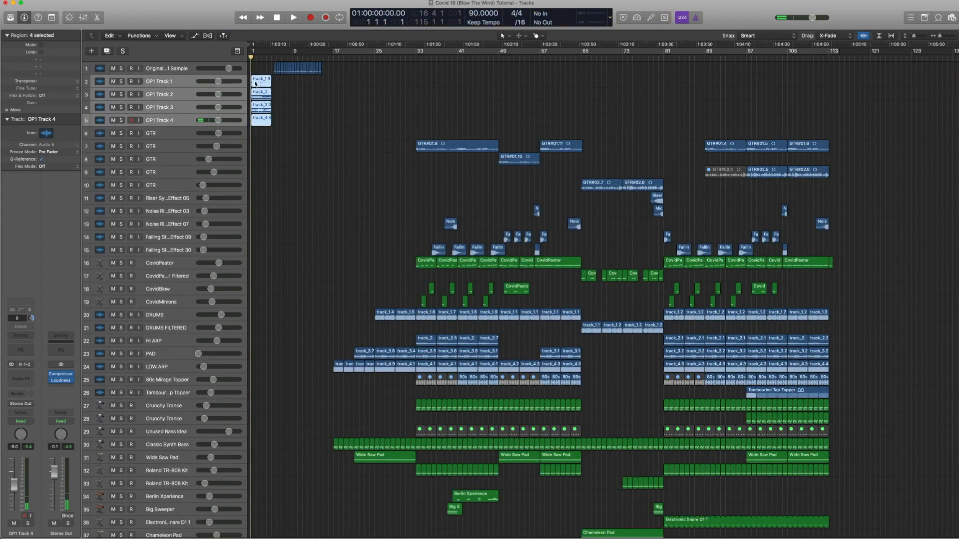
pyautogui.hotkey('ctrl', 's')
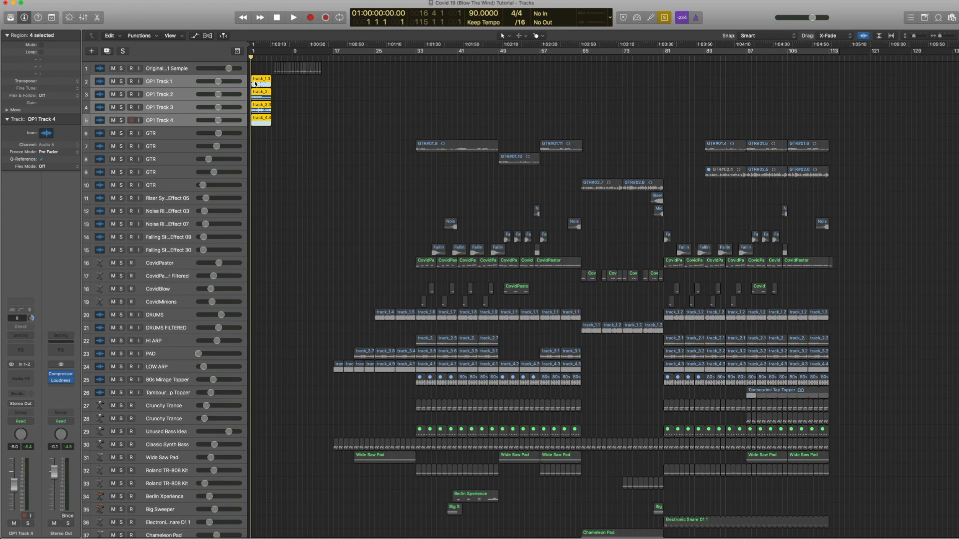
pyautogui.press('space')
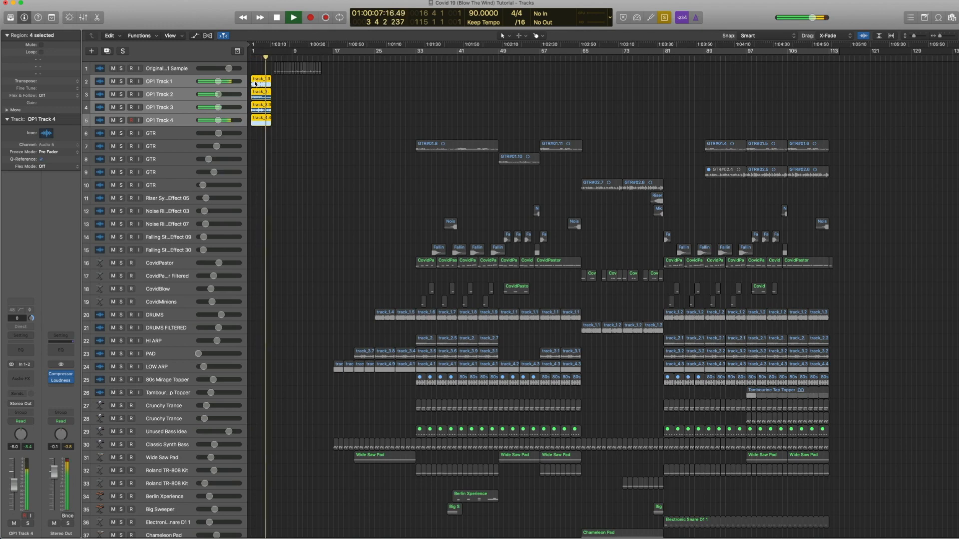
pyautogui.press('space')
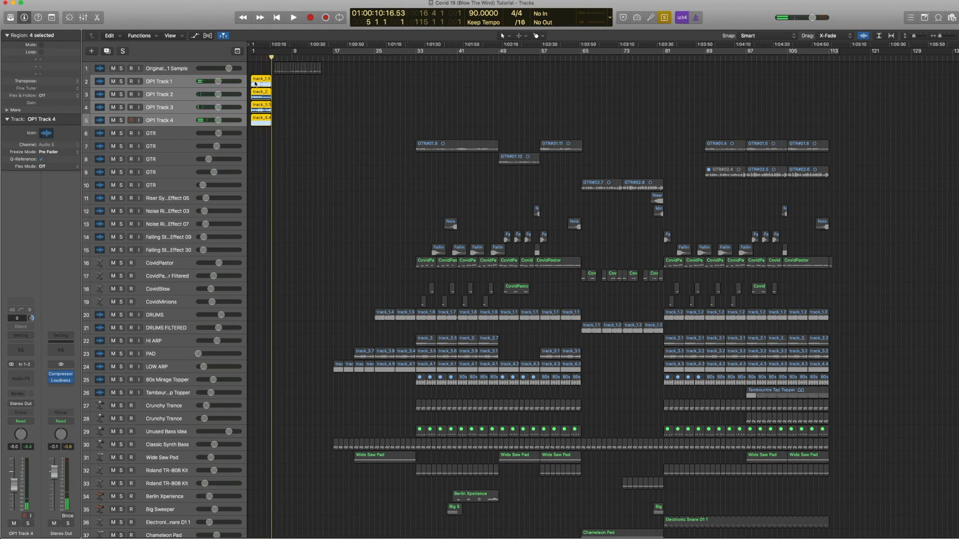
pyautogui.press('super+a')
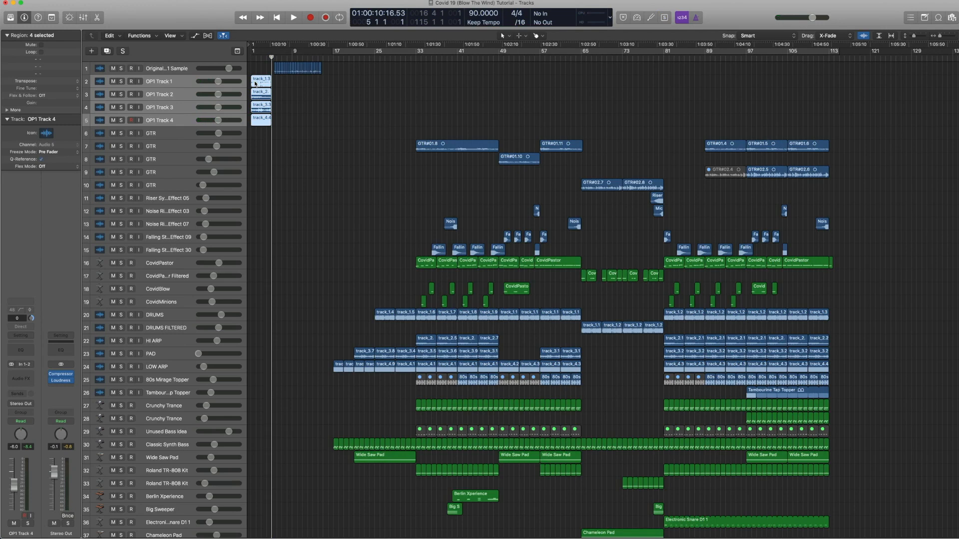
# Step: Select the Original OP1 Sample regions and zoom in on them
pyautogui.moveTo(346, 91); pyautogui.dragTo(273, 58)
pyautogui.moveTo(400, 214); pyautogui.dragTo(263, 55)
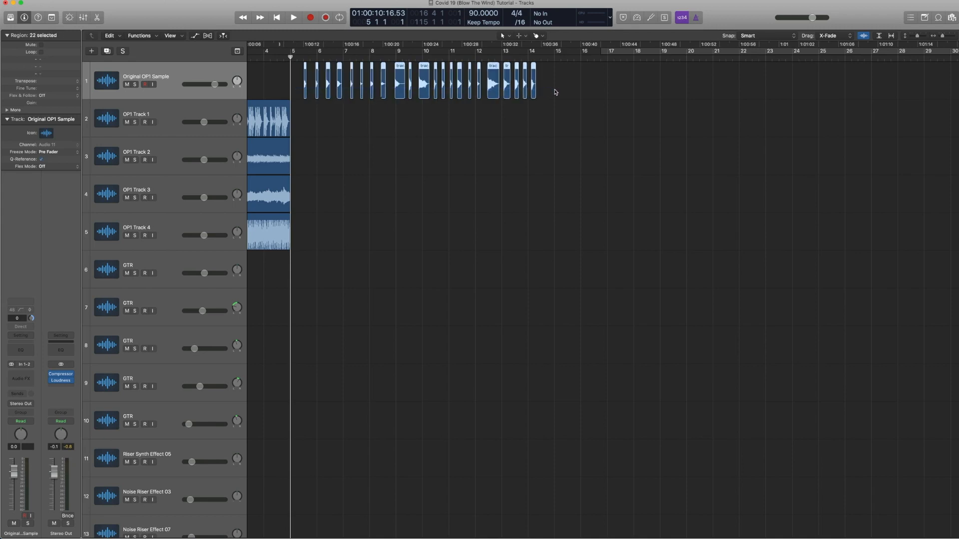
pyautogui.scroll(-1, 399, 107)
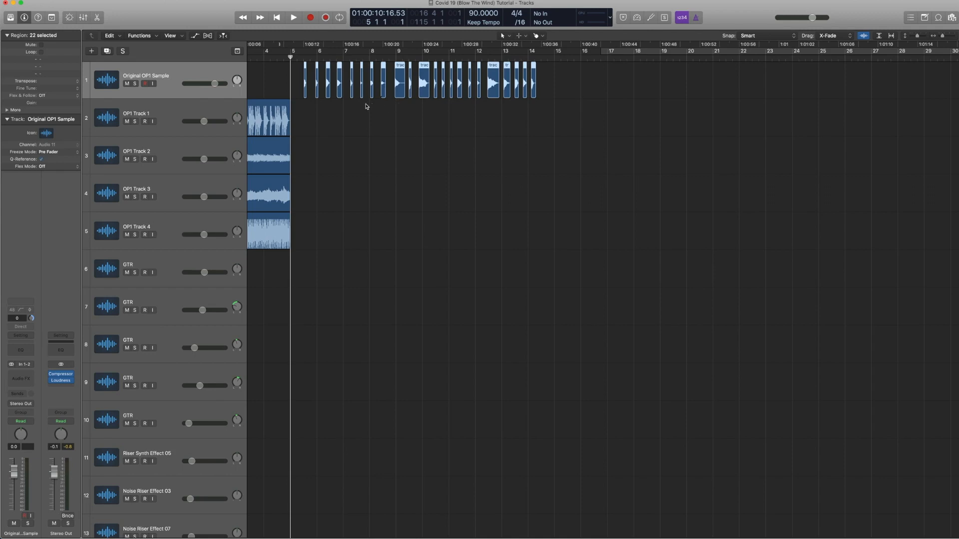
pyautogui.scroll(1, 357, 124)
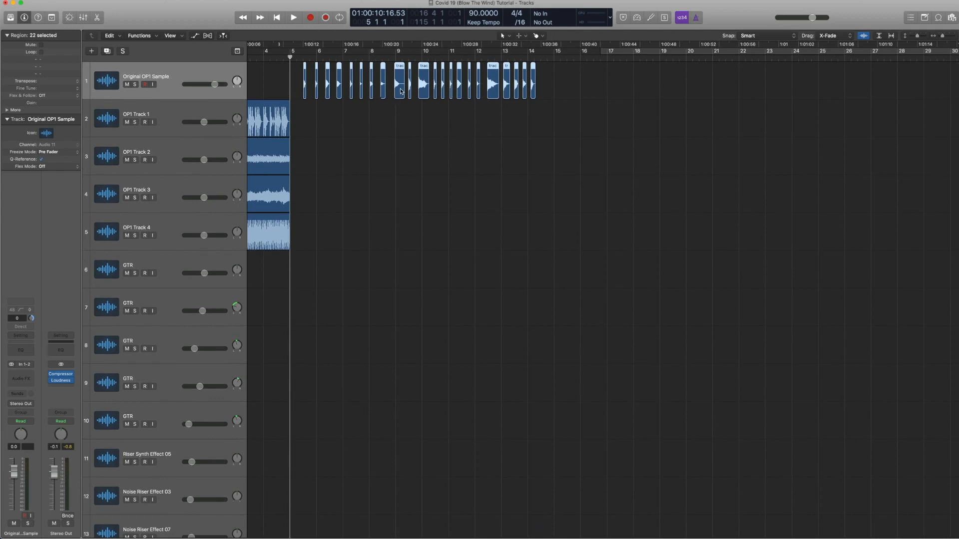
pyautogui.click(129, 38)
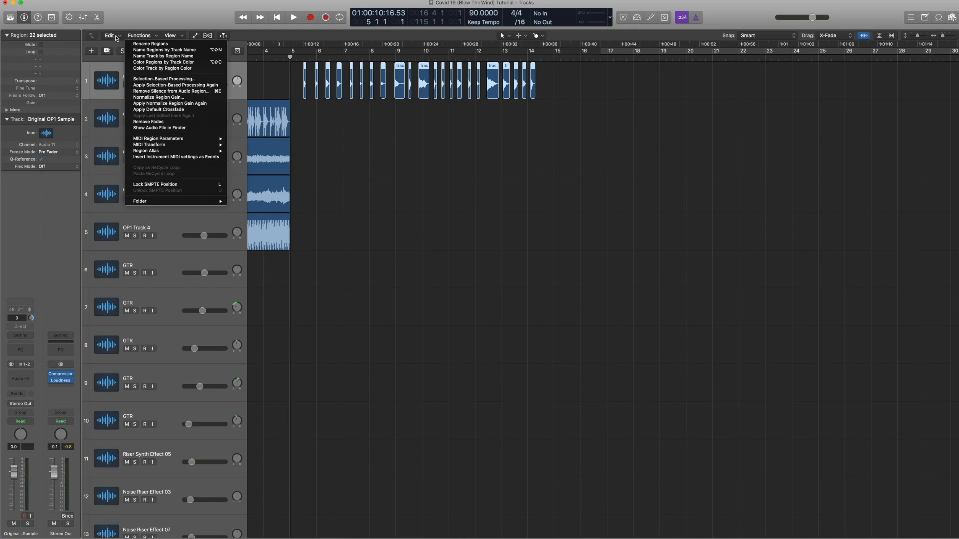
pyautogui.click(117, 38)
pyautogui.click(118, 38)
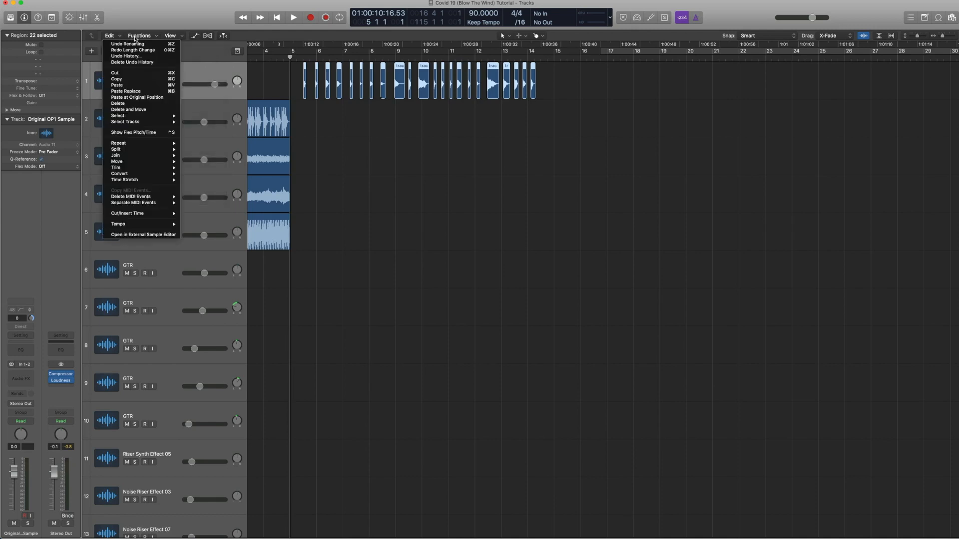
pyautogui.click(136, 38)
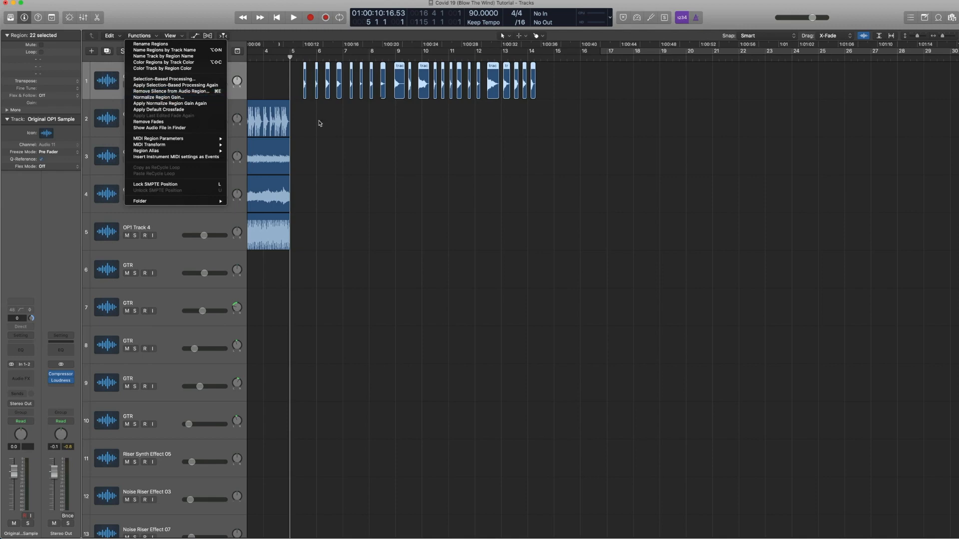
# Step: Open Remove Silence for the OP1 Track 1 region, then cancel the dialog
pyautogui.click(334, 123)
pyautogui.hscroll(-3, 332, 122)
pyautogui.click(320, 118)
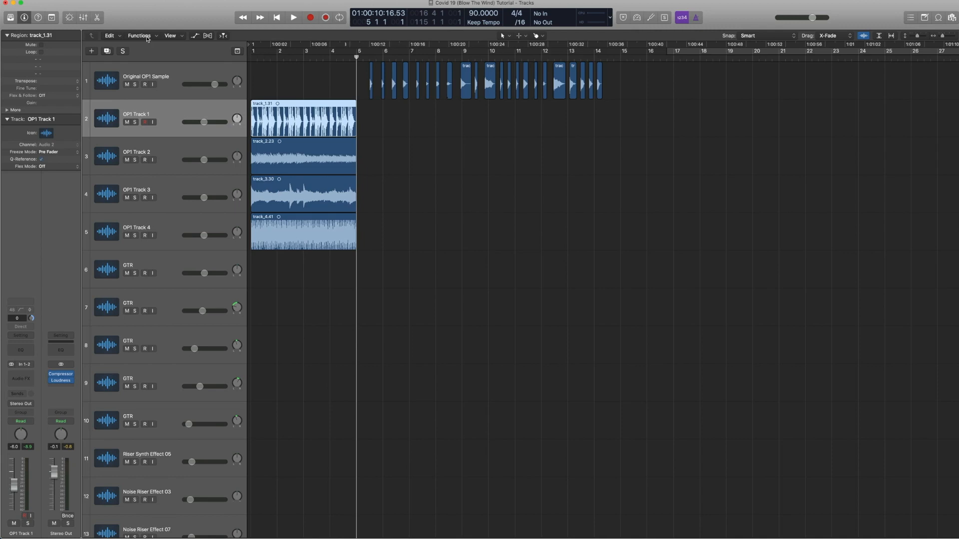
pyautogui.hotkey('ctrl', 'x')
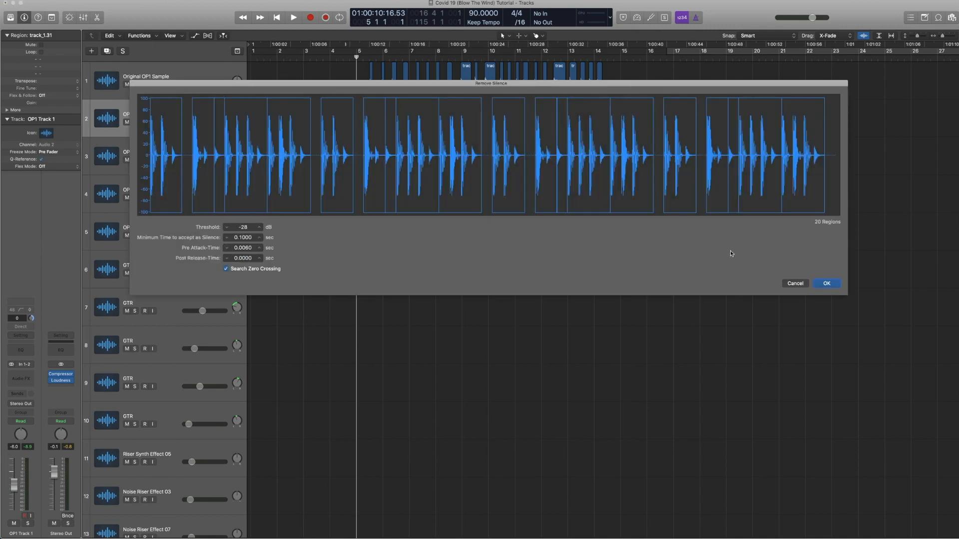
pyautogui.click(794, 284)
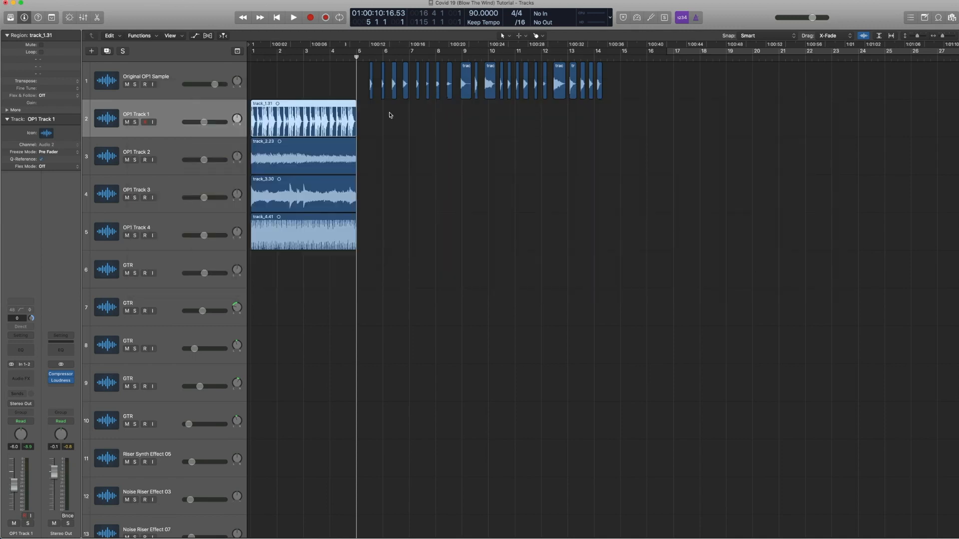
# Step: Select all the chopped regions on the Original OP1 Sample track, play them back, and zoom out to the whole arrangement
pyautogui.moveTo(622, 112); pyautogui.dragTo(371, 92)
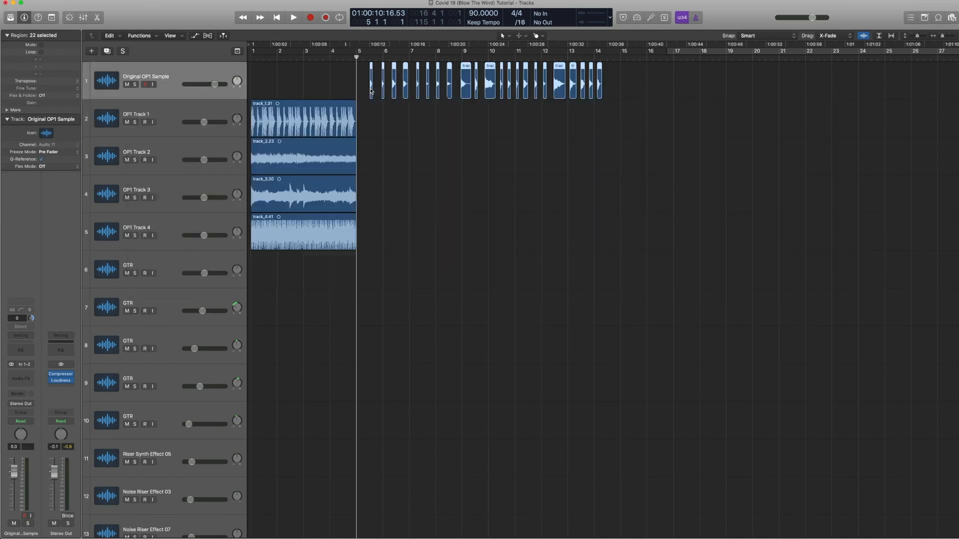
pyautogui.press('space')
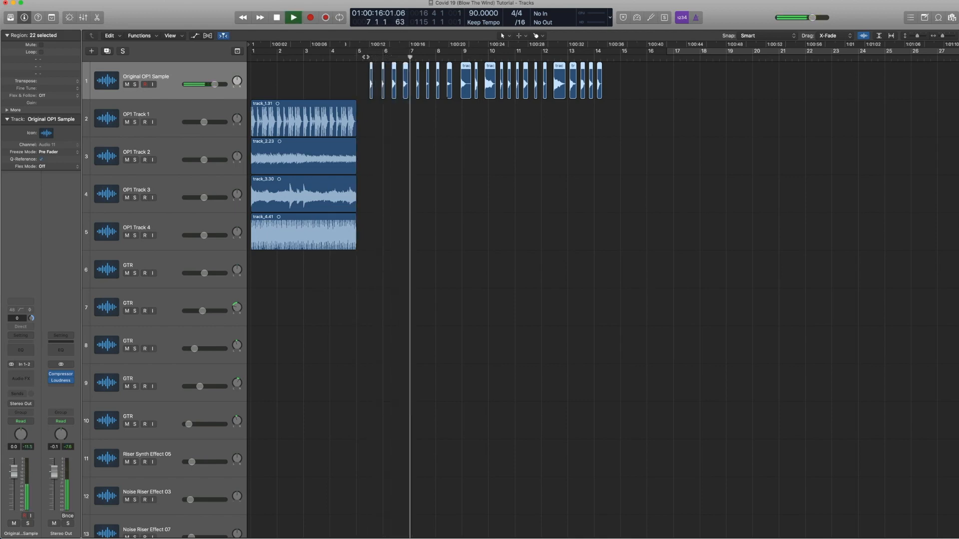
pyautogui.press('space')
pyautogui.press('z')
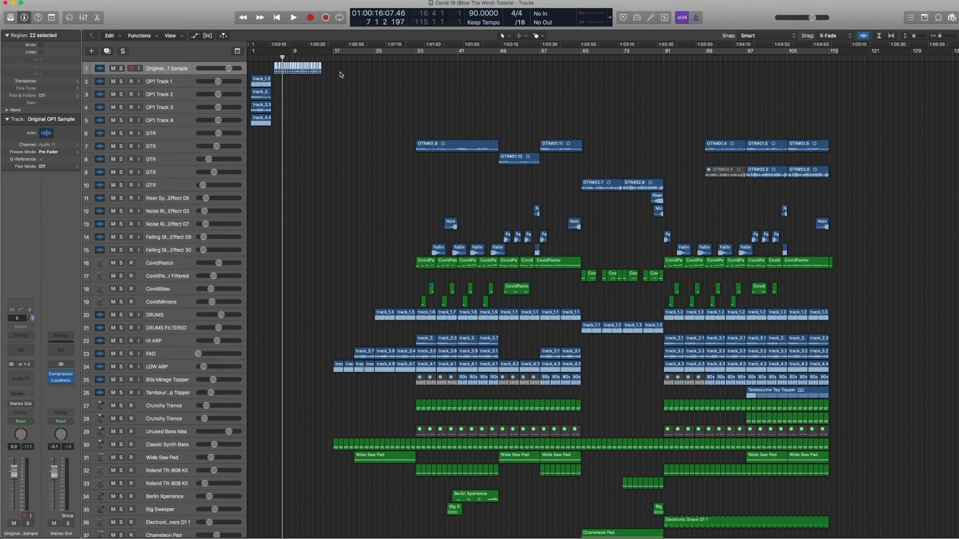
# Step: Zoom in on the chopped OP1 regions, open their region shortcut menu, and dismiss it without choosing a command
pyautogui.hotkey('ctrl', 's')
pyautogui.hotkey('ctrl', 's')
pyautogui.moveTo(353, 144); pyautogui.dragTo(316, 112)
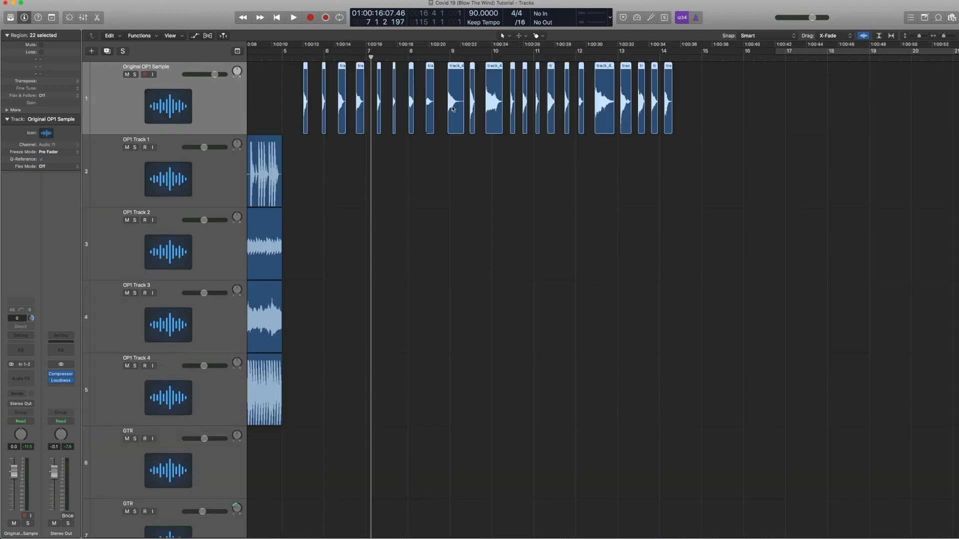
pyautogui.rightClick(453, 109)
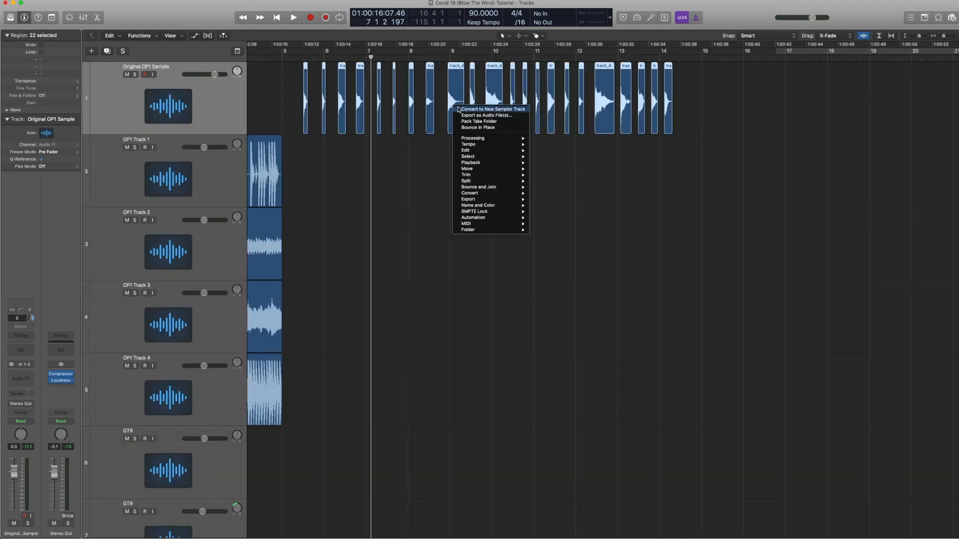
pyautogui.click(382, 199)
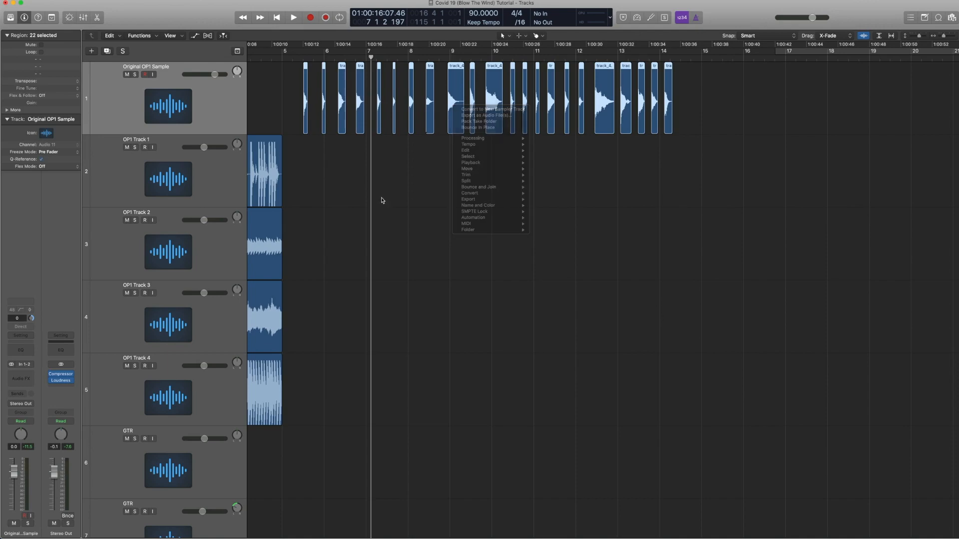
pyautogui.keyDown('ctrl'); pyautogui.keyDown('alt'); pyautogui.click(383, 199); pyautogui.keyUp('alt'); pyautogui.keyUp('ctrl')
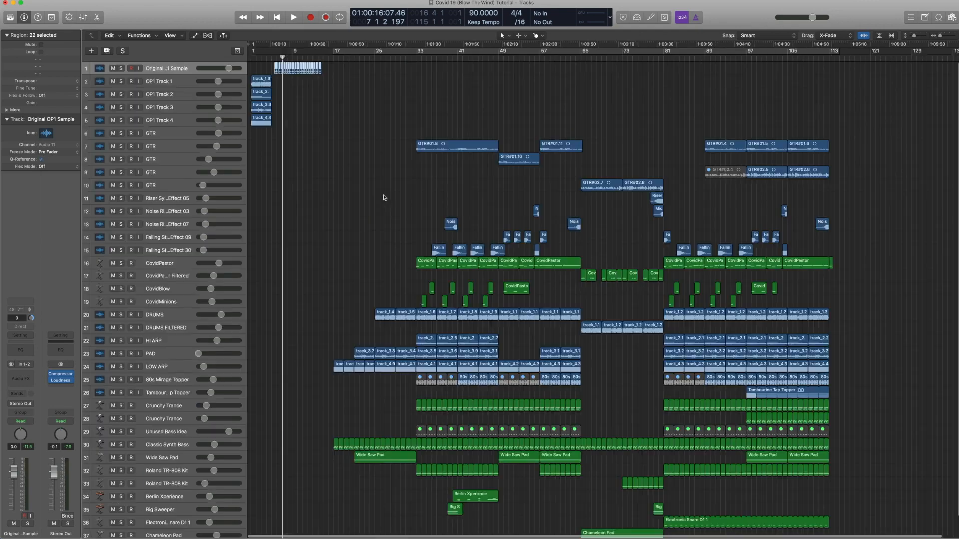
# Step: Open the first CovidPastor region in the Piano Roll, select its opening notes, then close the editor and zoom out
pyautogui.click(153, 263)
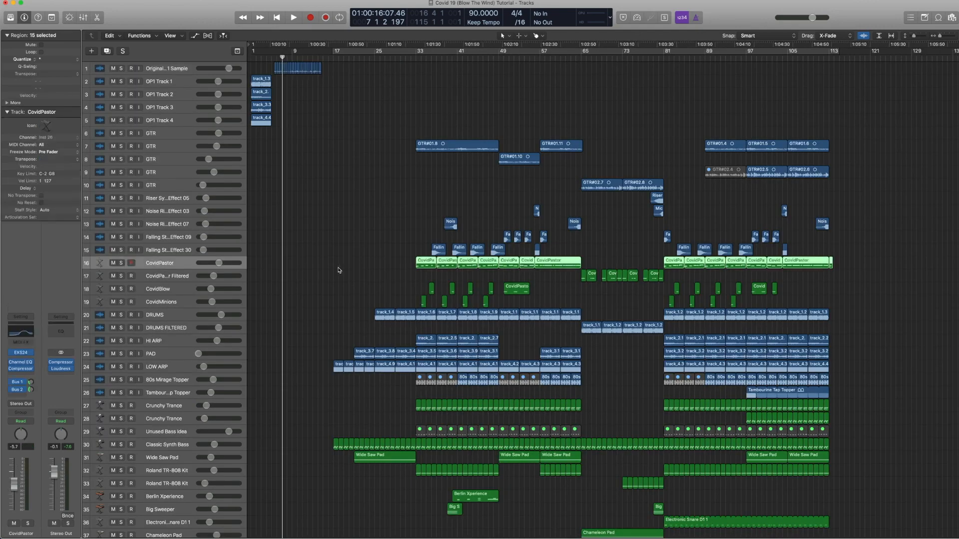
pyautogui.moveTo(475, 309); pyautogui.dragTo(397, 230)
pyautogui.moveTo(519, 299); pyautogui.dragTo(514, 287)
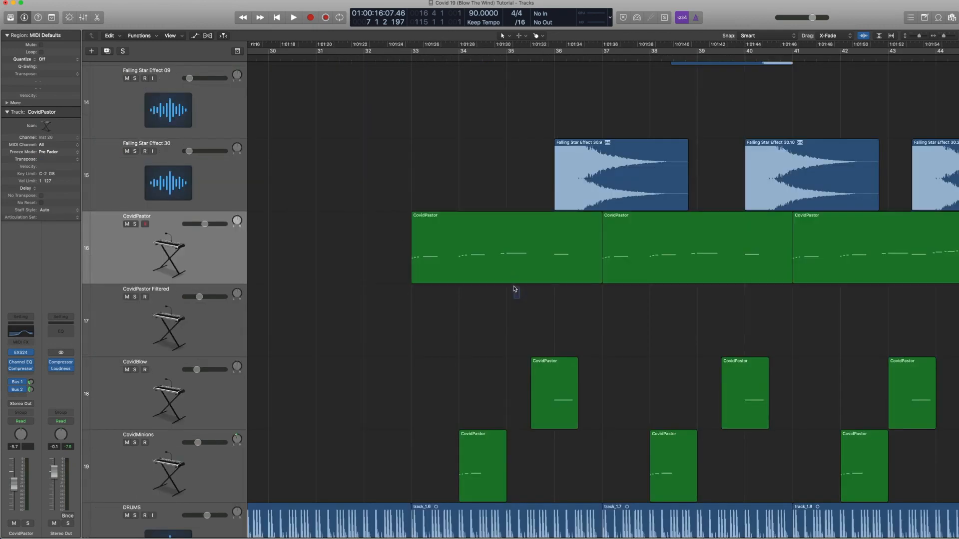
pyautogui.doubleClick(484, 258)
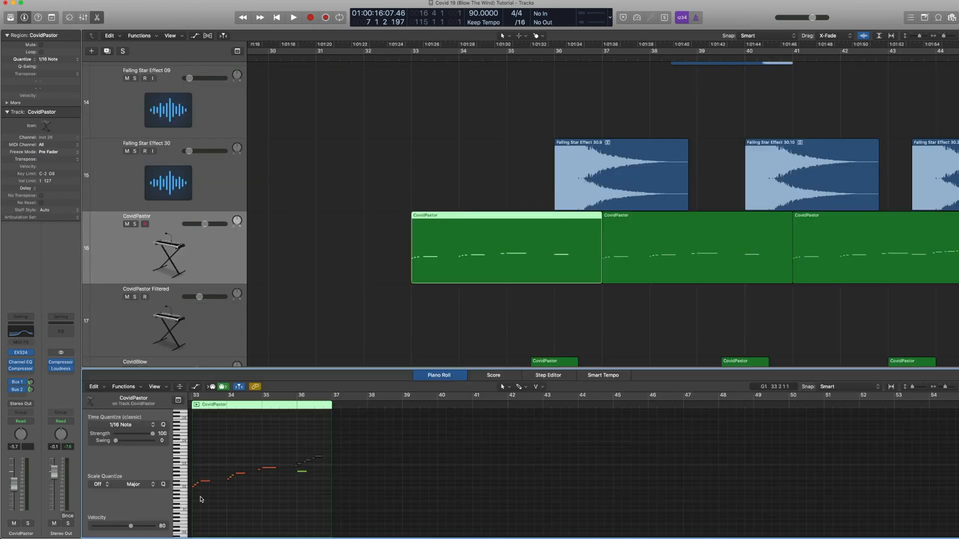
pyautogui.click(196, 487)
pyautogui.moveTo(196, 483)
pyautogui.mouseDown()
pyautogui.moveTo(199, 494)
pyautogui.moveTo(211, 477)
pyautogui.mouseUp()
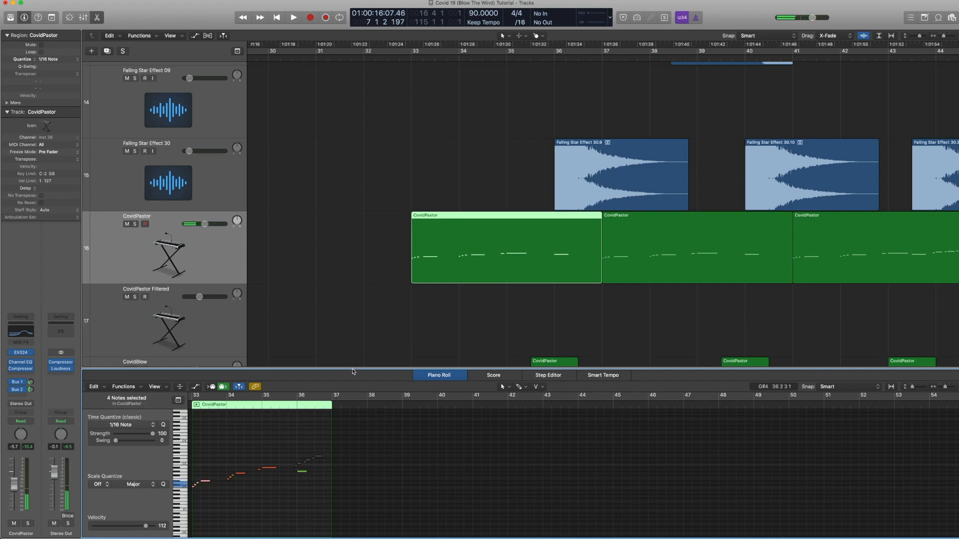
pyautogui.press('e')
pyautogui.press('z')
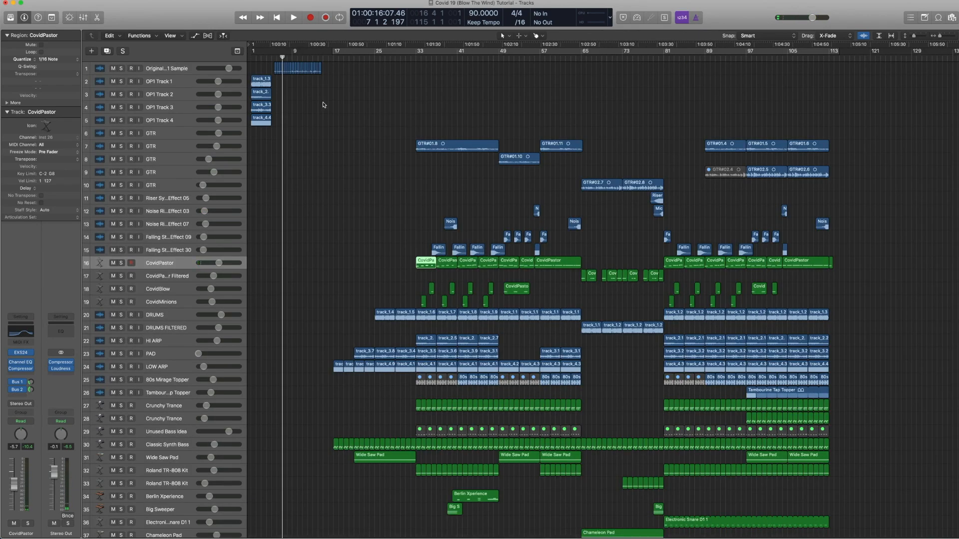
# Step: Browse the regions of the DRUMS, DRUMS FILTERED, HI ARP and LOW ARP tracks by selecting each track
pyautogui.click(390, 261)
pyautogui.click(328, 58)
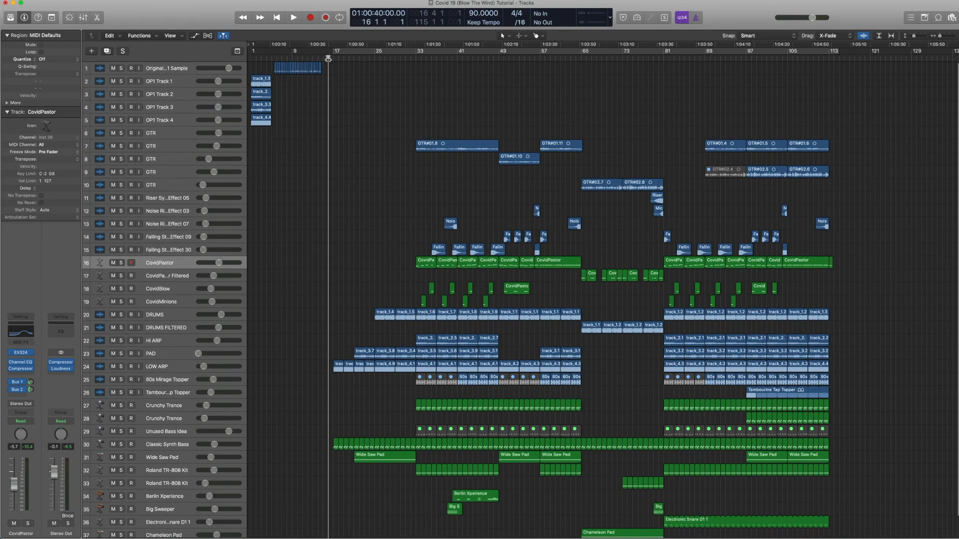
pyautogui.press('.')
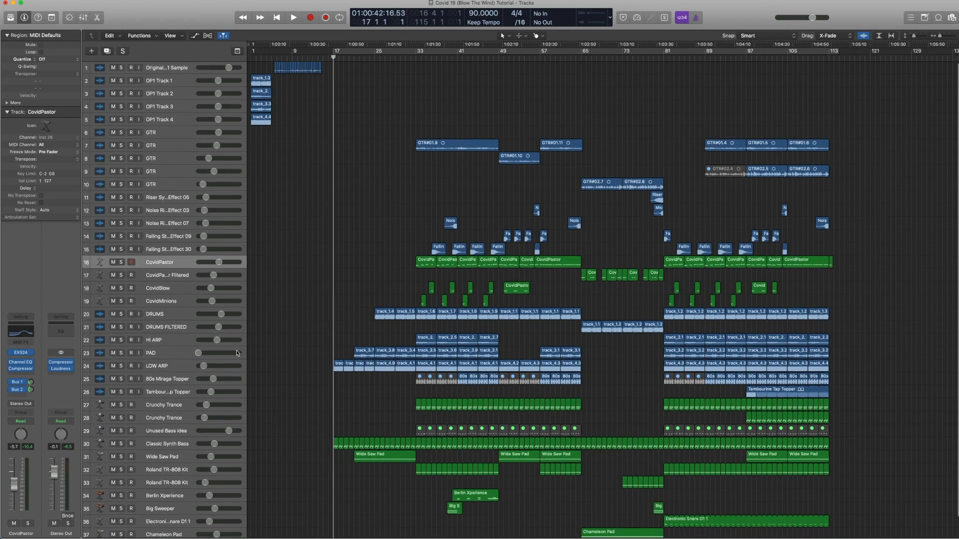
pyautogui.moveTo(850, 369); pyautogui.dragTo(262, 317)
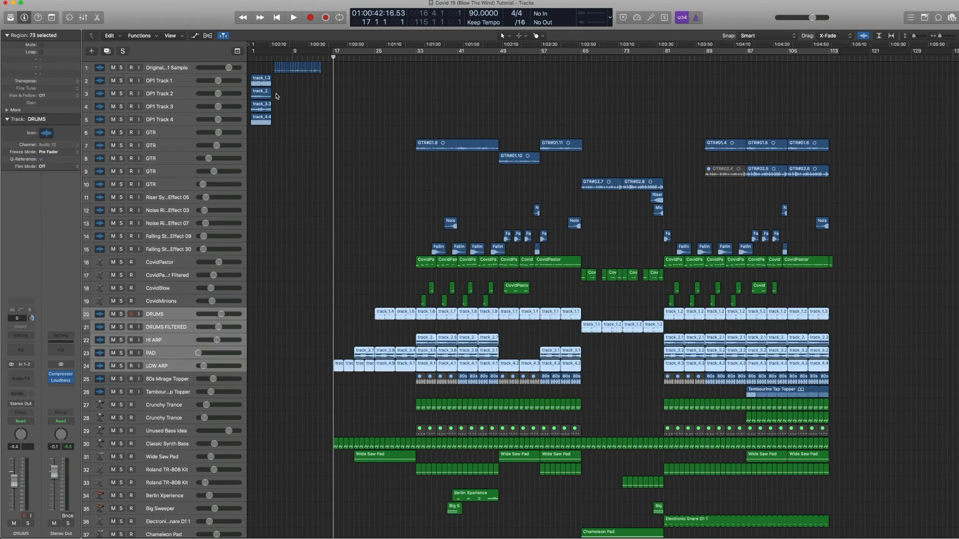
pyautogui.click(154, 317)
pyautogui.click(158, 328)
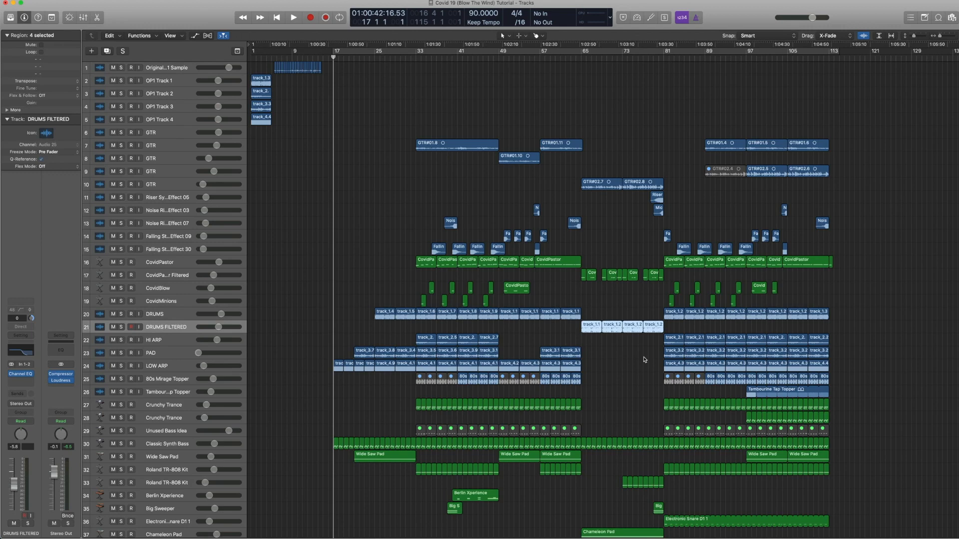
pyautogui.click(159, 342)
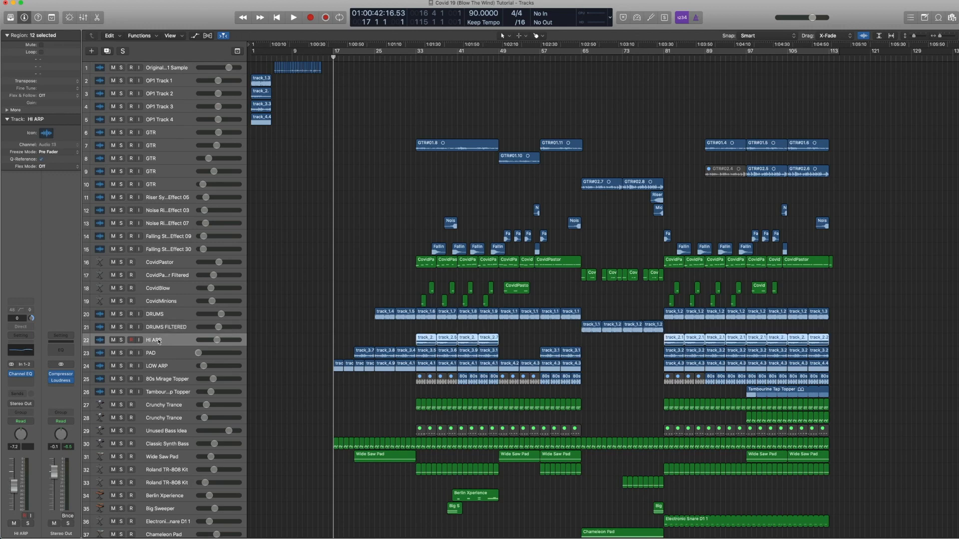
pyautogui.click(166, 368)
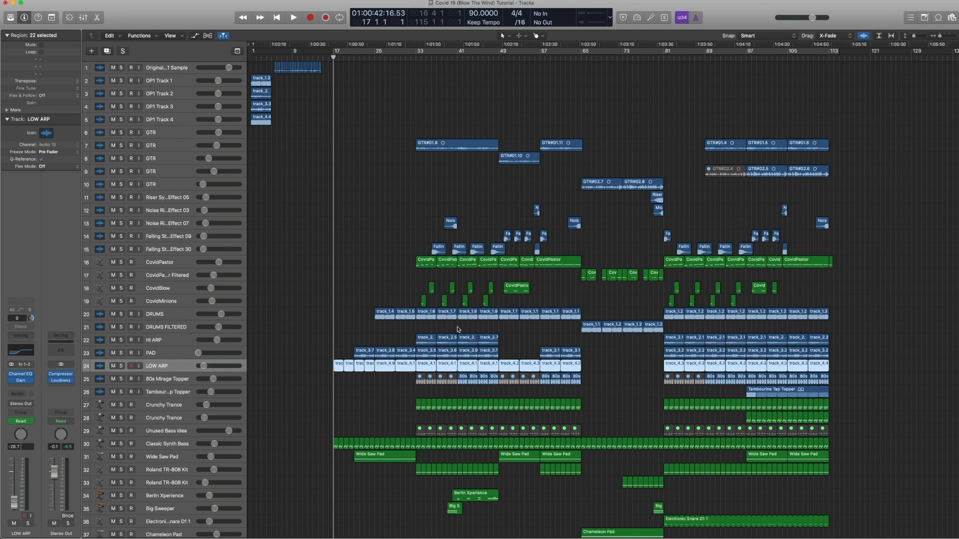
# Step: Solo the track_1.6 drum region at bar 33 and play it back, then turn region solo off
pyautogui.click(416, 58)
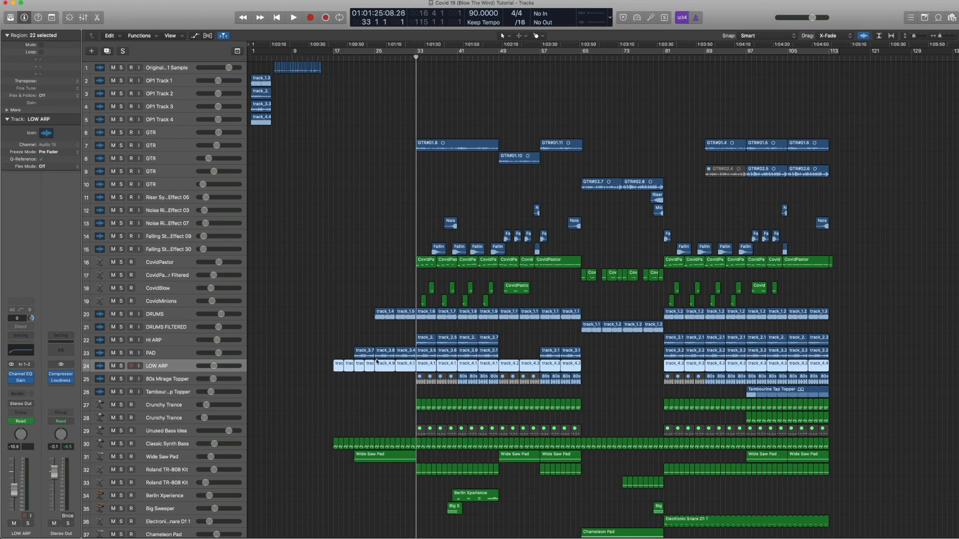
pyautogui.click(172, 316)
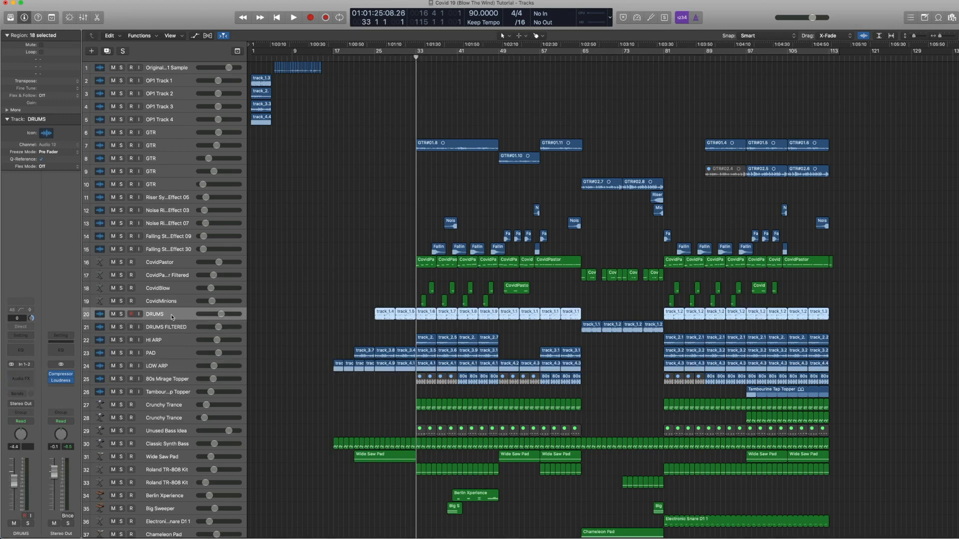
pyautogui.click(424, 318)
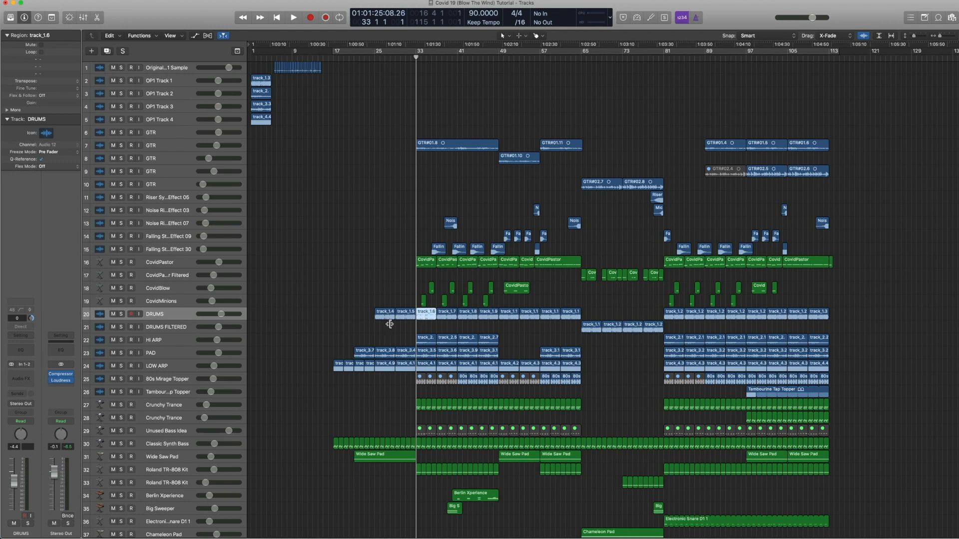
pyautogui.hotkey('ctrl', 's')
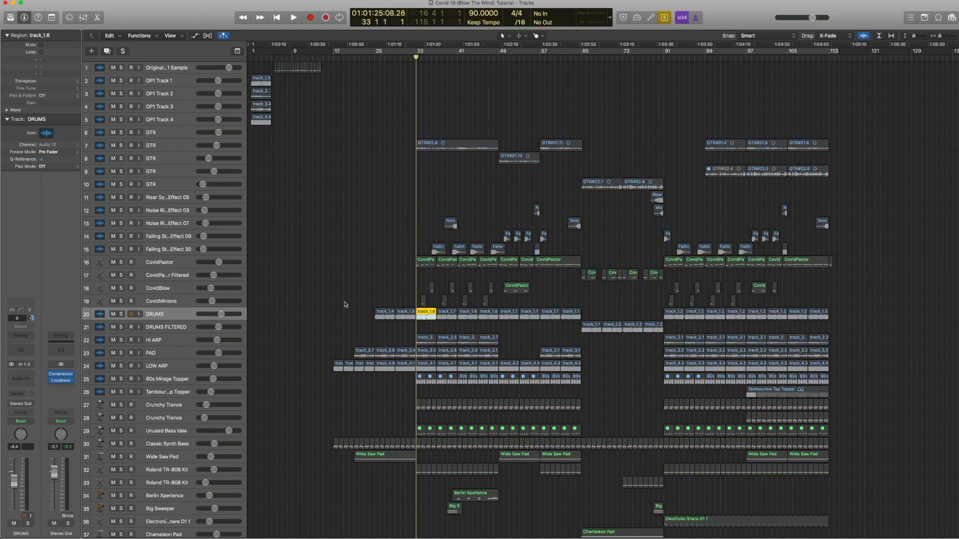
pyautogui.press('space')
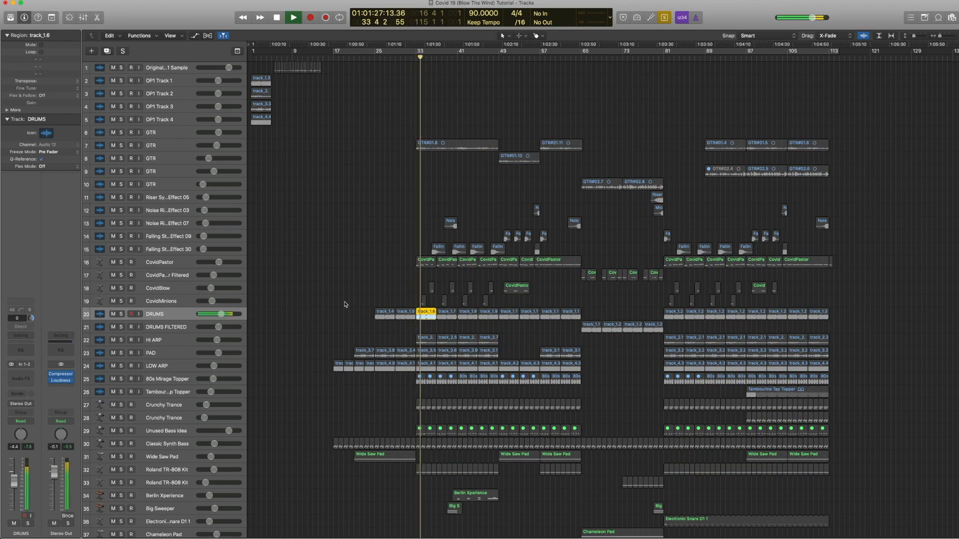
pyautogui.press('space')
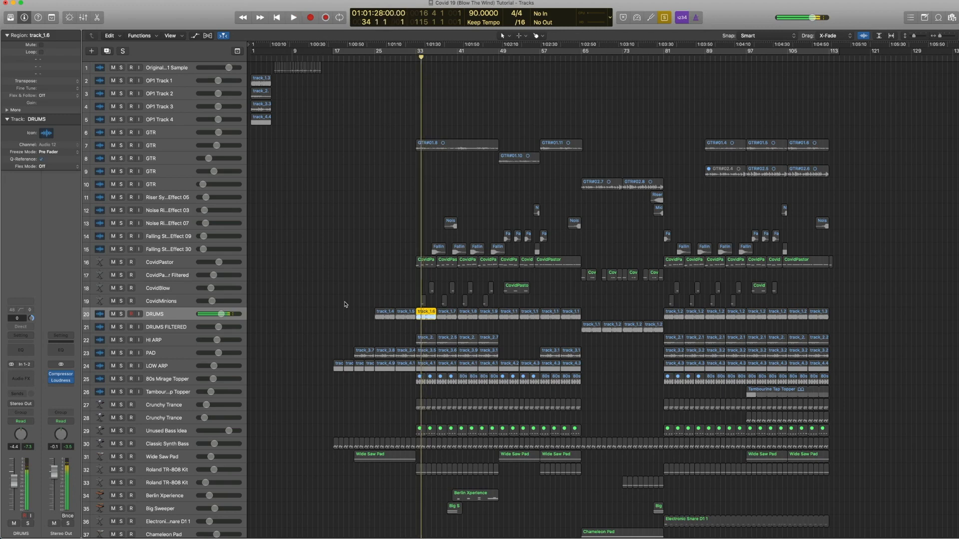
pyautogui.hotkey('ctrl', 's')
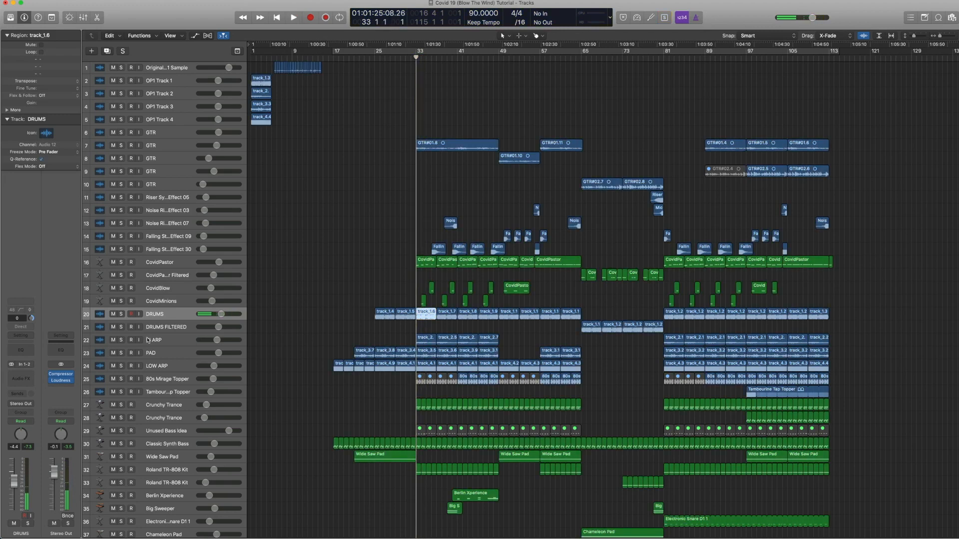
# Step: Open the HI ARP track's Channel EQ, solo and play its regions while bypassing and re-enabling the EQ, then close it
pyautogui.click(168, 343)
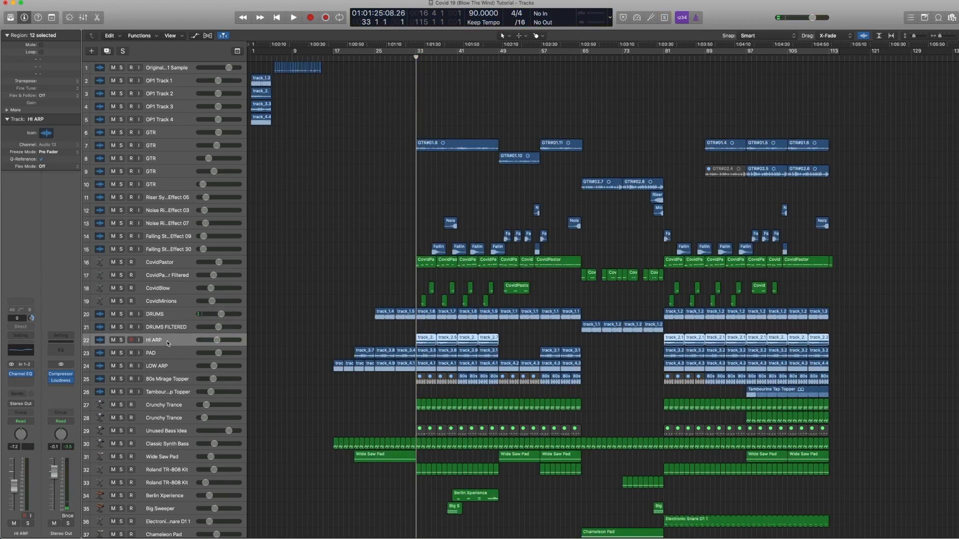
pyautogui.click(21, 351)
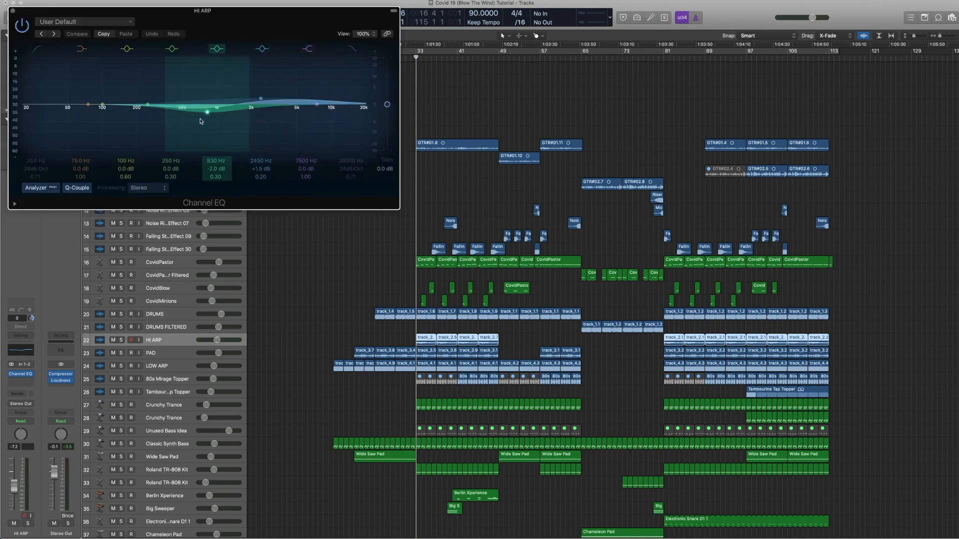
pyautogui.moveTo(173, 13); pyautogui.dragTo(580, 50)
pyautogui.hotkey('ctrl', 's')
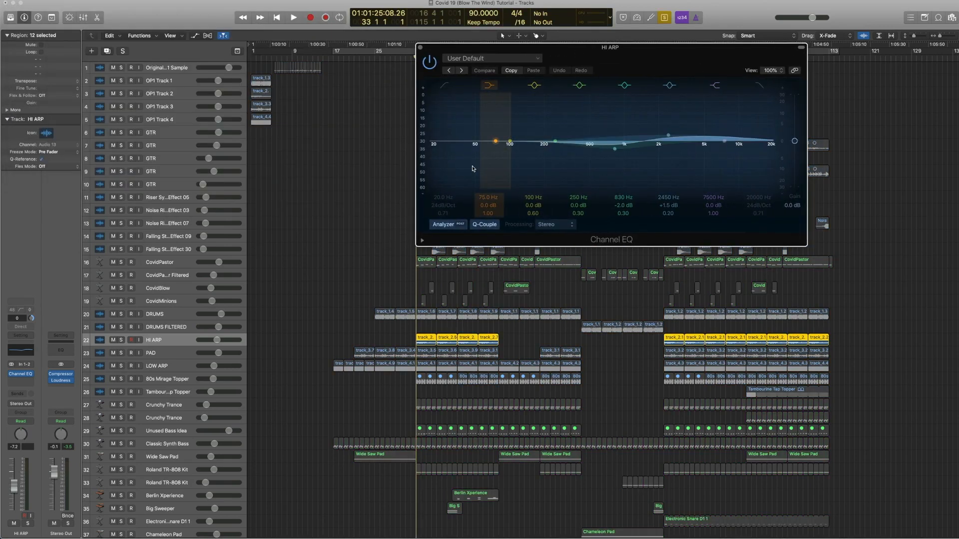
pyautogui.press('space')
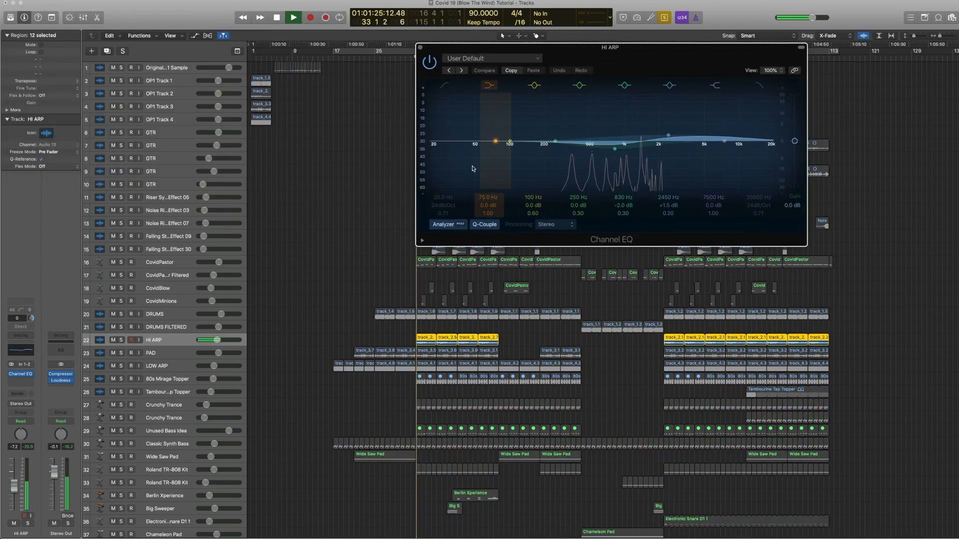
pyautogui.click(430, 62)
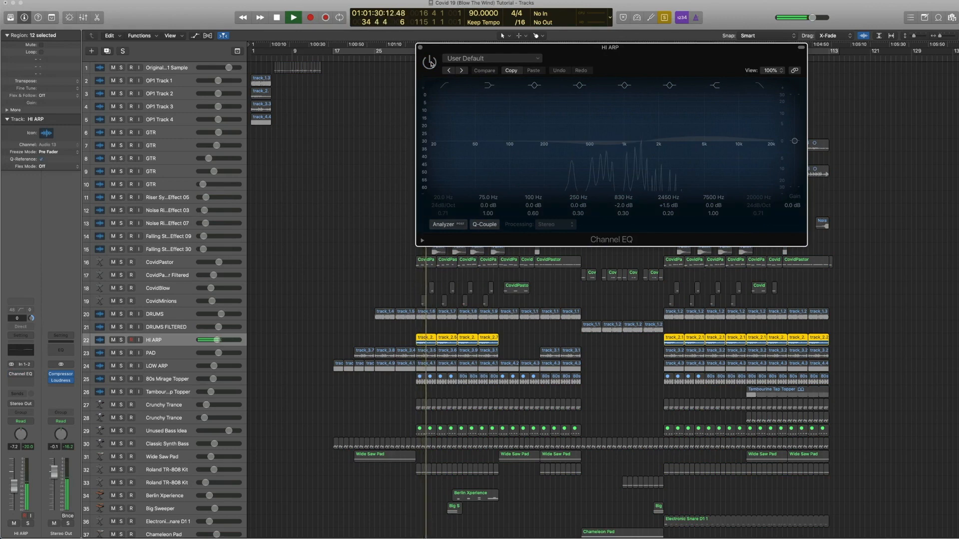
pyautogui.click(430, 63)
pyautogui.press('space')
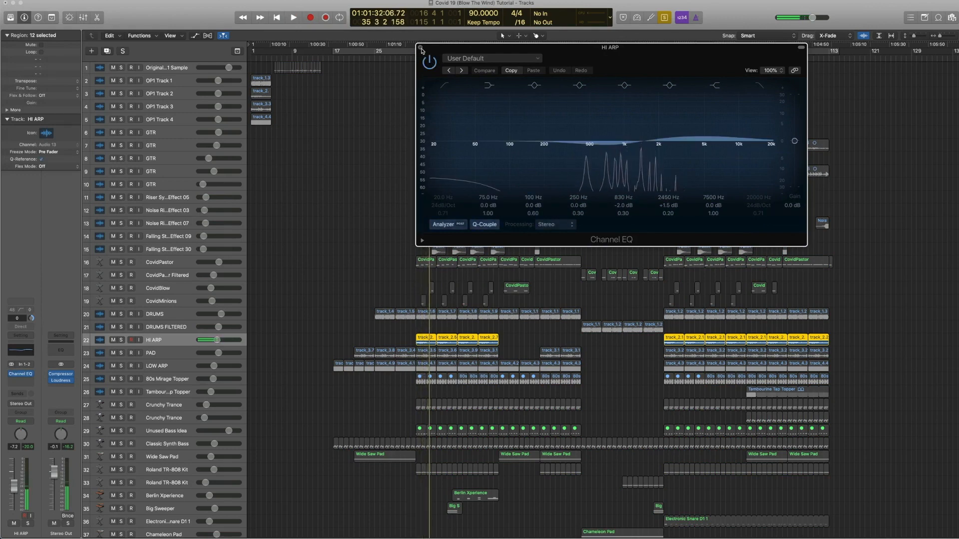
pyautogui.click(420, 47)
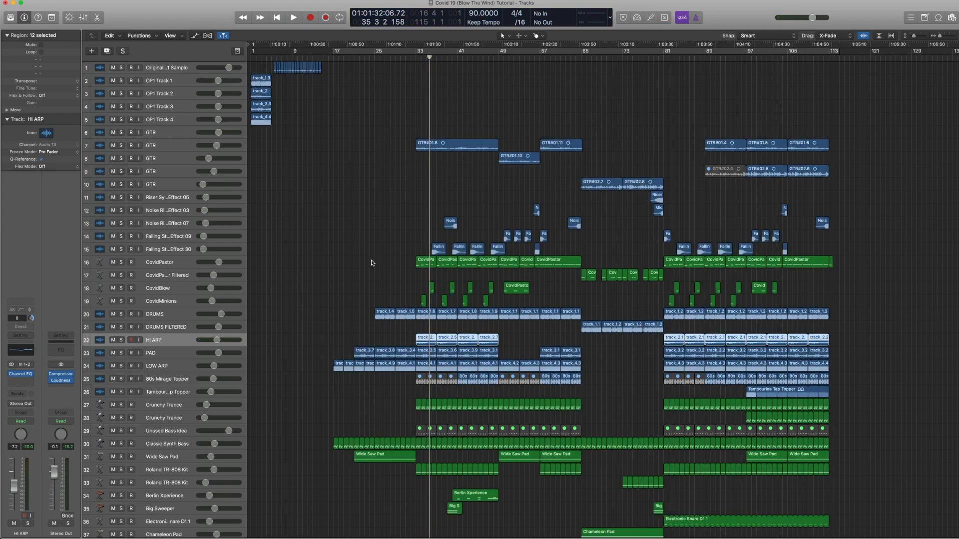
# Step: Play the OP1 Track 3 sample region from the start of the project, then stop playback
pyautogui.scroll(-1, 345, 302)
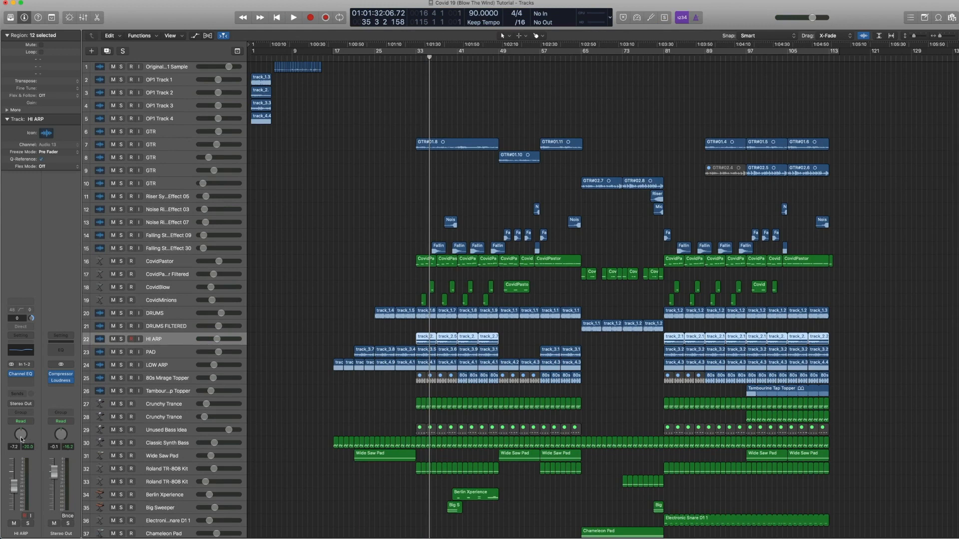
pyautogui.click(155, 352)
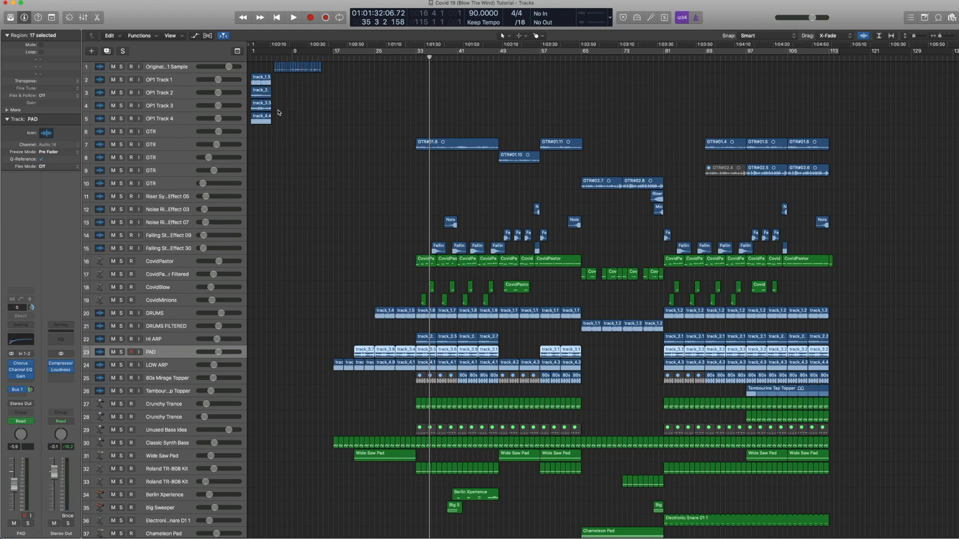
pyautogui.click(258, 112)
pyautogui.click(248, 60)
pyautogui.press('space')
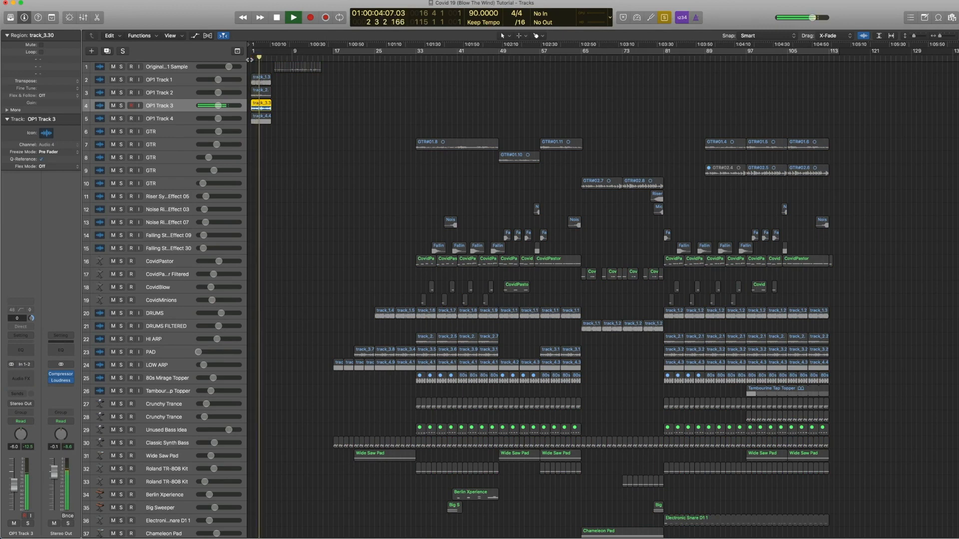
pyautogui.press('space')
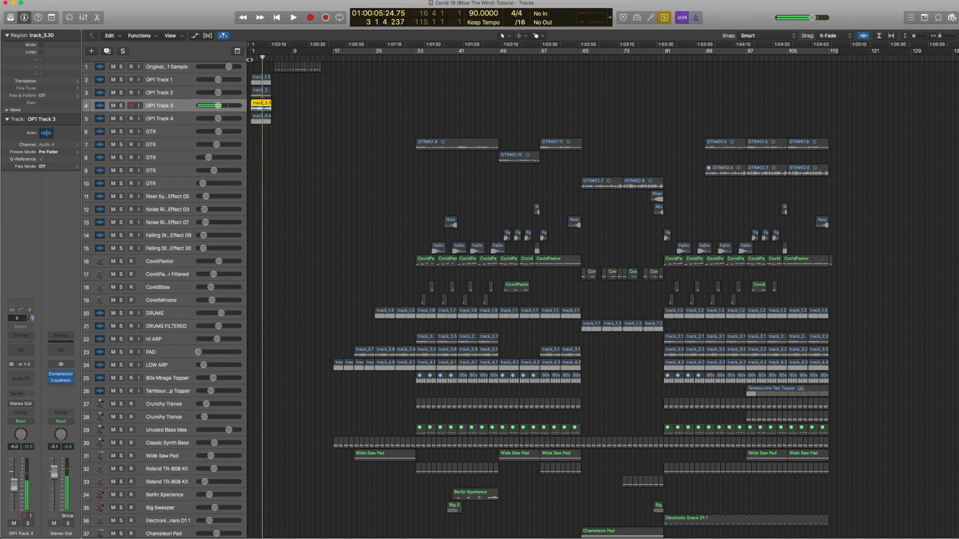
# Step: Move region solo to the PAD region at bar 33 and play it back from there
pyautogui.hotkey('ctrl', 's')
pyautogui.click(429, 353)
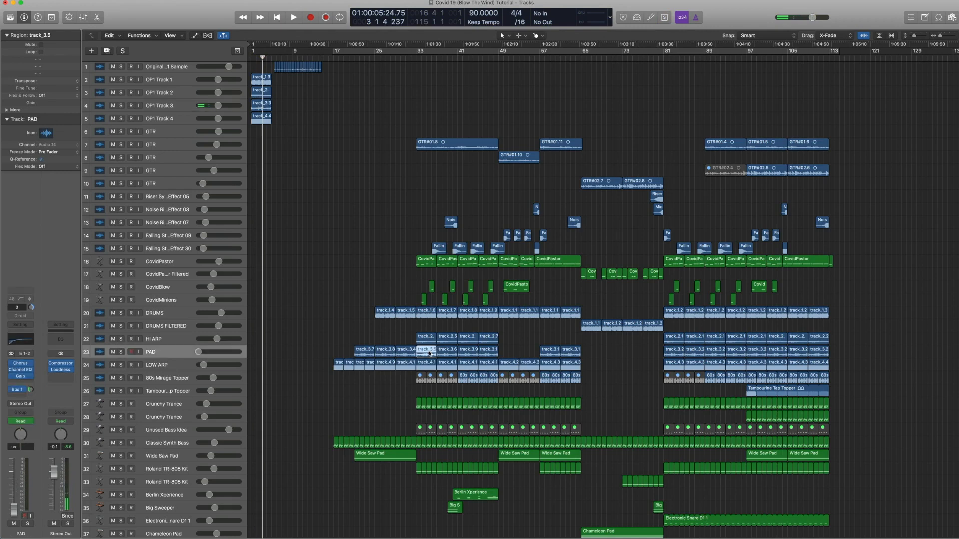
pyautogui.hotkey('ctrl', 's')
pyautogui.click(416, 60)
pyautogui.press('space')
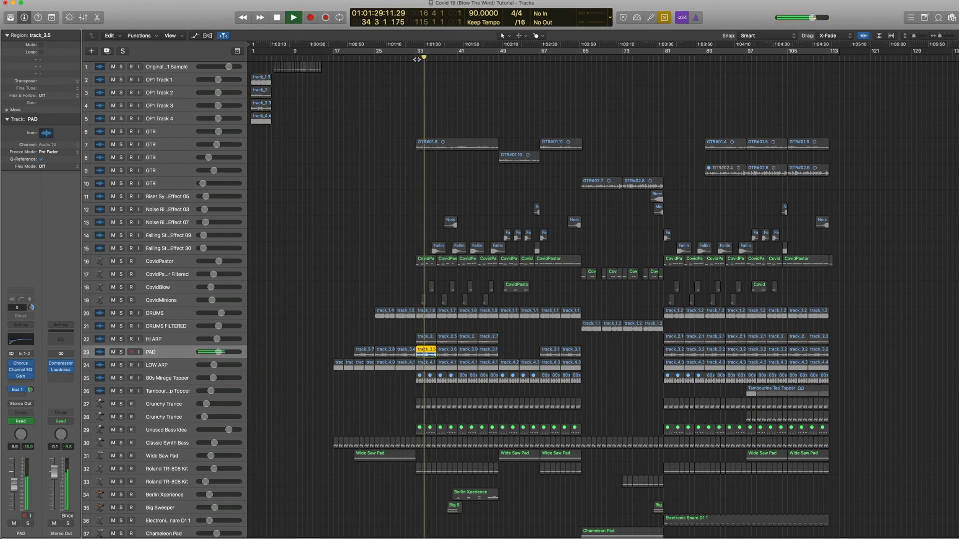
pyautogui.press('space')
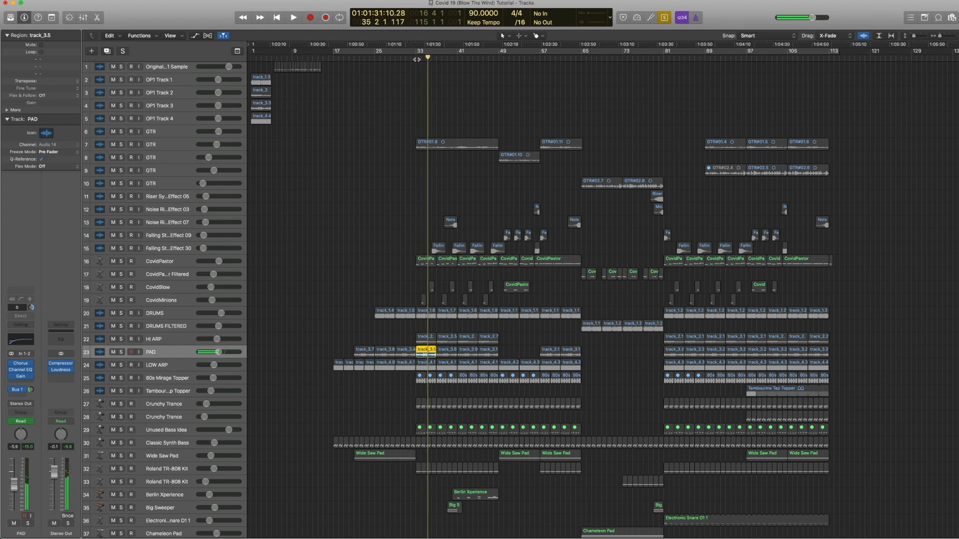
# Step: Open the PAD track's Chorus plugin and browse the plugin list and its Chorus presets without changing them
pyautogui.click(23, 364)
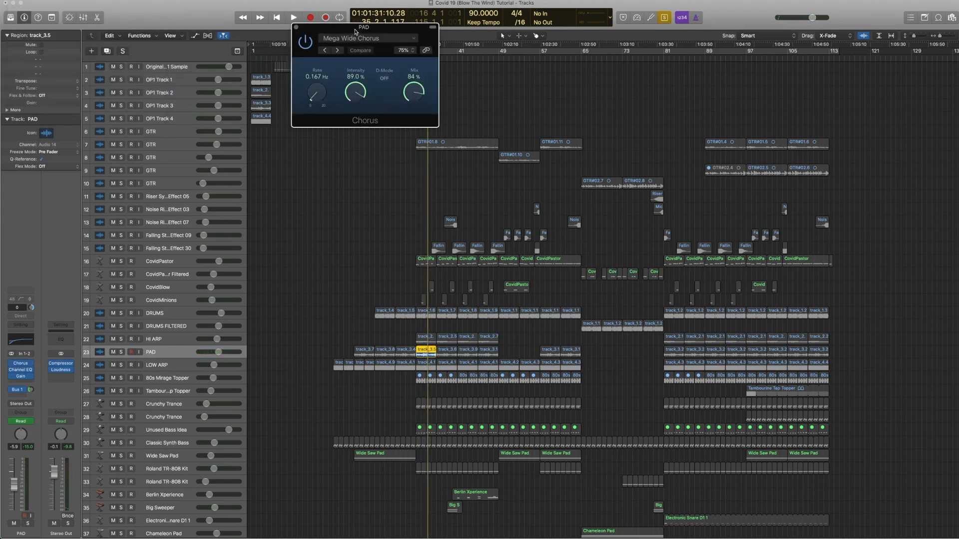
pyautogui.click(31, 364)
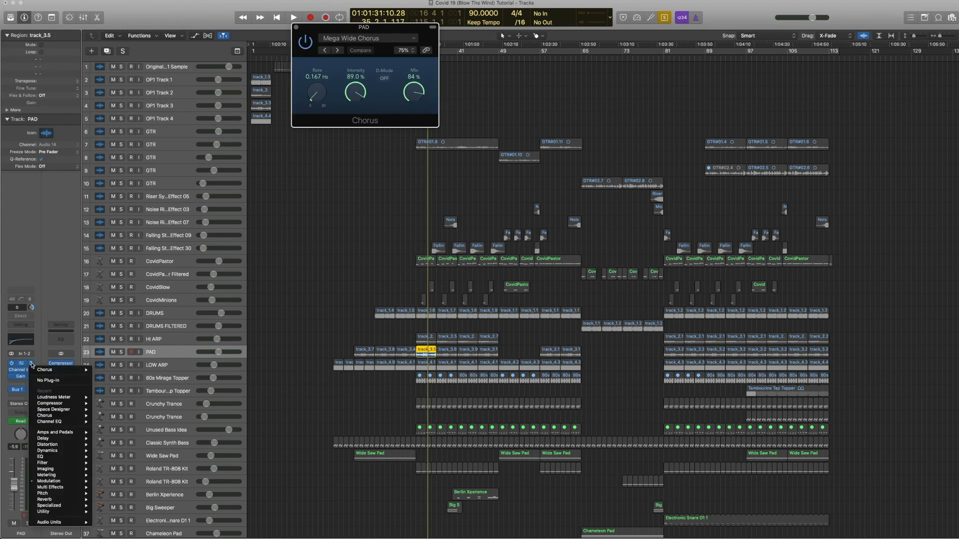
pyautogui.moveTo(48, 481)
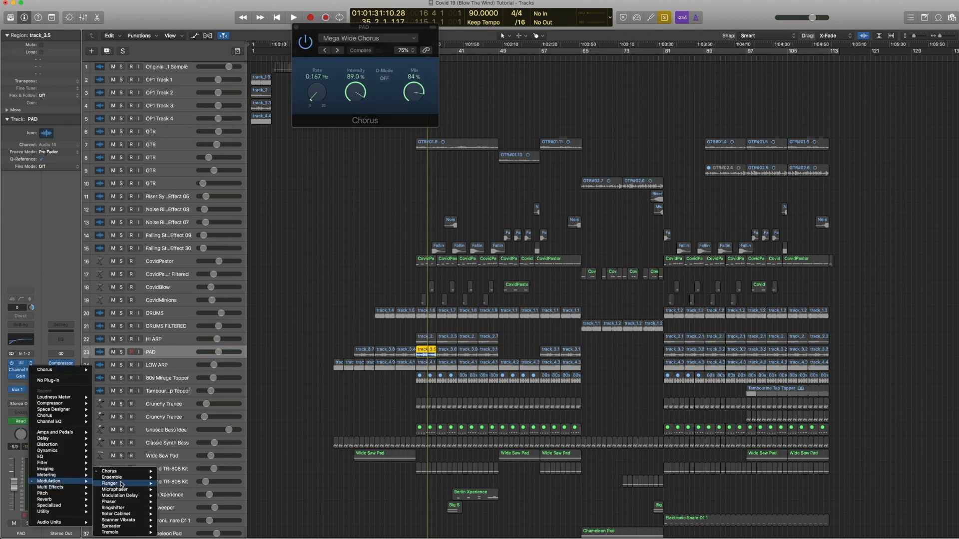
pyautogui.moveTo(111, 471)
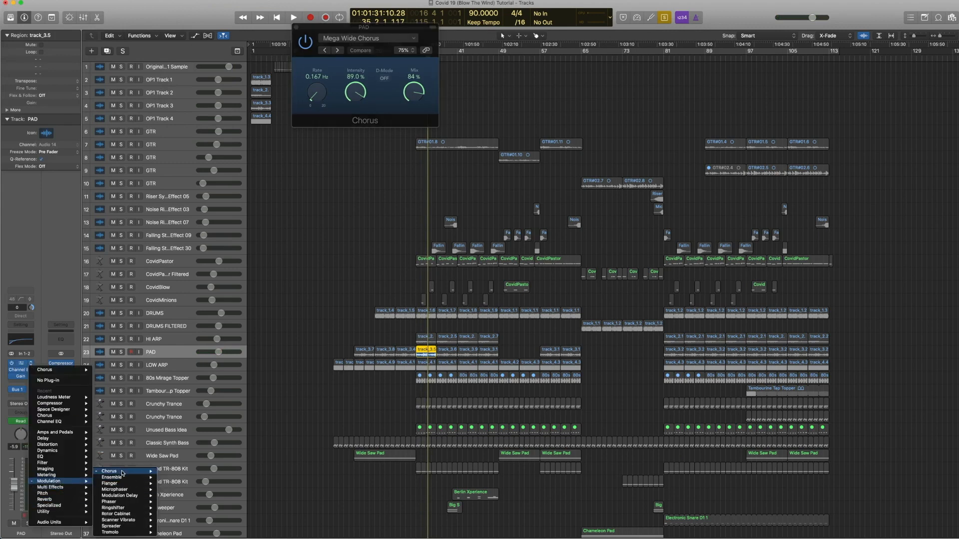
pyautogui.click(59, 307)
pyautogui.click(412, 40)
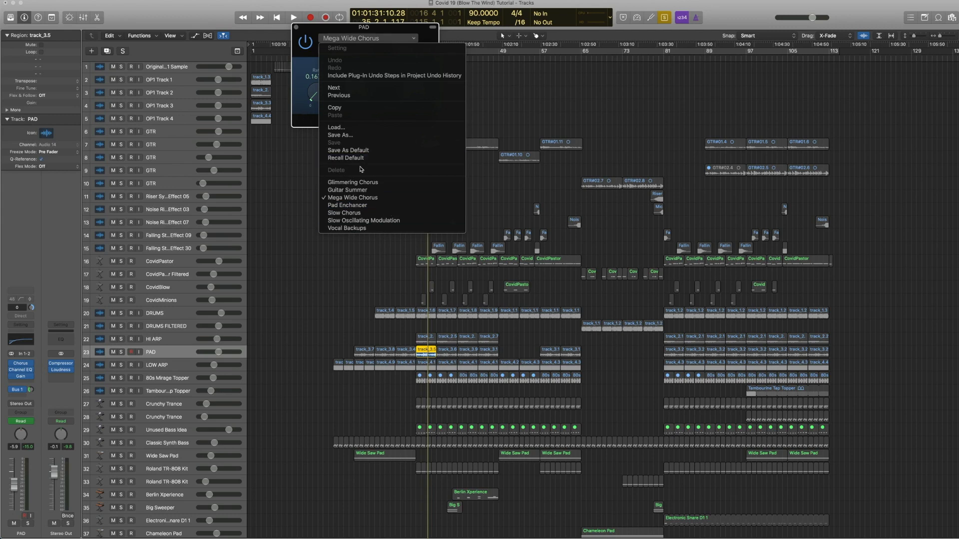
pyautogui.click(317, 118)
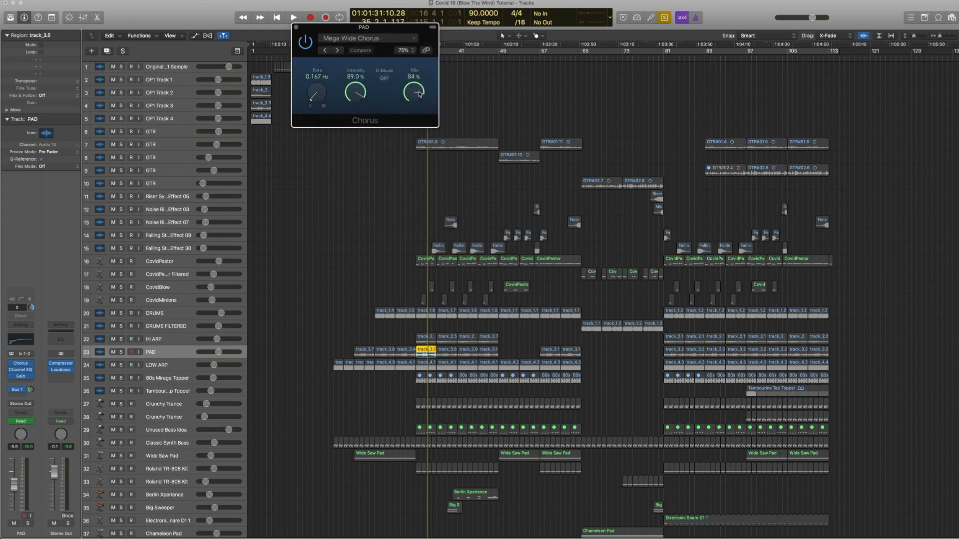
pyautogui.click(296, 27)
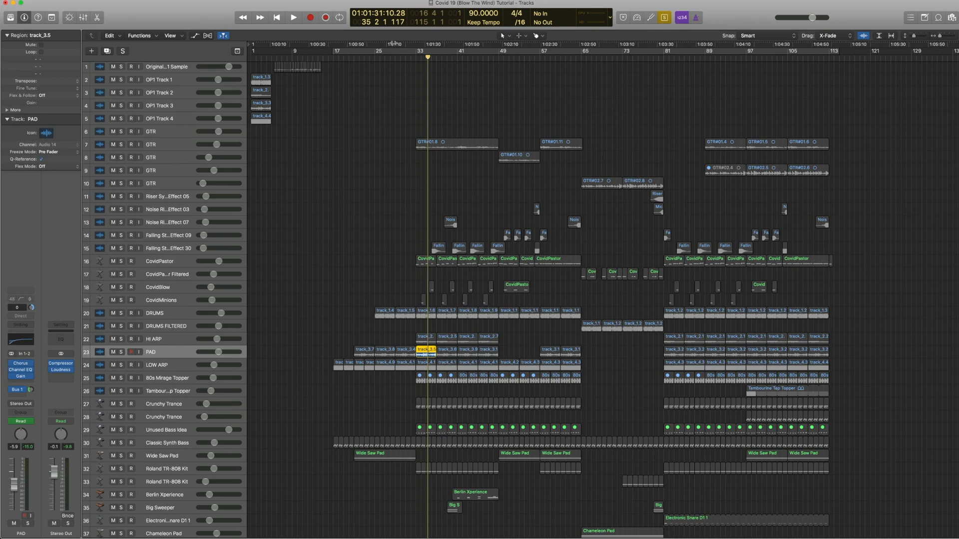
# Step: Play the PAD region while bypassing and re-enabling the Chorus plugin, then close it
pyautogui.press('space')
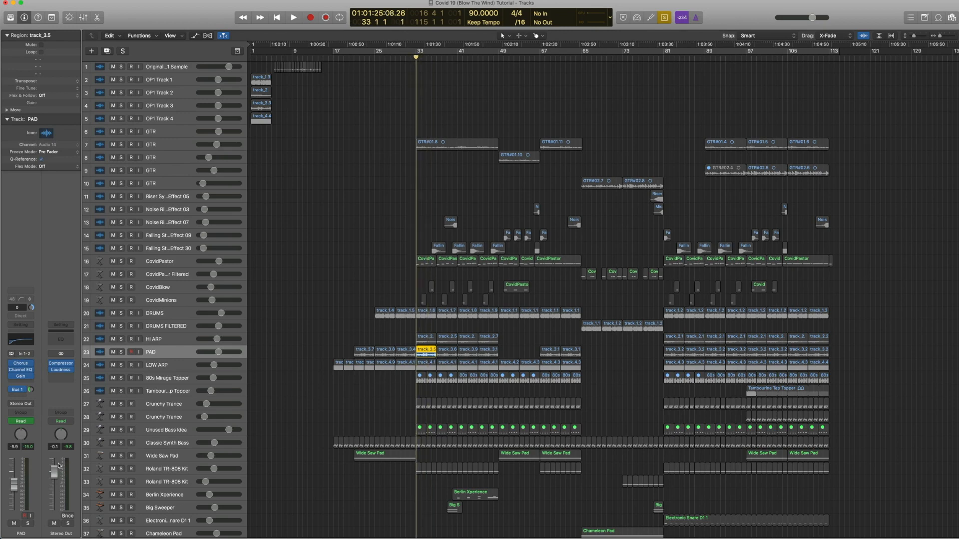
pyautogui.click(21, 364)
pyautogui.click(304, 42)
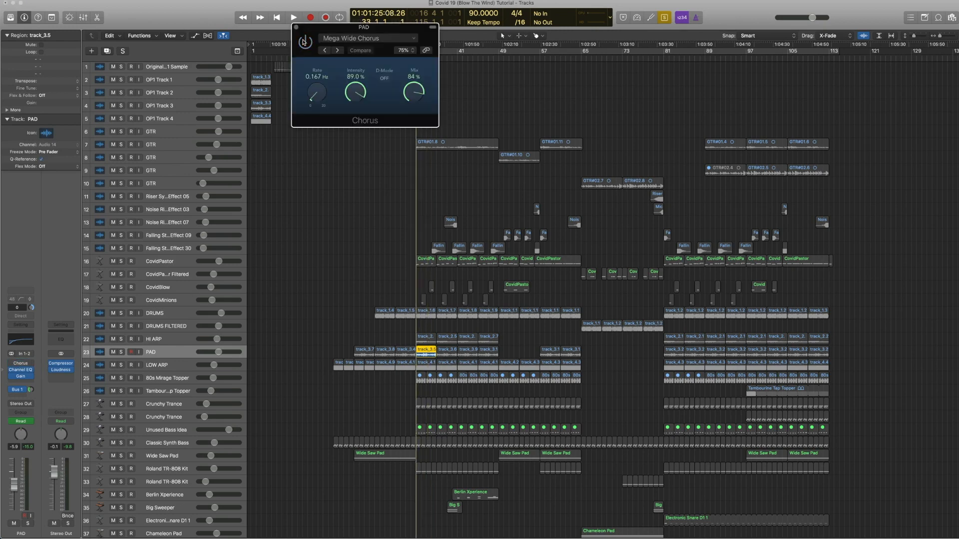
pyautogui.press('space')
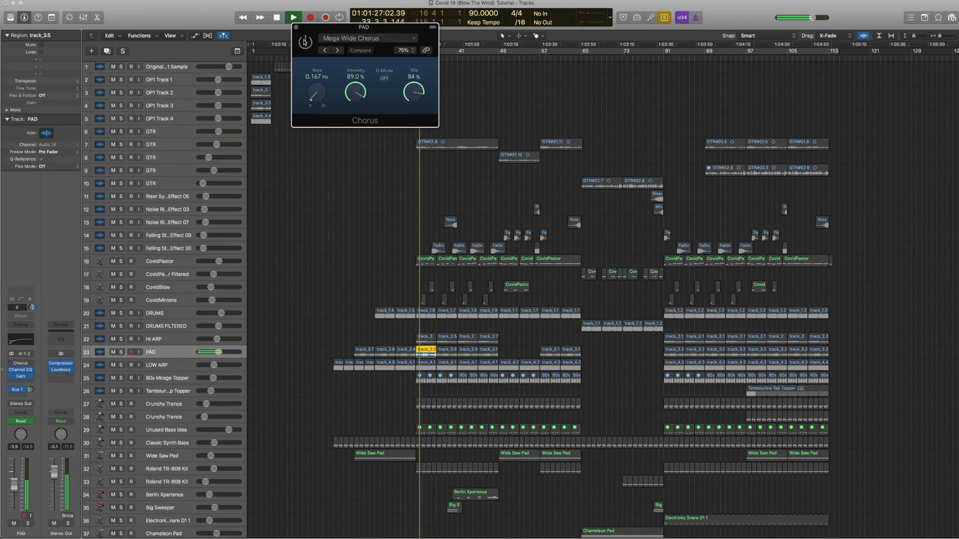
pyautogui.click(305, 42)
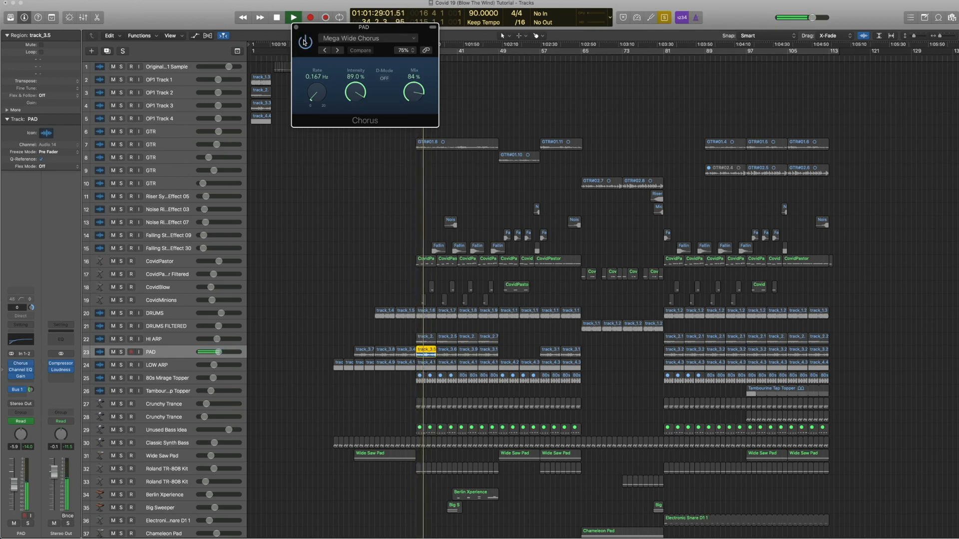
pyautogui.press('space')
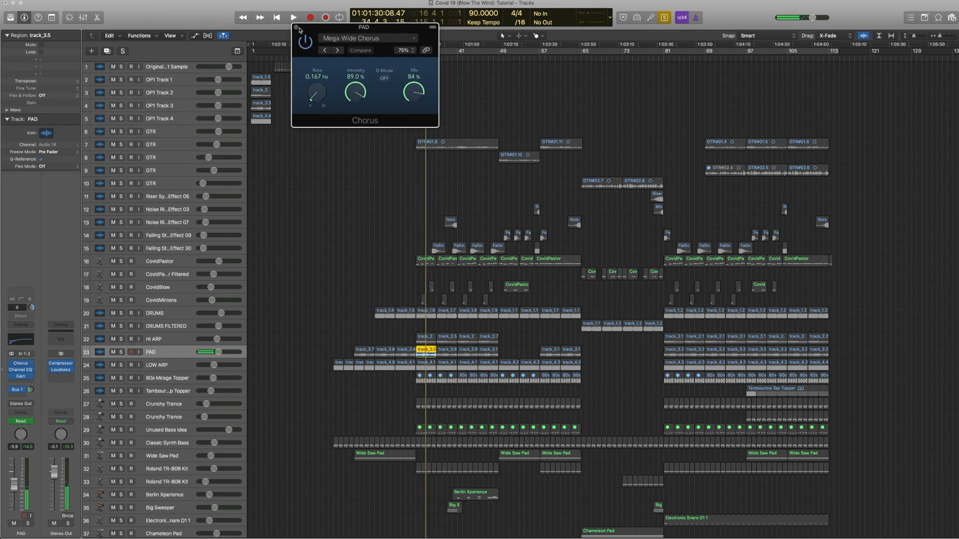
pyautogui.click(296, 29)
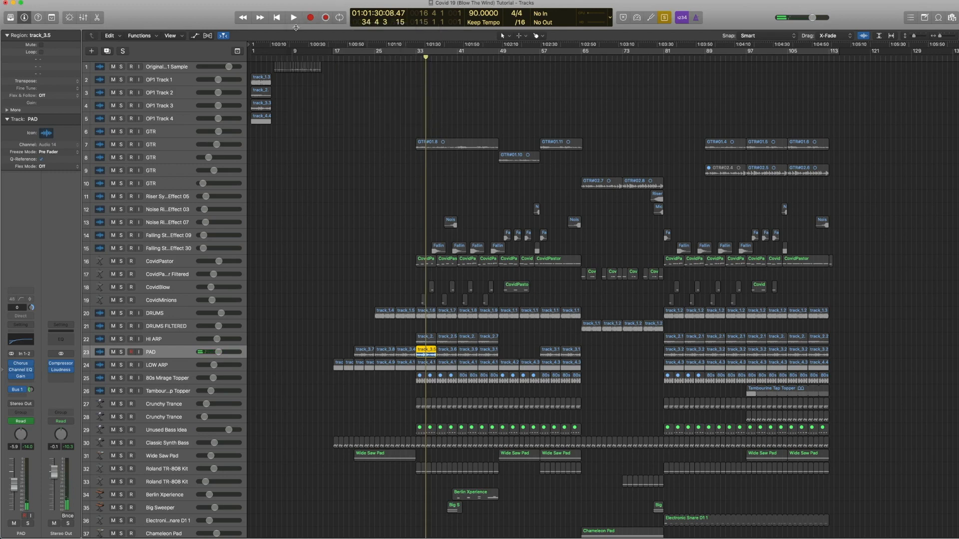
# Step: Show the Aux 1 return of the PAD's Bus 1 send and browse its Space Designer hall presets
pyautogui.click(19, 390)
pyautogui.click(66, 385)
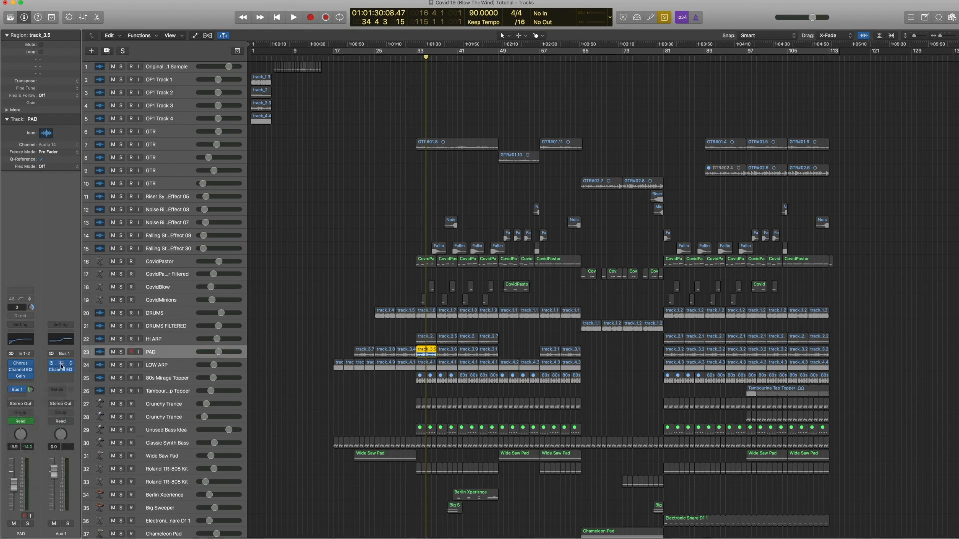
pyautogui.click(62, 366)
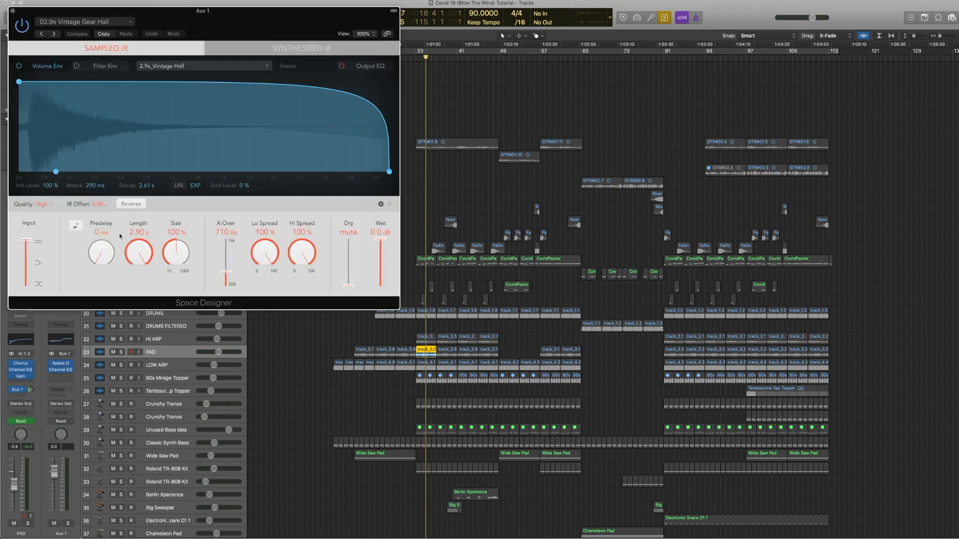
pyautogui.click(110, 22)
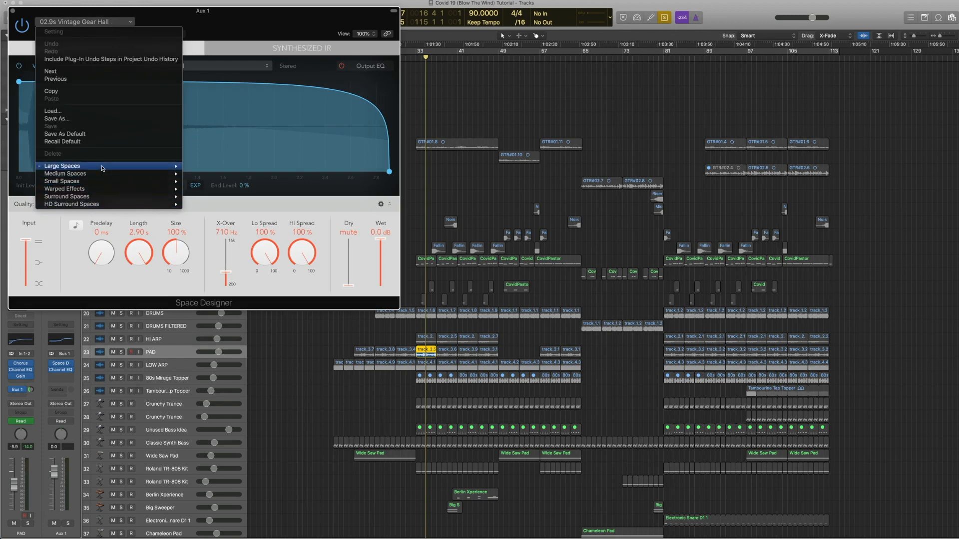
pyautogui.moveTo(103, 166)
pyautogui.moveTo(219, 174)
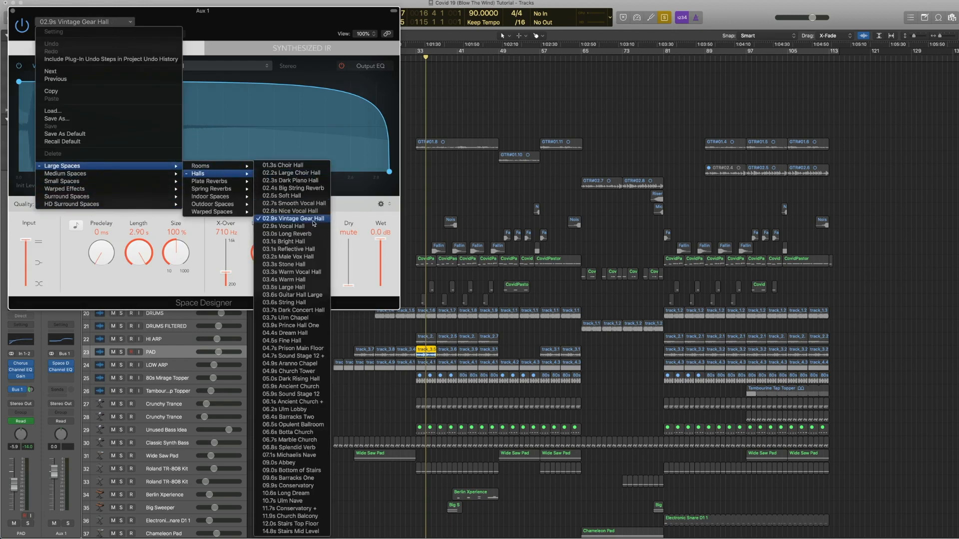
pyautogui.click(379, 277)
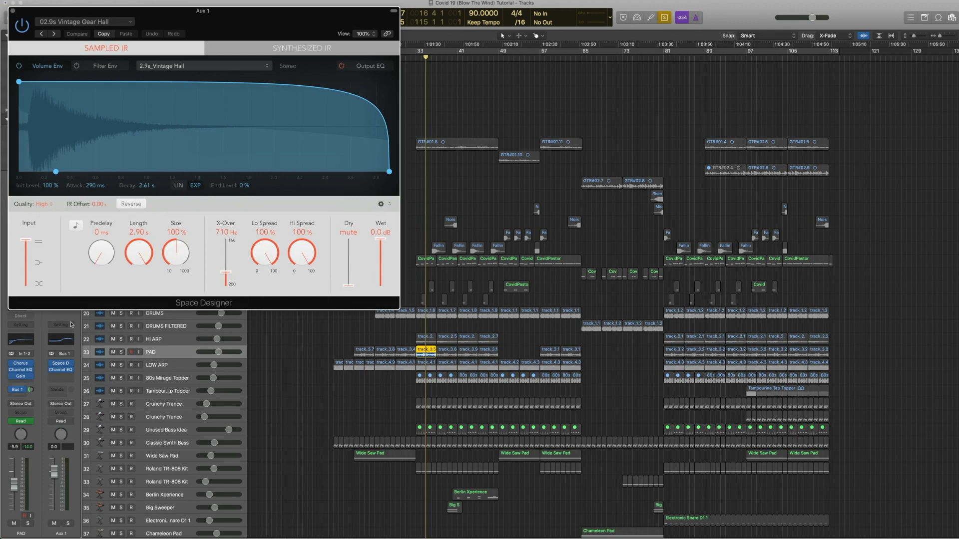
pyautogui.click(13, 11)
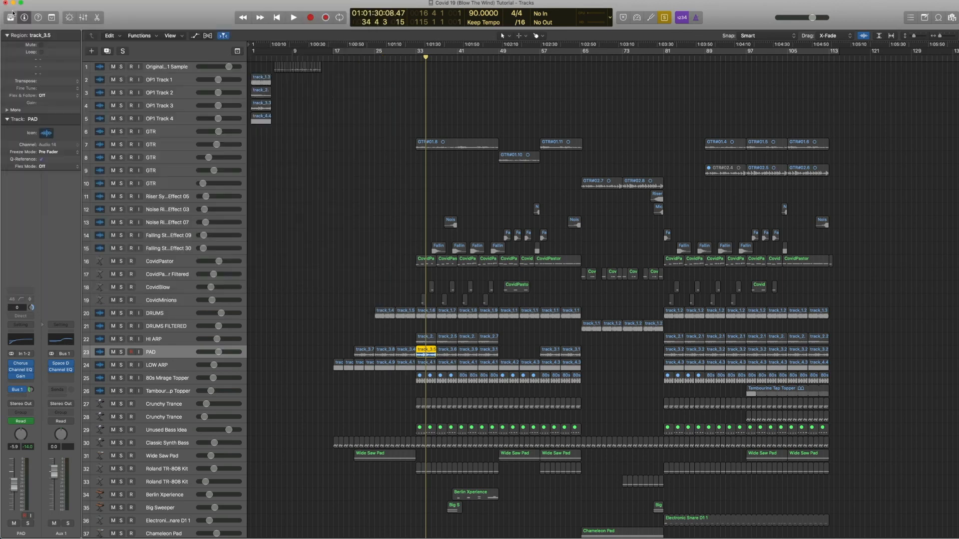
# Step: Inspect the Aux 1 Channel EQ, then rewind and play bar 33 while viewing the PAD's Channel EQ
pyautogui.click(62, 371)
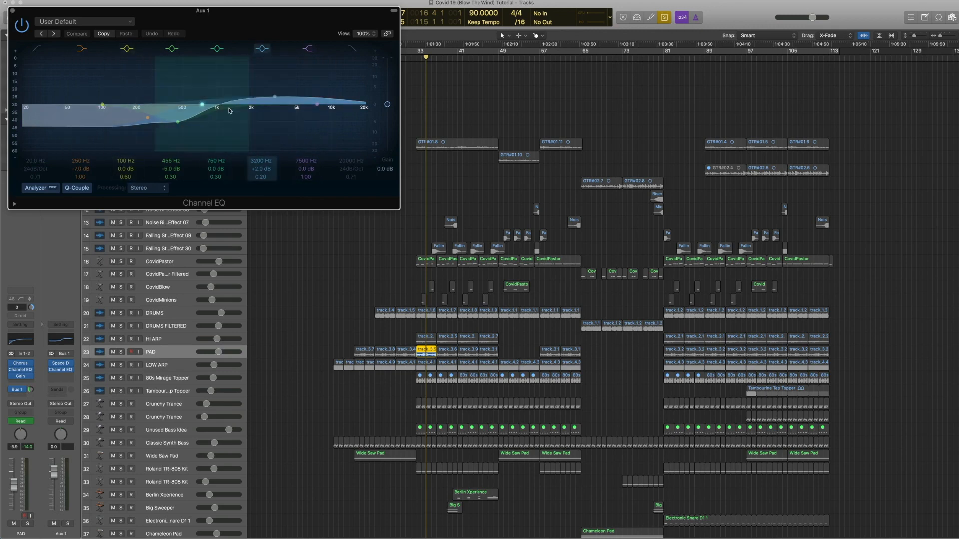
pyautogui.click(12, 11)
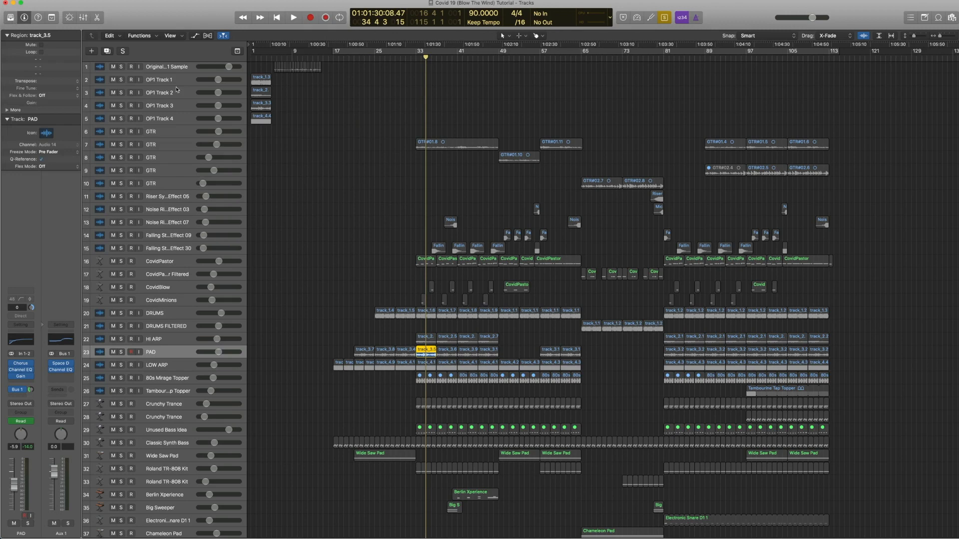
pyautogui.press(',')
pyautogui.press(',')
pyautogui.press('space')
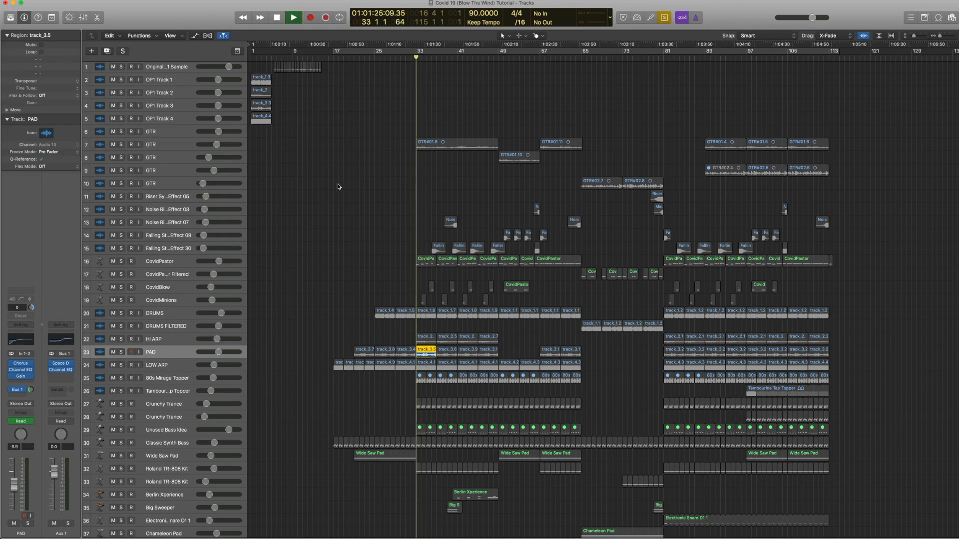
pyautogui.click(21, 372)
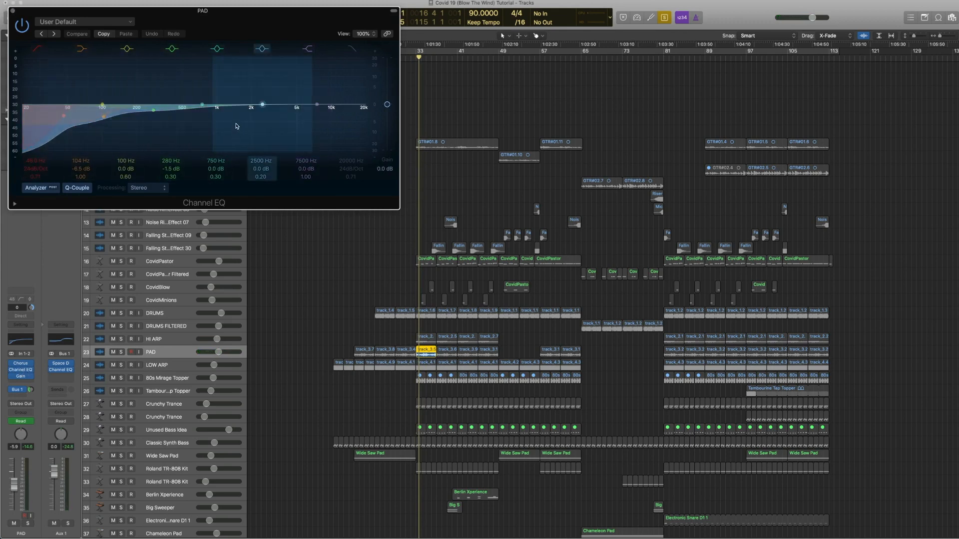
pyautogui.click(13, 10)
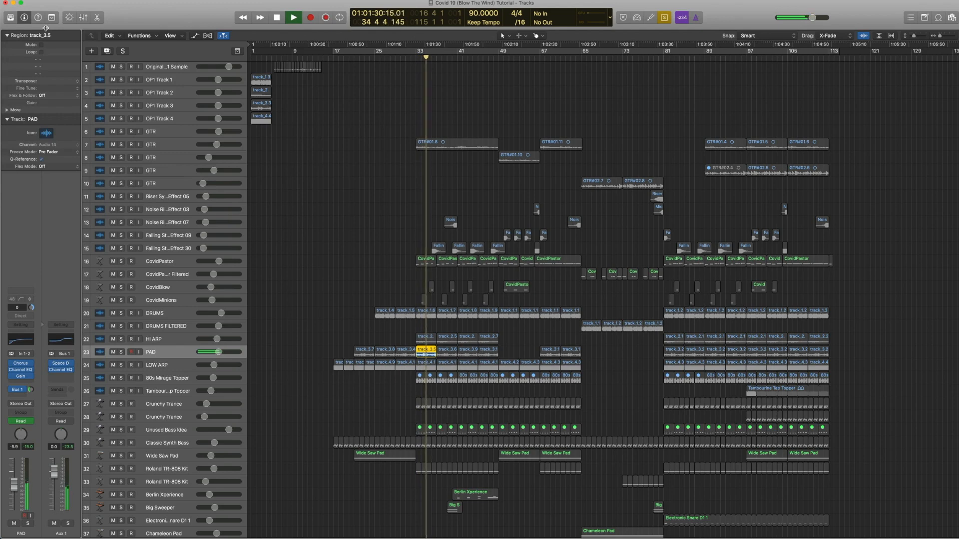
pyautogui.press('space')
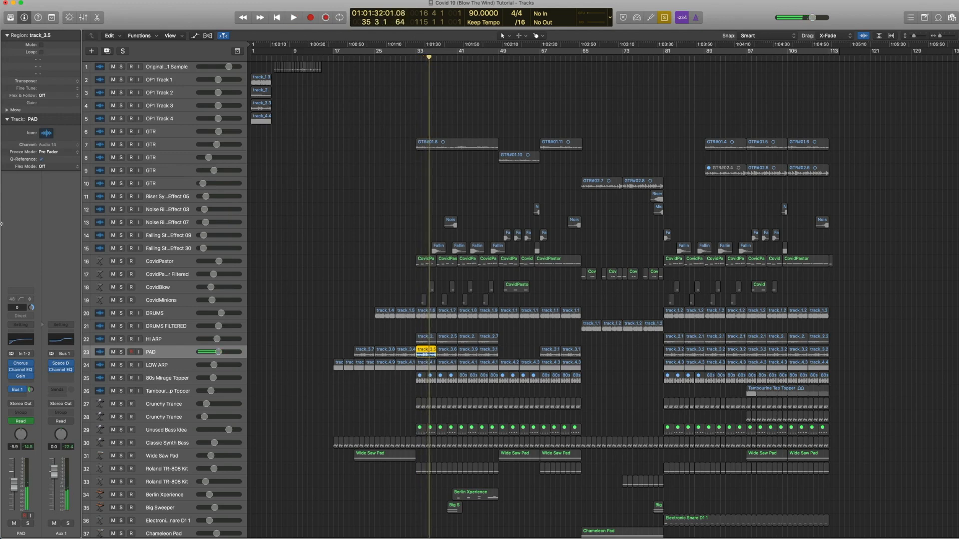
# Step: Open the PAD track's Gain plugin, select the PAD track and display the track automation
pyautogui.click(20, 377)
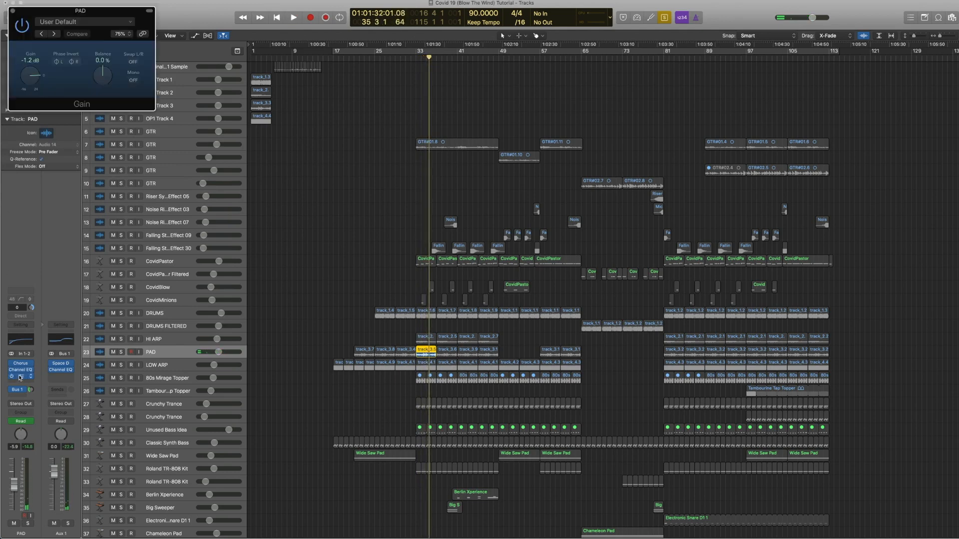
pyautogui.click(172, 354)
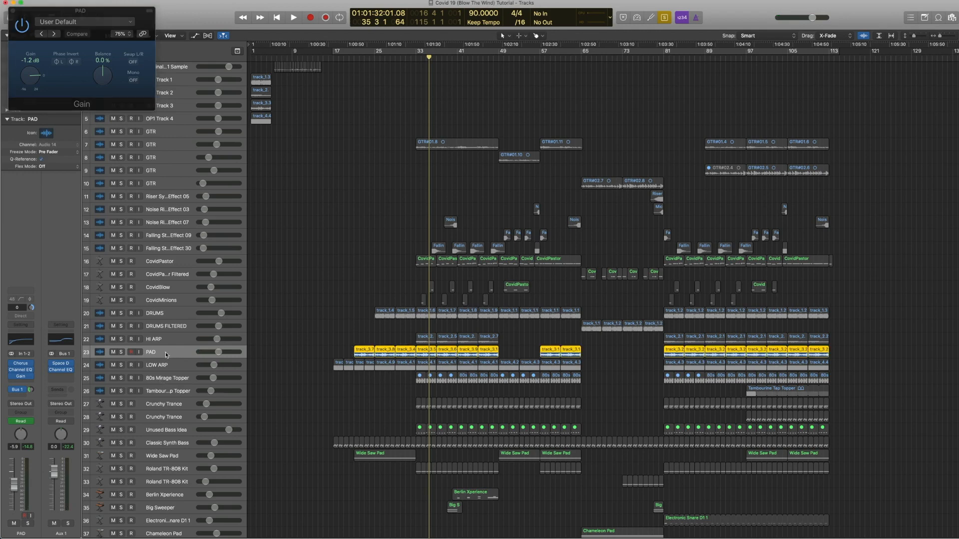
pyautogui.press('a')
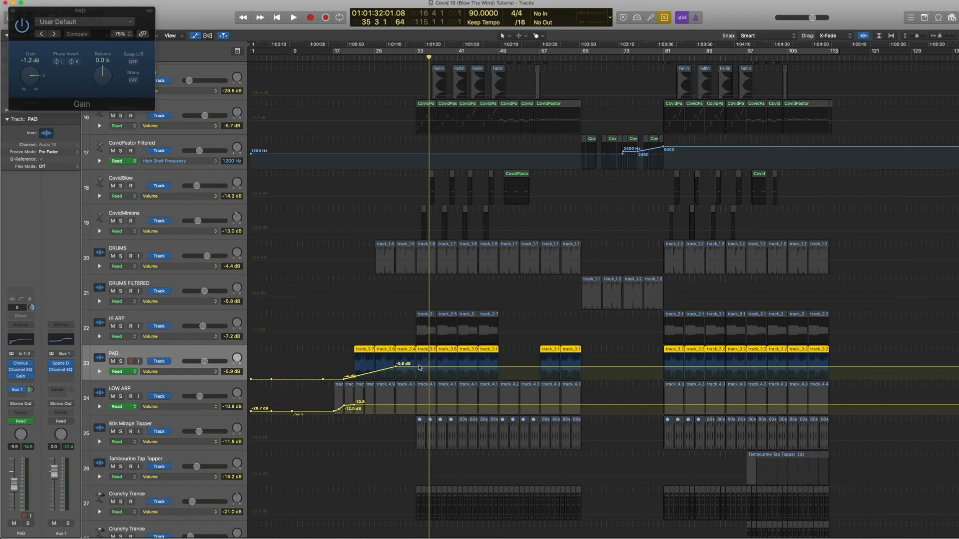
pyautogui.click(28, 376)
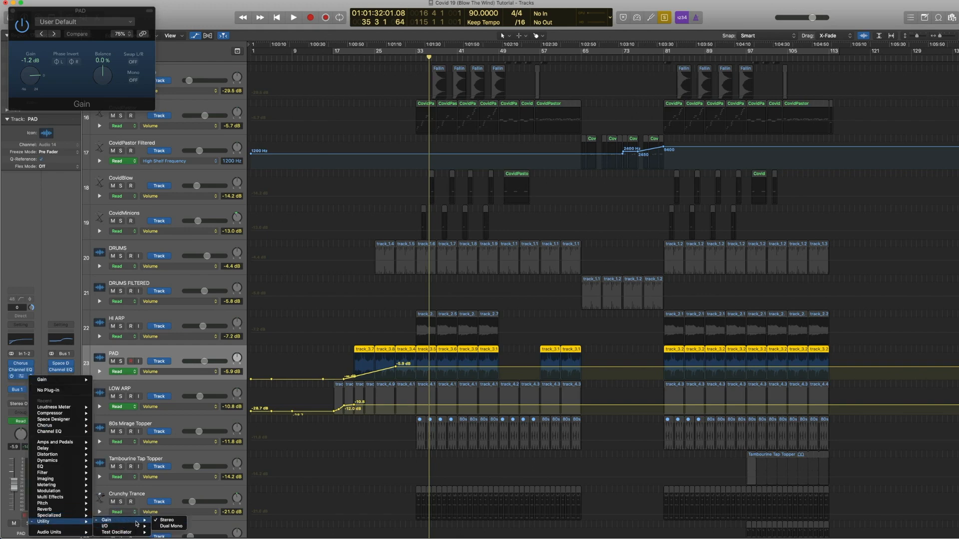
pyautogui.click(56, 288)
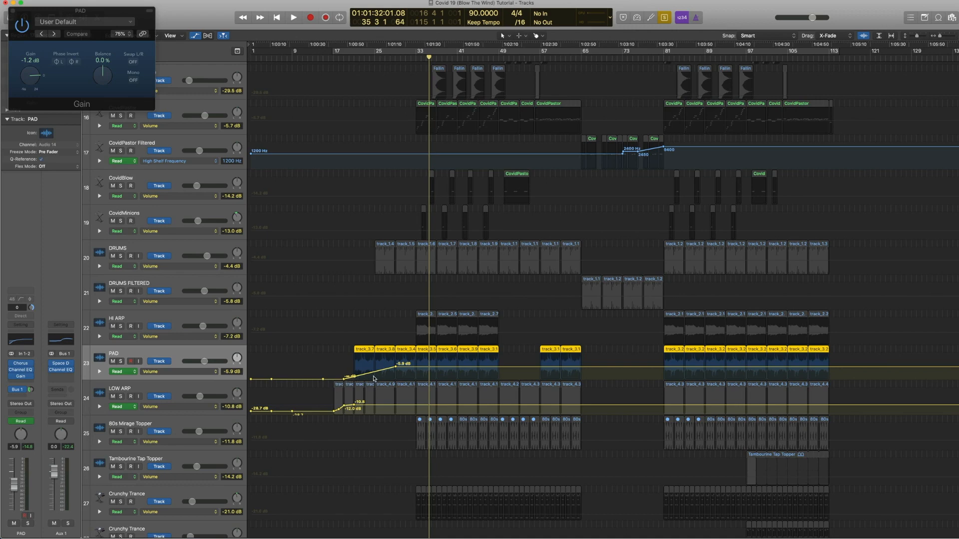
# Step: Play the PAD track's volume fade-in from bar 21 through bar 28, then close the Gain plugin
pyautogui.click(357, 58)
pyautogui.press('space')
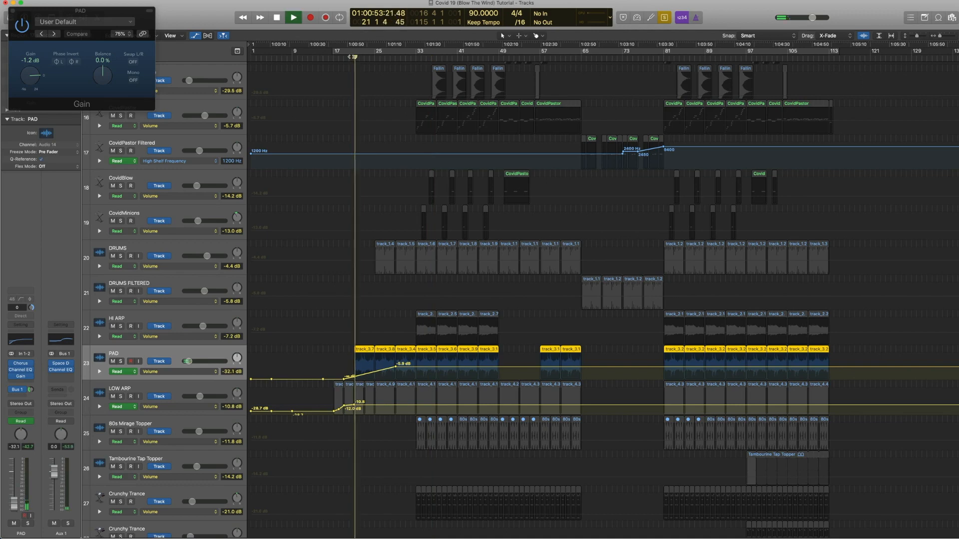
pyautogui.click(375, 58)
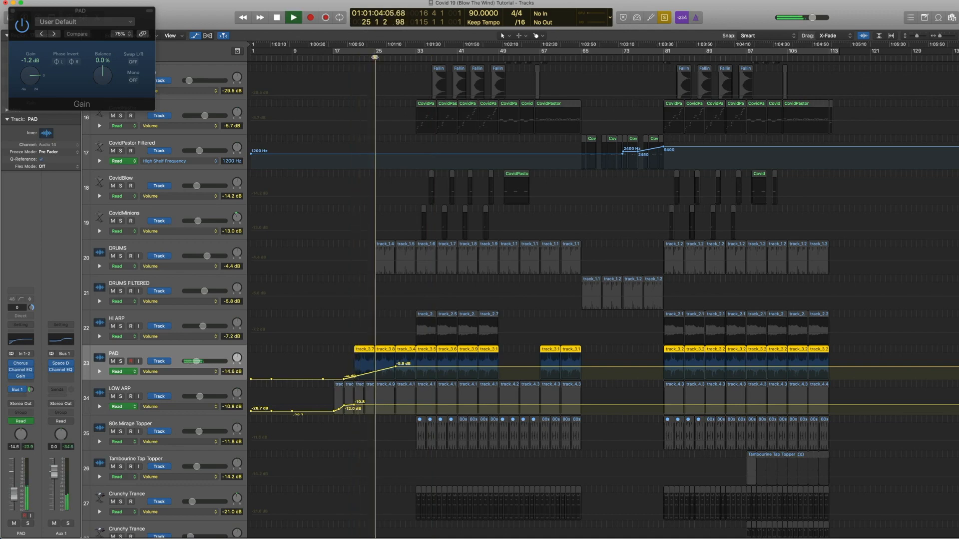
pyautogui.click(389, 57)
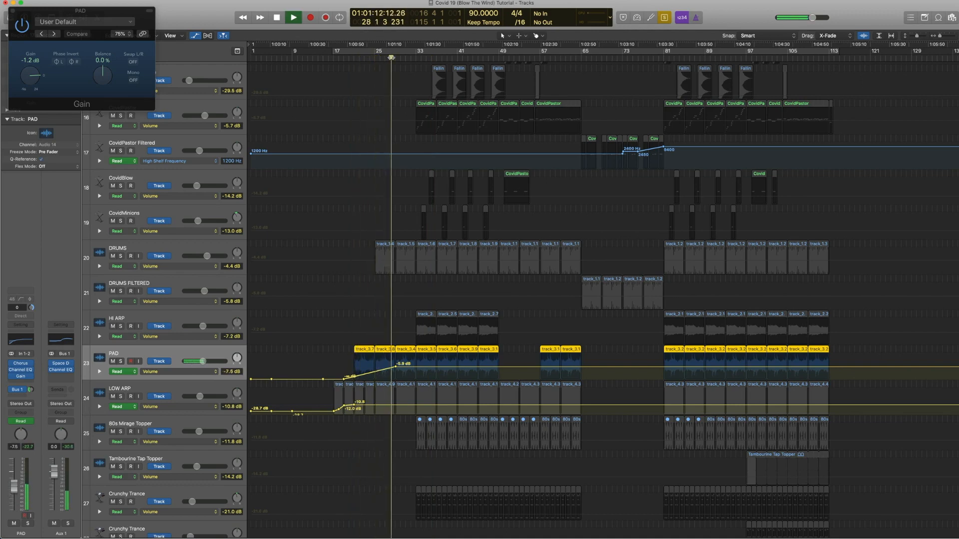
pyautogui.press('space')
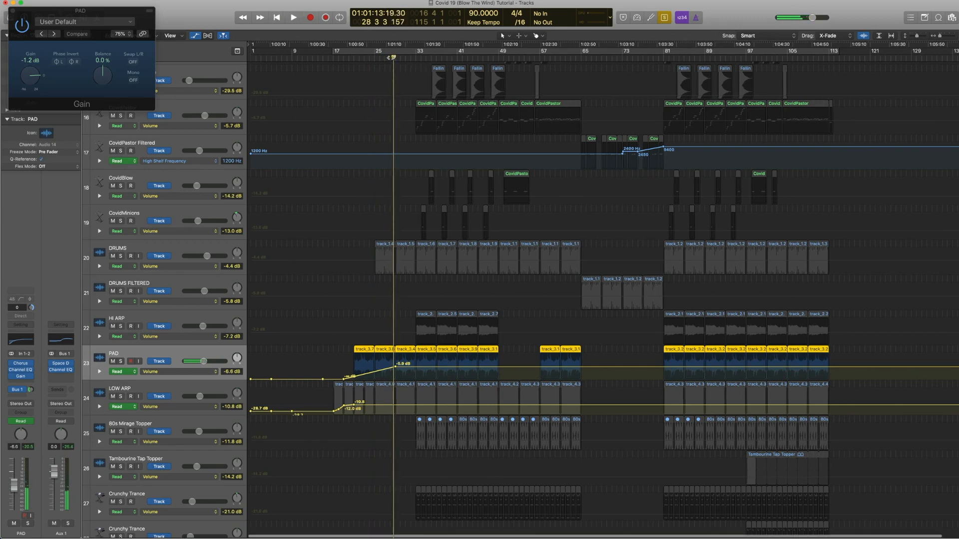
pyautogui.click(13, 11)
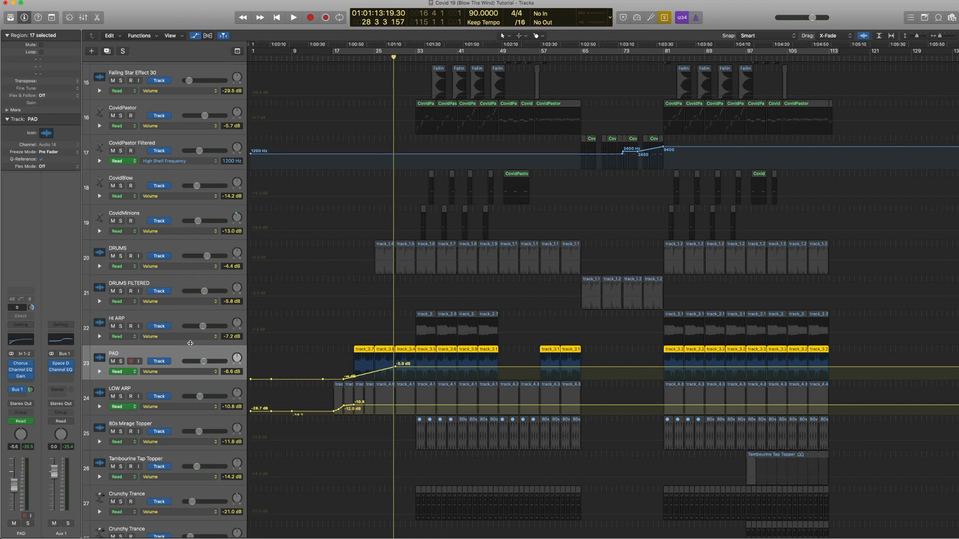
# Step: Select the LOW ARP track, zoom in on its opening regions and display its volume automation
pyautogui.click(194, 35)
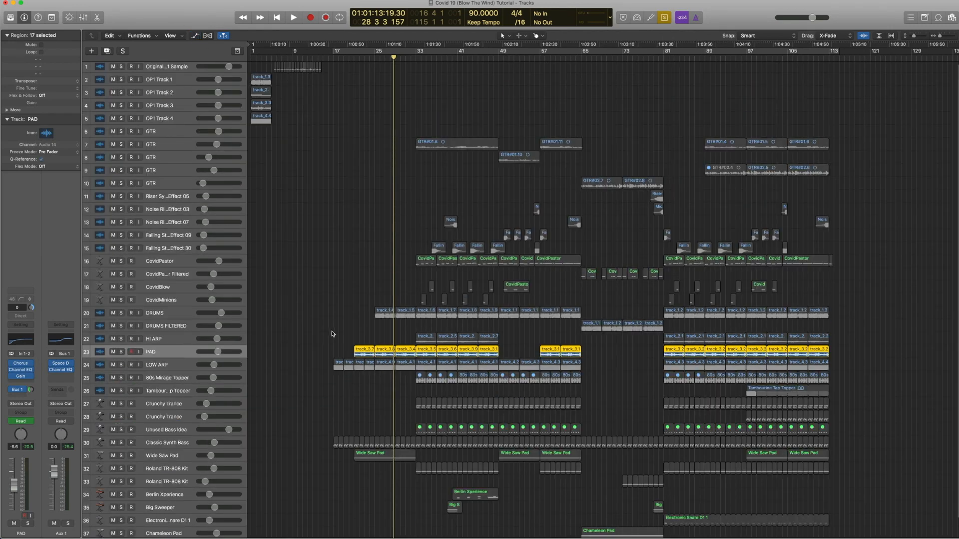
pyautogui.click(165, 369)
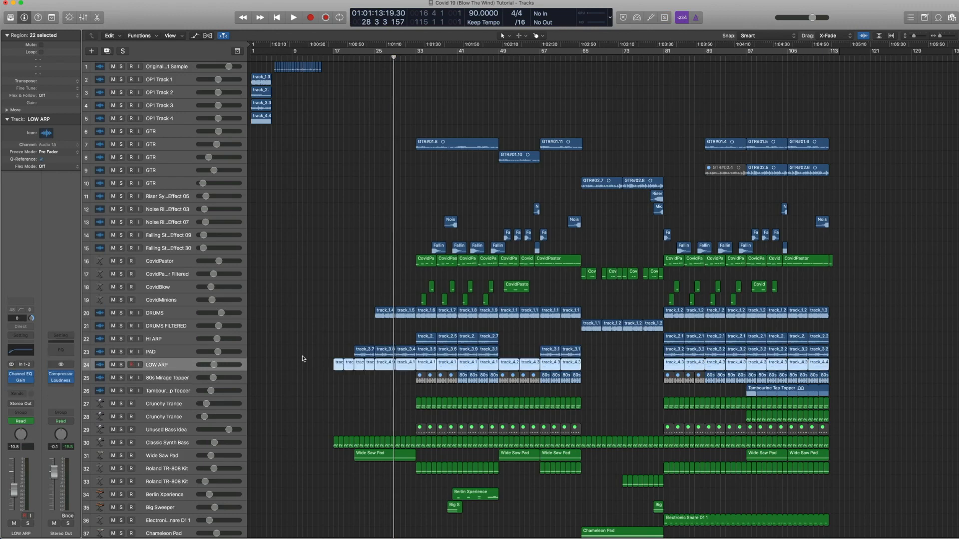
pyautogui.moveTo(469, 425); pyautogui.dragTo(293, 325)
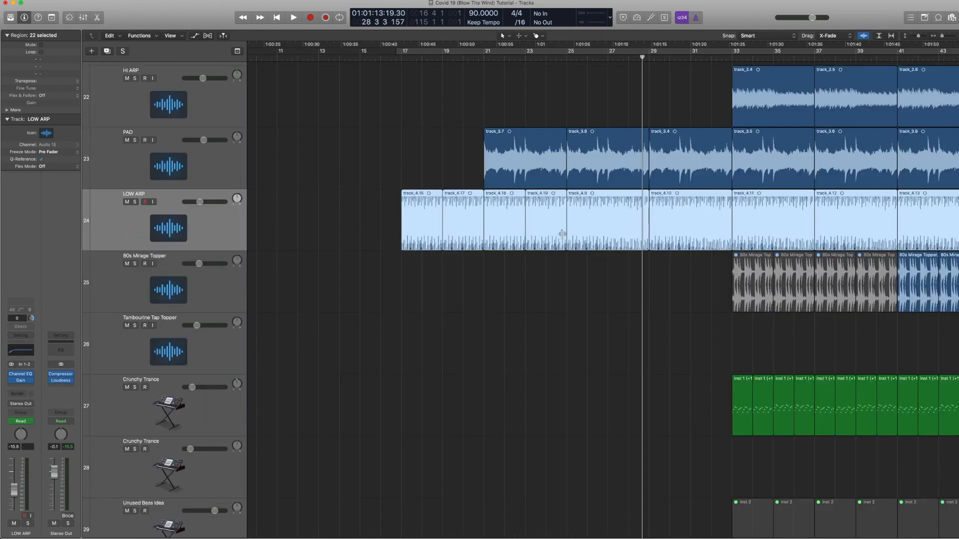
pyautogui.press('a')
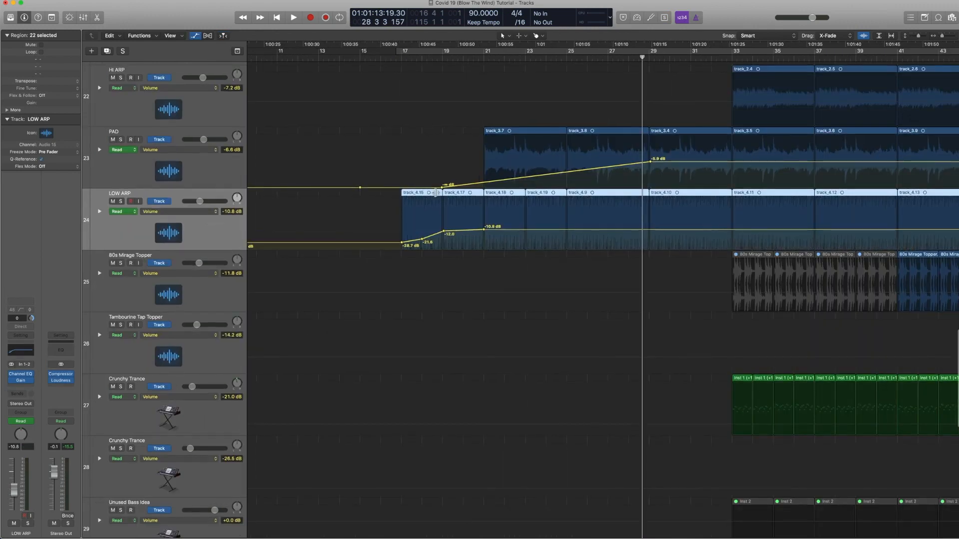
# Step: Solo the selected LOW ARP regions and play them from bar 17 through bar 25
pyautogui.hotkey('ctrl', 's')
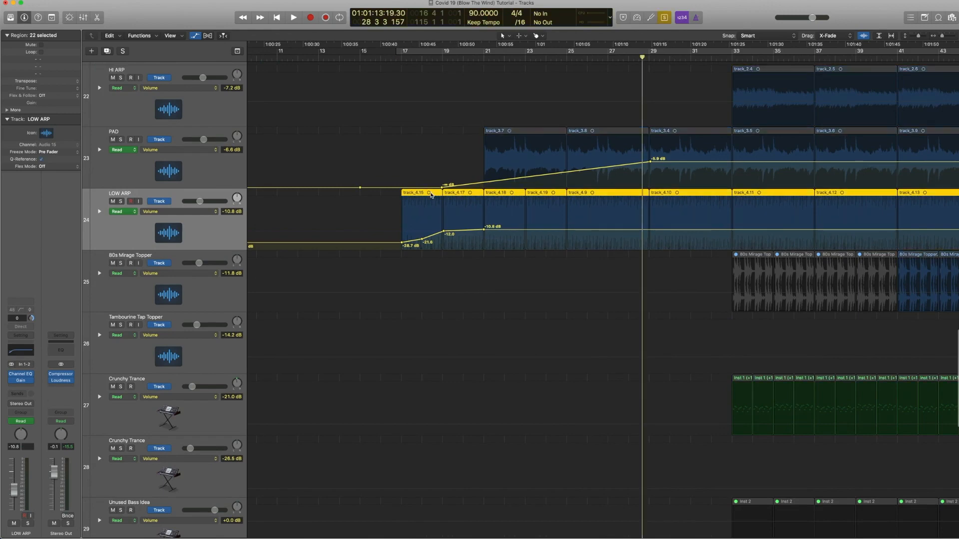
pyautogui.doubleClick(398, 58)
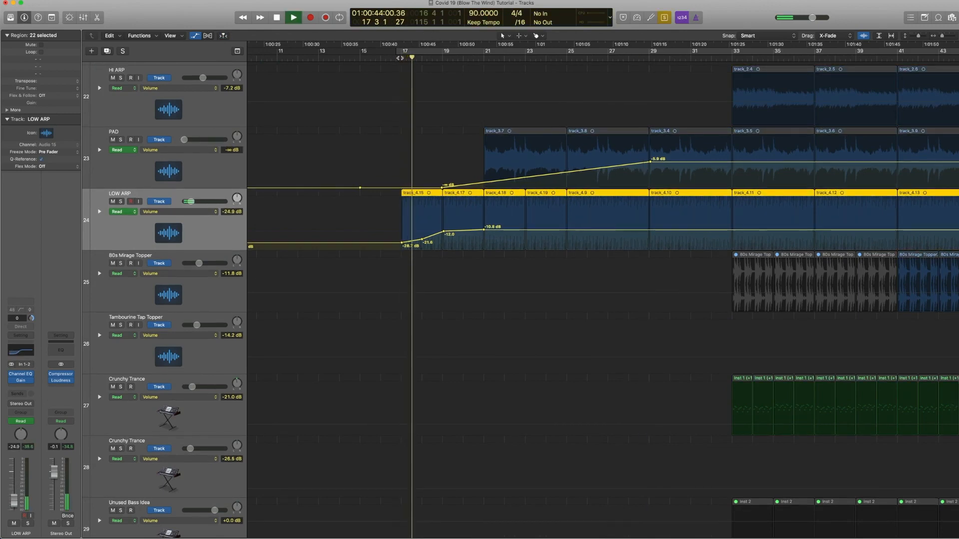
pyautogui.click(570, 58)
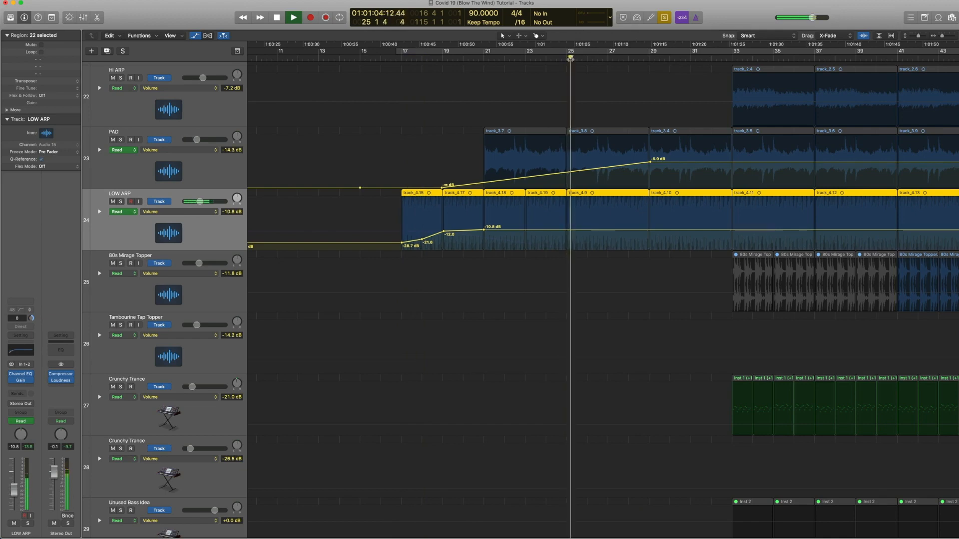
pyautogui.press('space')
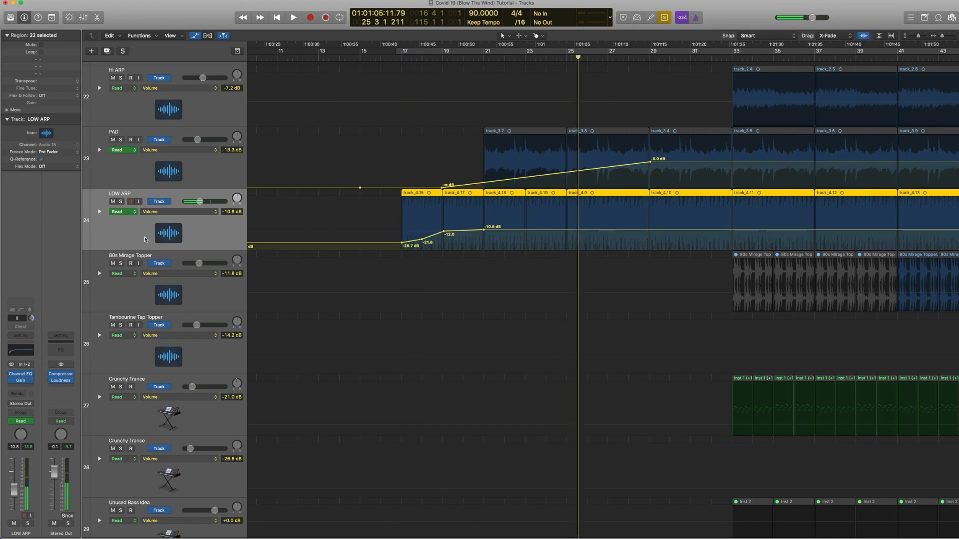
# Step: Open and close the LOW ARP track's Channel EQ and Gain plugins in turn
pyautogui.click(21, 351)
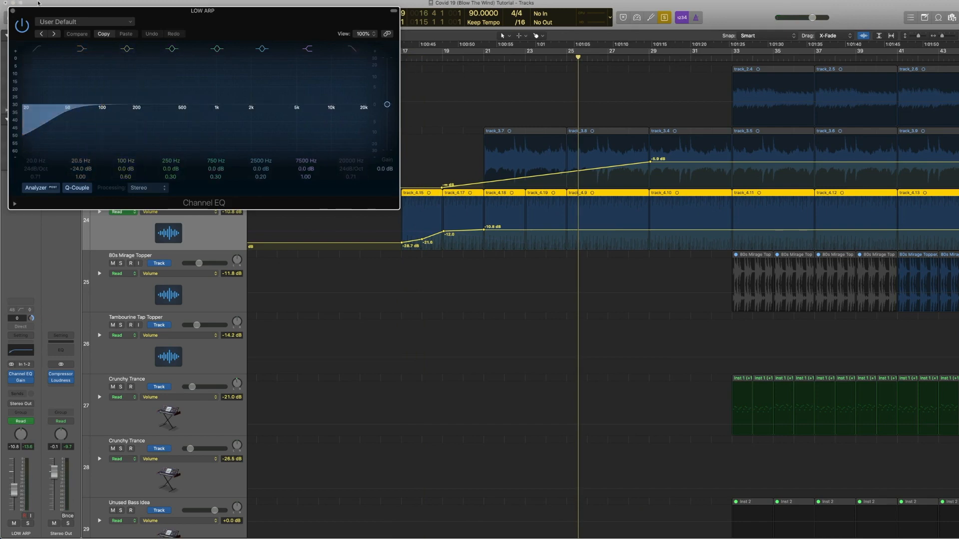
pyautogui.click(13, 11)
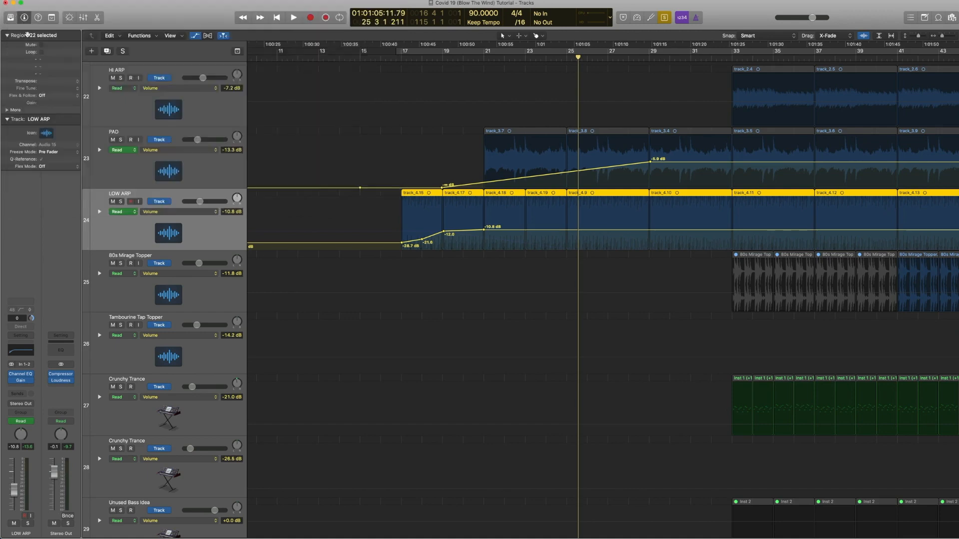
pyautogui.click(21, 382)
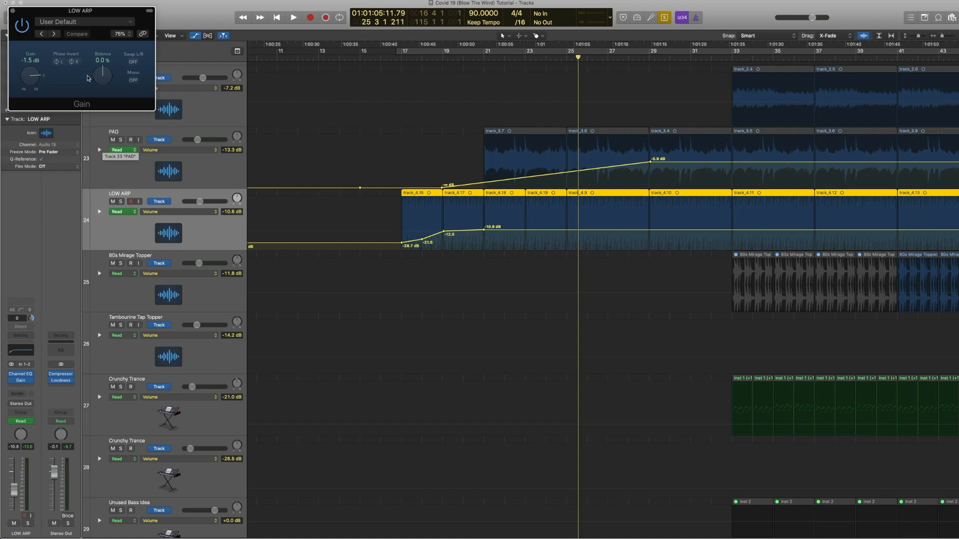
pyautogui.click(13, 11)
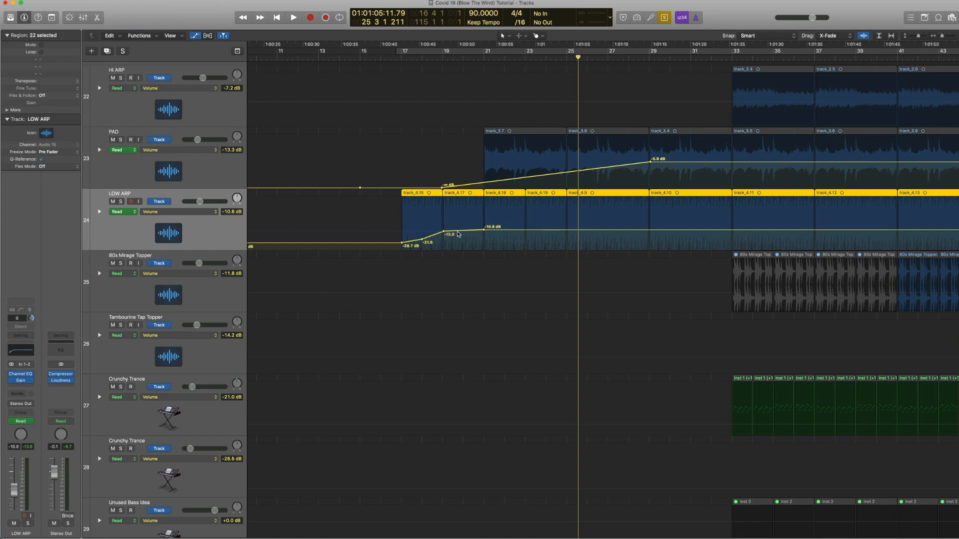
# Step: Select the Classic Synth Bass track and browse its ES2 Synth Bass presets, then close the plugin
pyautogui.hscroll(-1, 458, 234)
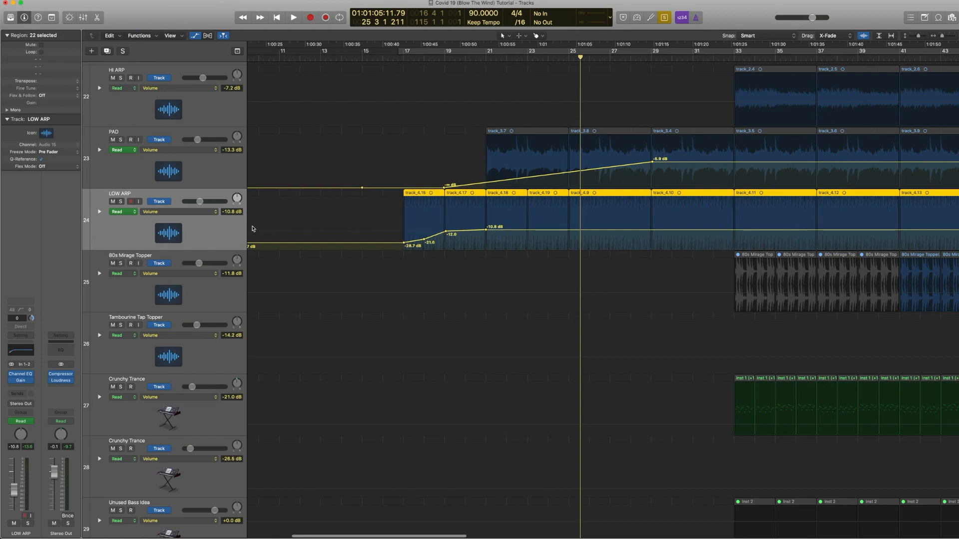
pyautogui.press('a')
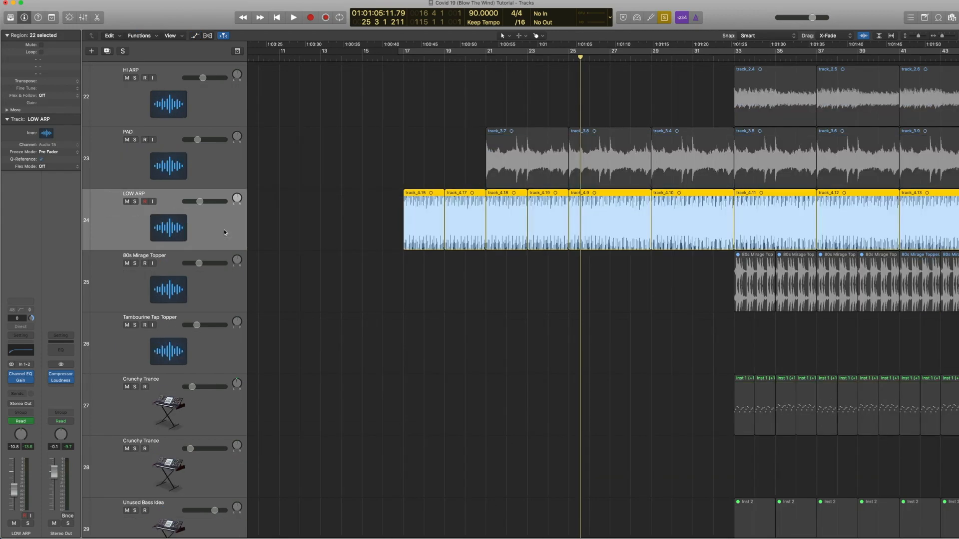
pyautogui.press('z')
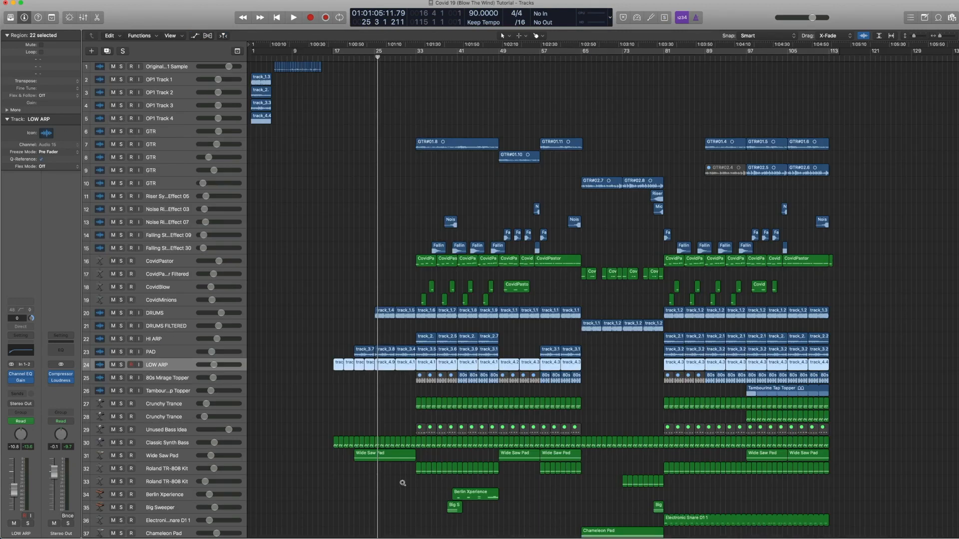
pyautogui.moveTo(402, 483); pyautogui.dragTo(300, 311)
pyautogui.click(454, 333)
pyautogui.moveTo(453, 333); pyautogui.dragTo(600, 406)
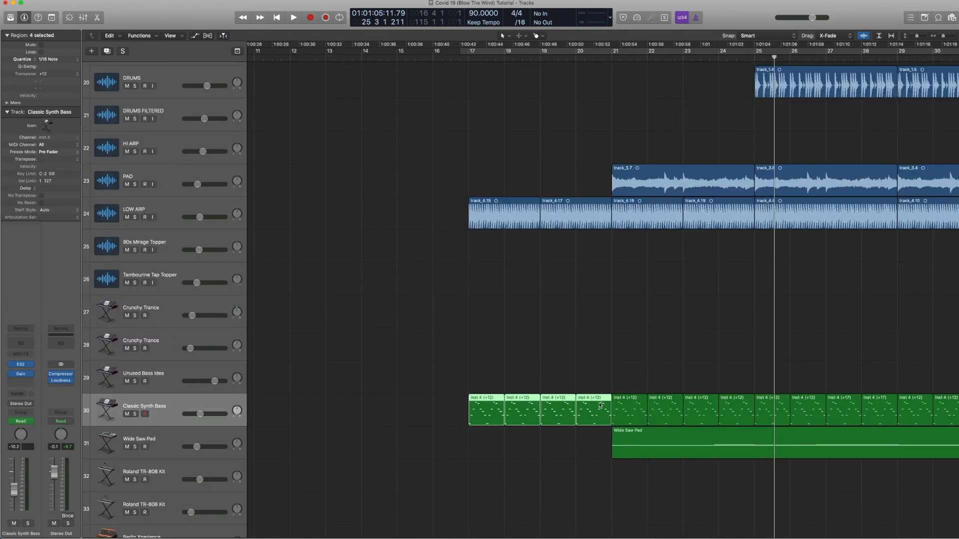
pyautogui.click(158, 403)
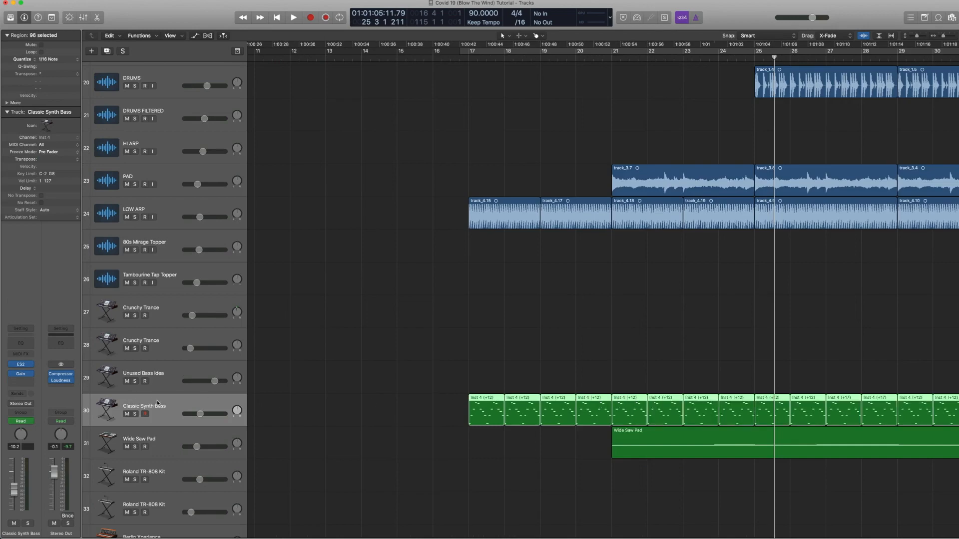
pyautogui.click(21, 365)
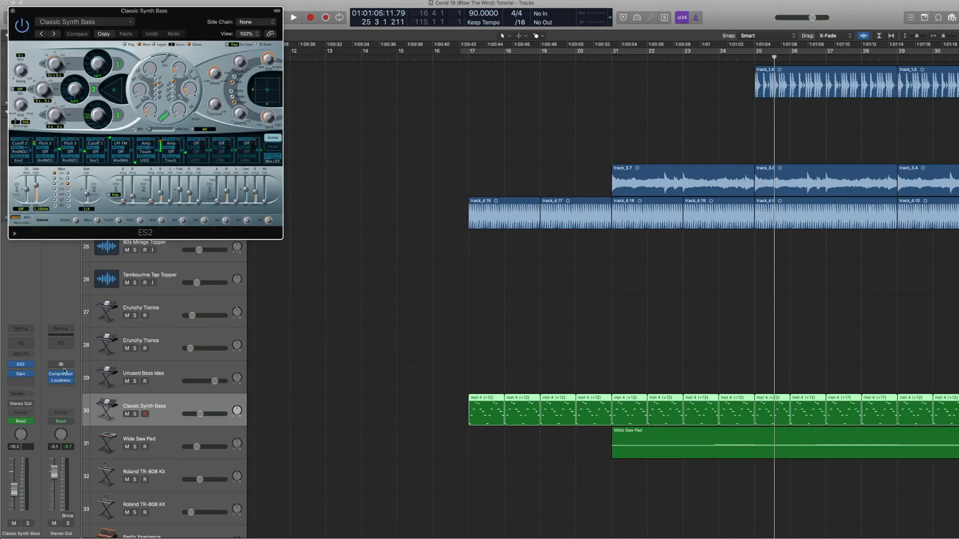
pyautogui.click(128, 24)
pyautogui.moveTo(112, 181)
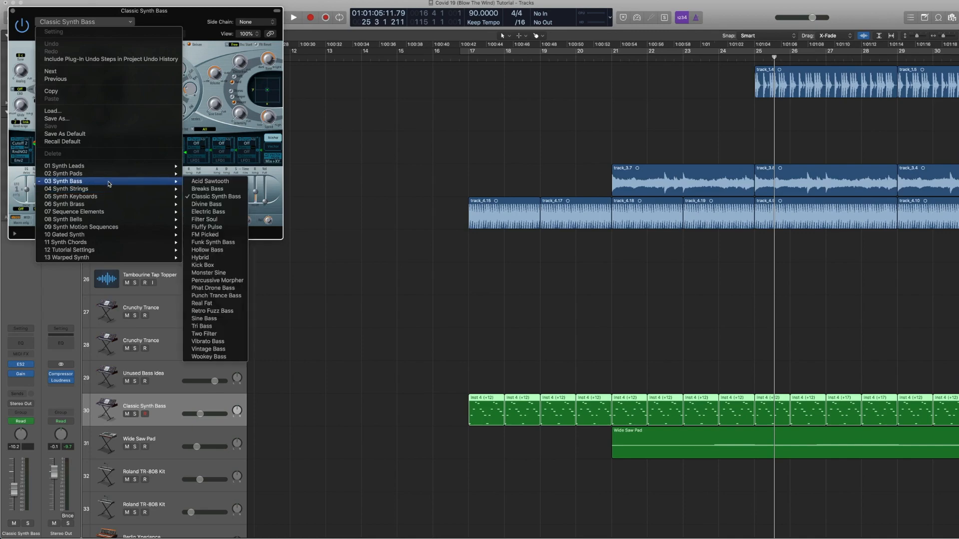
pyautogui.click(197, 59)
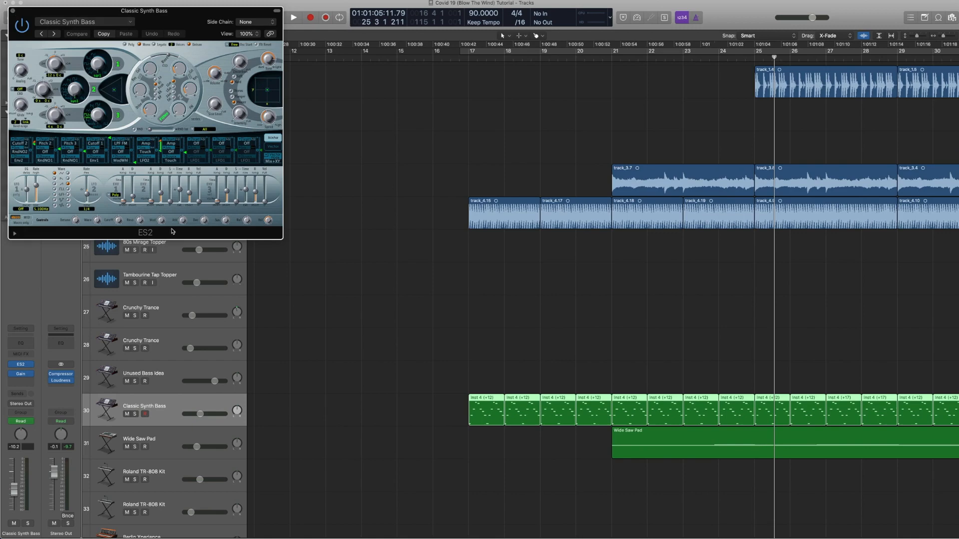
pyautogui.click(13, 11)
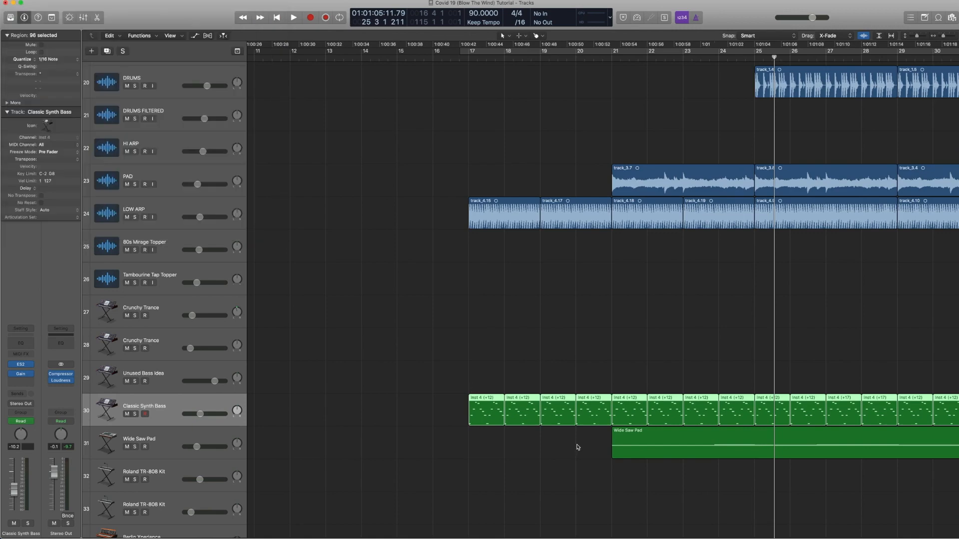
# Step: Open the first four Classic Synth Bass regions in the Piano Roll, solo them and play from bar 17
pyautogui.moveTo(578, 445); pyautogui.dragTo(481, 405)
pyautogui.doubleClick(481, 406)
pyautogui.hotkey('ctrl', 's')
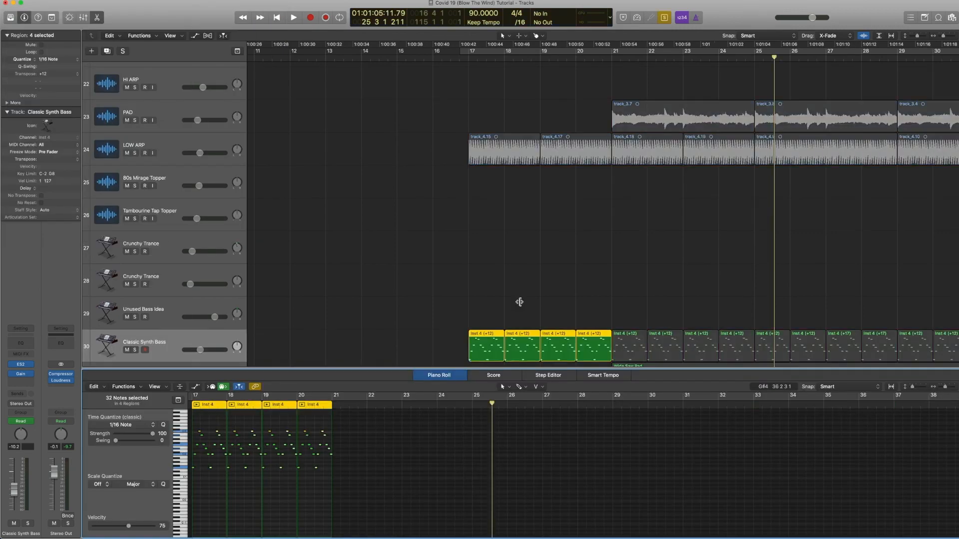
pyautogui.hotkey('shift', 'space')
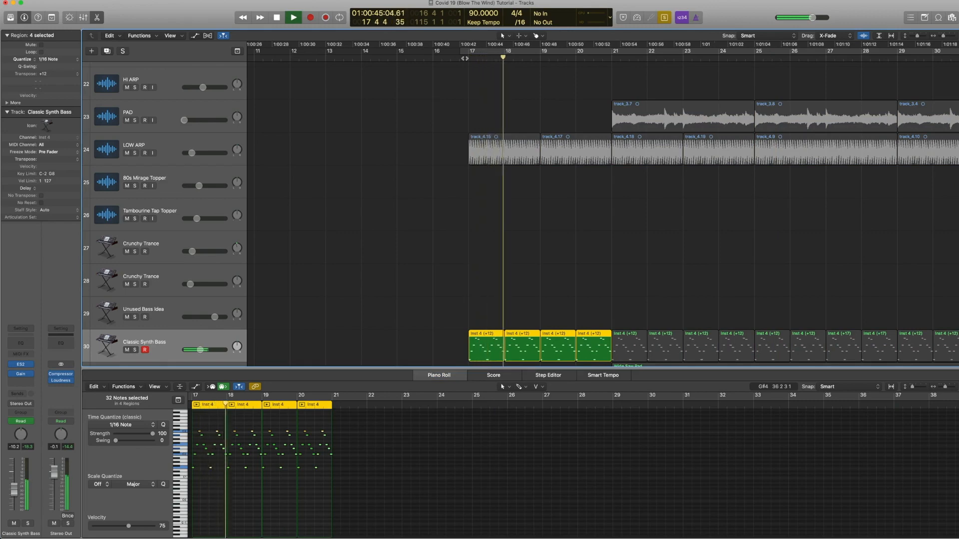
pyautogui.press('space')
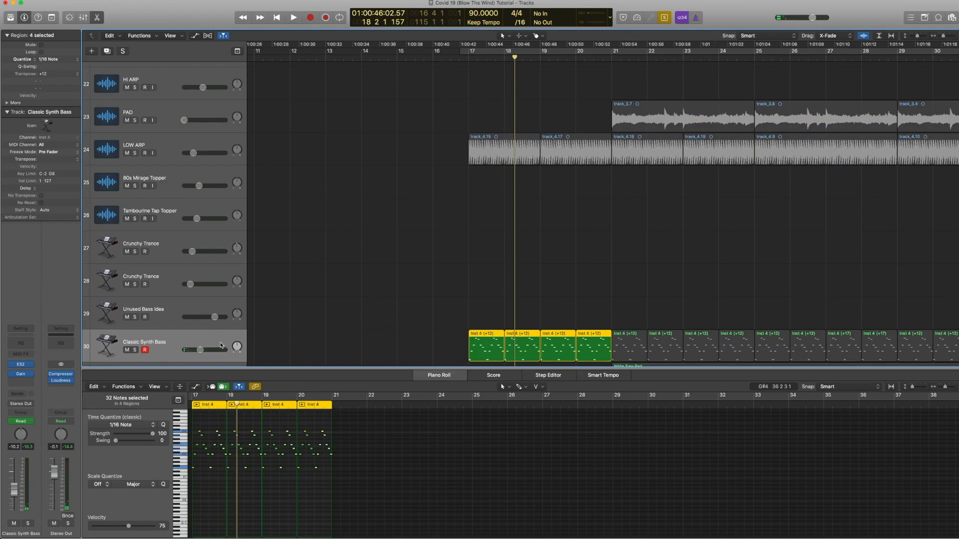
# Step: Select the first two LOW ARP regions and play them from bar 17 to bar 19
pyautogui.scroll(-3, 561, 233)
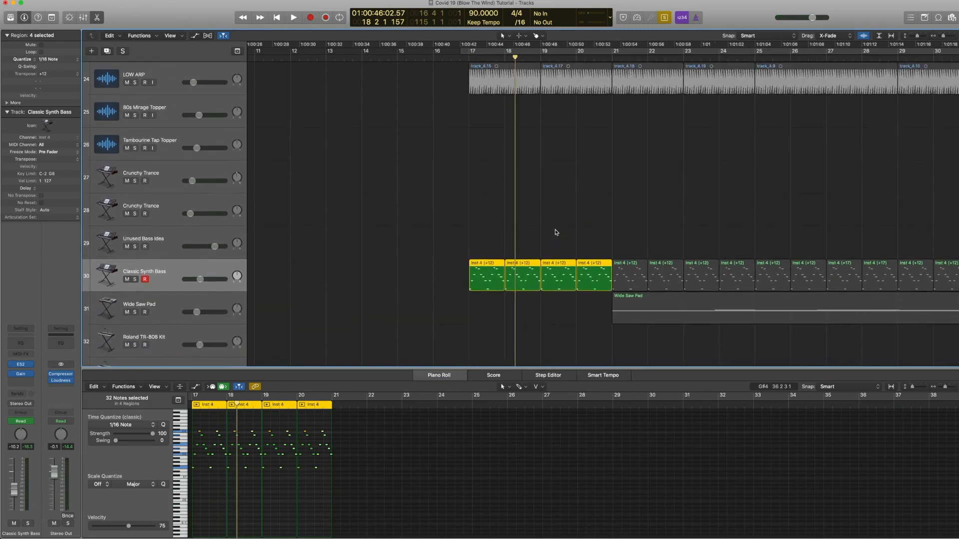
pyautogui.moveTo(571, 124); pyautogui.dragTo(480, 82)
pyautogui.click(467, 58)
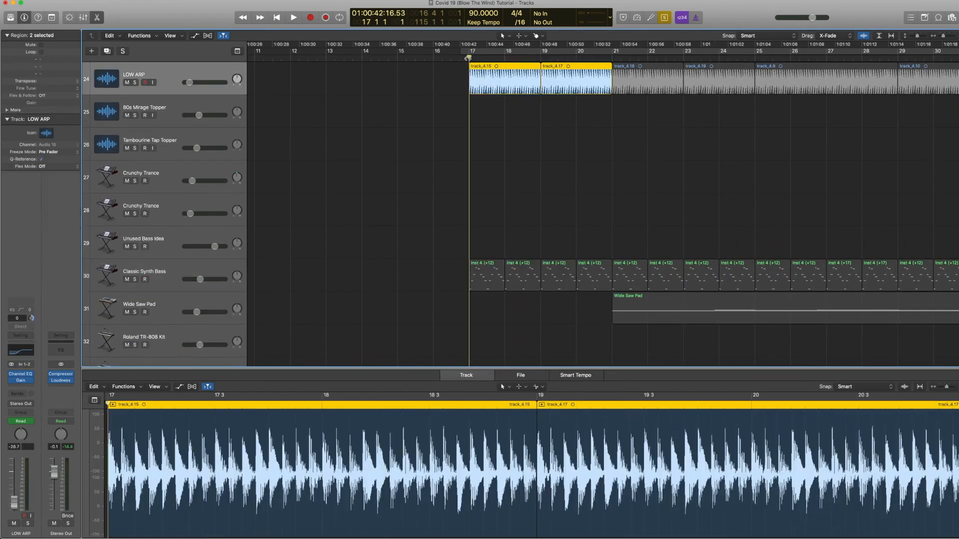
pyautogui.press('space')
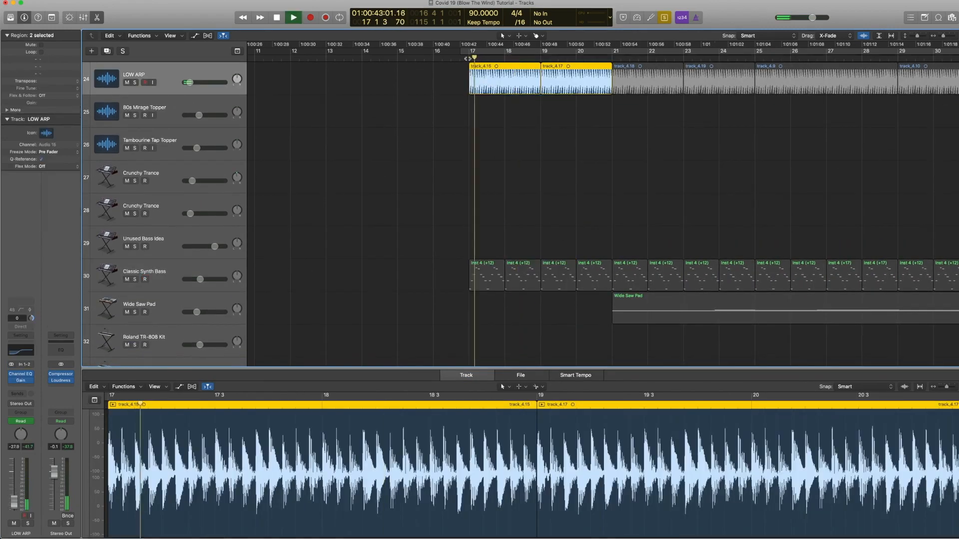
pyautogui.click(542, 59)
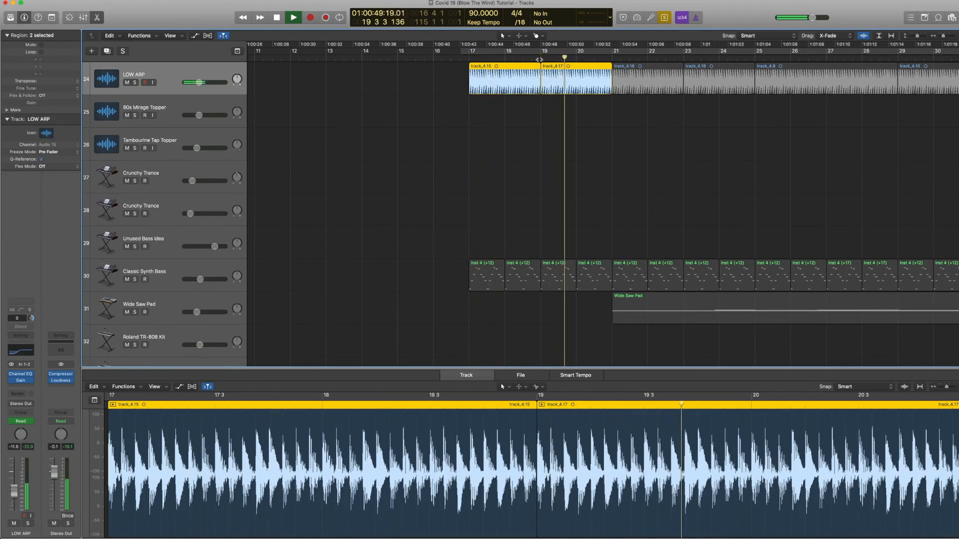
# Step: Select the LOW ARP and Classic Synth Bass regions from bar 17 to 21 and play them from bar 19
pyautogui.press('space')
pyautogui.moveTo(576, 310); pyautogui.dragTo(481, 81)
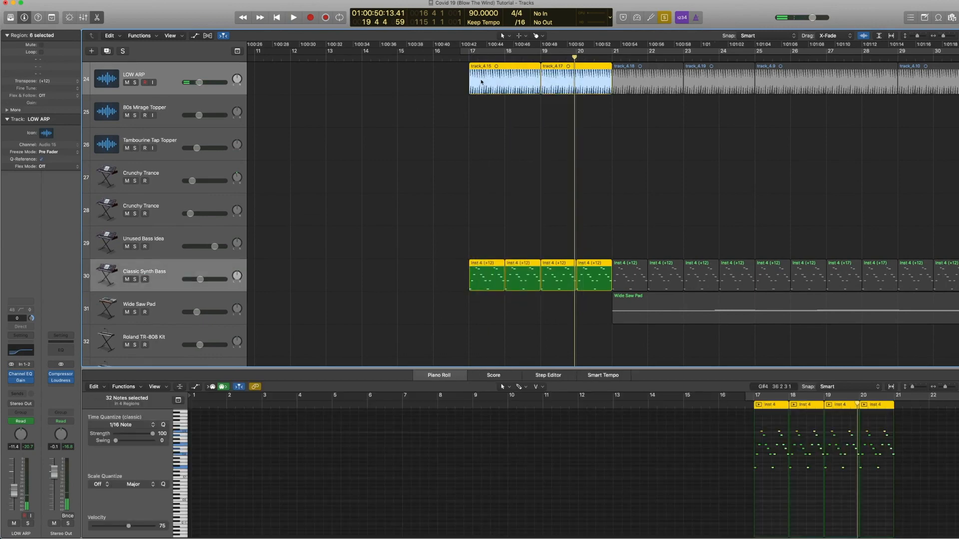
pyautogui.doubleClick(539, 59)
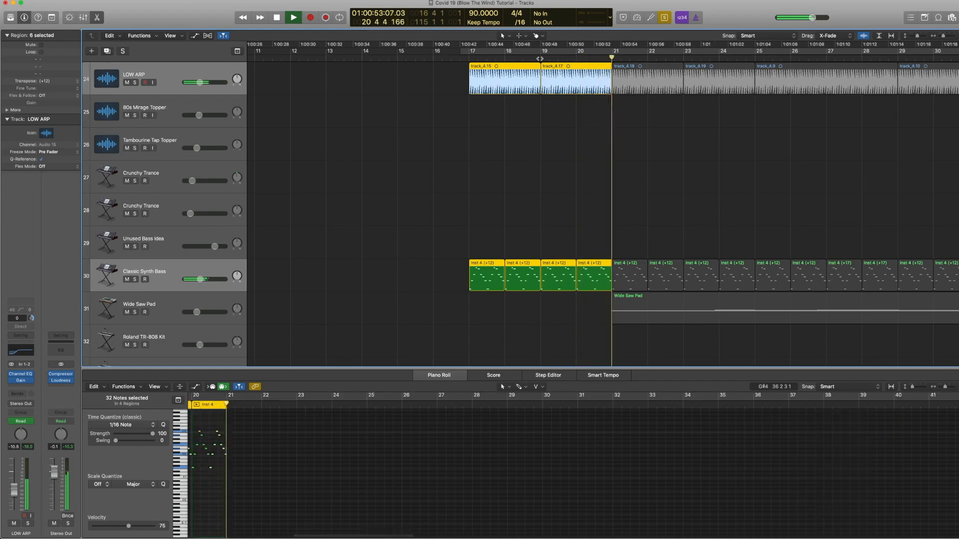
pyautogui.press('space')
pyautogui.scroll(-1, 92, 306)
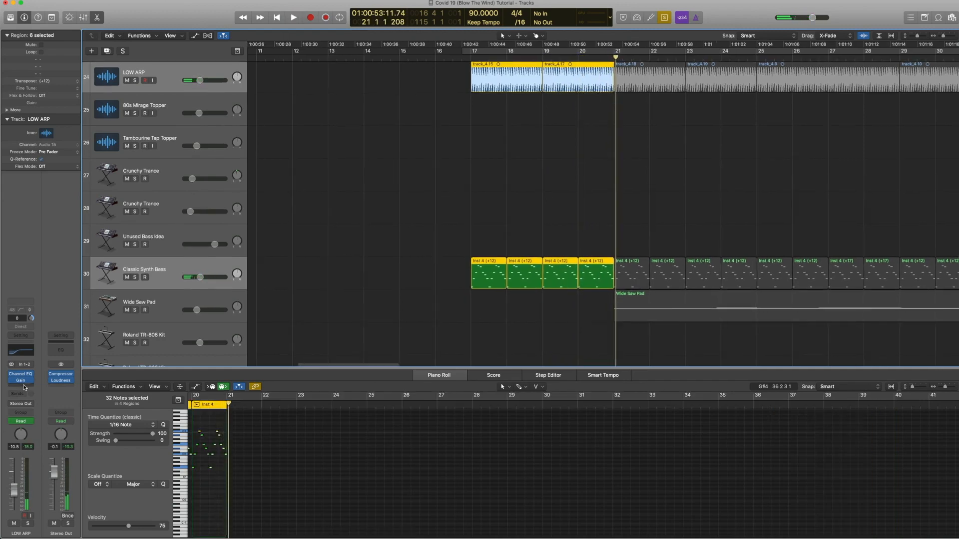
# Step: Show track automation, select the Classic Synth Bass track and open its ES2 plugin
pyautogui.press('a')
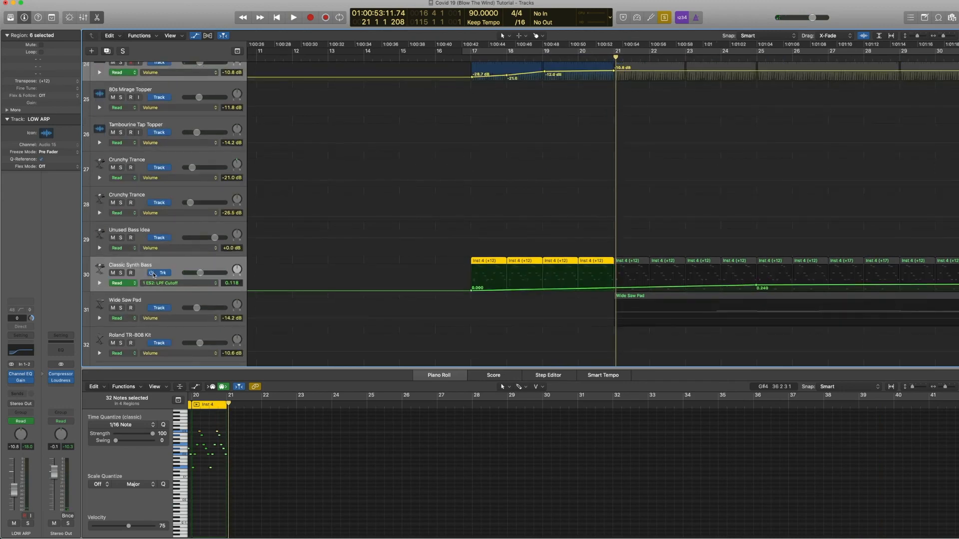
pyautogui.click(164, 284)
pyautogui.click(164, 285)
pyautogui.click(163, 265)
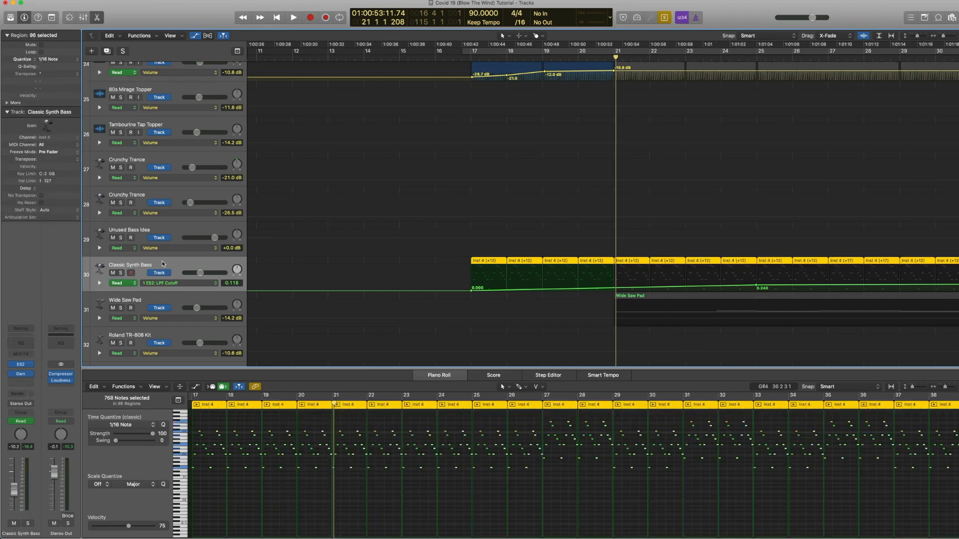
pyautogui.click(22, 365)
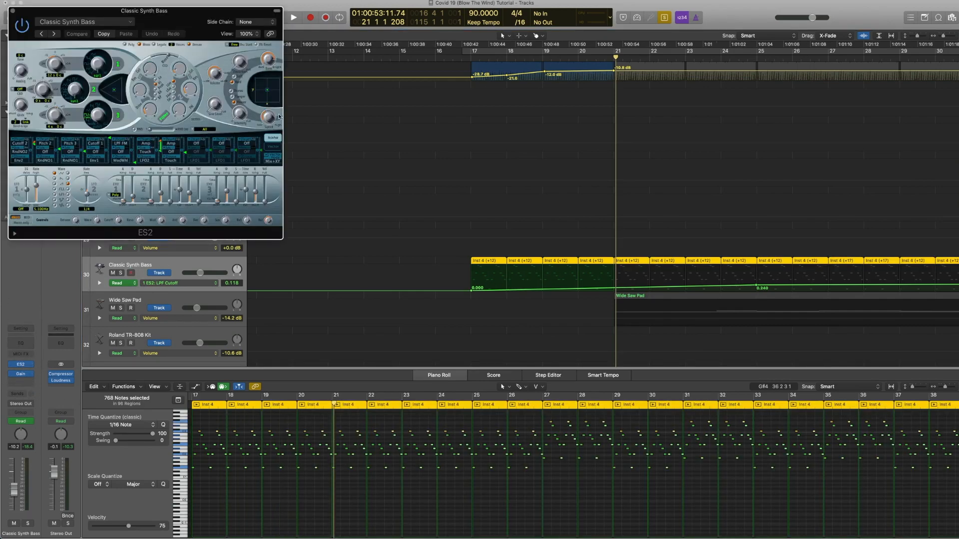
# Step: Scrub the playhead from bar 17 to bar 19 and toggle solo on and off for the Classic Synth Bass regions
pyautogui.moveTo(475, 59); pyautogui.dragTo(570, 64)
pyautogui.hotkey('ctrl', 's')
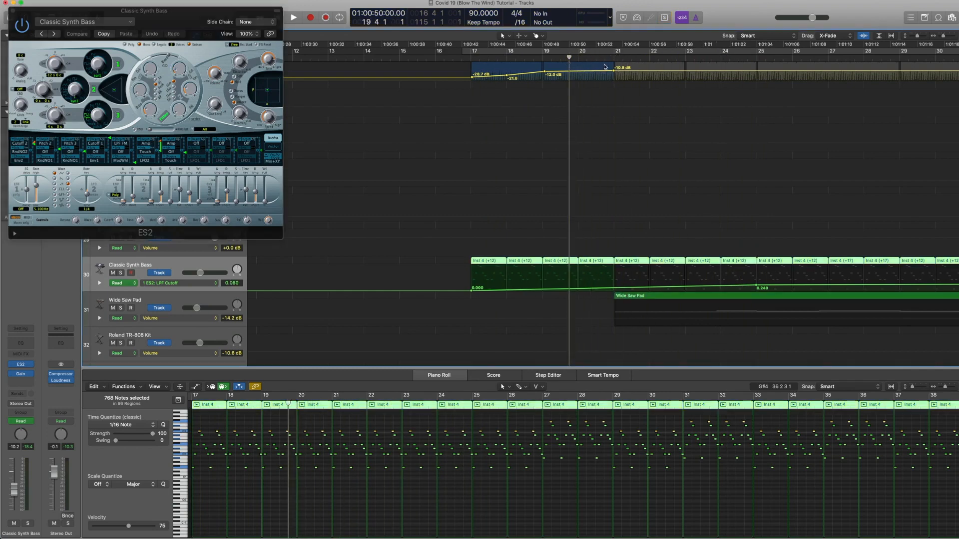
pyautogui.hotkey('ctrl', 's')
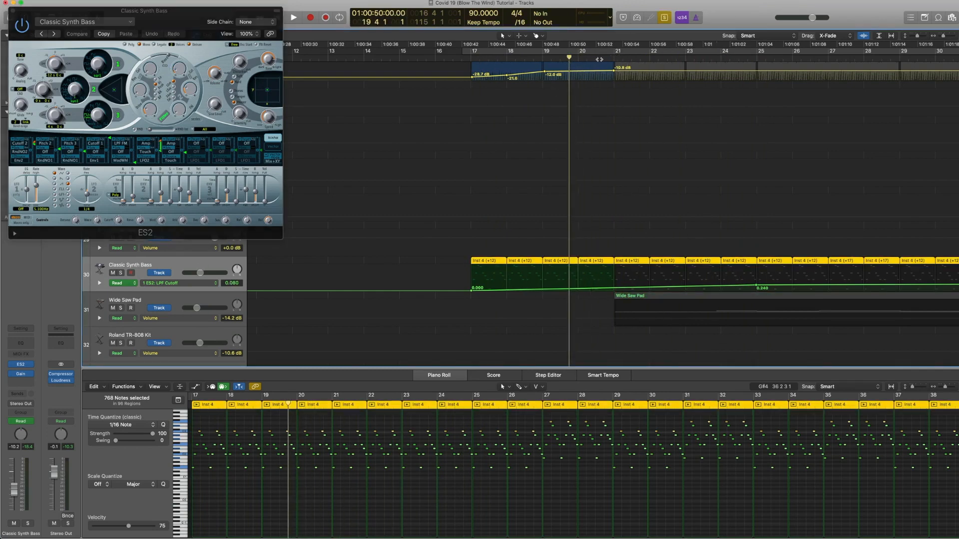
# Step: Play the Classic Synth Bass from bar 21 with its LPF Cutoff automation, stop, and solo its selected regions
pyautogui.click(613, 59)
pyautogui.press('space')
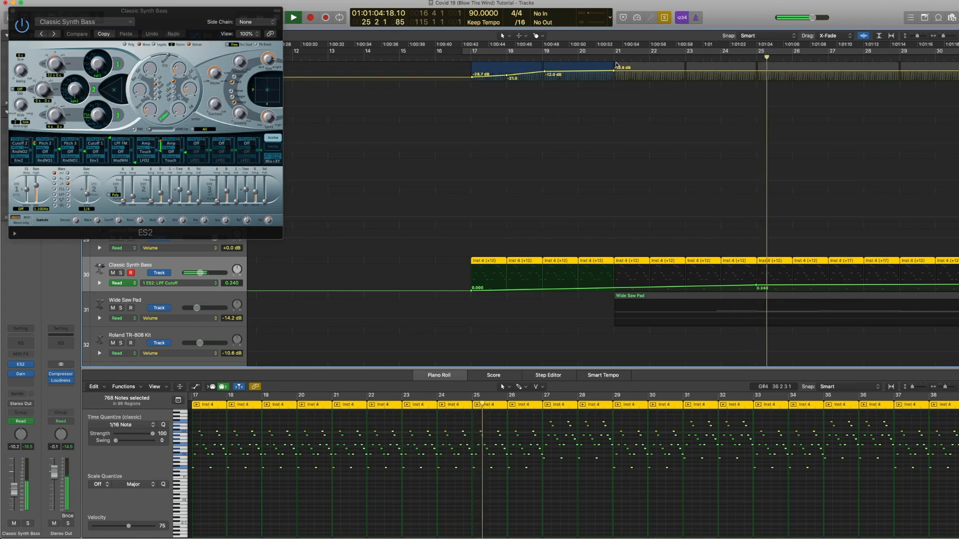
pyautogui.press('space')
pyautogui.hotkey('ctrl', 's')
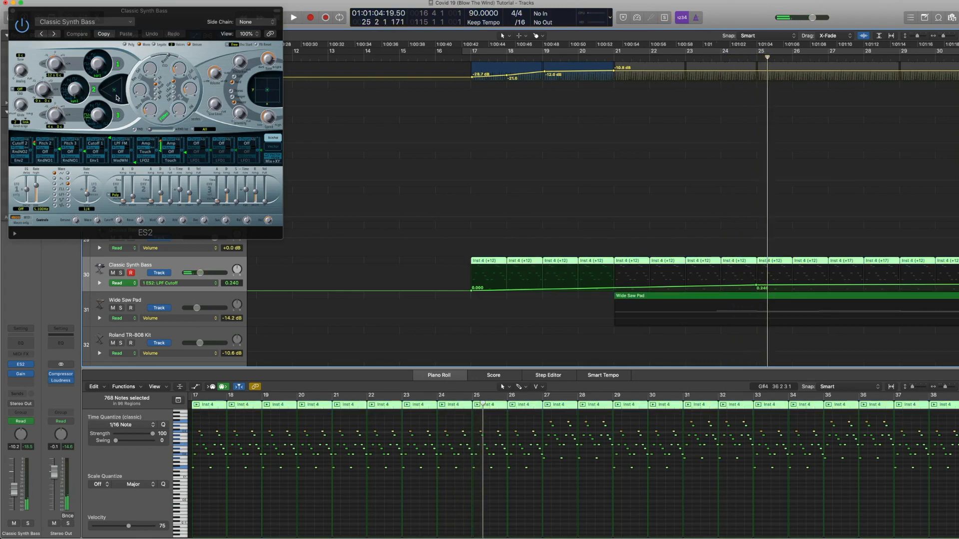
# Step: Close the ES2, hide automation and play the LOW ARP and Classic Synth Bass regions up to bar 25 from bar 23
pyautogui.click(13, 11)
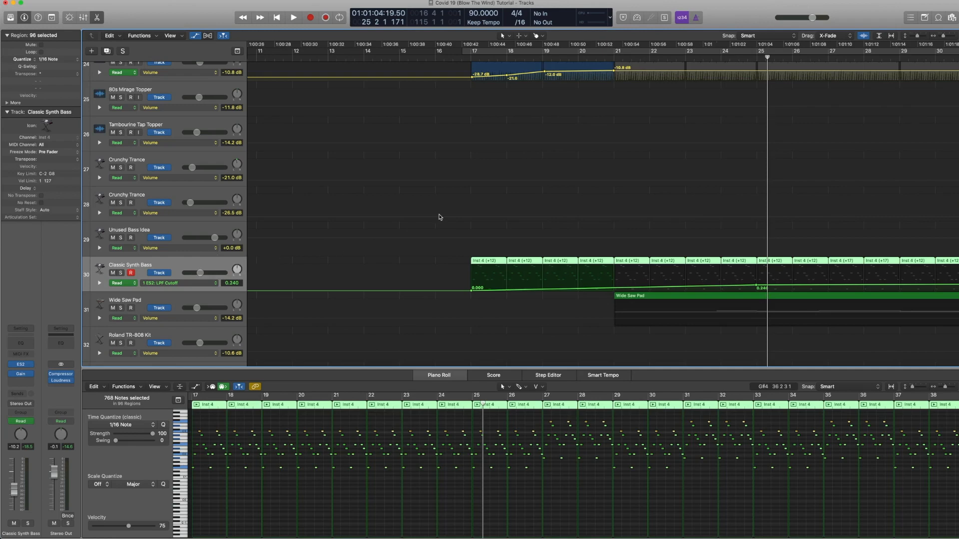
pyautogui.press('a')
pyautogui.moveTo(440, 267); pyautogui.dragTo(782, 80)
pyautogui.click(686, 59)
pyautogui.press('space')
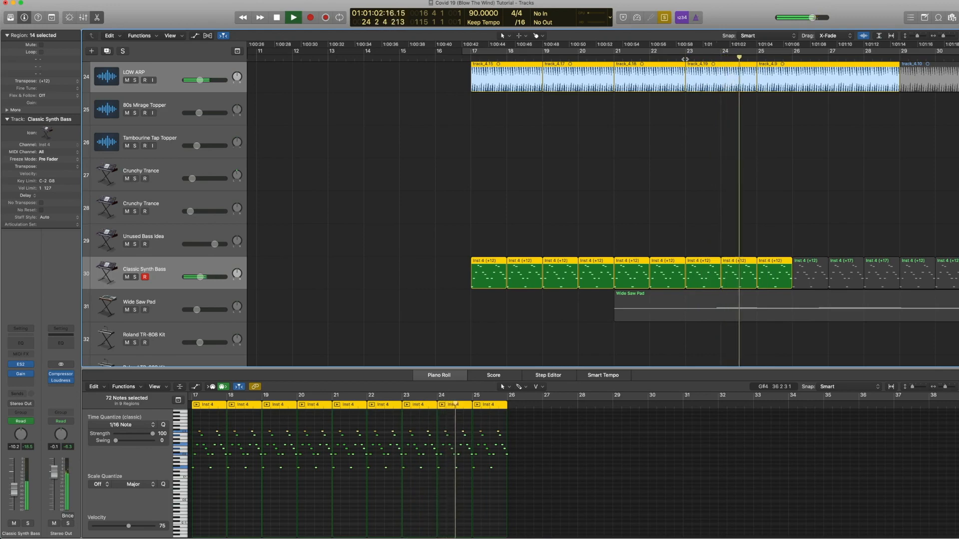
# Step: Select and solo the Wide Saw Pad track in the full arrangement view and play it from around bar 21
pyautogui.press('space')
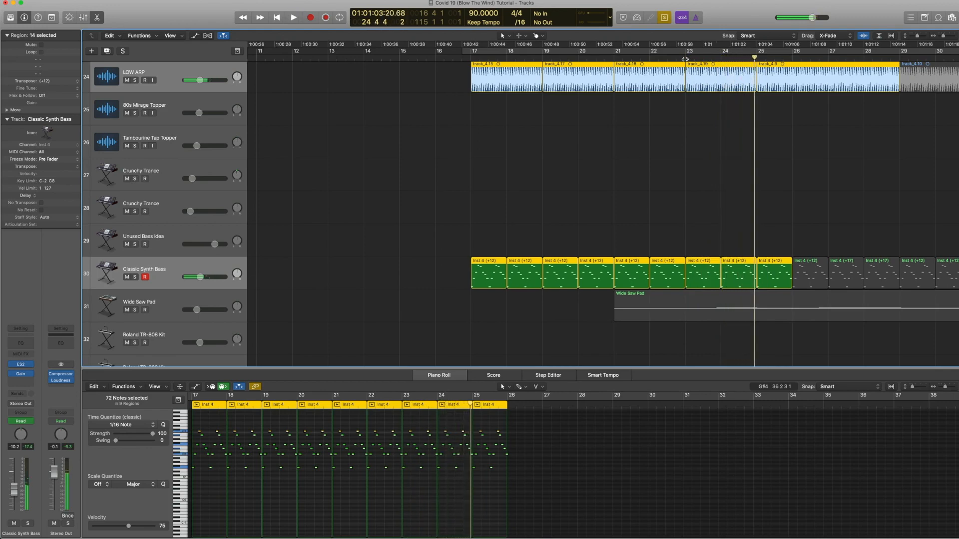
pyautogui.click(663, 134)
pyautogui.scroll(-1, 475, 247)
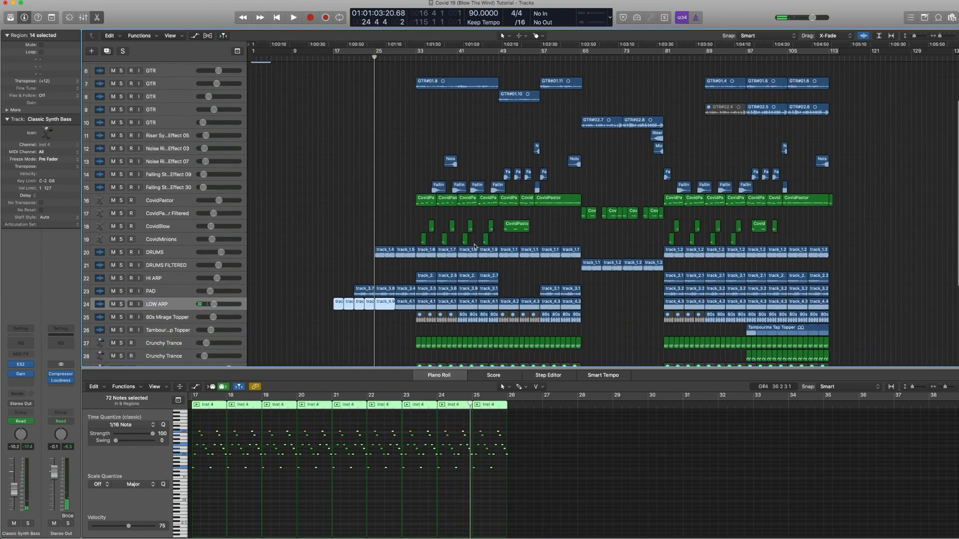
pyautogui.scroll(-3, 474, 246)
pyautogui.press('p')
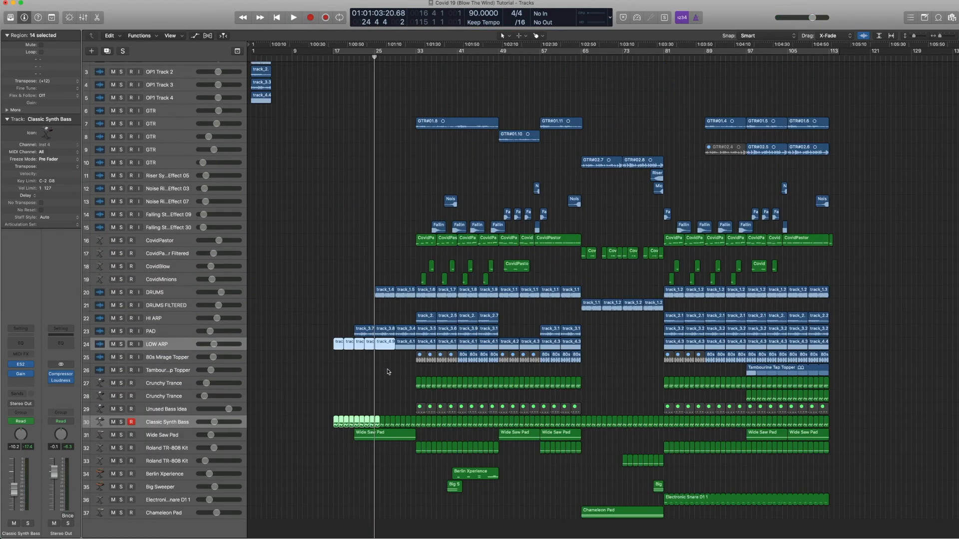
pyautogui.click(164, 435)
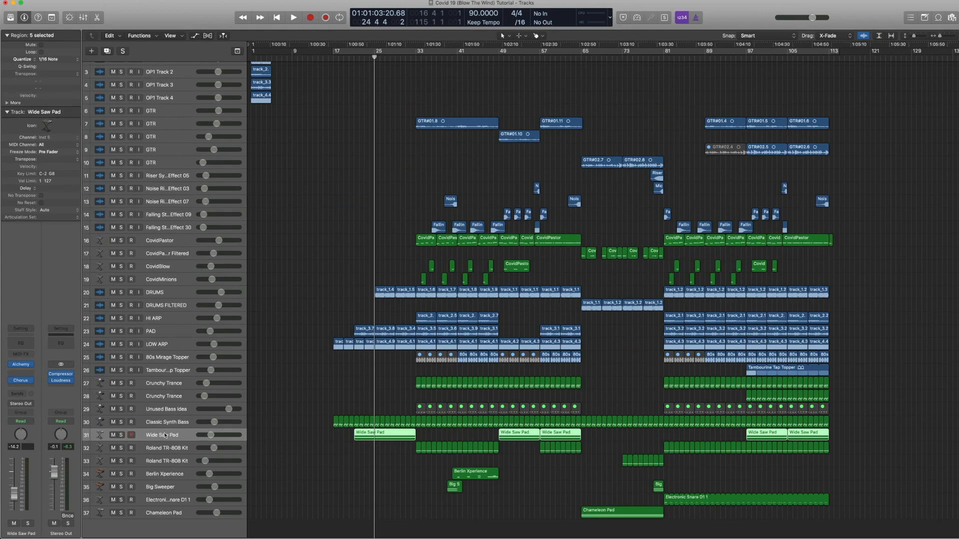
pyautogui.hotkey('ctrl', 's')
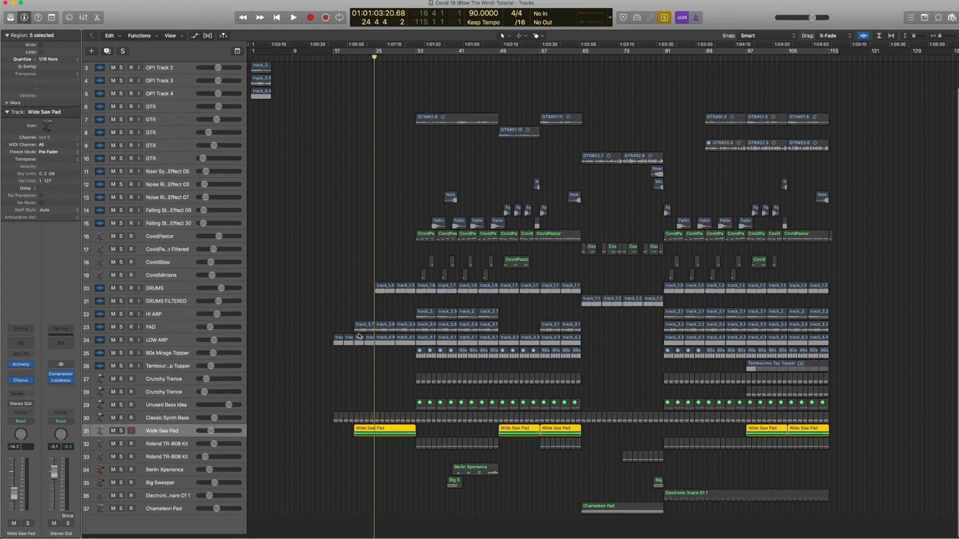
pyautogui.click(353, 58)
pyautogui.press('space')
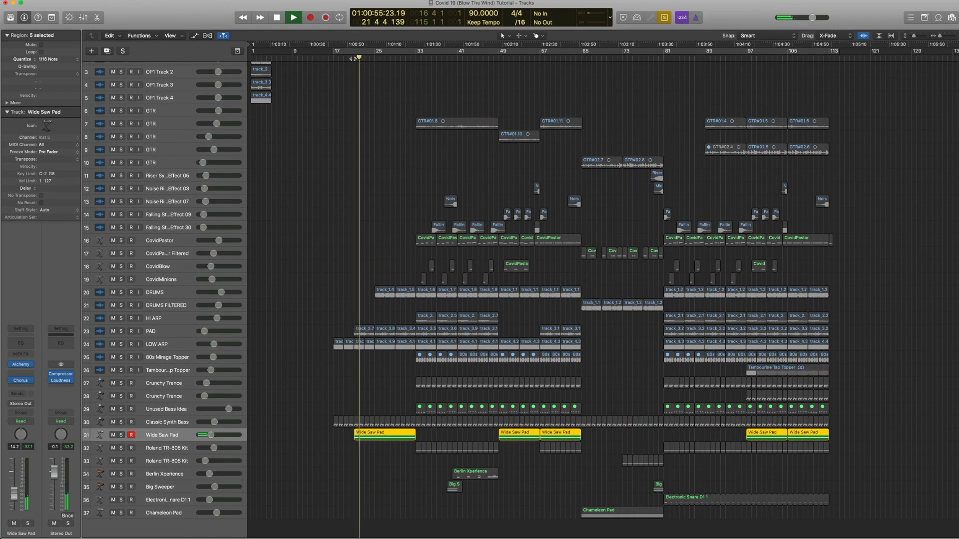
# Step: Open the Wide Saw Pad's Alchemy and Chorus plugins in turn, browsing the Chorus presets, and close them
pyautogui.click(21, 370)
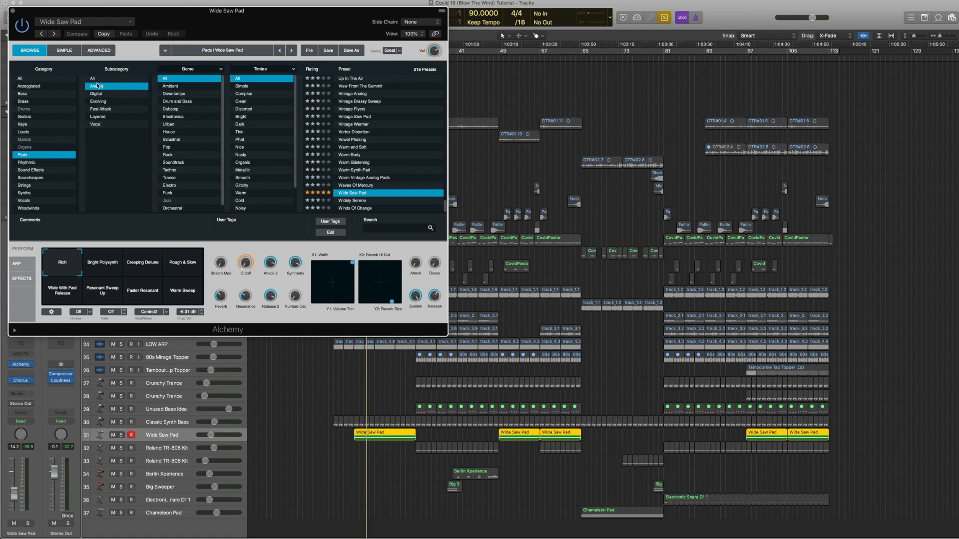
pyautogui.click(12, 11)
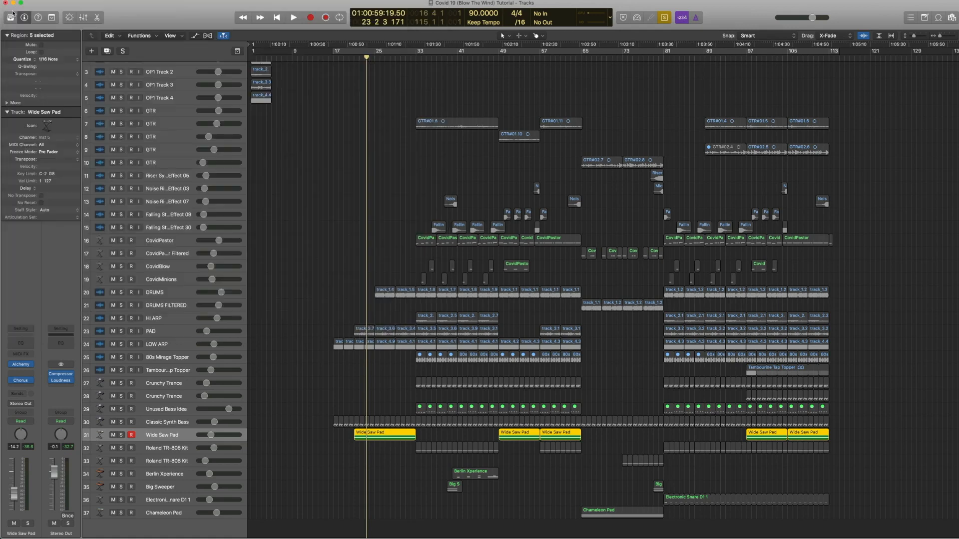
pyautogui.click(21, 380)
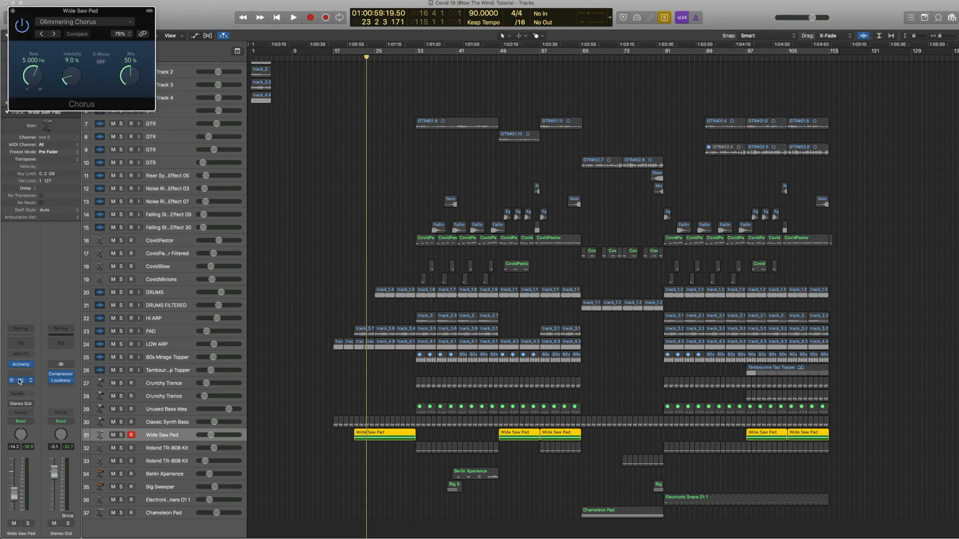
pyautogui.click(128, 22)
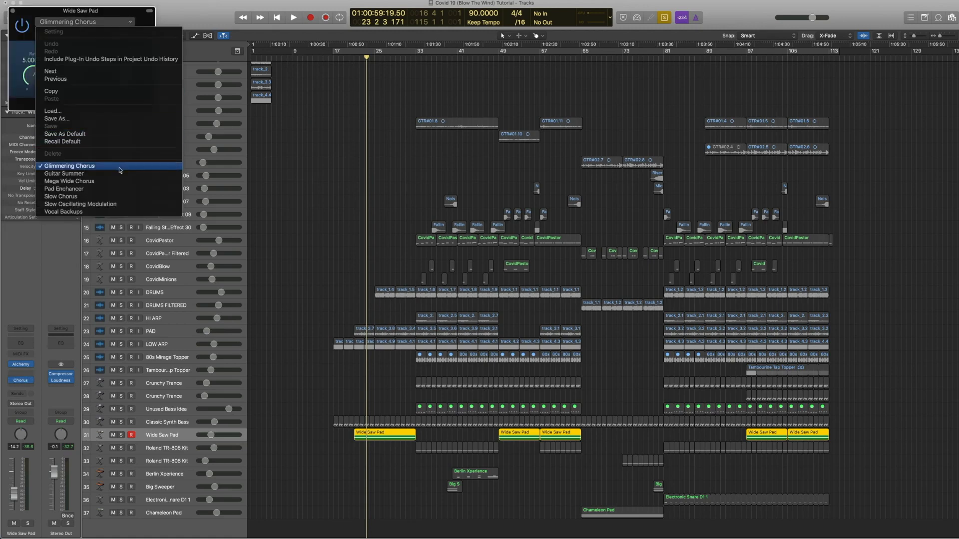
pyautogui.click(24, 8)
pyautogui.click(13, 11)
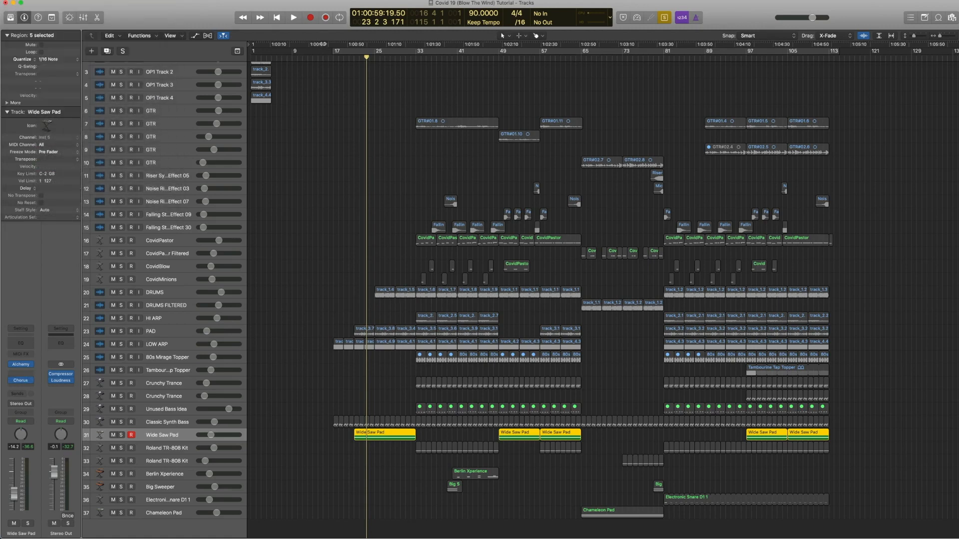
# Step: Open the Wide Saw Pad regions in the Piano Roll and play them from bar 21
pyautogui.click(344, 59)
pyautogui.press('space')
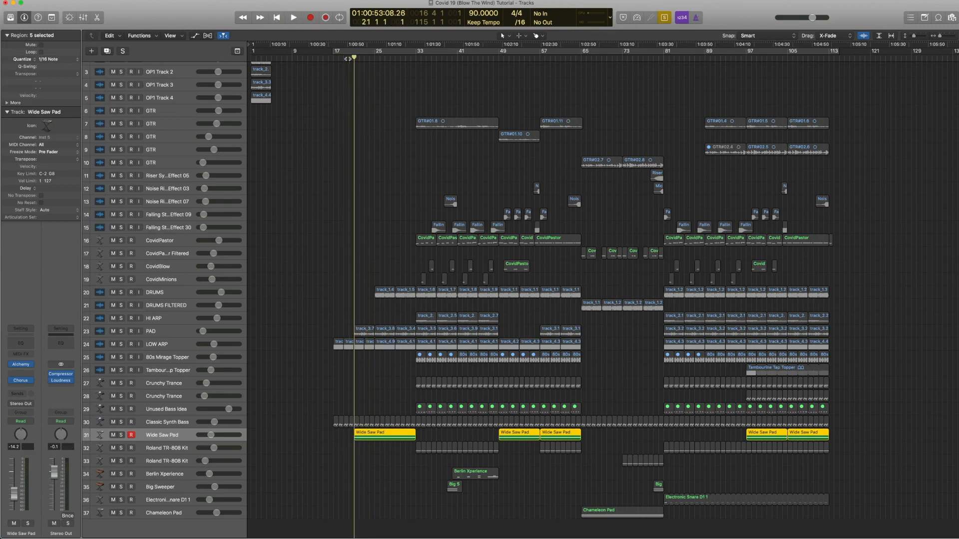
pyautogui.press('space')
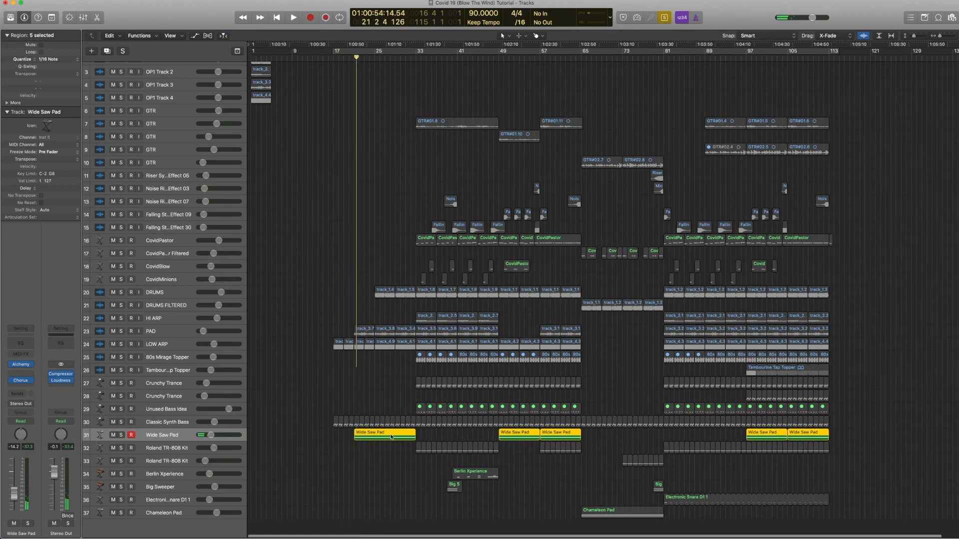
pyautogui.doubleClick(391, 437)
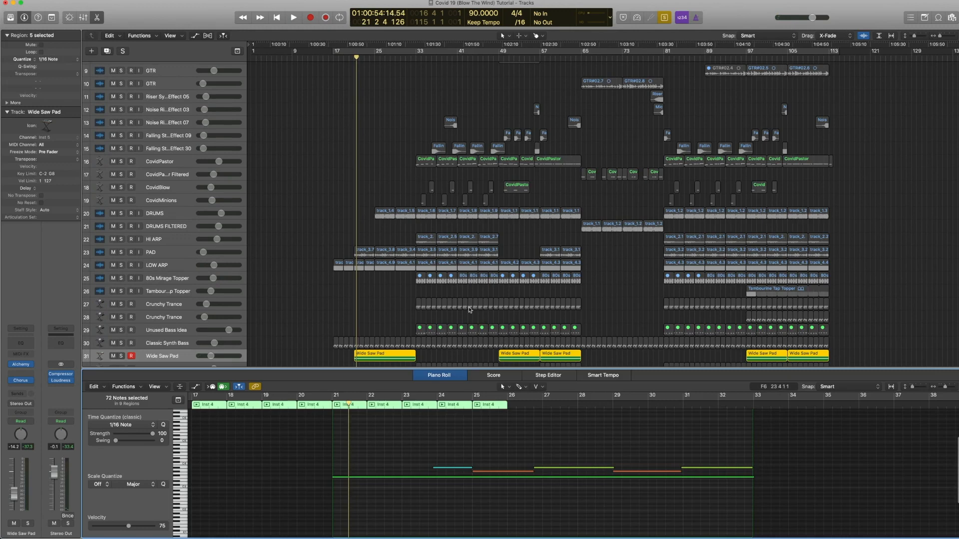
pyautogui.press('.')
pyautogui.scroll(-1, 473, 303)
pyautogui.press('space')
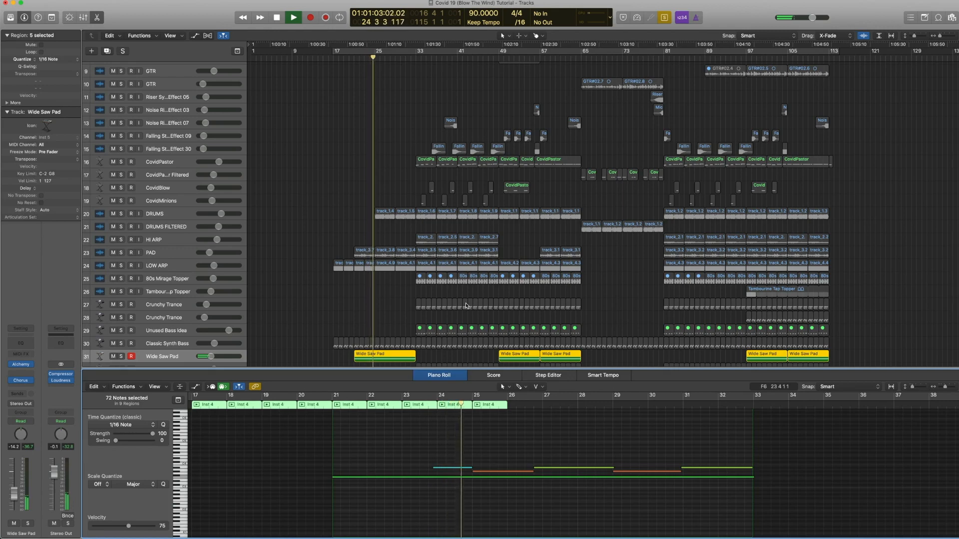
pyautogui.press('space')
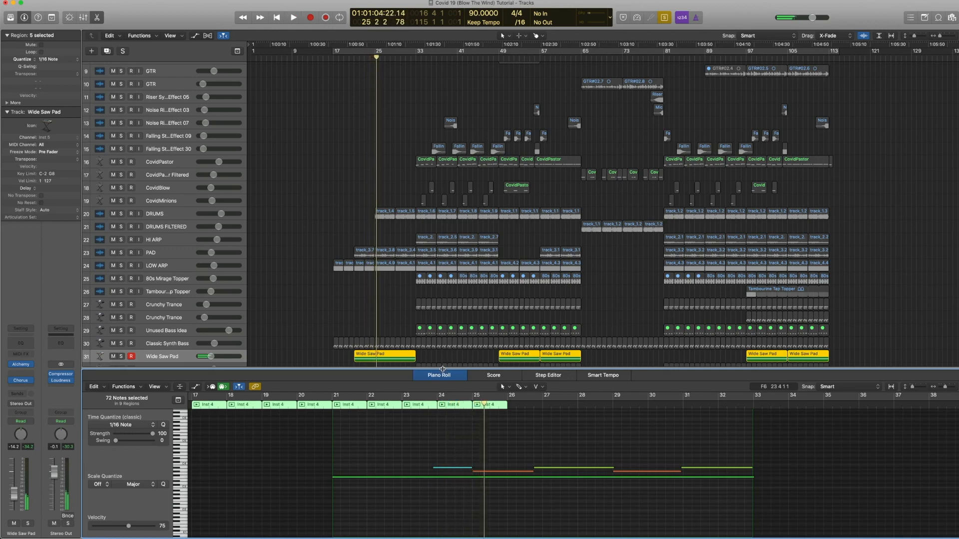
# Step: Unsolo the Wide Saw Pad regions, close the Piano Roll and briefly show track automation
pyautogui.hotkey('ctrl', 's')
pyautogui.press('p')
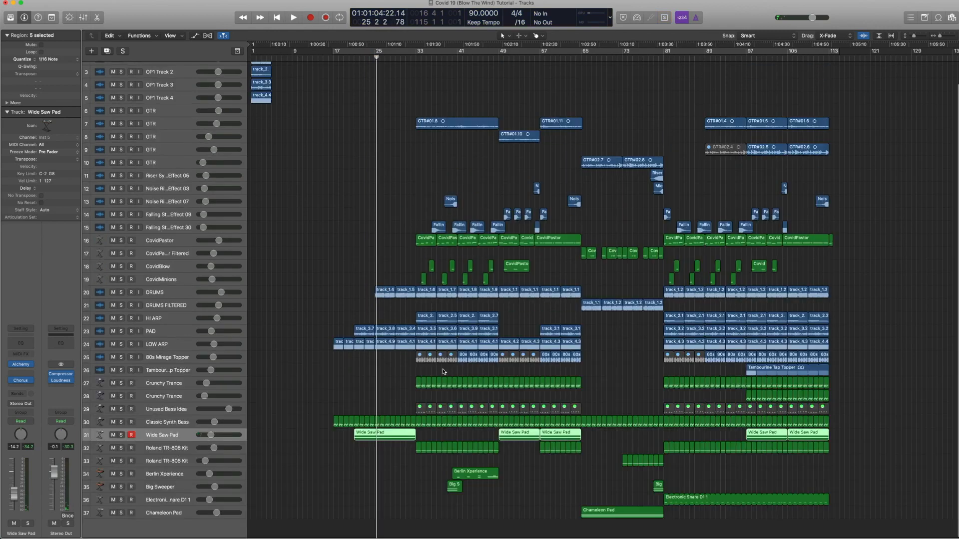
pyautogui.press('a')
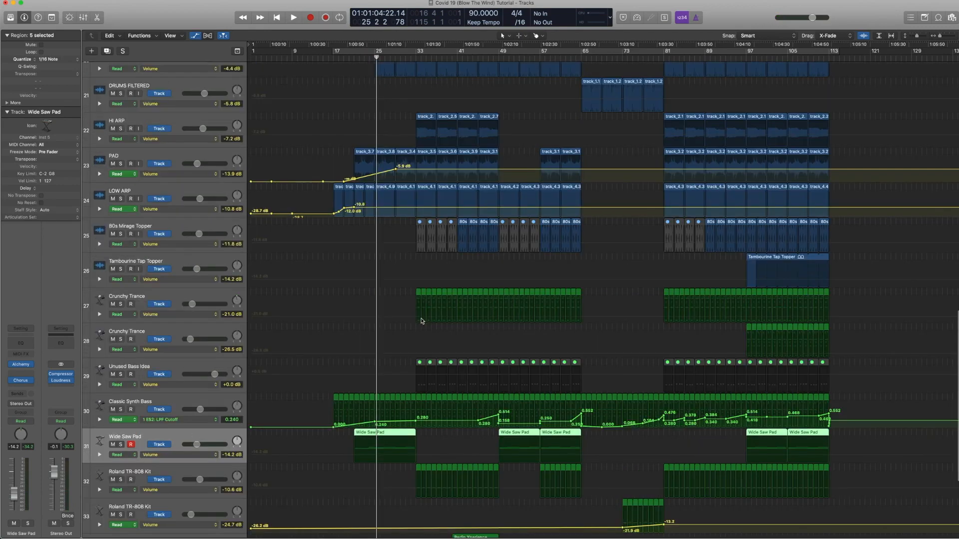
pyautogui.press('a')
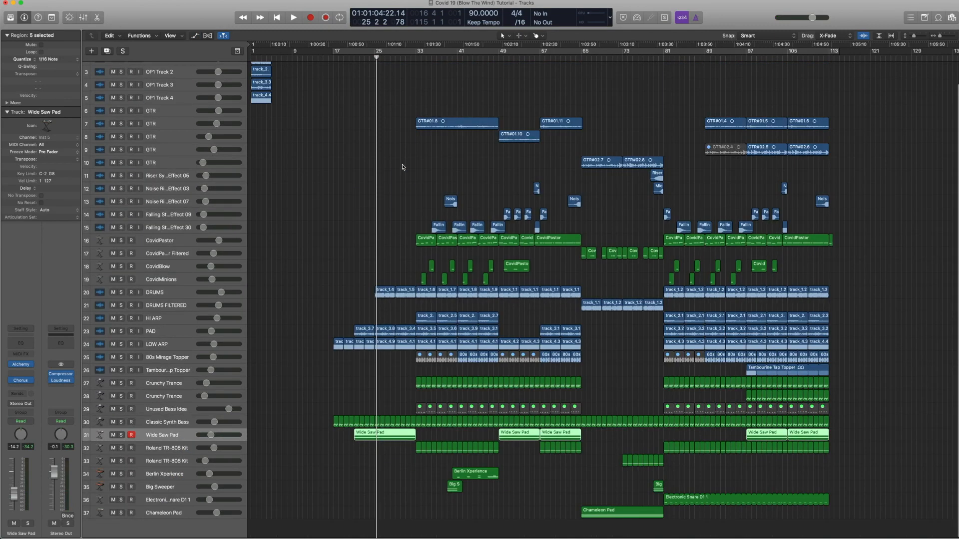
# Step: Select the DRUMS region at bar 25, move the playhead there and select the regions between bars 21 and 25
pyautogui.click(384, 292)
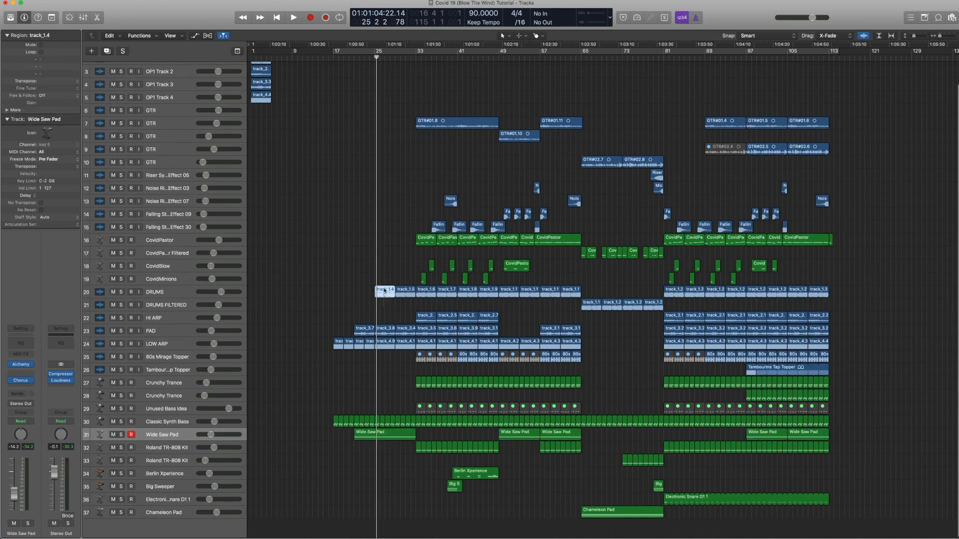
pyautogui.click(372, 58)
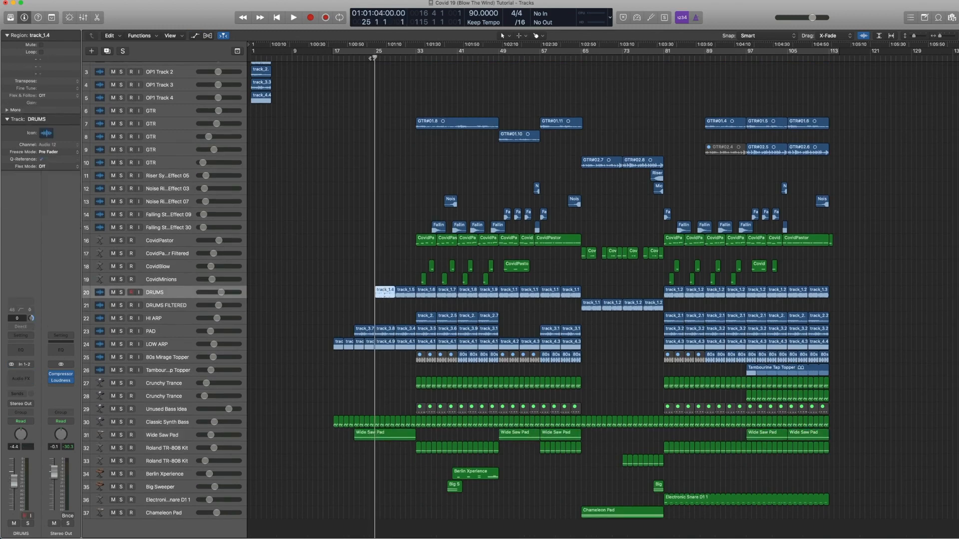
pyautogui.moveTo(307, 280)
pyautogui.mouseDown()
pyautogui.moveTo(354, 372)
pyautogui.moveTo(413, 450)
pyautogui.moveTo(354, 281)
pyautogui.moveTo(320, 270)
pyautogui.mouseUp()
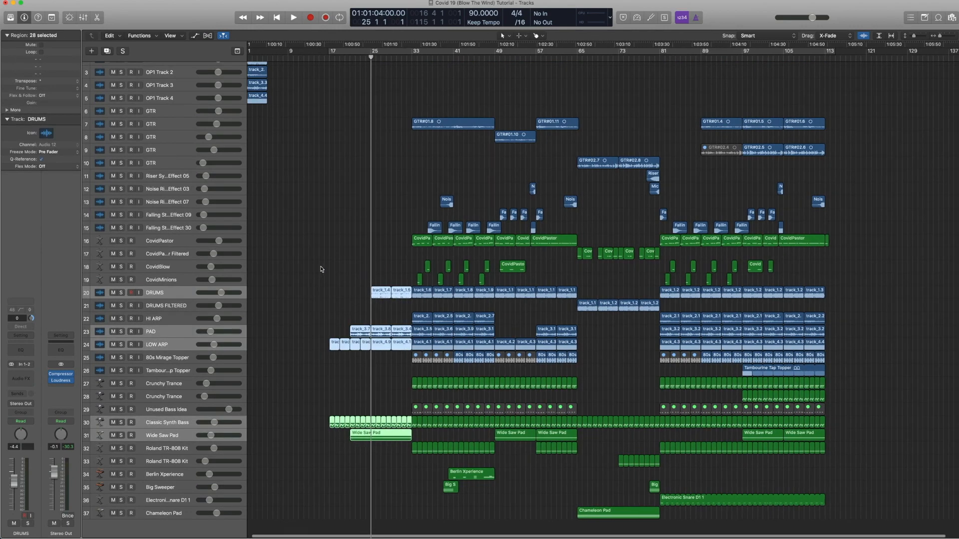
pyautogui.hscroll(1, 322, 270)
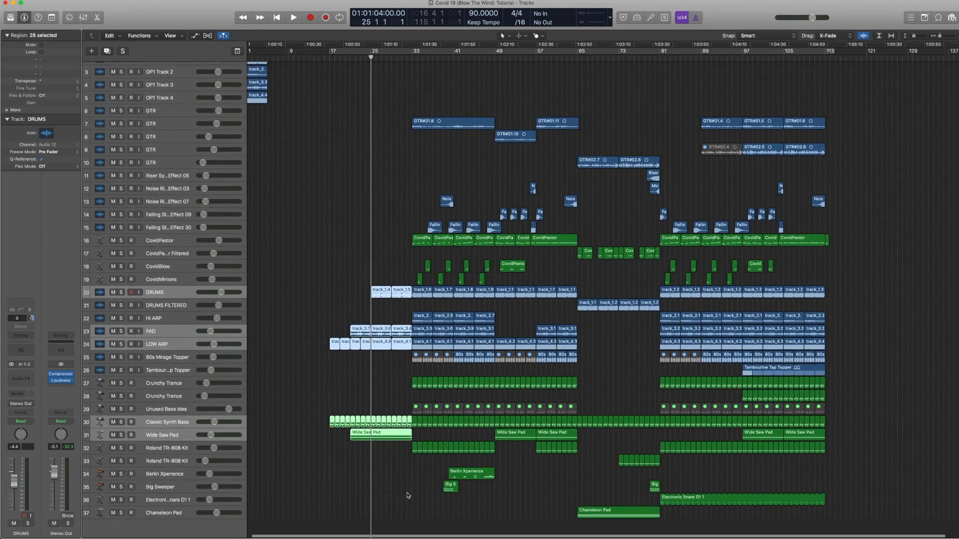
# Step: Solo the Crunchy Trance regions, play them from bar 33 and unsolo them
pyautogui.click(242, 382)
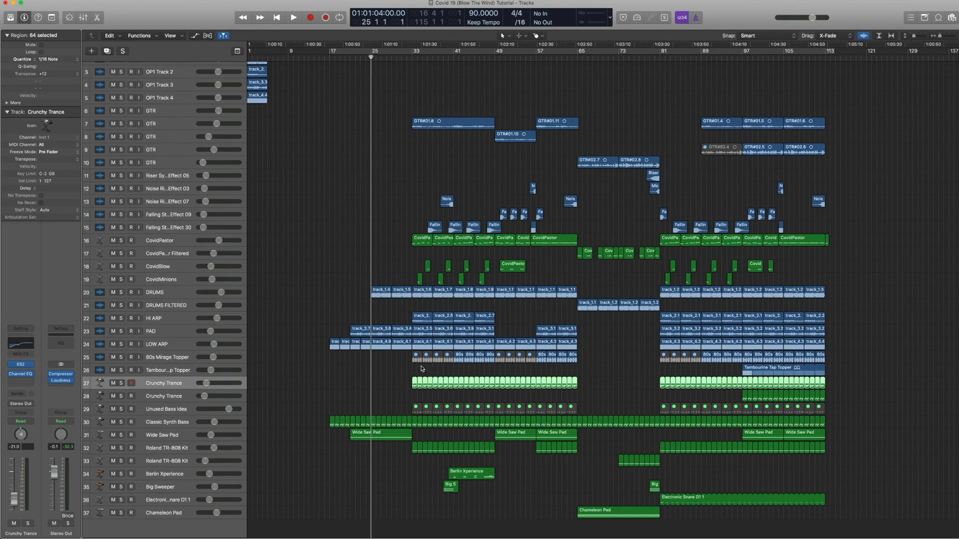
pyautogui.moveTo(568, 474); pyautogui.dragTo(361, 326)
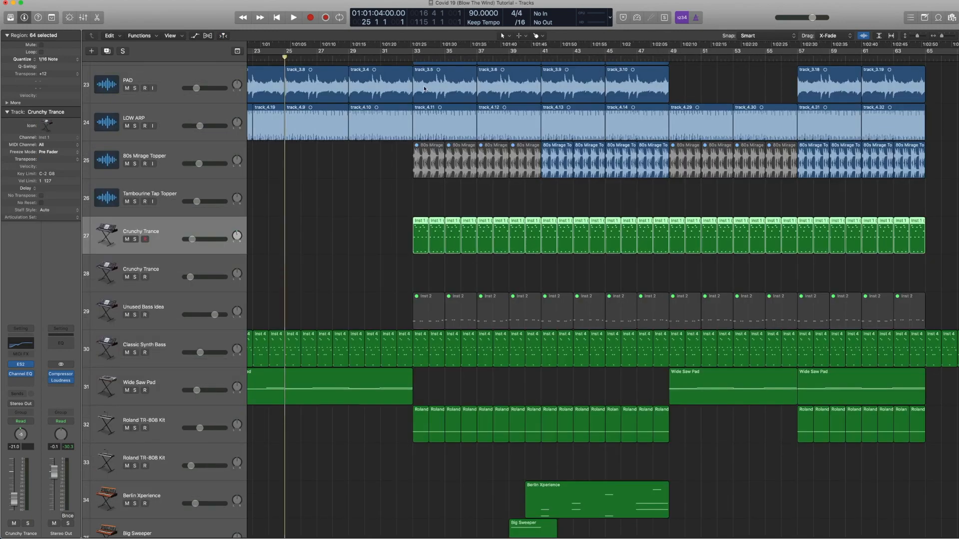
pyautogui.hotkey('ctrl', 's')
pyautogui.hotkey('shift', 'space')
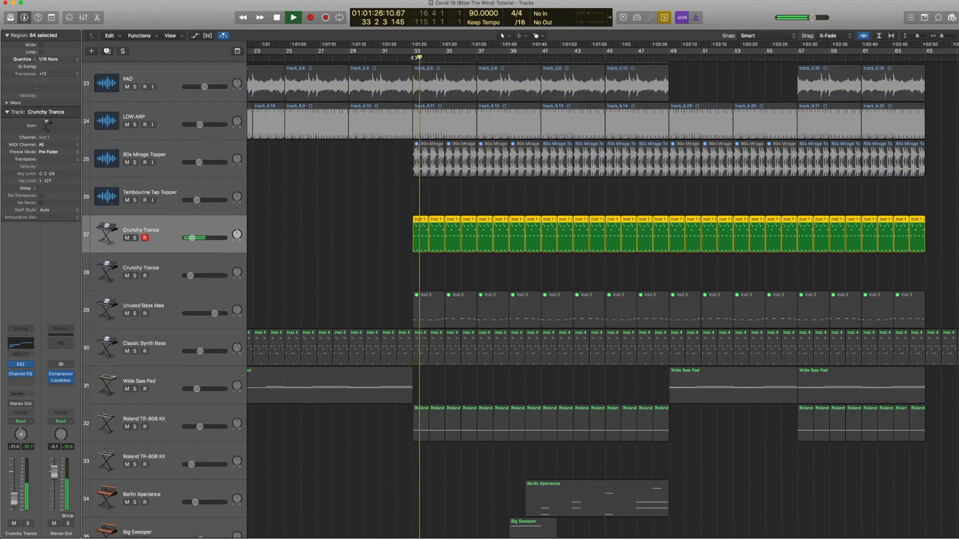
pyautogui.press('space')
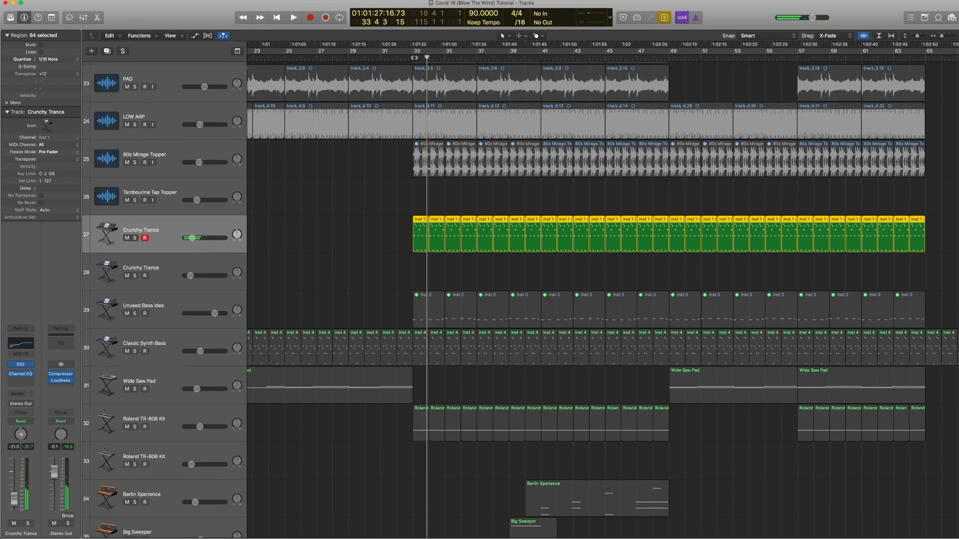
pyautogui.hotkey('ctrl', 's')
# Step: Solo the 80s Mirage Topper region at bar 41, play it from bar 41 and unsolo it
pyautogui.click(555, 159)
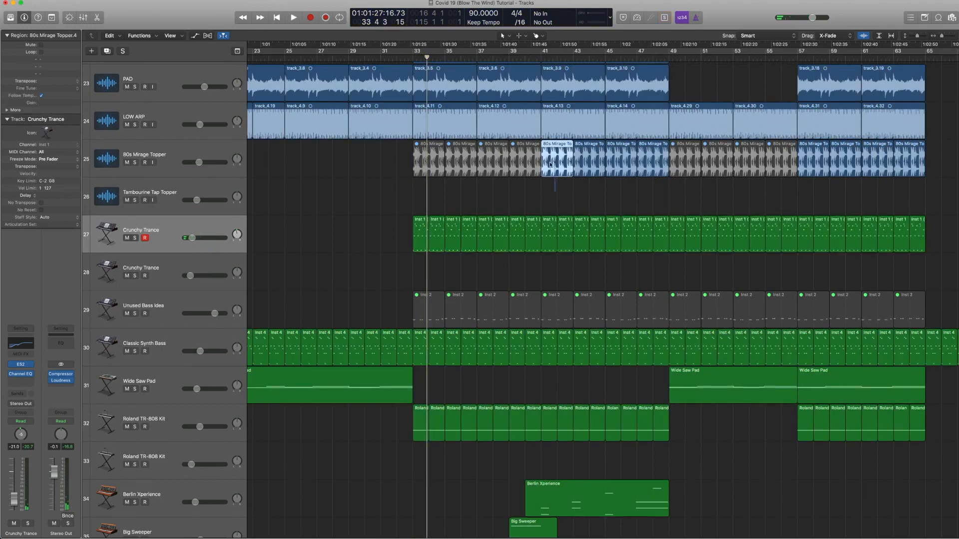
pyautogui.hotkey('ctrl', 's')
pyautogui.scroll(3, 550, 118)
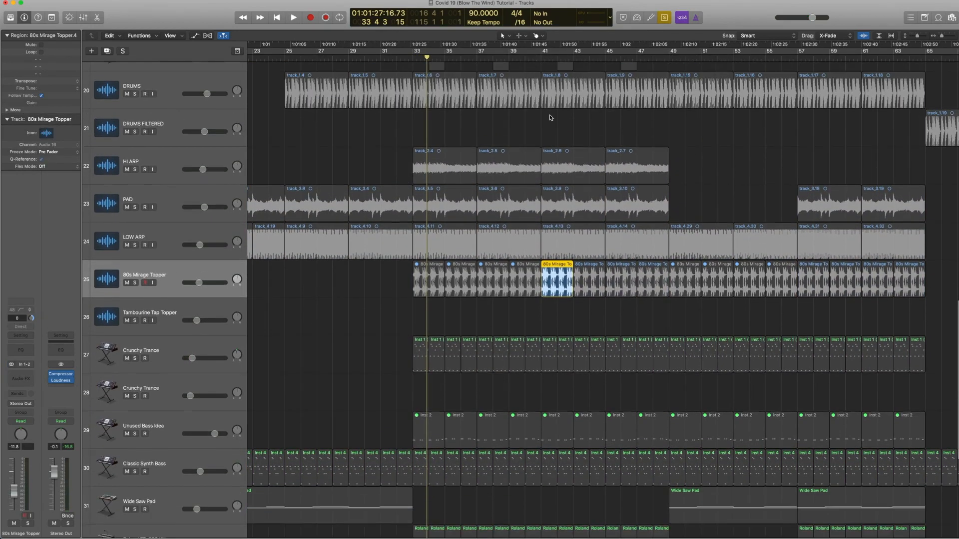
pyautogui.doubleClick(541, 58)
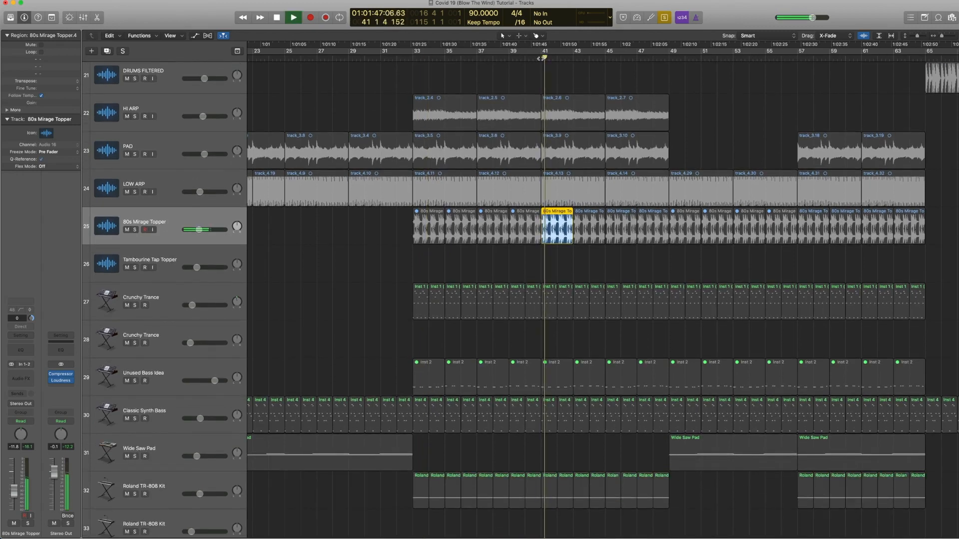
pyautogui.press('space')
pyautogui.hotkey('ctrl', 's')
# Step: Solo the first HI ARP region at bar 33, play it from bar 33 and unsolo it
pyautogui.scroll(2, 567, 155)
pyautogui.scroll(-1, 567, 155)
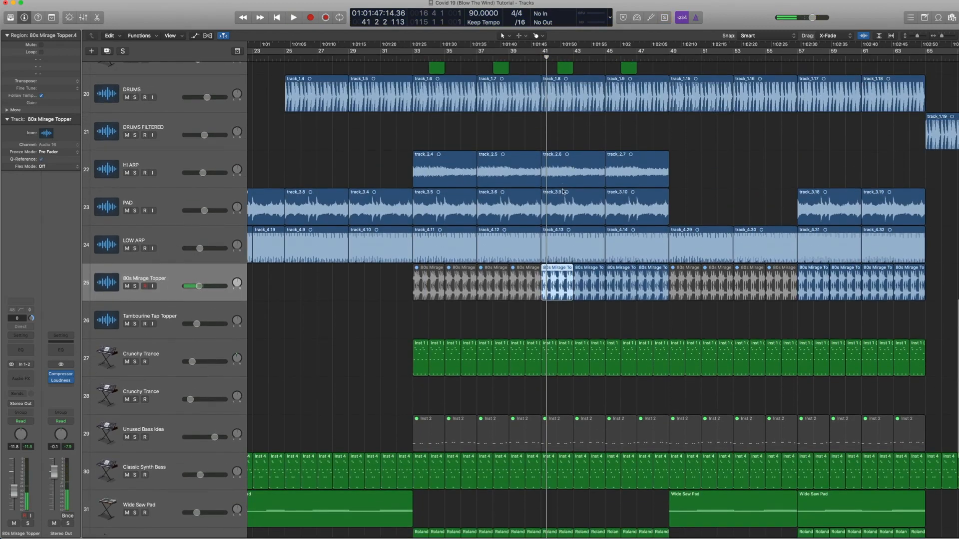
pyautogui.click(565, 170)
pyautogui.click(440, 170)
pyautogui.hotkey('ctrl', 's')
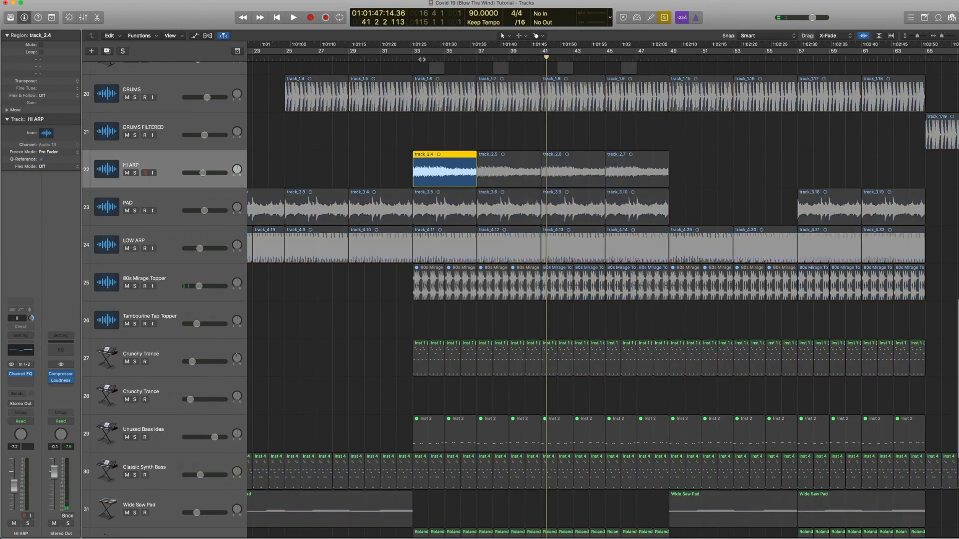
pyautogui.click(410, 56)
pyautogui.press('space')
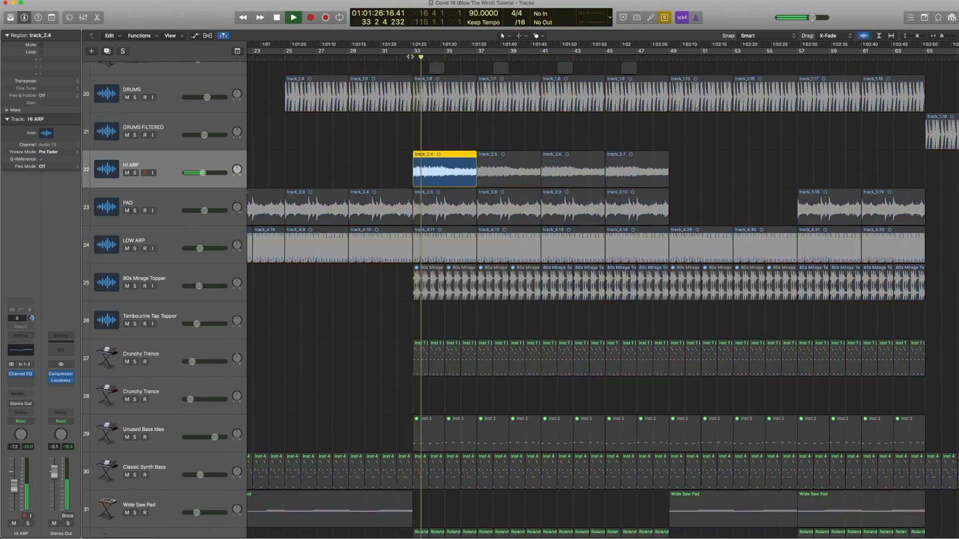
pyautogui.press('space')
pyautogui.hotkey('ctrl', 's')
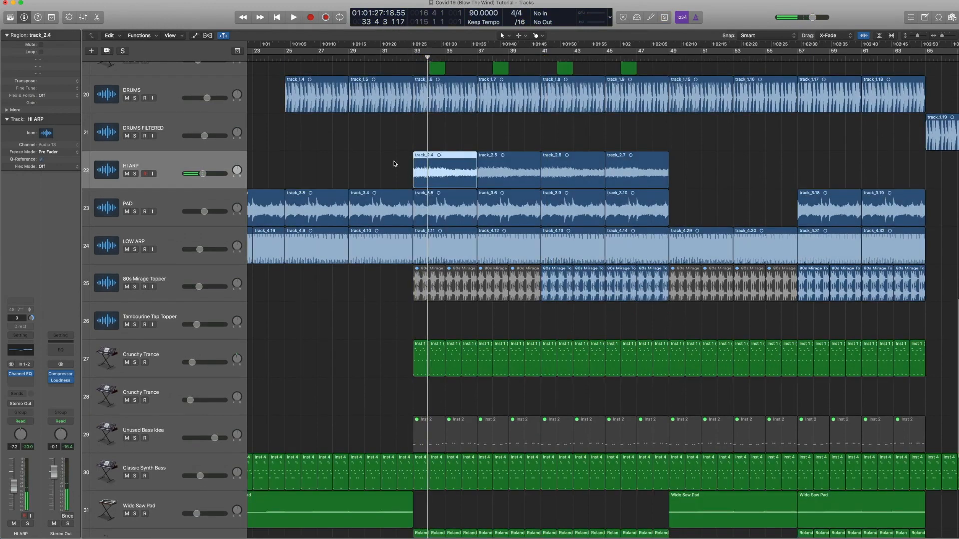
# Step: Open the Crunchy Trance's ES2 plugin and browse its Synth Motion Sequences presets
pyautogui.click(185, 345)
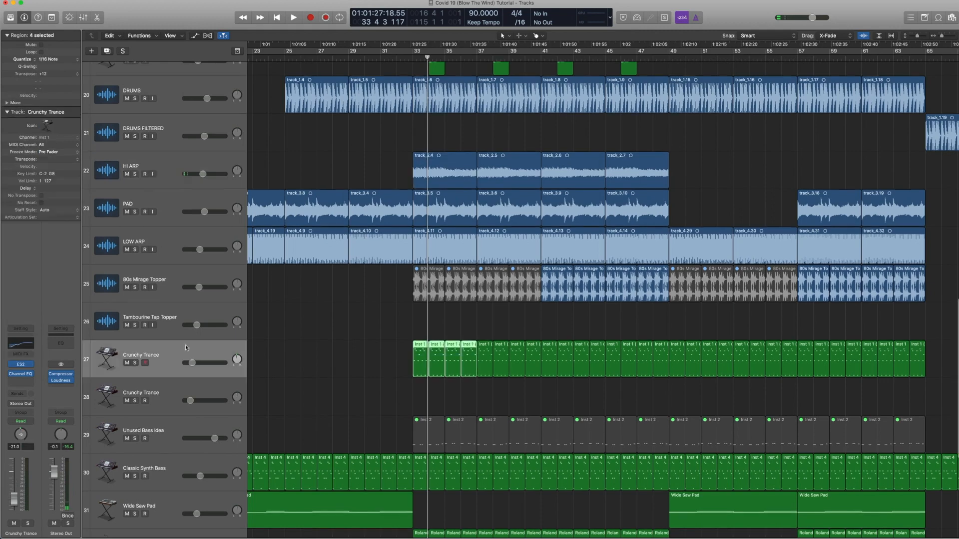
pyautogui.click(22, 366)
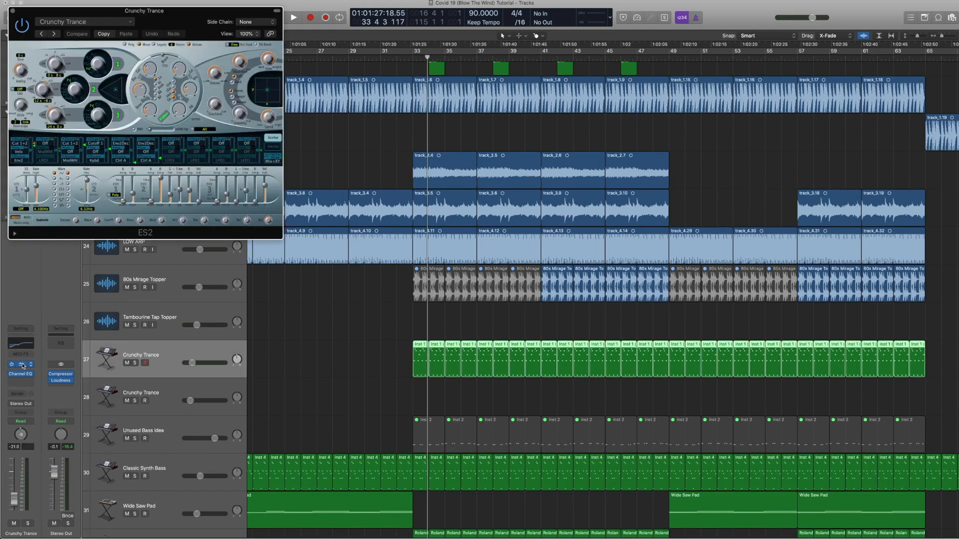
pyautogui.click(110, 22)
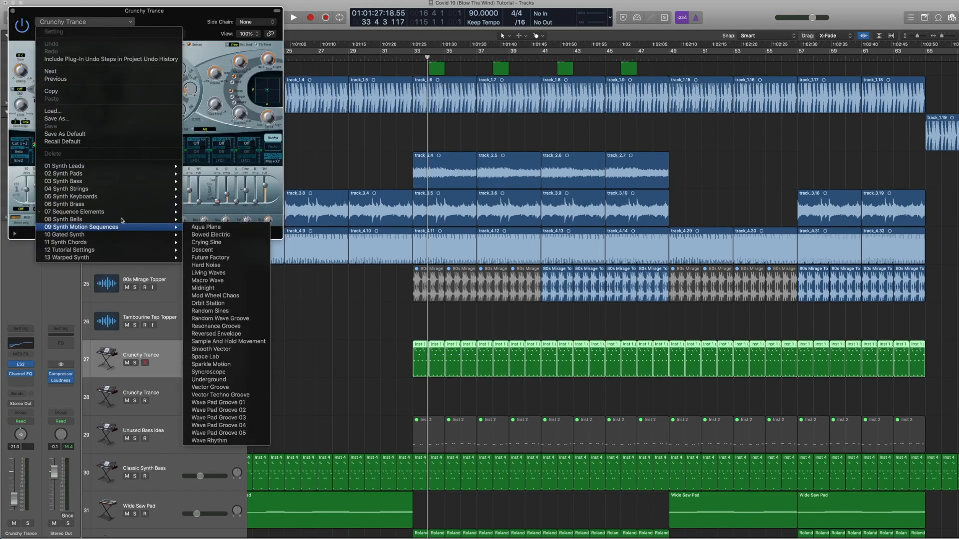
pyautogui.moveTo(130, 216)
pyautogui.click(212, 226)
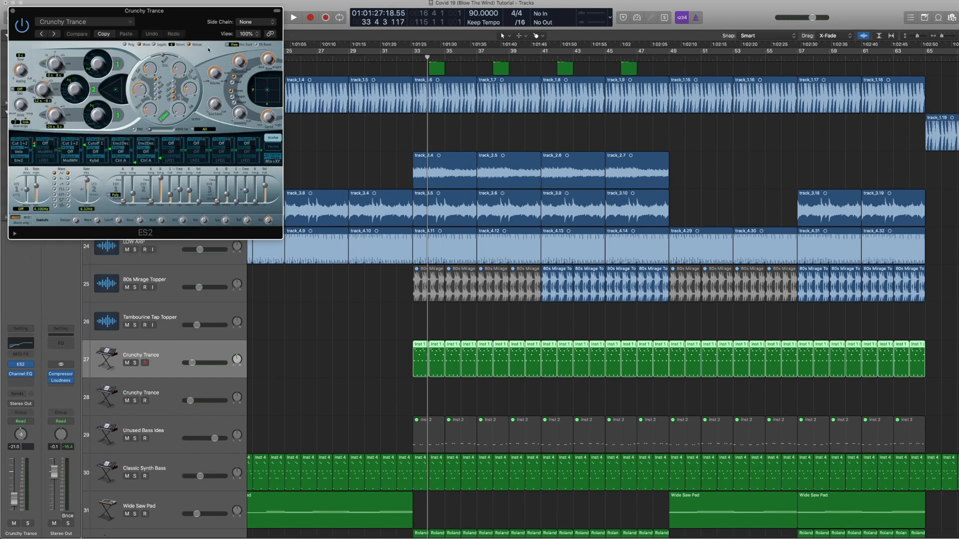
# Step: Solo the Crunchy Trance regions and play them from bar 33
pyautogui.hotkey('ctrl', 's')
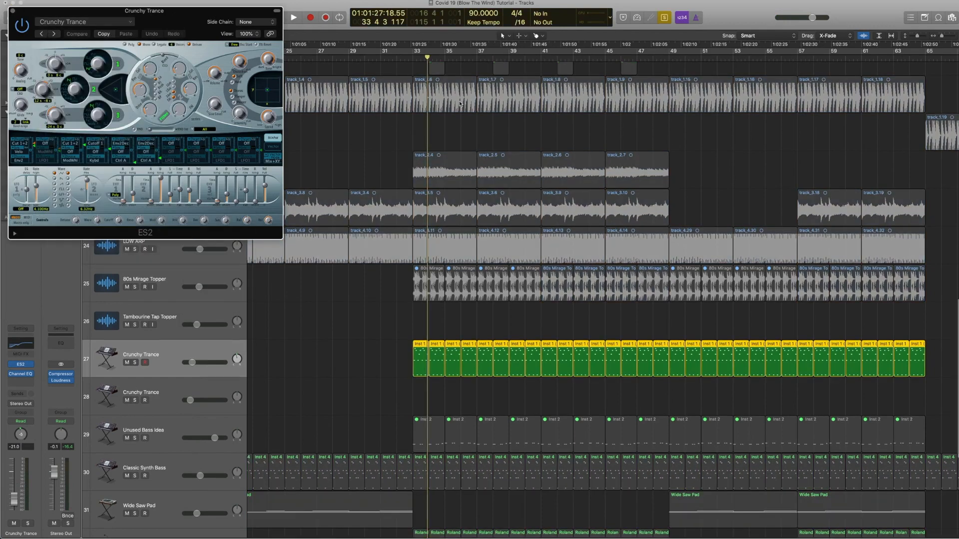
pyautogui.click(409, 58)
pyautogui.press('space')
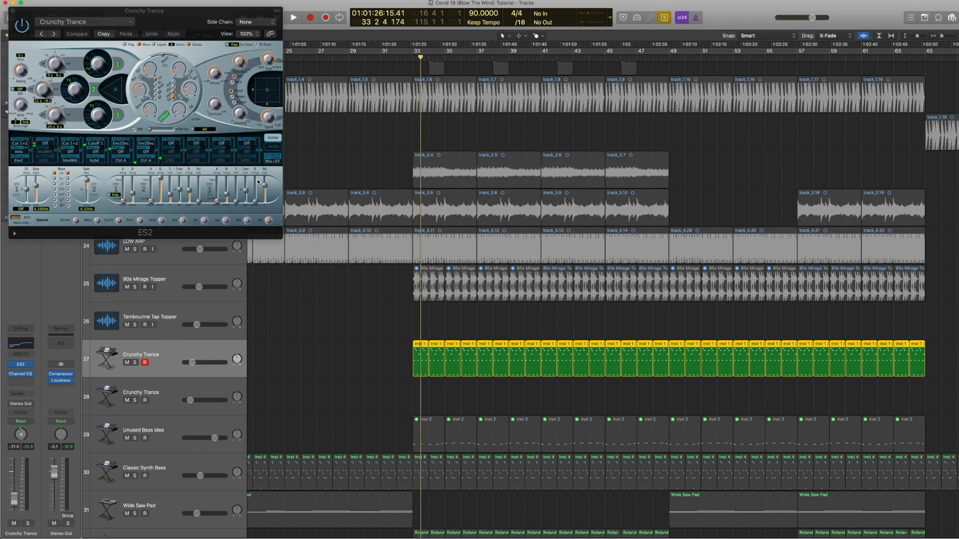
# Step: Close the ES2 window, then open and close the Crunchy Trance's Channel EQ
pyautogui.click(13, 10)
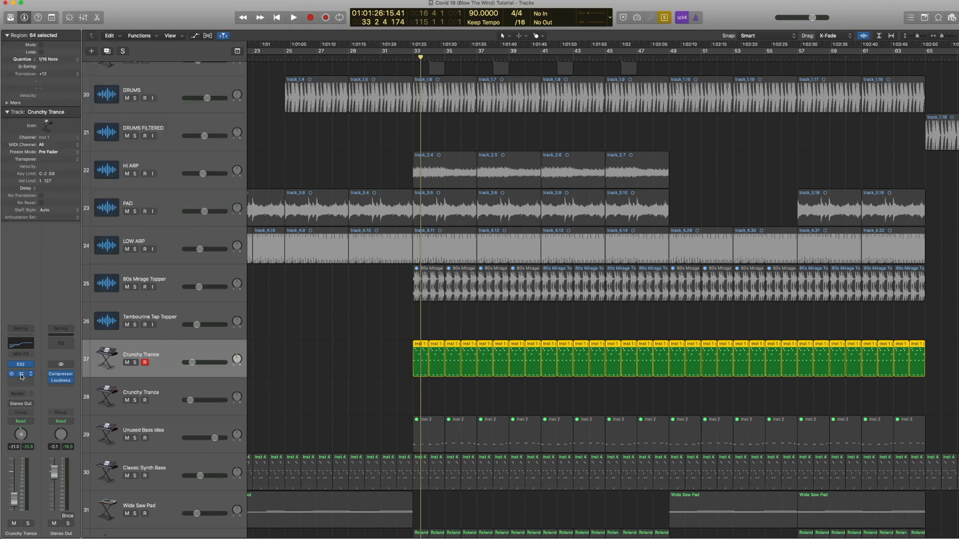
pyautogui.click(21, 377)
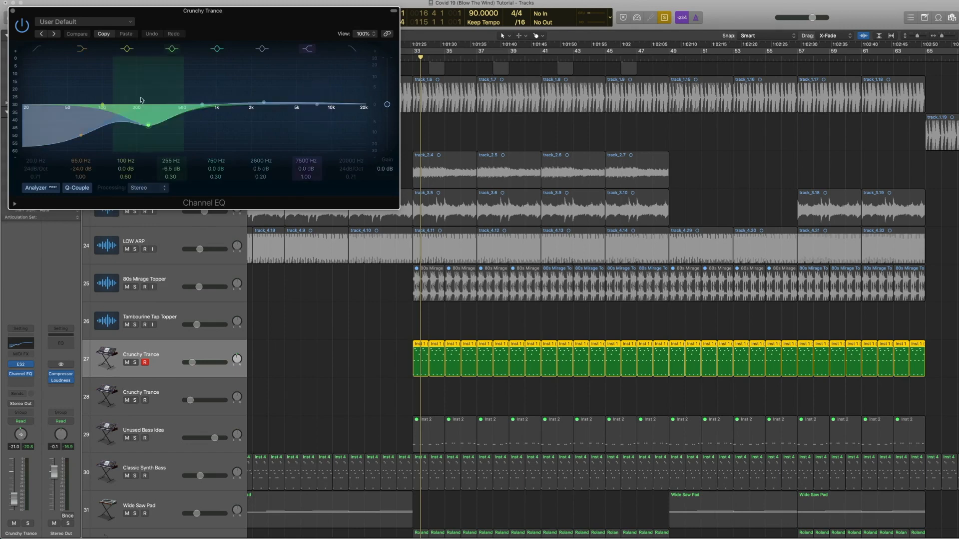
pyautogui.click(13, 11)
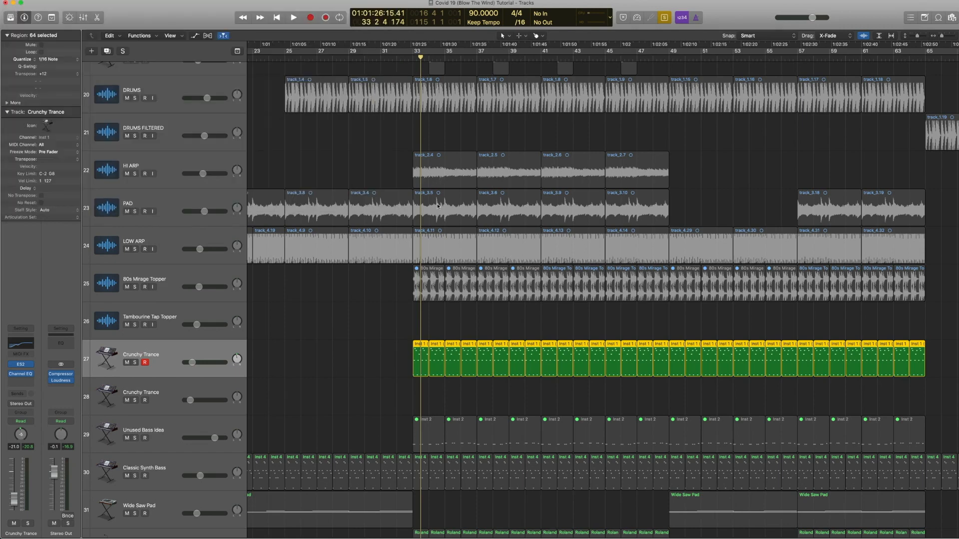
# Step: Solo the first HI ARP region alongside the Crunchy Trance regions and play them
pyautogui.keyDown('shift'); pyautogui.click(439, 168); pyautogui.keyUp('shift')
pyautogui.hotkey('shift', 'space')
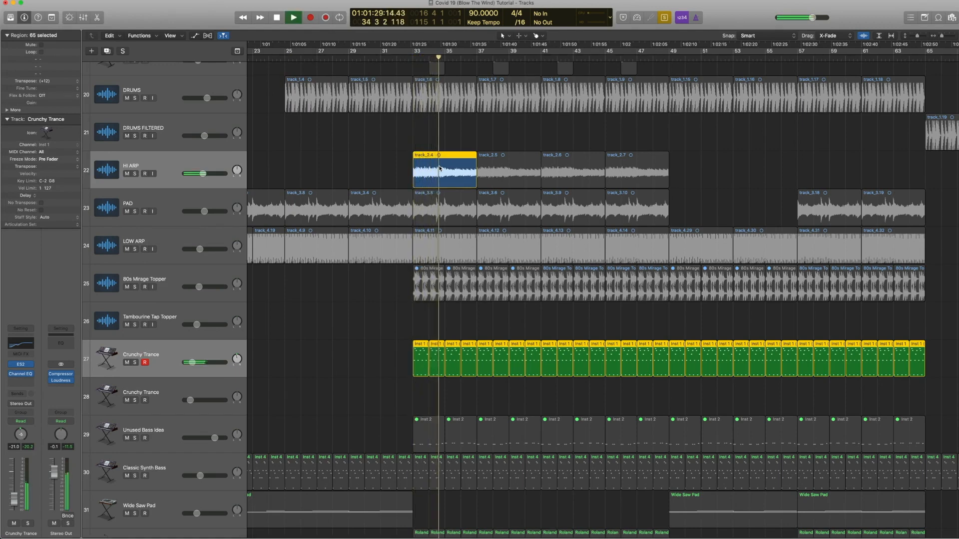
pyautogui.press('space')
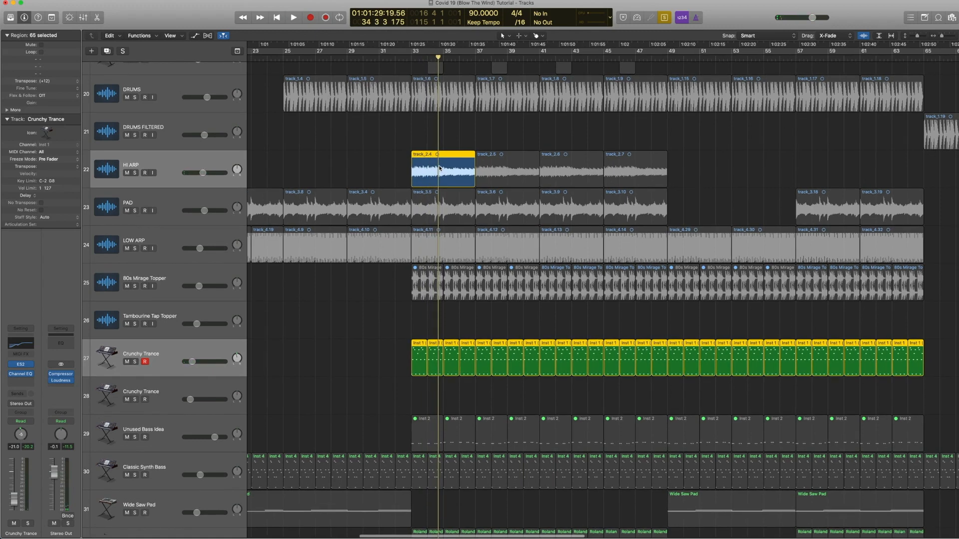
# Step: Select the bar 33 regions of HI ARP, LOW ARP, Crunchy Trance and Classic Synth Bass, play them soloed, then turn solo off
pyautogui.scroll(-3, 471, 255)
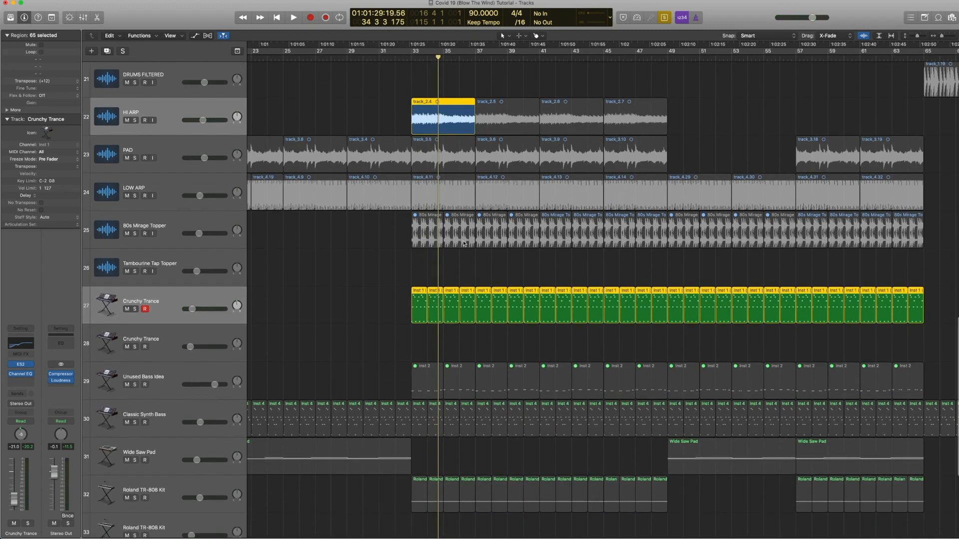
pyautogui.moveTo(463, 264)
pyautogui.moveTo(463, 265); pyautogui.dragTo(432, 245)
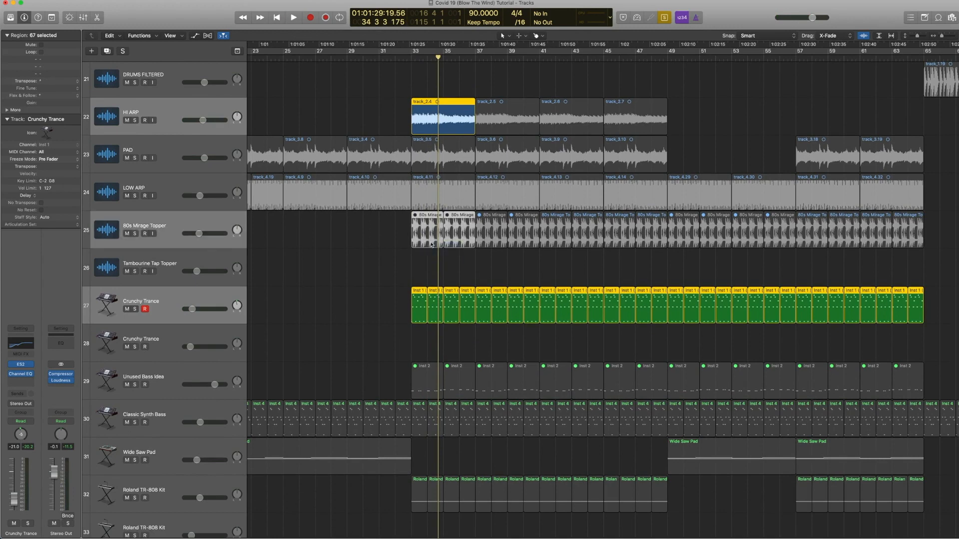
pyautogui.keyDown('shift'); pyautogui.click(430, 200); pyautogui.keyUp('shift')
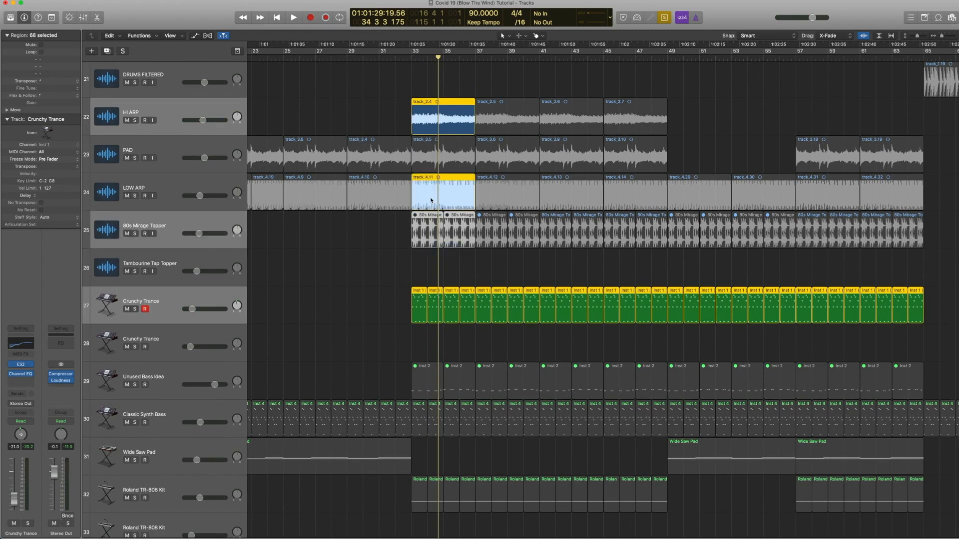
pyautogui.click(406, 233)
pyautogui.click(424, 199)
pyautogui.keyDown('shift'); pyautogui.click(427, 122); pyautogui.keyUp('shift')
pyautogui.moveTo(394, 286); pyautogui.dragTo(467, 314)
pyautogui.moveTo(414, 407); pyautogui.dragTo(465, 418)
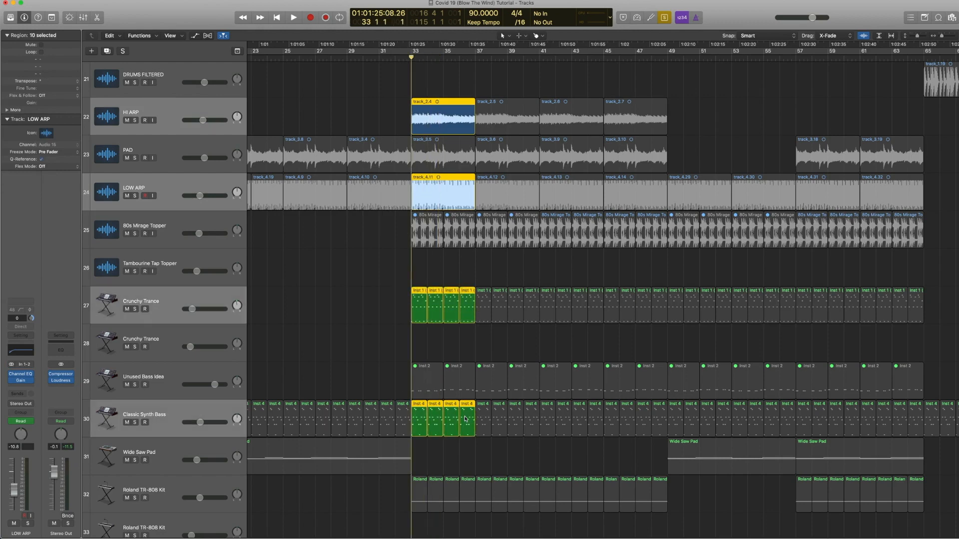
pyautogui.press('space')
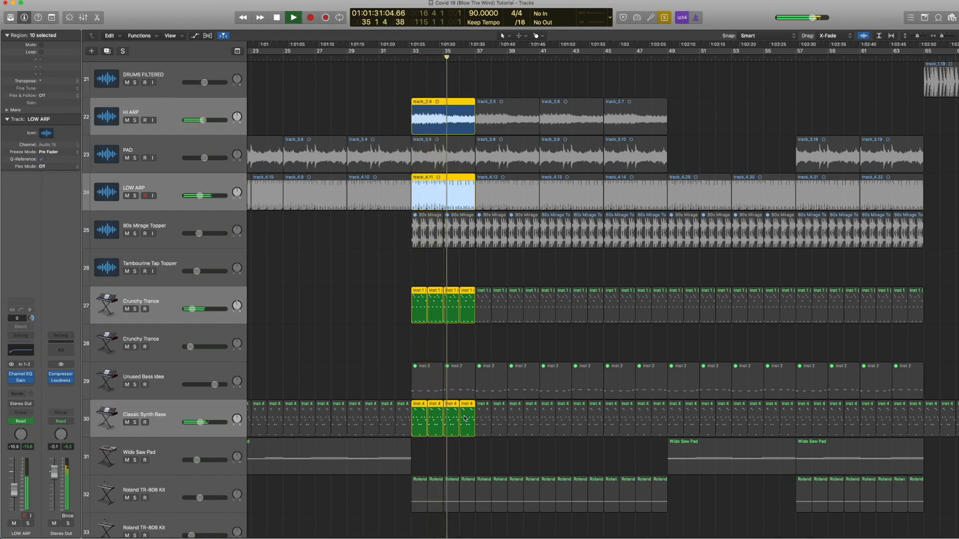
pyautogui.press('space')
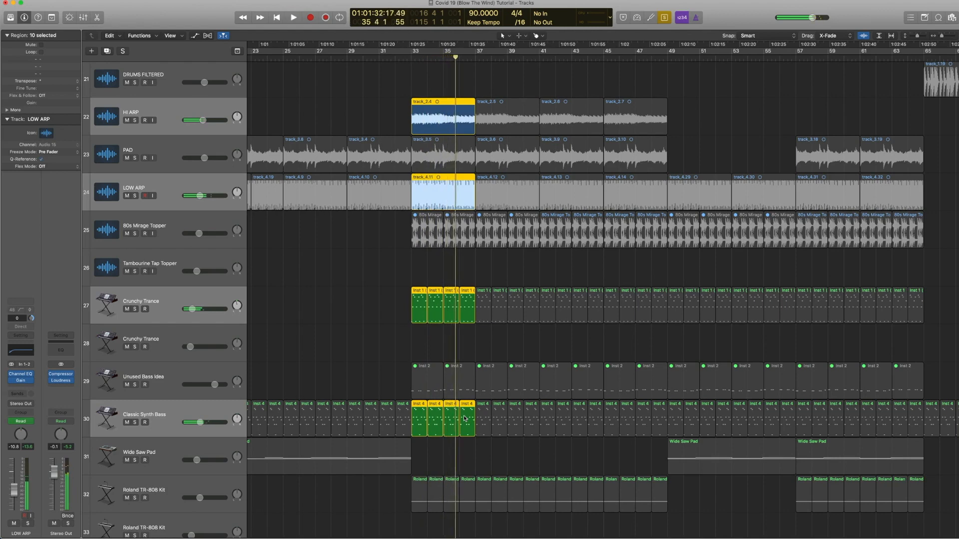
pyautogui.hotkey('ctrl', 's')
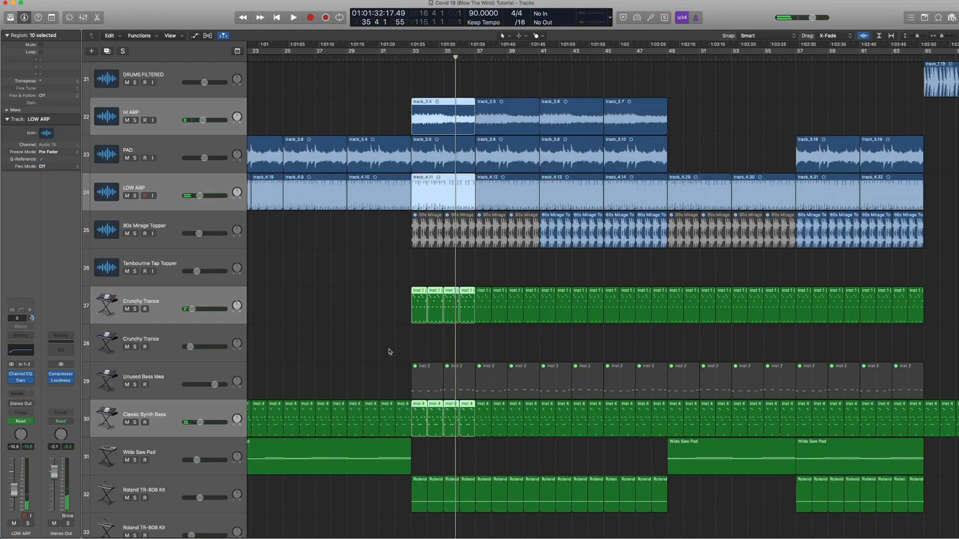
# Step: Select the Roland TR-808 Kit regions between bars 33 and 39 and play them soloed
pyautogui.press('z')
pyautogui.moveTo(377, 383); pyautogui.dragTo(428, 385)
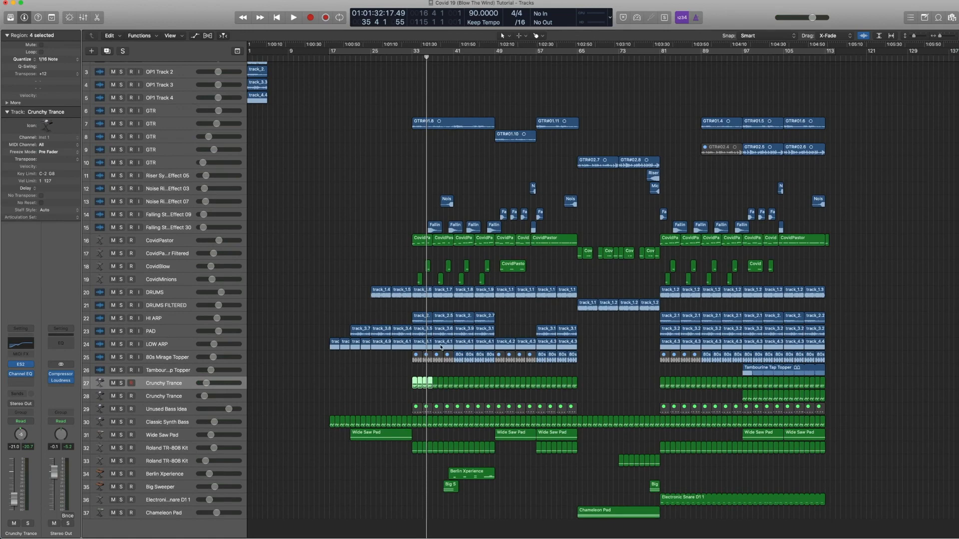
pyautogui.moveTo(325, 289); pyautogui.dragTo(575, 348)
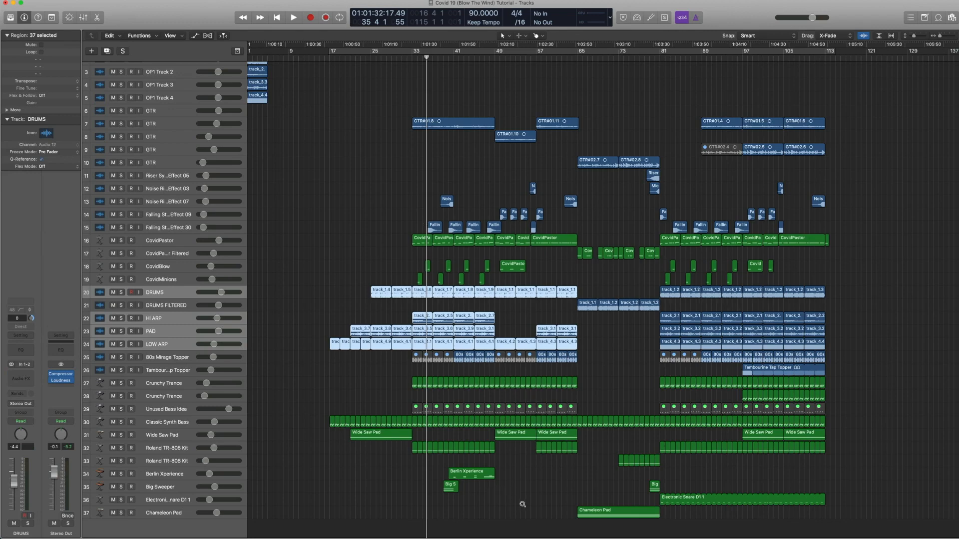
pyautogui.moveTo(522, 503); pyautogui.dragTo(369, 382)
pyautogui.moveTo(451, 376); pyautogui.dragTo(590, 289)
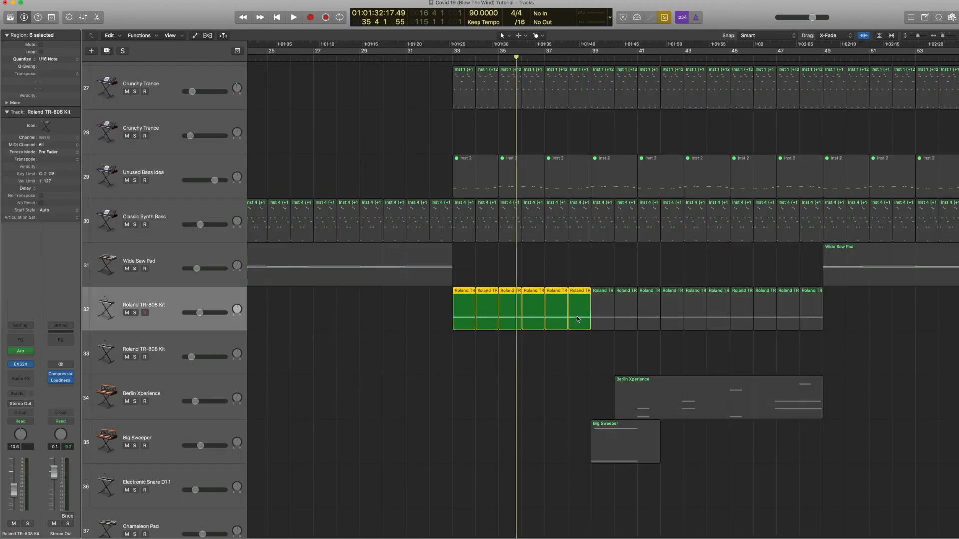
pyautogui.hotkey('shift', 'Return')
pyautogui.press('space')
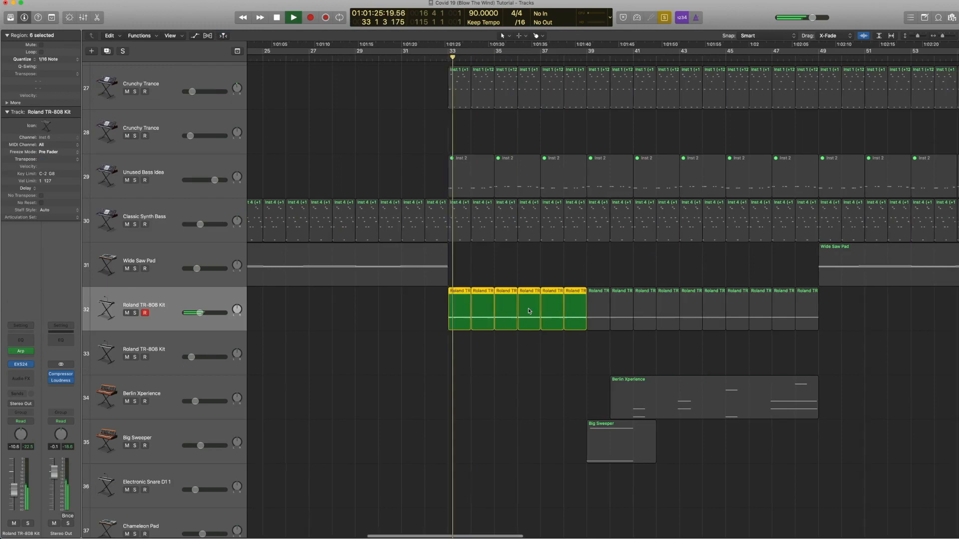
pyautogui.press('space')
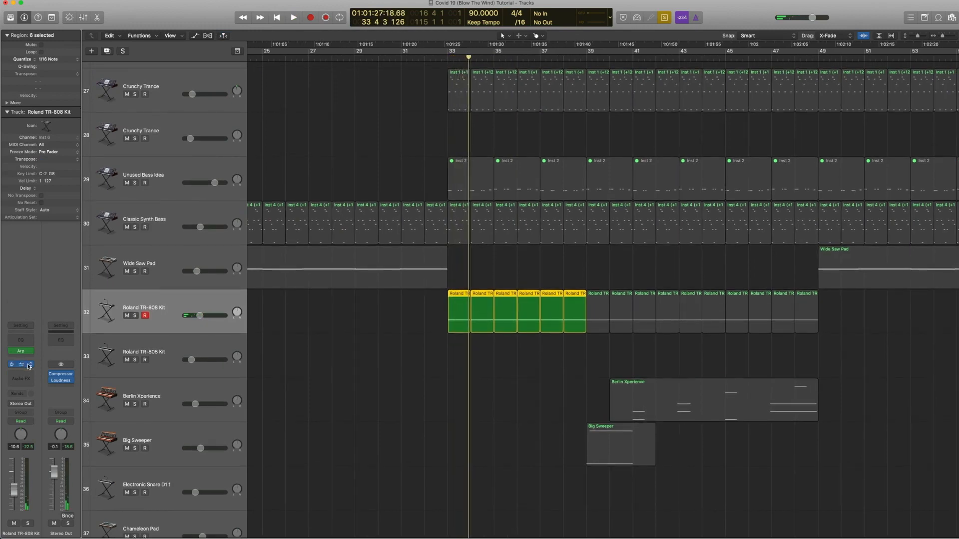
# Step: Browse the Roland TR-808 Kit's instrument sounds in the library, then close the library
pyautogui.click(4, 366)
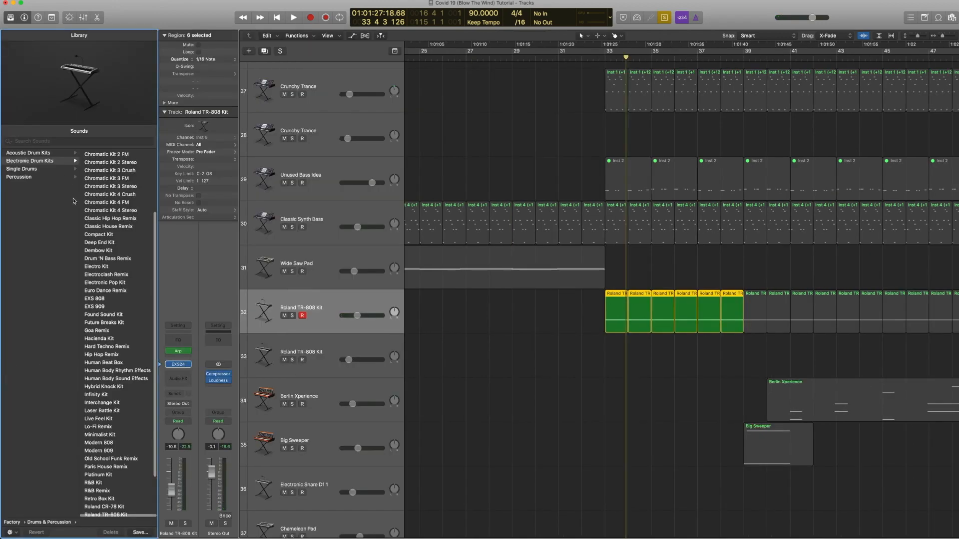
pyautogui.scroll(-3, 122, 313)
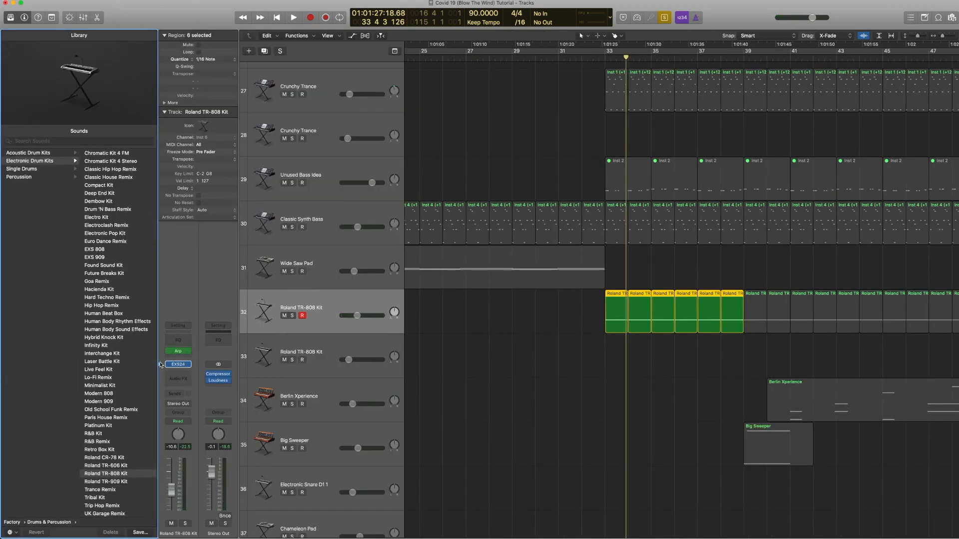
pyautogui.press('y')
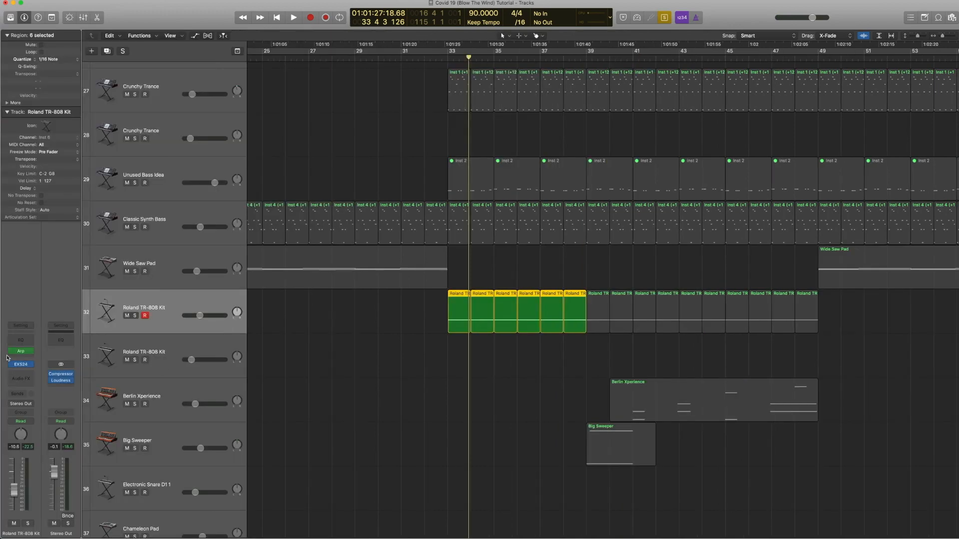
pyautogui.press('y')
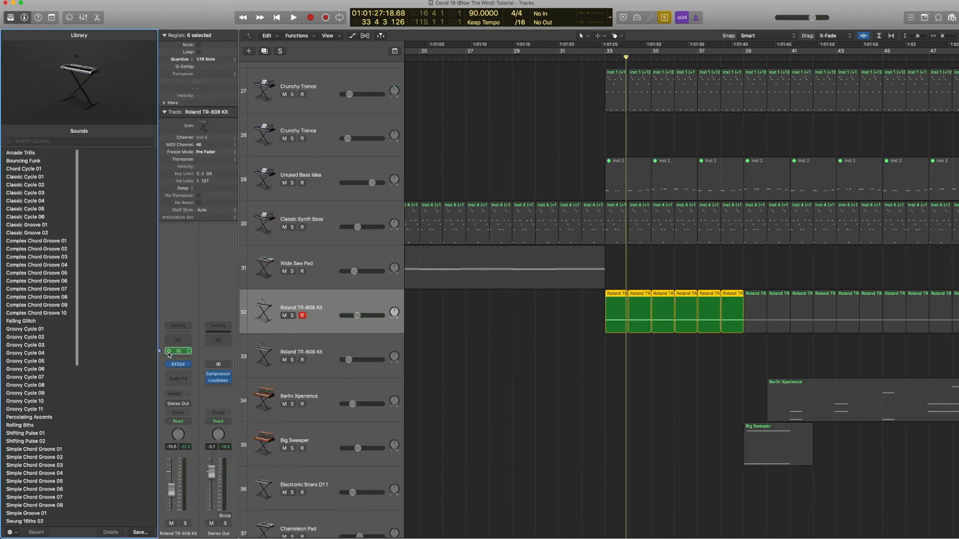
pyautogui.press('y')
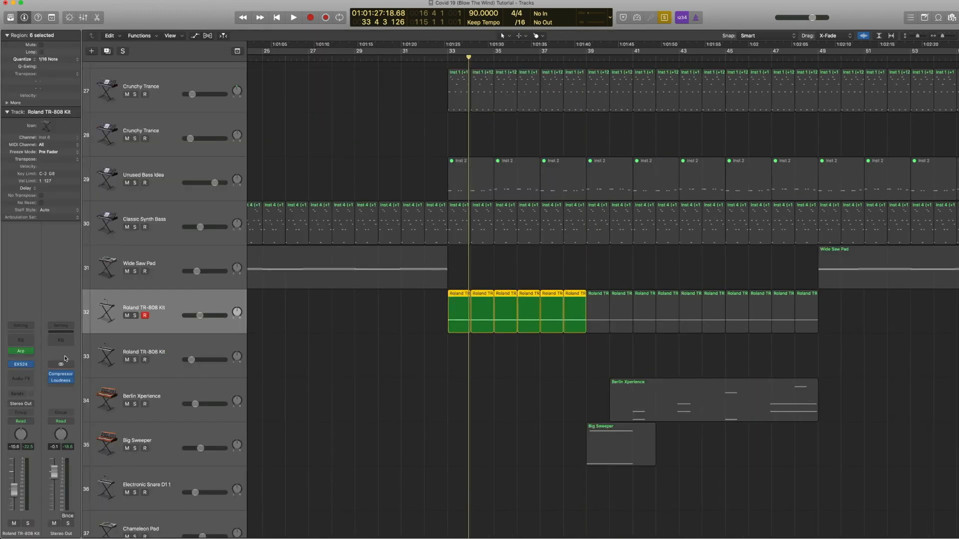
# Step: Open the Roland TR-808 Kit's Arpeggiator and inspect the bar 33 region's note in the Piano Roll, then close the Arpeggiator
pyautogui.click(17, 352)
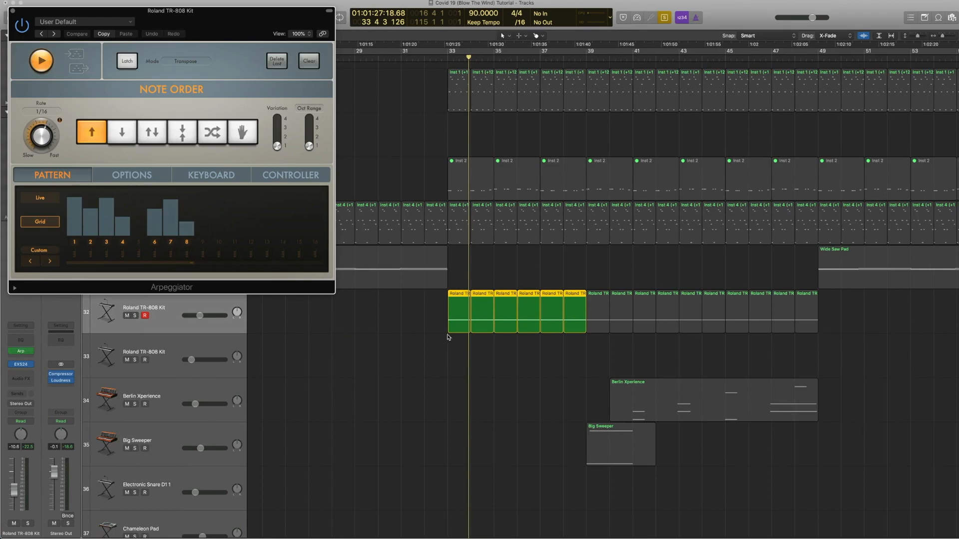
pyautogui.click(460, 356)
pyautogui.doubleClick(458, 319)
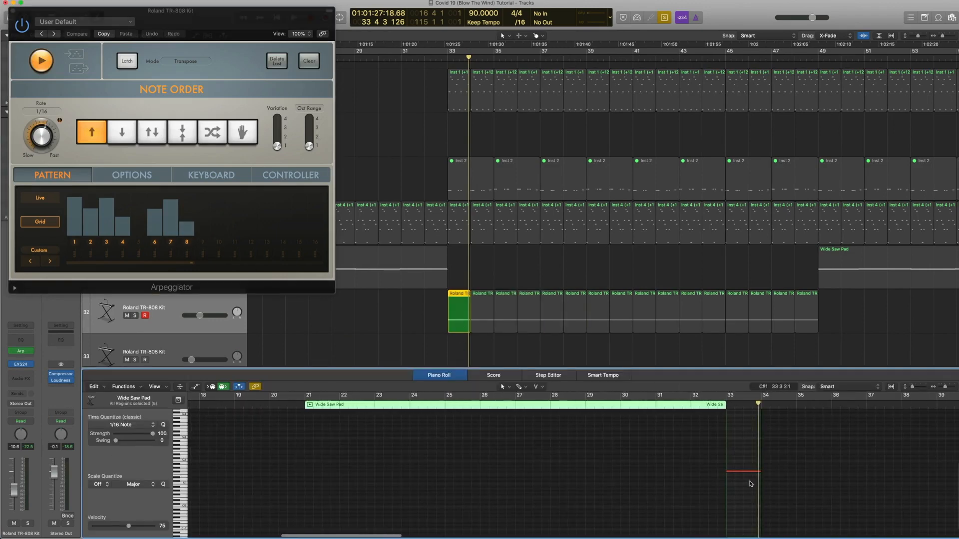
pyautogui.click(738, 473)
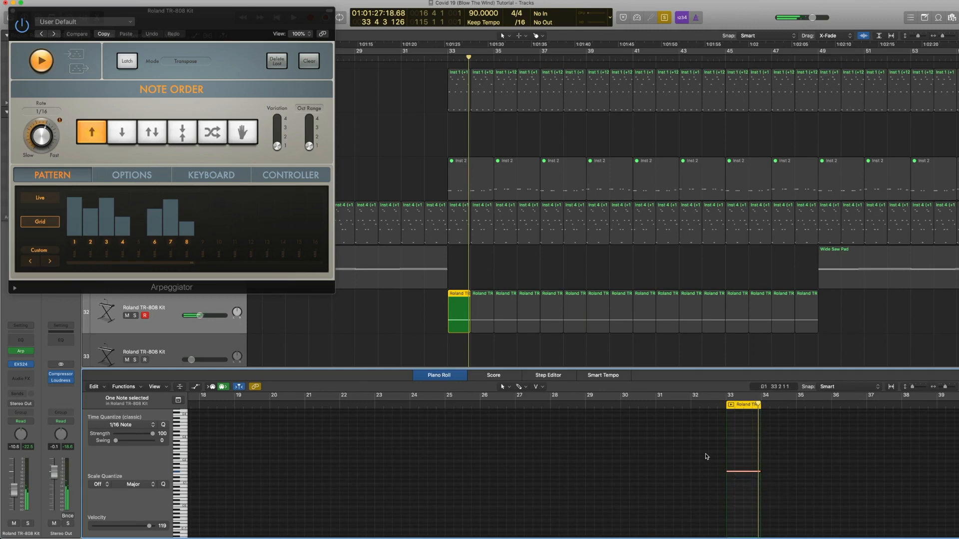
pyautogui.click(14, 10)
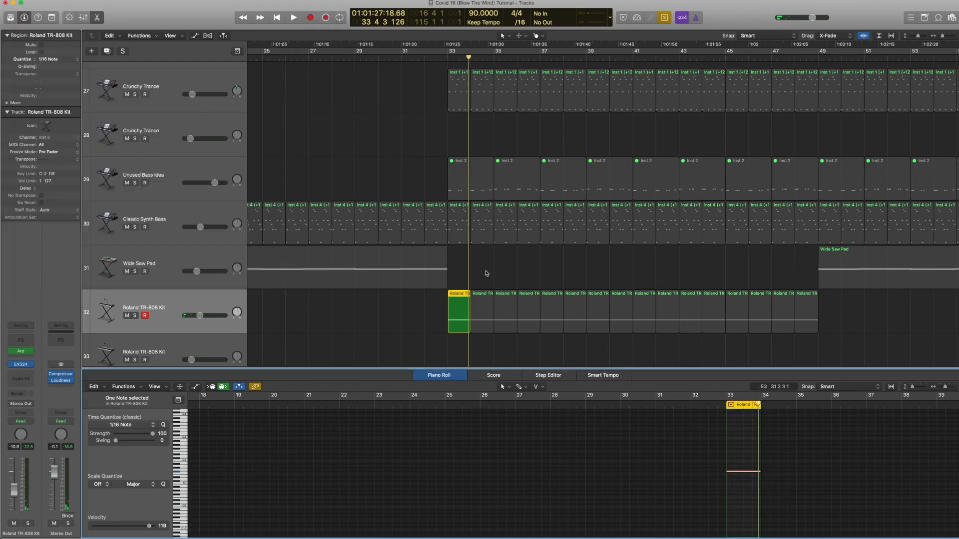
# Step: Zoom out to the whole arrangement, select the bar 33 DRUMS and Roland TR-808 Kit regions, play them soloed, then turn solo off
pyautogui.press('super+a')
pyautogui.press('z')
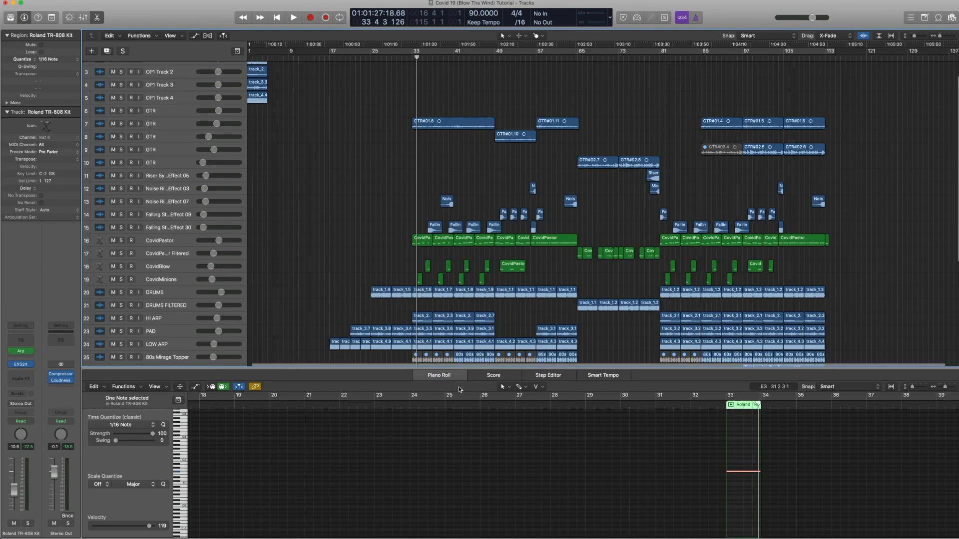
pyautogui.press('e')
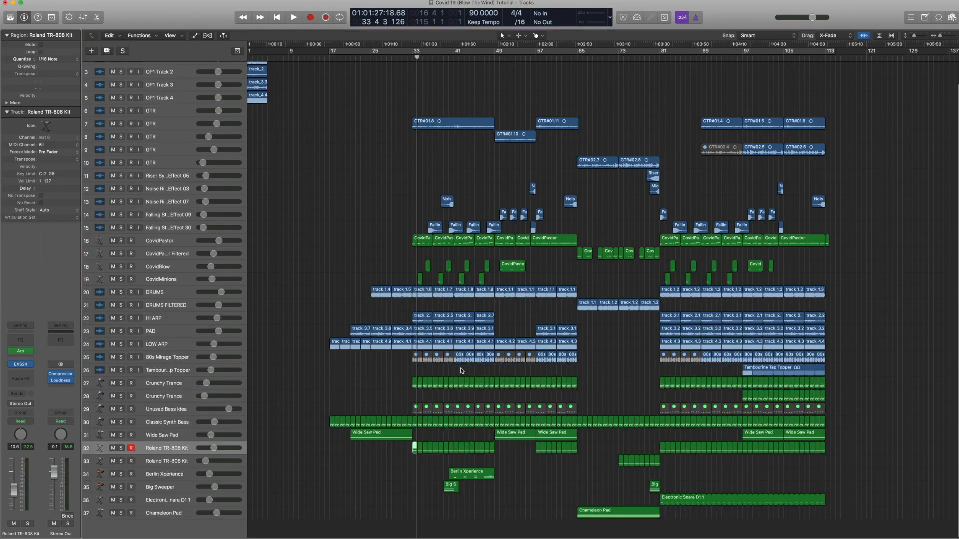
pyautogui.click(425, 295)
pyautogui.moveTo(430, 473); pyautogui.dragTo(414, 446)
pyautogui.keyDown('shift'); pyautogui.click(422, 291); pyautogui.keyUp('shift')
pyautogui.hotkey('ctrl', 's')
pyautogui.hotkey('shift', 'space')
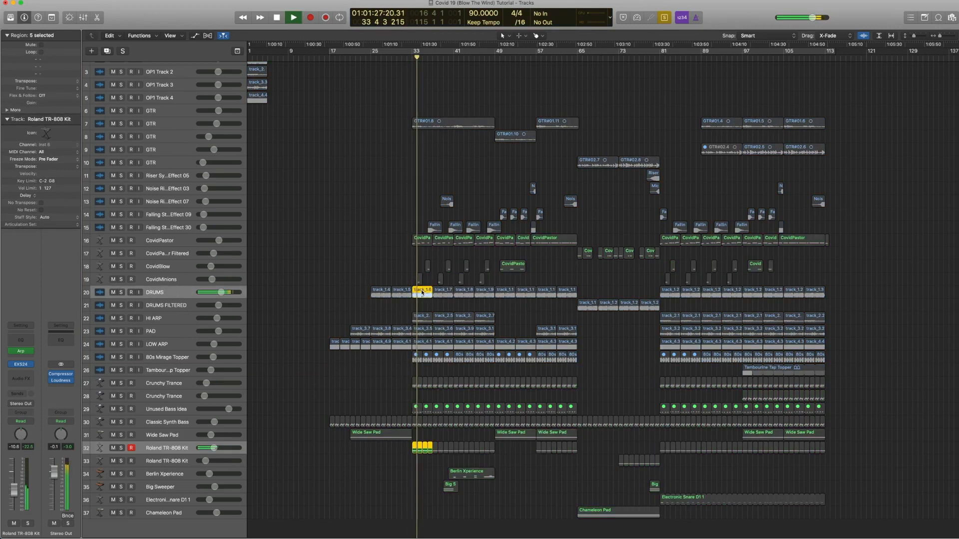
pyautogui.press('space')
pyautogui.hotkey('ctrl', 's')
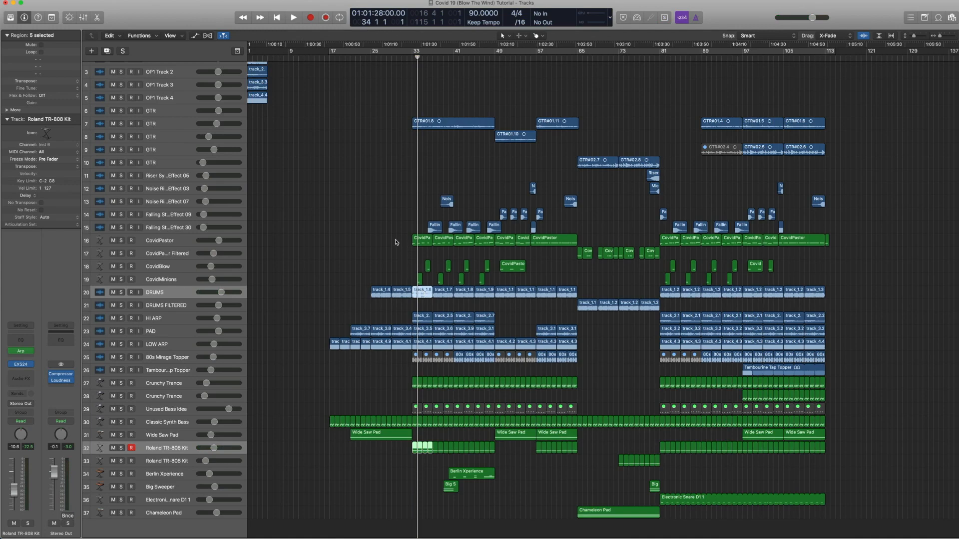
# Step: Select all CovidPastor regions, solo and play them in the Piano Roll, then turn solo off and close the editor
pyautogui.moveTo(395, 235); pyautogui.dragTo(413, 272)
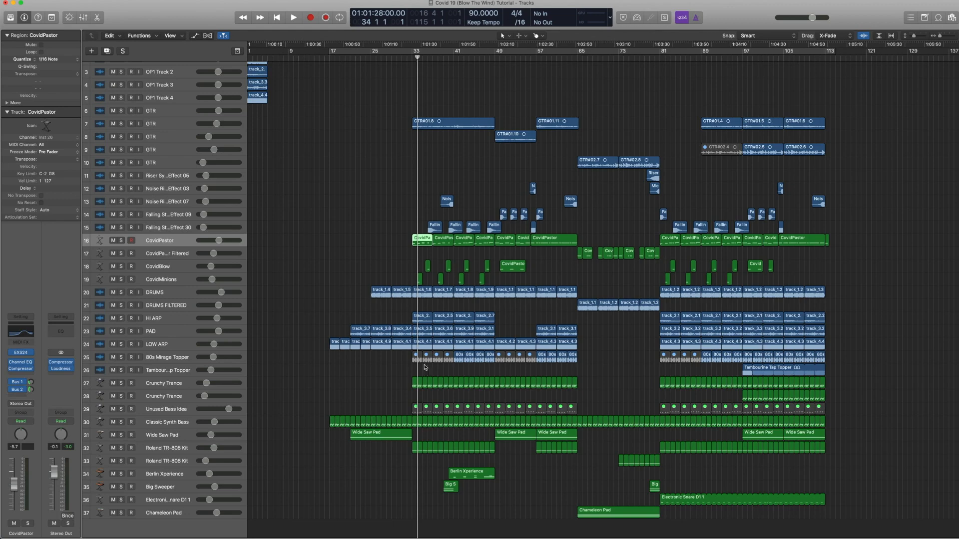
pyautogui.scroll(-1, 411, 267)
pyautogui.click(162, 241)
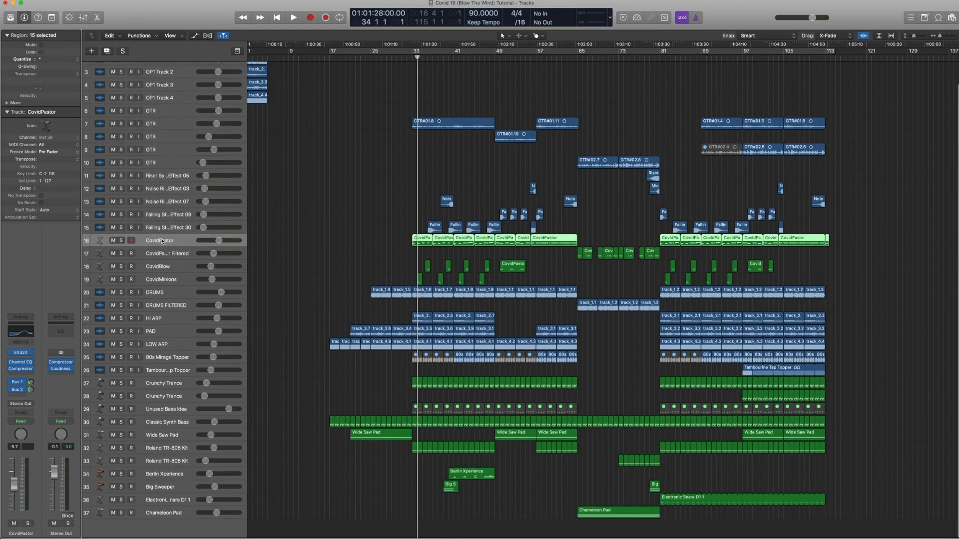
pyautogui.hotkey('ctrl', 's')
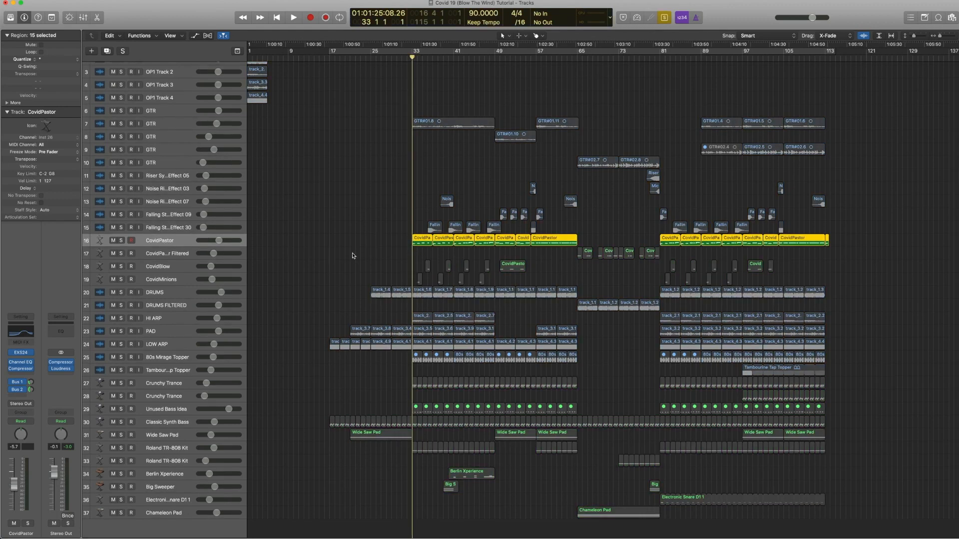
pyautogui.doubleClick(420, 241)
pyautogui.press('space')
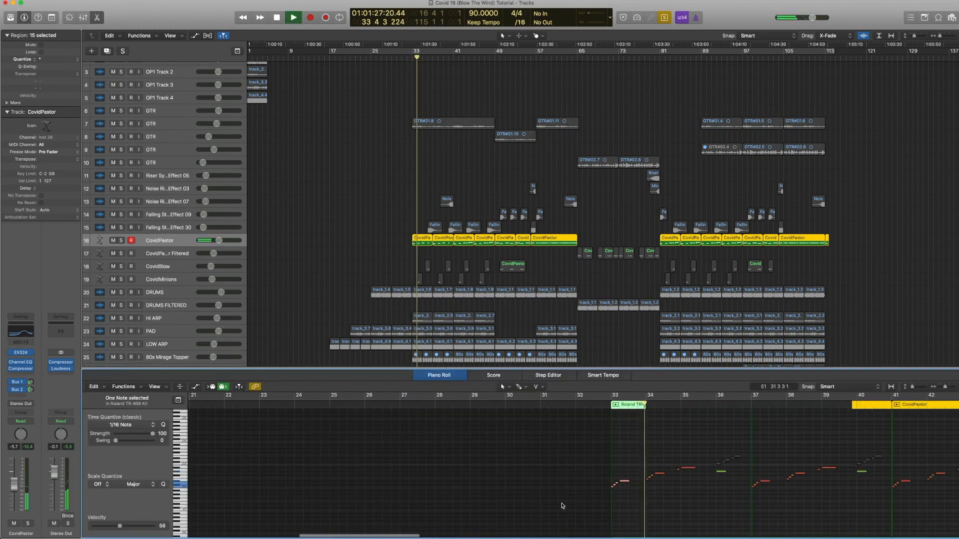
pyautogui.press('space')
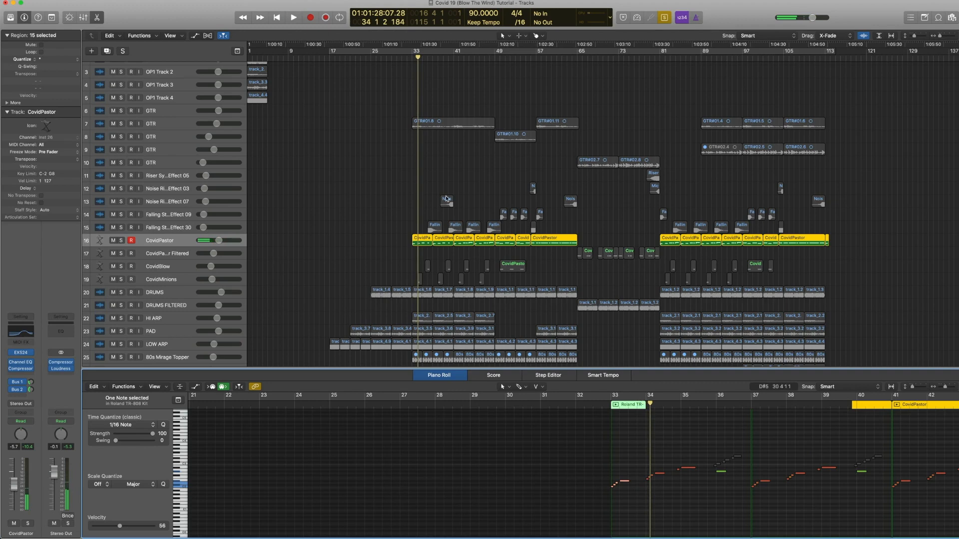
pyautogui.scroll(1, 424, 255)
pyautogui.hotkey('ctrl', 's')
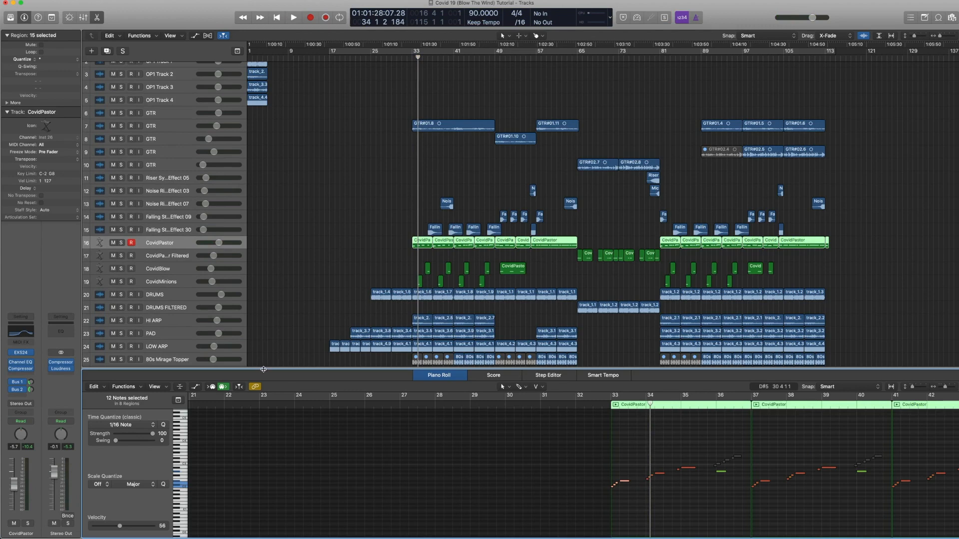
pyautogui.press('p')
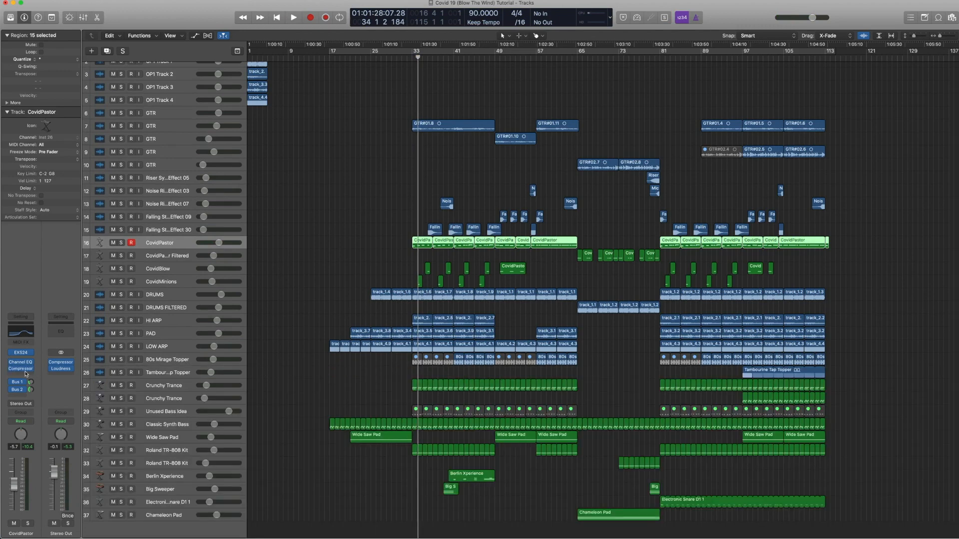
# Step: Open and close the CovidPastor Channel EQ, then play the CovidPastor regions soloed
pyautogui.click(20, 331)
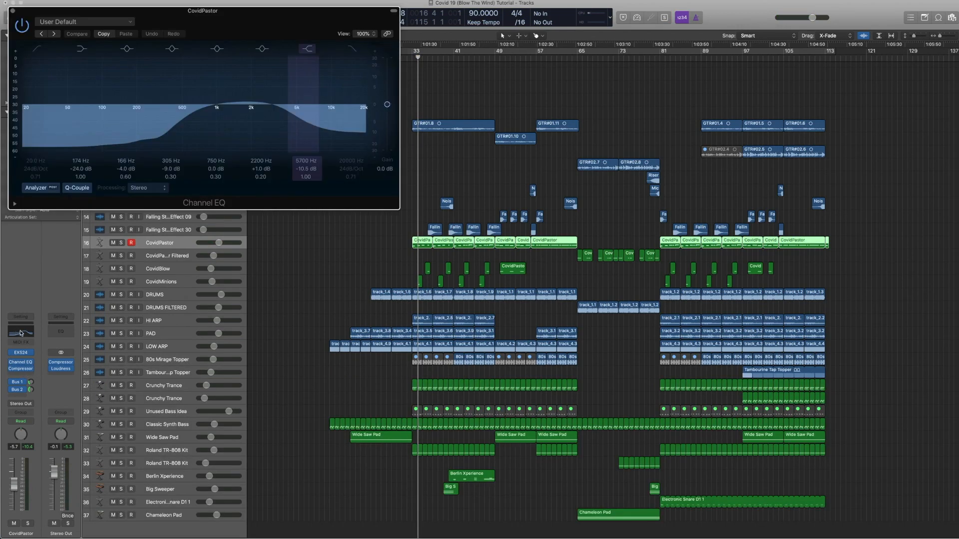
pyautogui.click(11, 11)
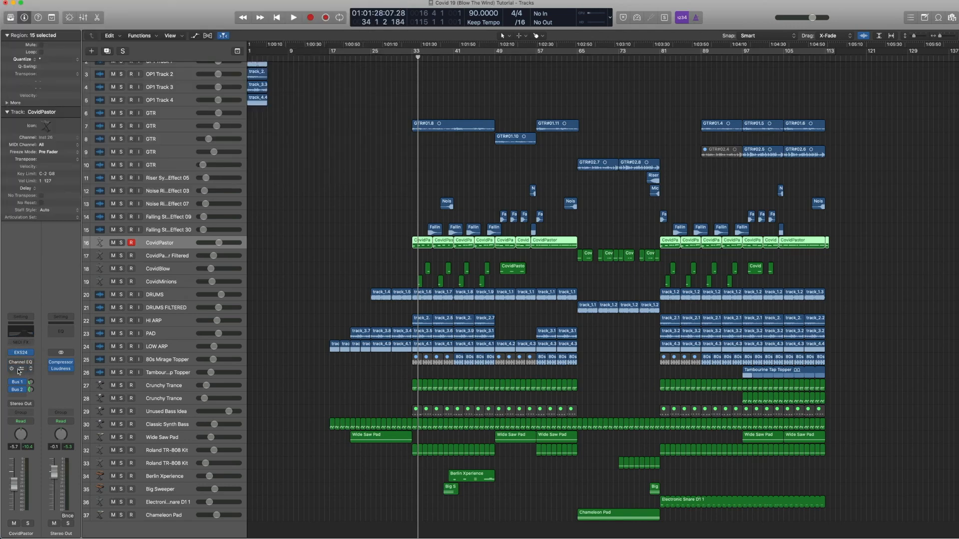
pyautogui.hotkey('ctrl', 's')
pyautogui.press('space')
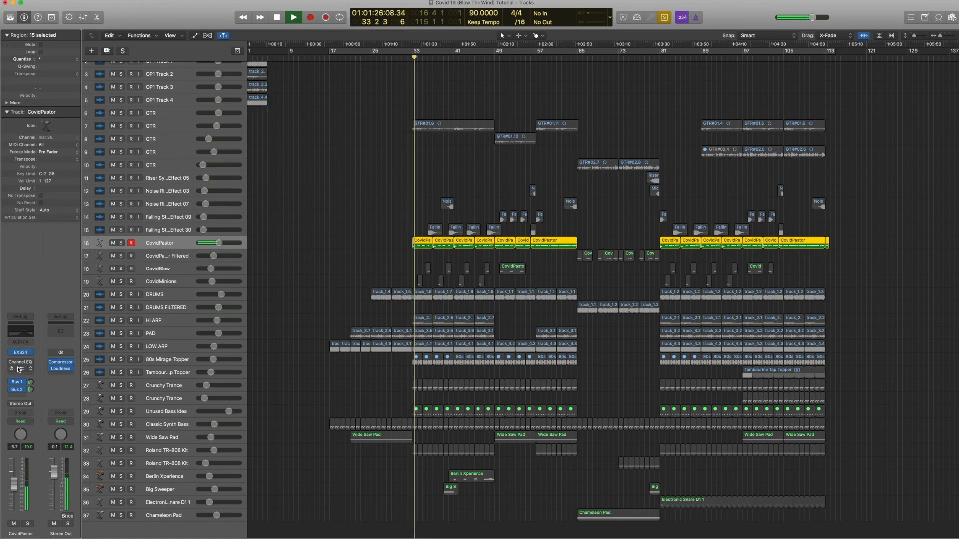
pyautogui.press('space')
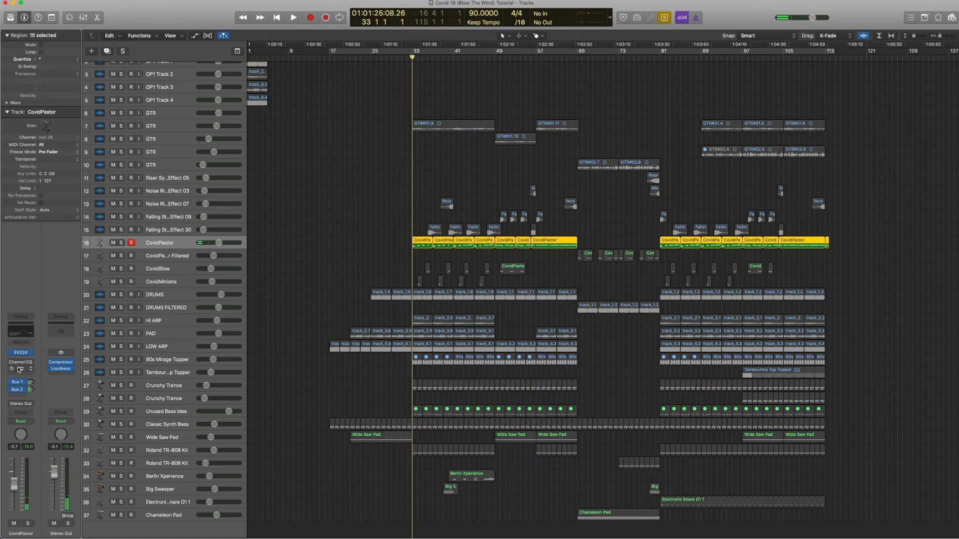
# Step: Open and close the CovidPastor Compressor plugin and toggle playback
pyautogui.click(11, 362)
pyautogui.press('space')
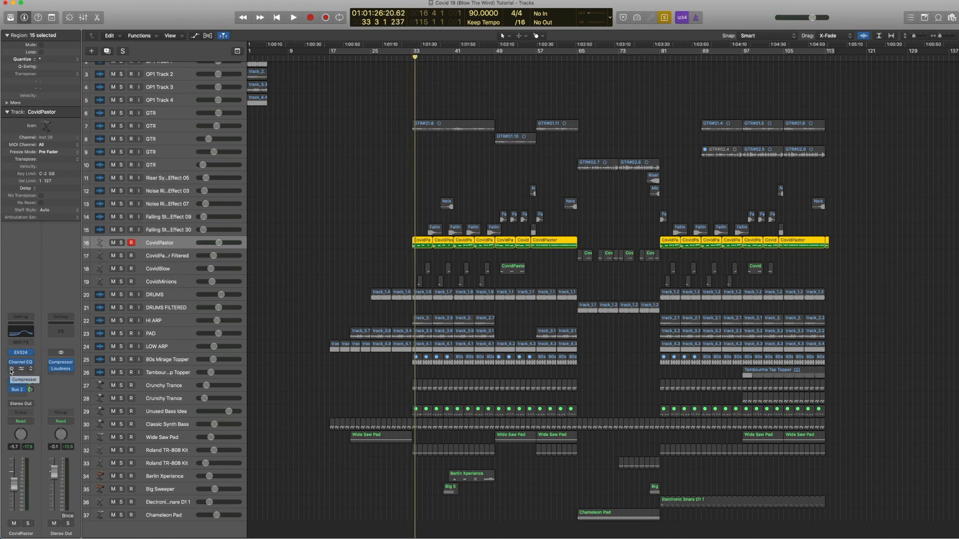
pyautogui.click(25, 371)
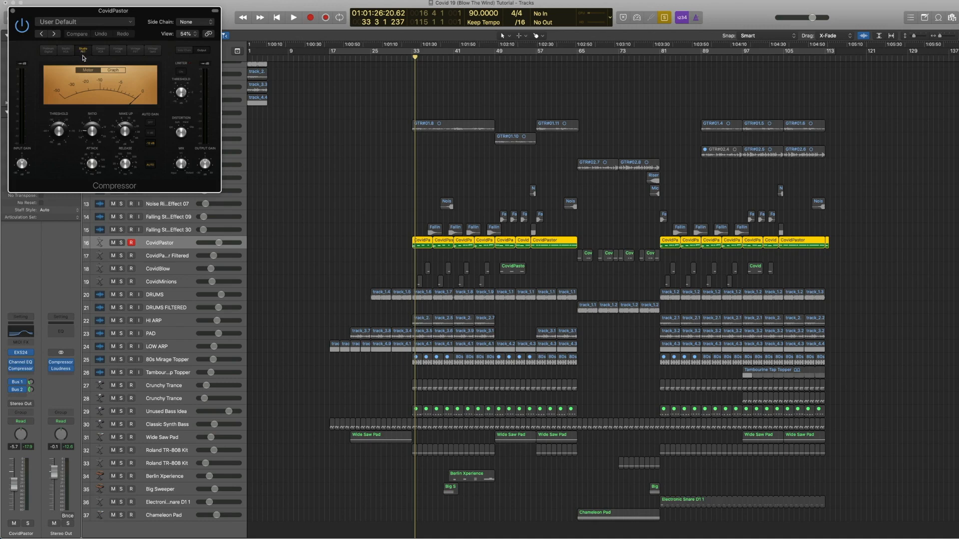
pyautogui.click(12, 11)
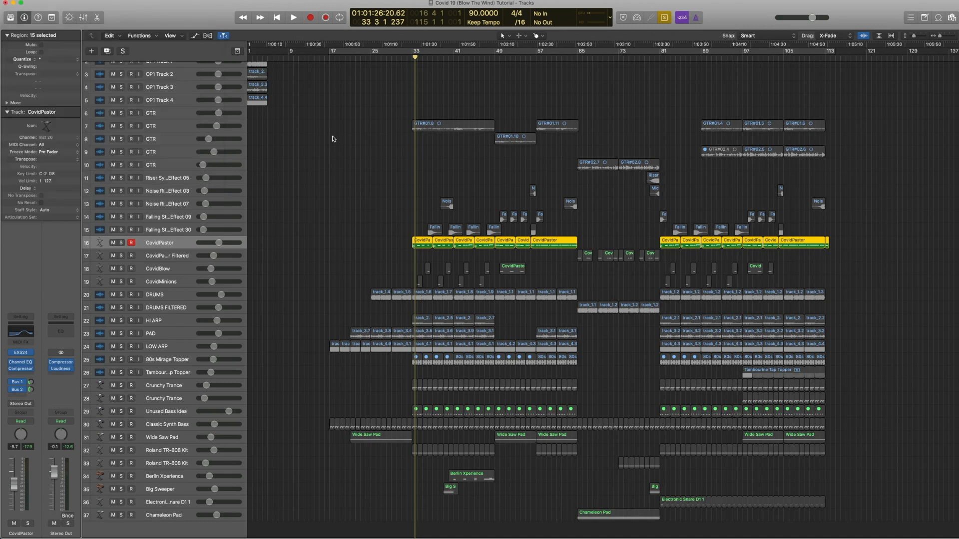
pyautogui.press('space')
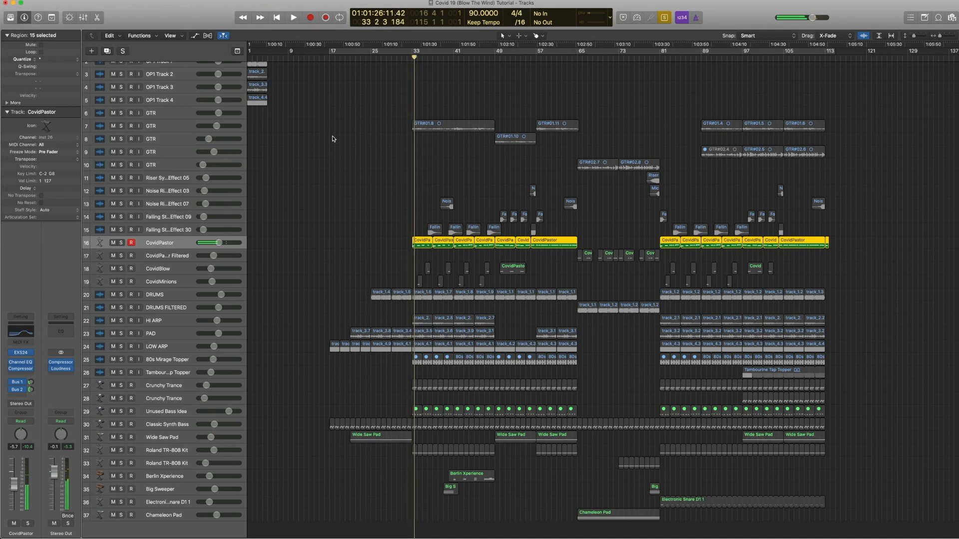
# Step: Inspect the CovidPastor's Bus 1 and Bus 2 sends and show their aux channels
pyautogui.click(18, 384)
pyautogui.click(44, 376)
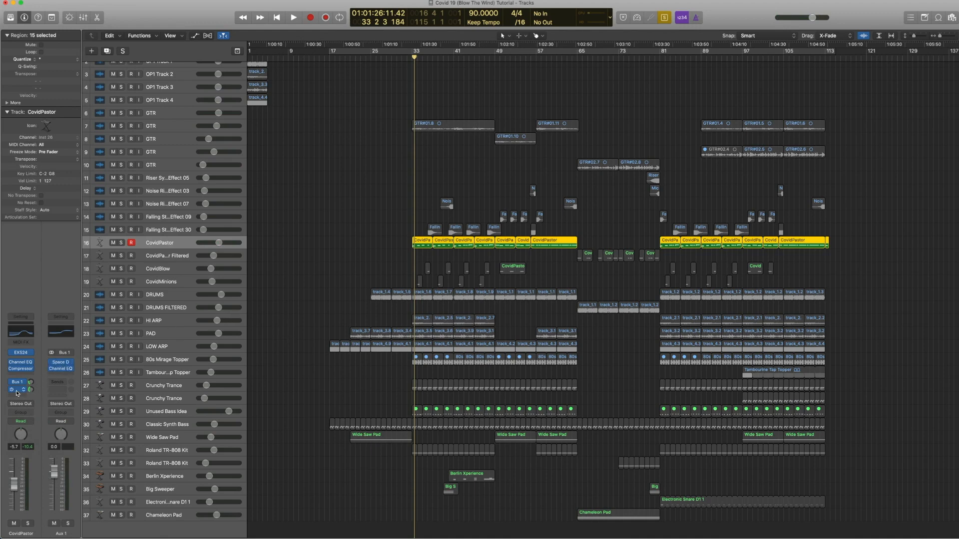
pyautogui.click(17, 393)
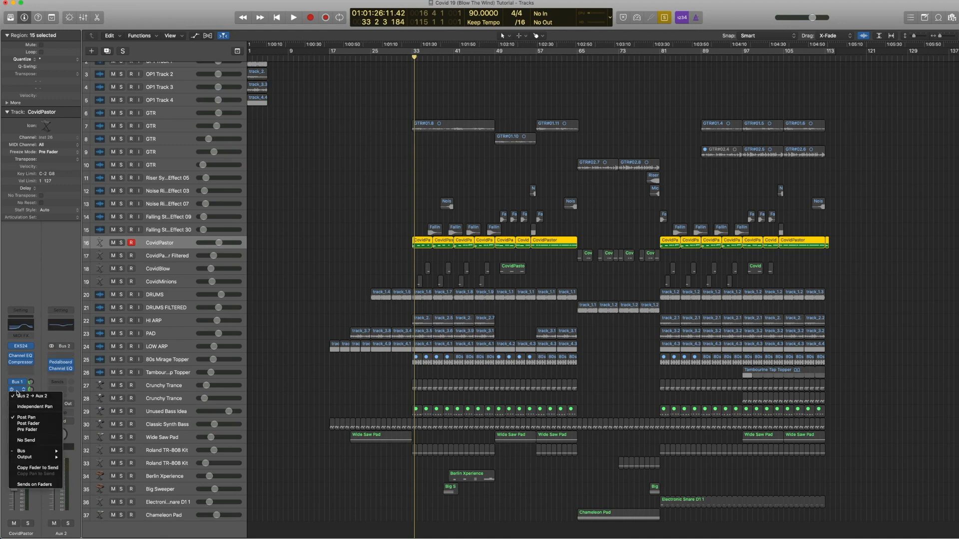
pyautogui.click(37, 374)
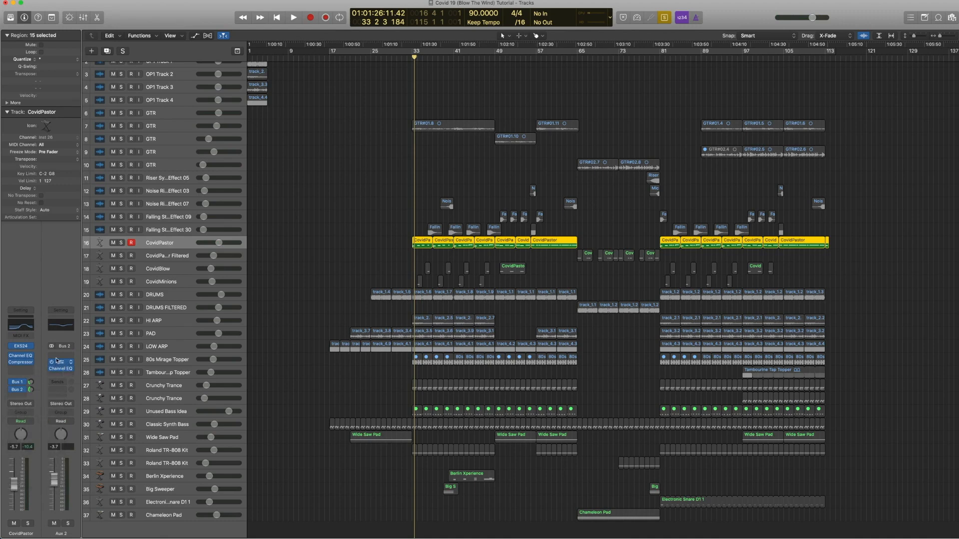
# Step: Open and close the Aux 2 Pedalboard and Channel EQ plugins
pyautogui.click(57, 360)
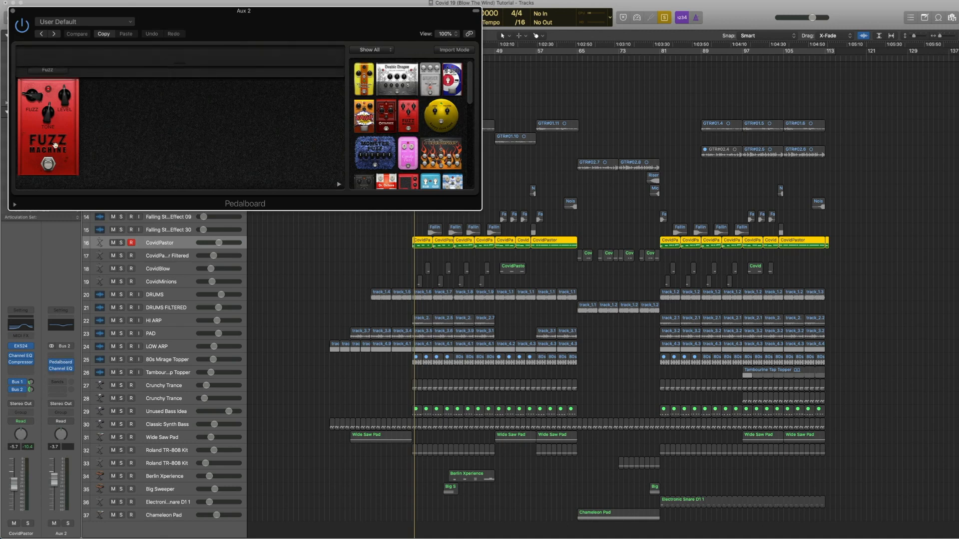
pyautogui.click(14, 11)
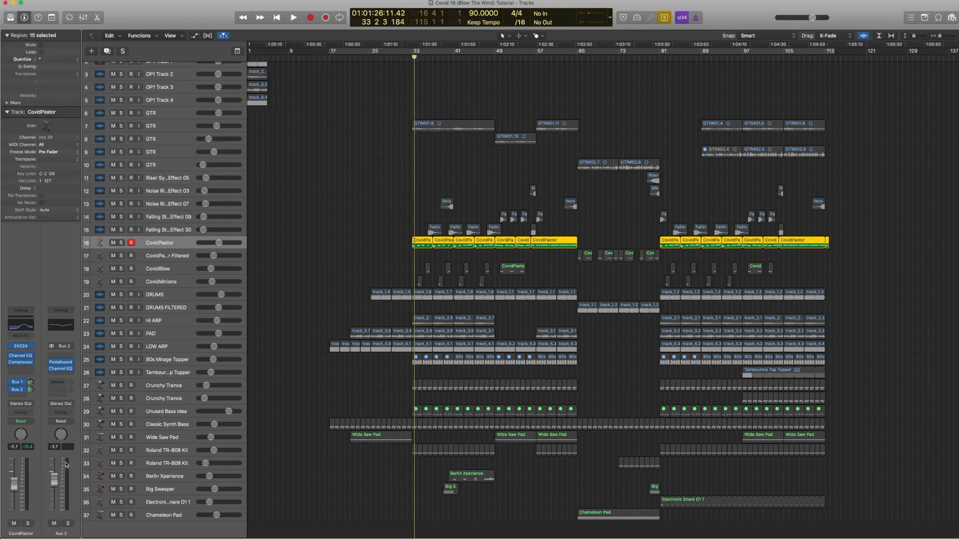
pyautogui.click(62, 370)
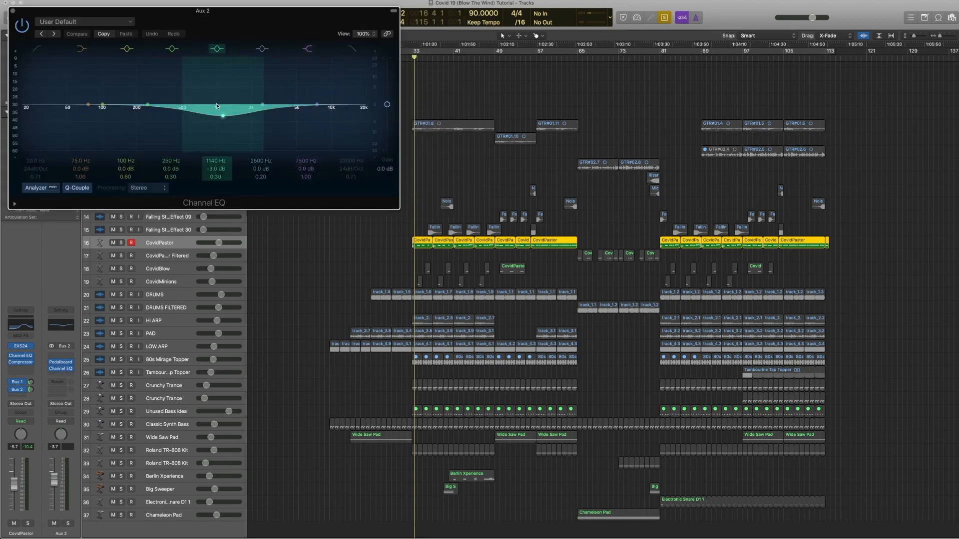
pyautogui.click(13, 11)
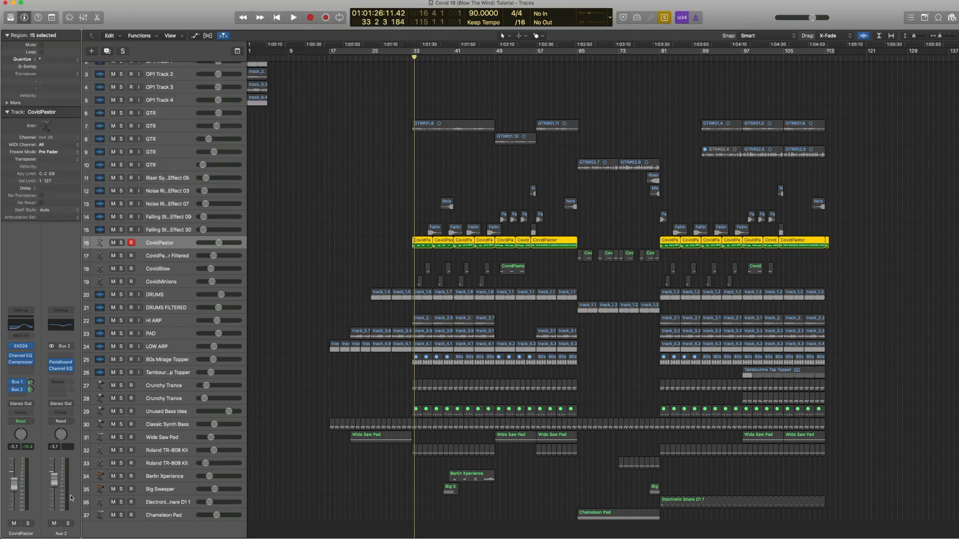
# Step: Solo the Aux 2 channel, play it with the CovidPastor part, and solo the CovidPastor track
pyautogui.click(67, 523)
pyautogui.press('space')
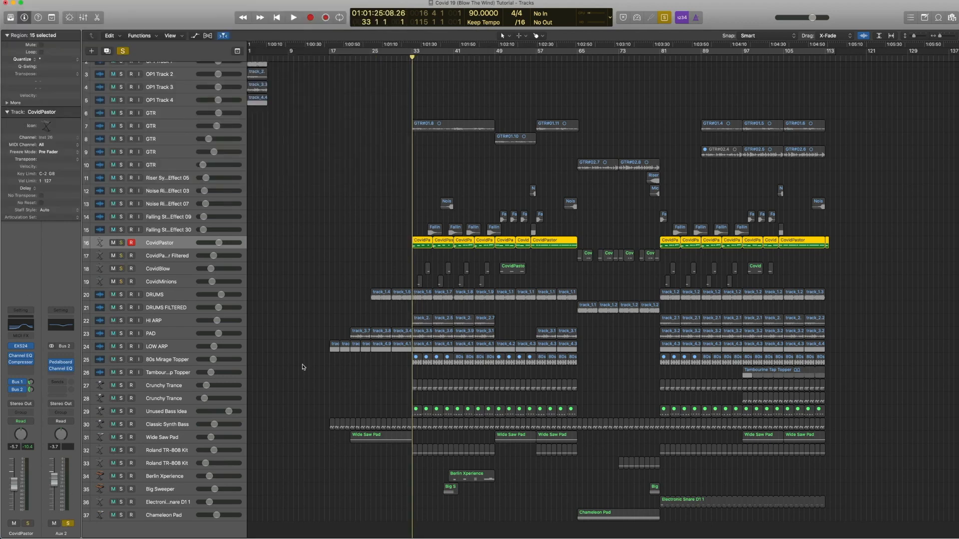
pyautogui.press('space')
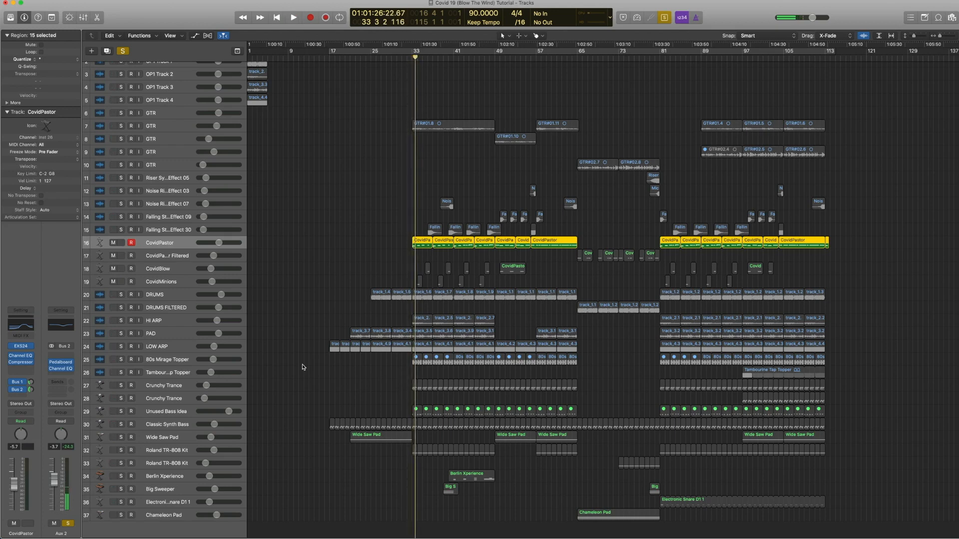
pyautogui.press('space')
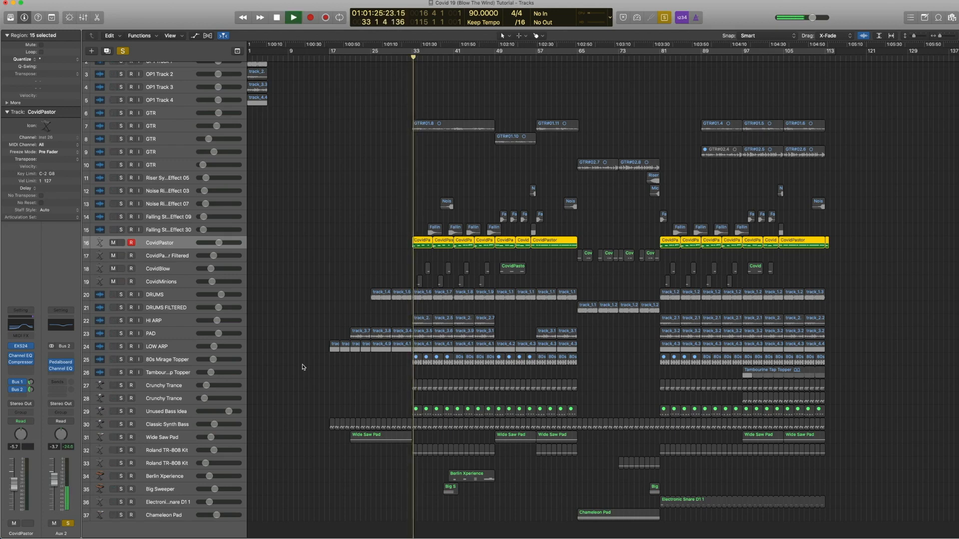
pyautogui.press('space')
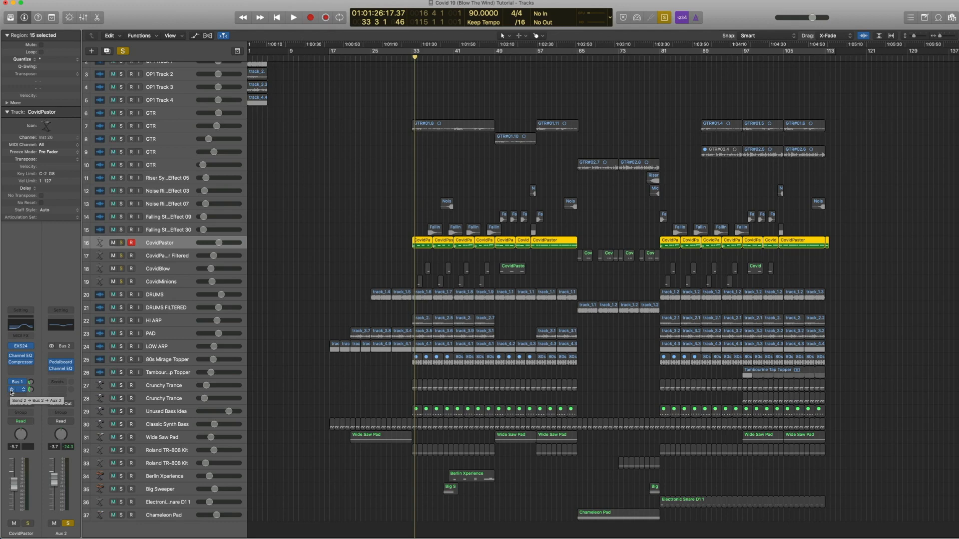
pyautogui.press('s')
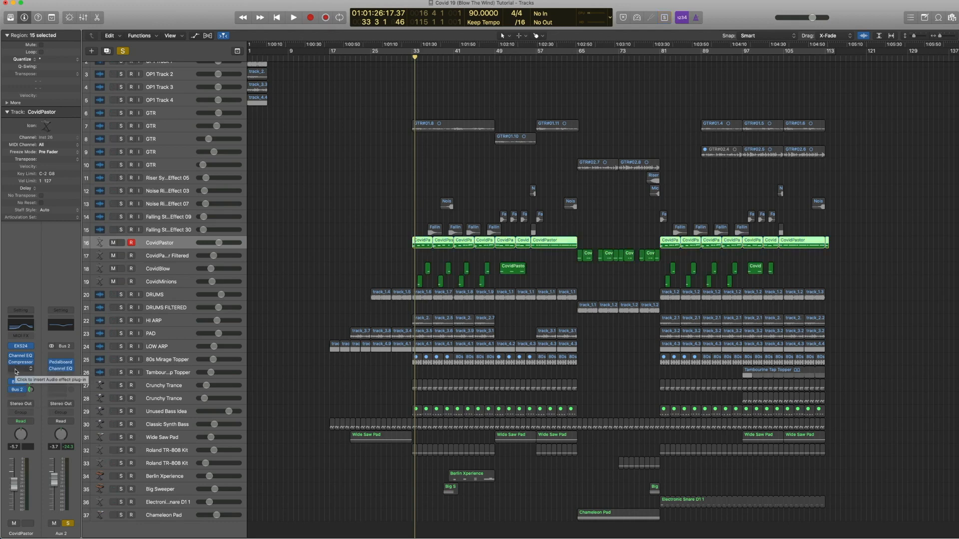
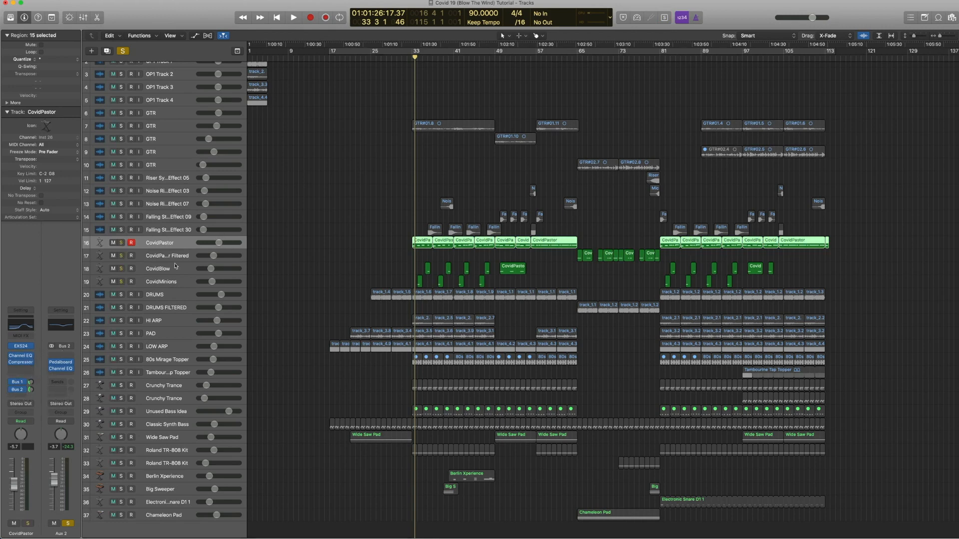
# Step: Solo the CovidPastor regions, play them from bar 33, and turn region solo off again
pyautogui.hotkey('ctrl', 's')
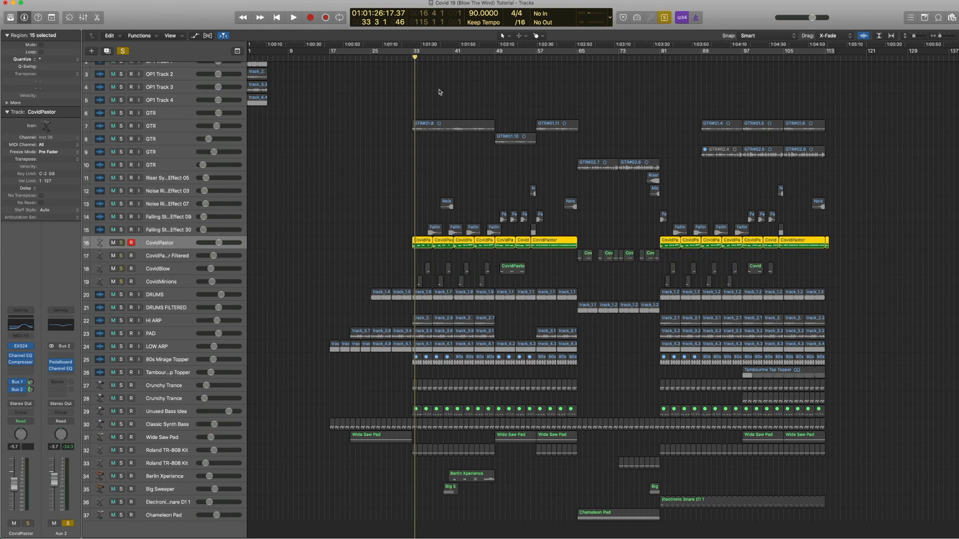
pyautogui.click(412, 57)
pyautogui.press('space')
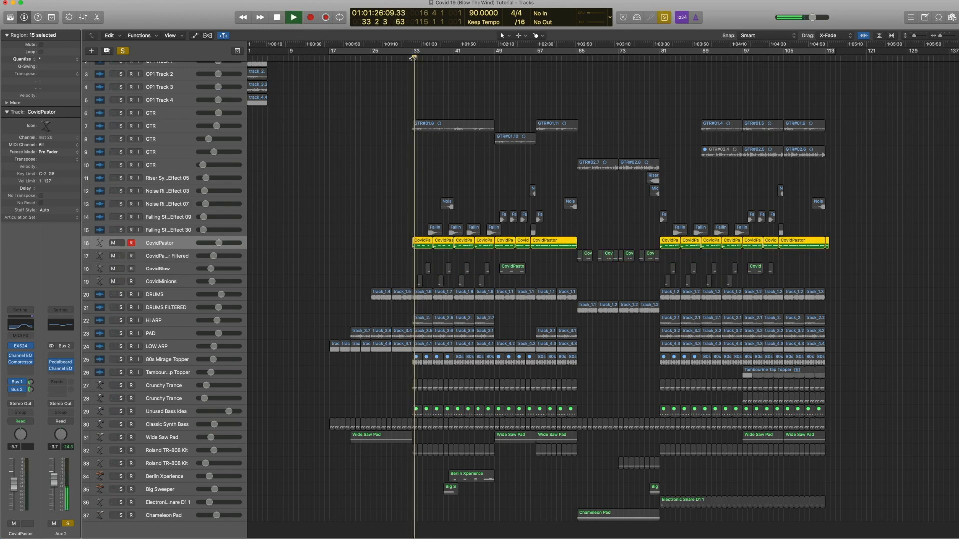
pyautogui.hotkey('ctrl', 's')
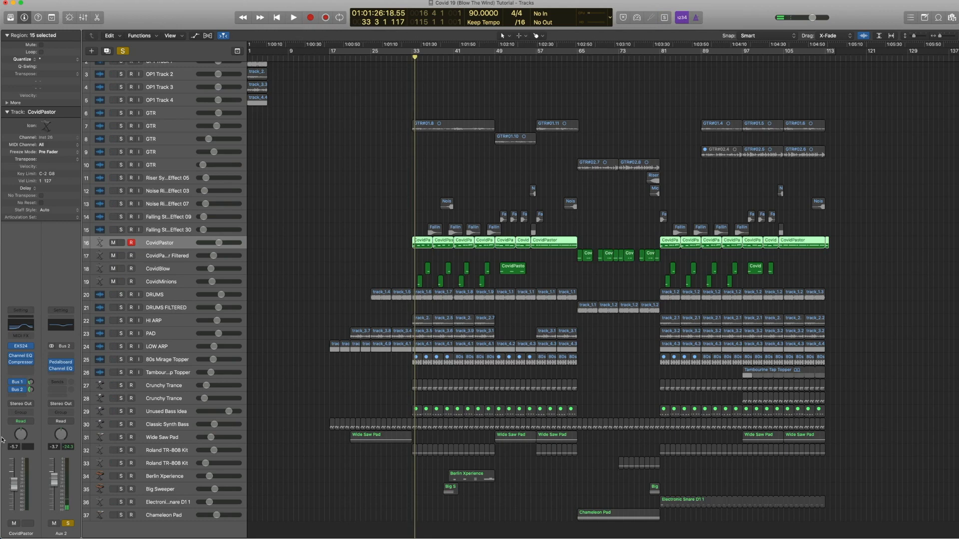
# Step: Unsolo the Aux 2 channel, solo the CovidPastor track, and play it
pyautogui.click(68, 523)
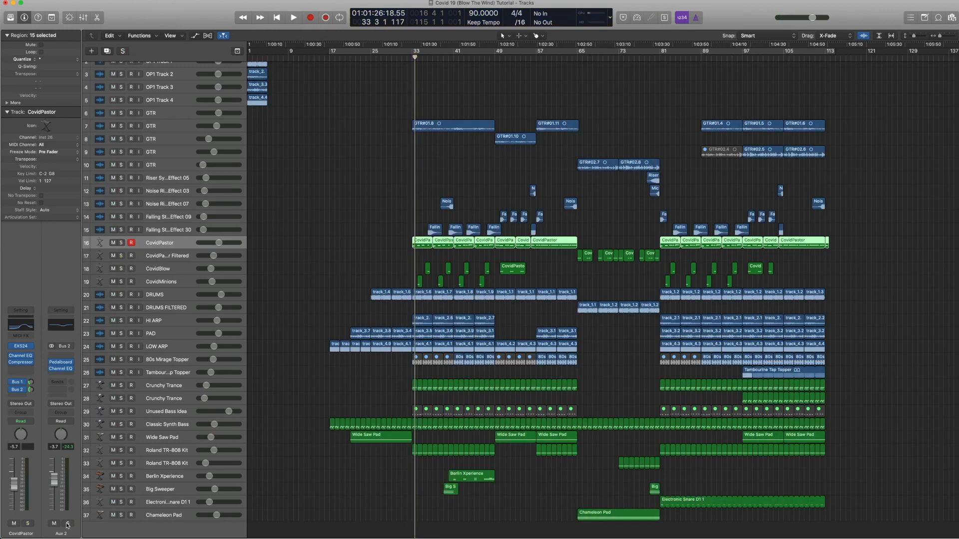
pyautogui.click(120, 244)
pyautogui.press('space')
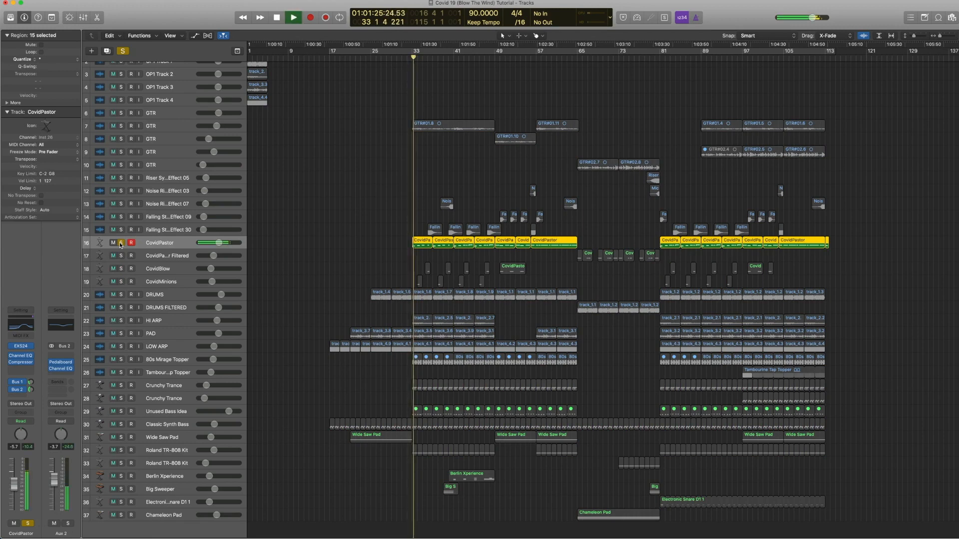
pyautogui.press('space')
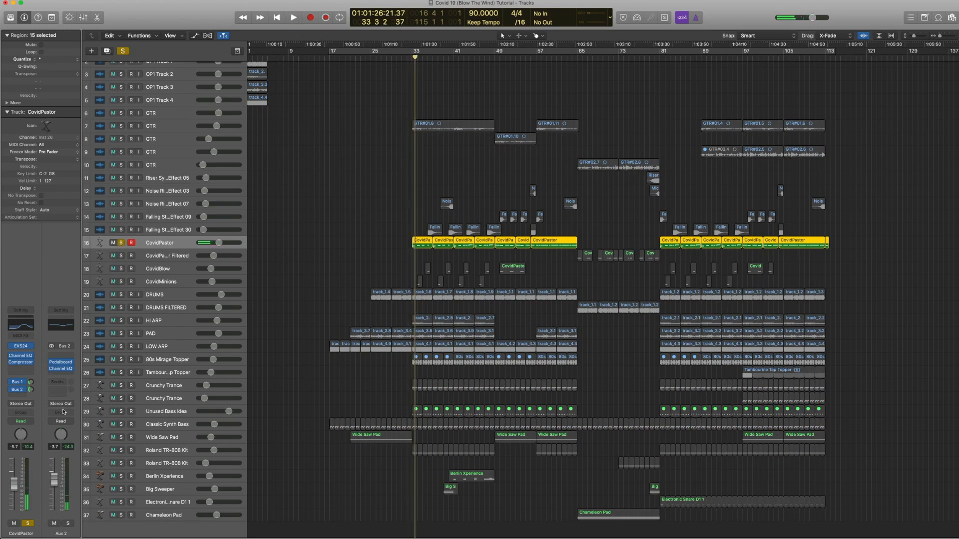
# Step: Mute the Aux 2 channel to compare CovidPastor's playback, then unmute it and play again
pyautogui.click(54, 523)
pyautogui.press('space')
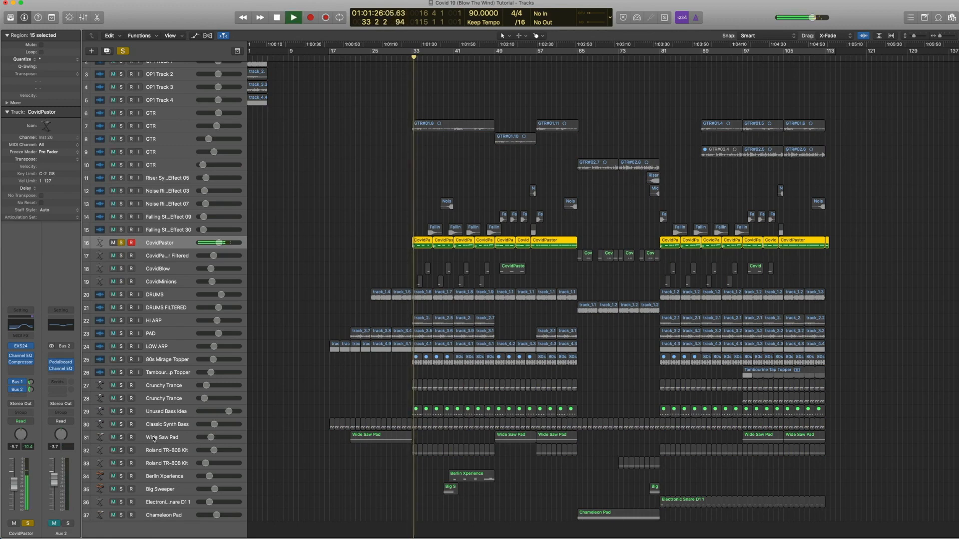
pyautogui.press('space')
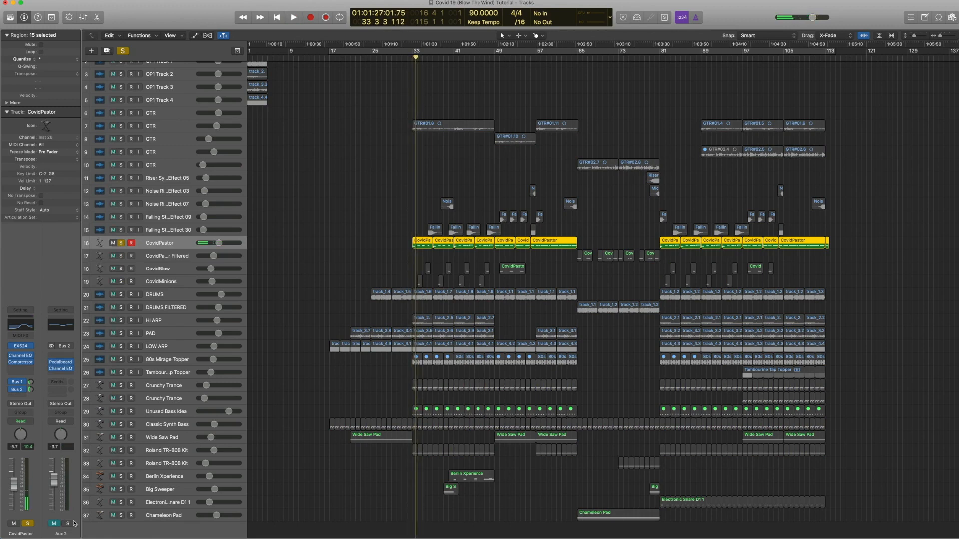
pyautogui.click(53, 525)
pyautogui.press('space')
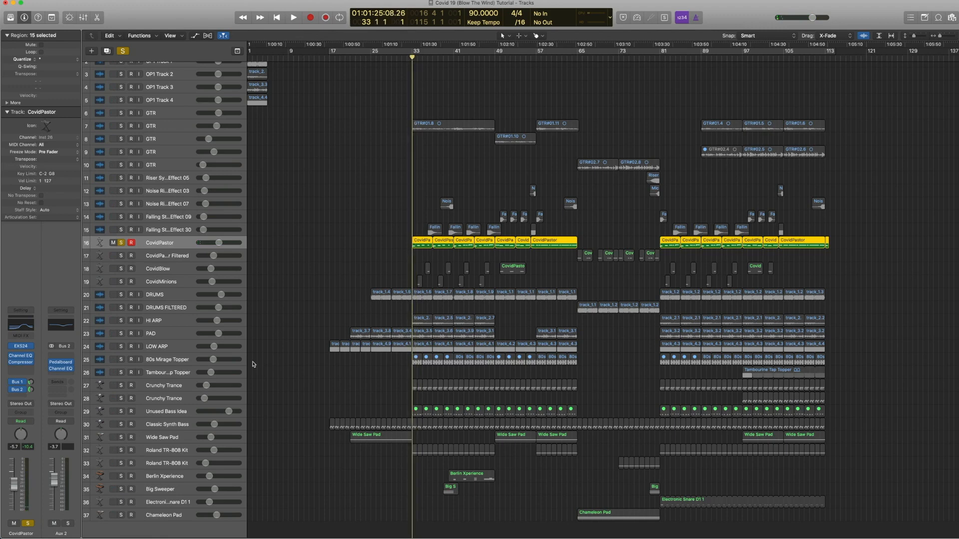
pyautogui.press('space')
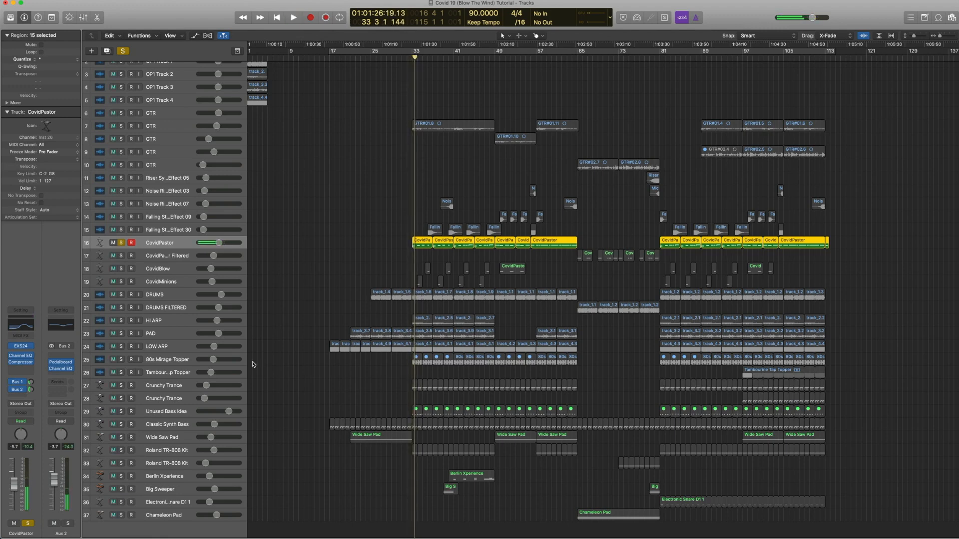
# Step: Unsolo the CovidPastor channel and select the CovidMinions track
pyautogui.click(29, 524)
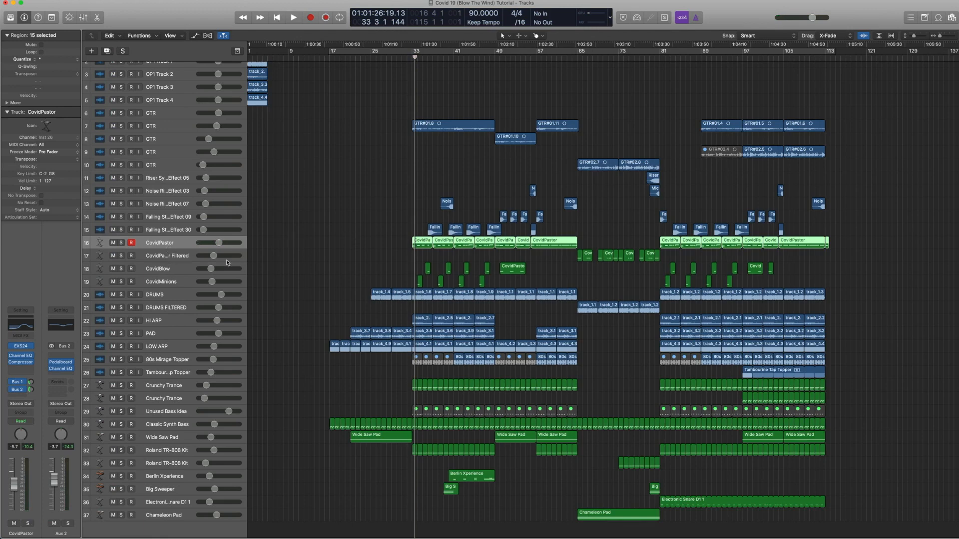
pyautogui.click(167, 282)
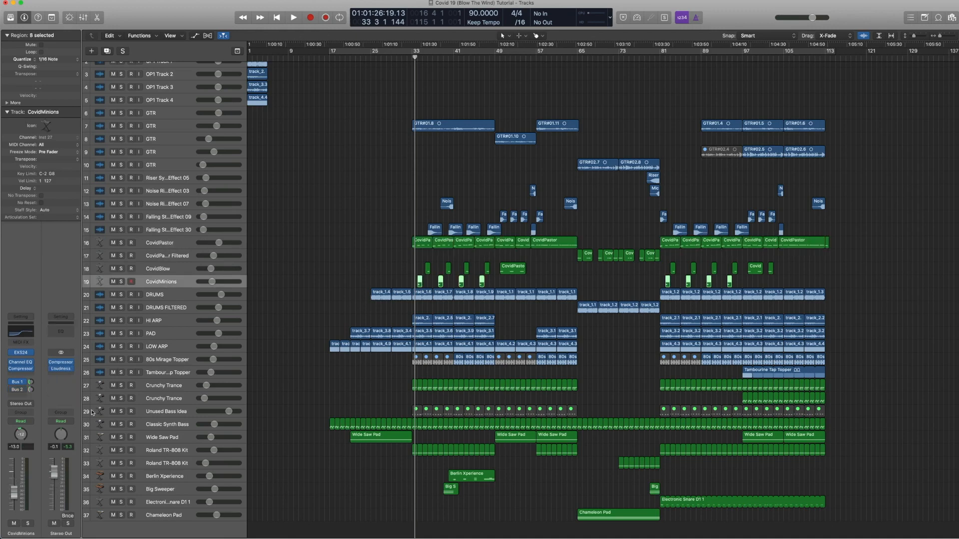
# Step: Open and close the CovidMinions Channel EQ and Compressor plugins, and briefly play the part
pyautogui.click(23, 334)
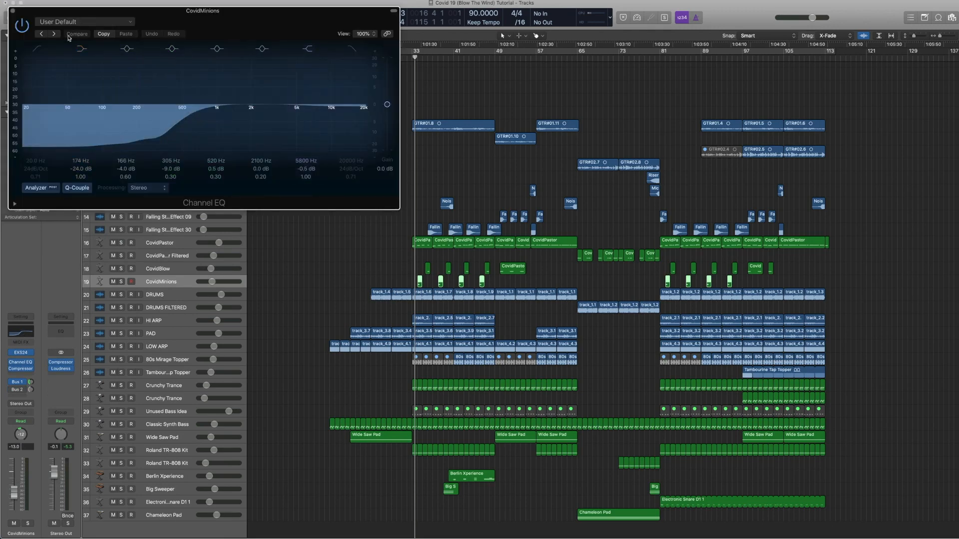
pyautogui.click(12, 11)
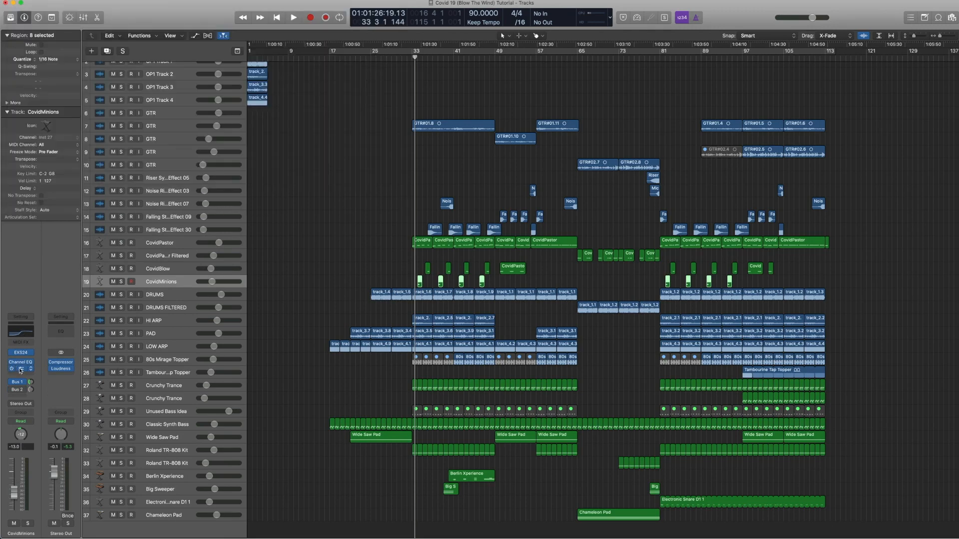
pyautogui.click(20, 369)
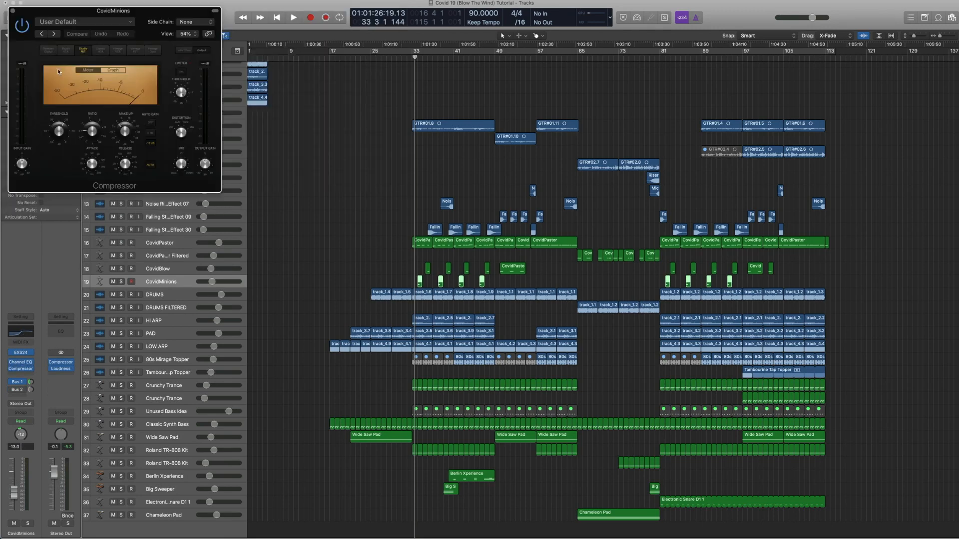
pyautogui.click(13, 11)
pyautogui.press('space')
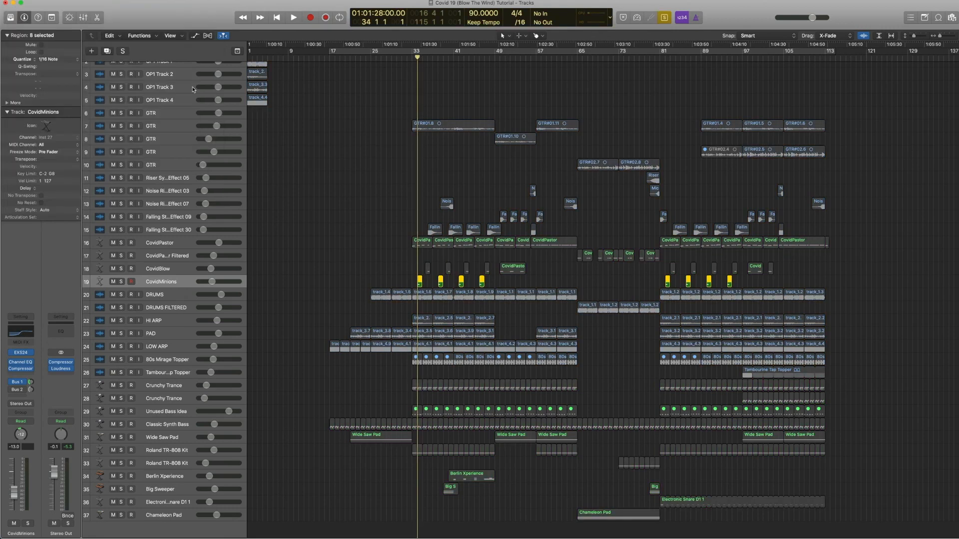
pyautogui.press('space')
# Step: Audition the first CovidPastor region together with the first CovidMinions region at bar 33, then exit region solo
pyautogui.click(424, 245)
pyautogui.press('space')
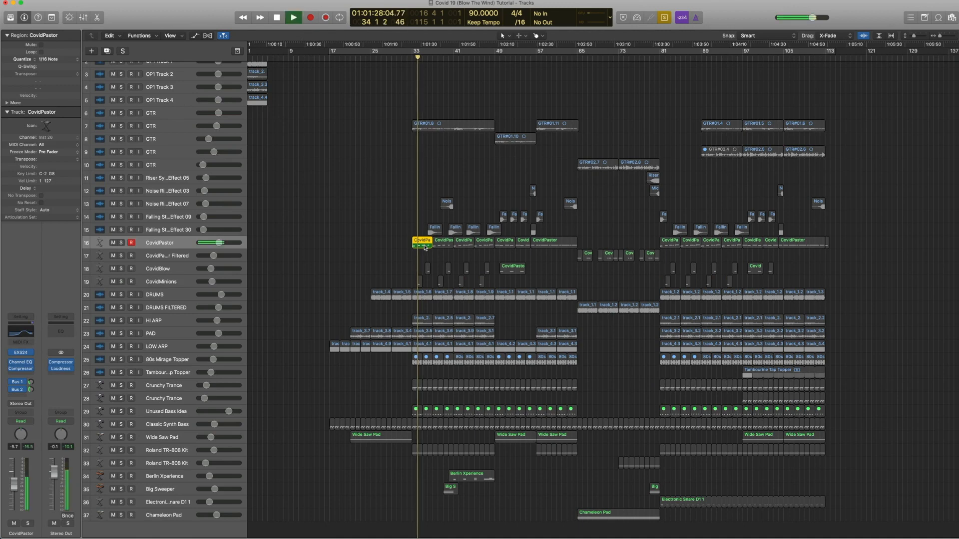
pyautogui.press('space')
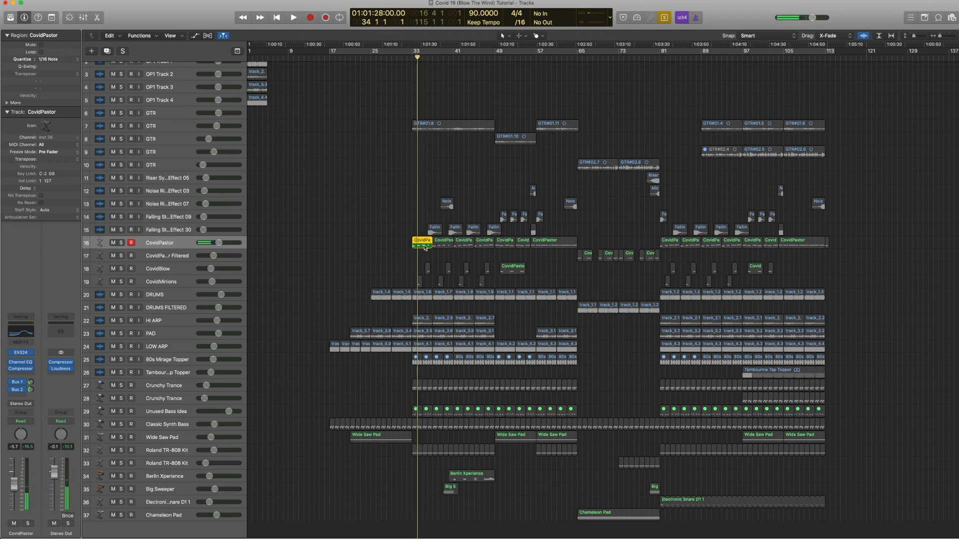
pyautogui.keyDown('shift'); pyautogui.click(420, 283); pyautogui.keyUp('shift')
pyautogui.press('space')
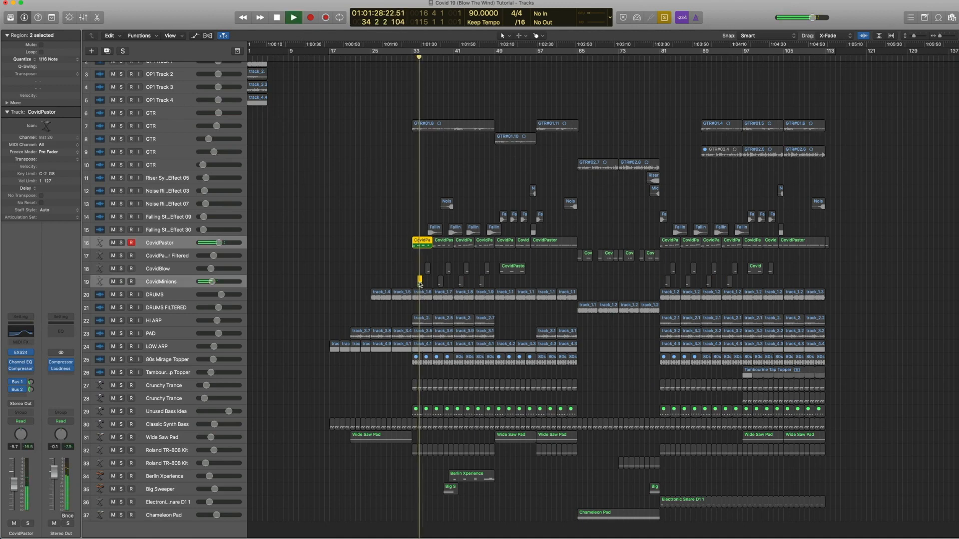
pyautogui.press('space')
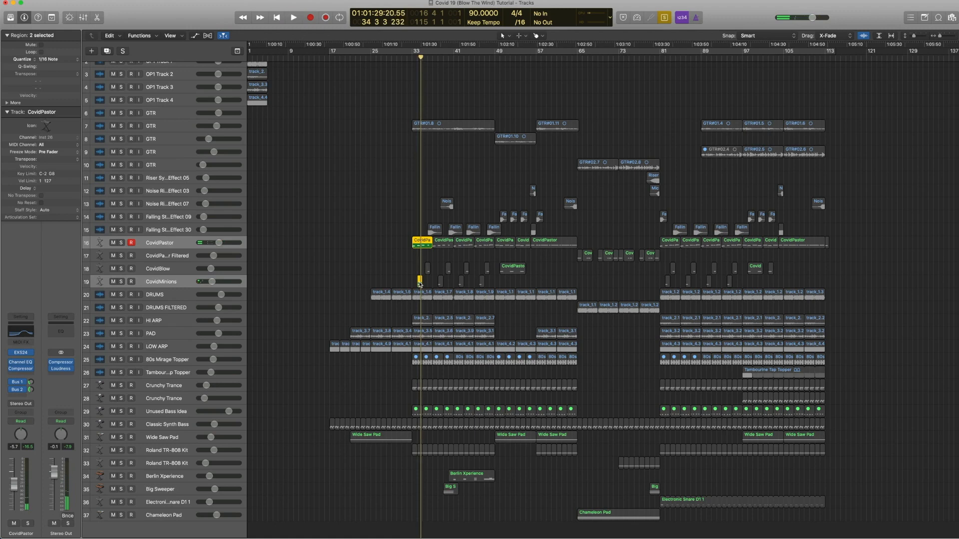
pyautogui.hotkey('ctrl', 's')
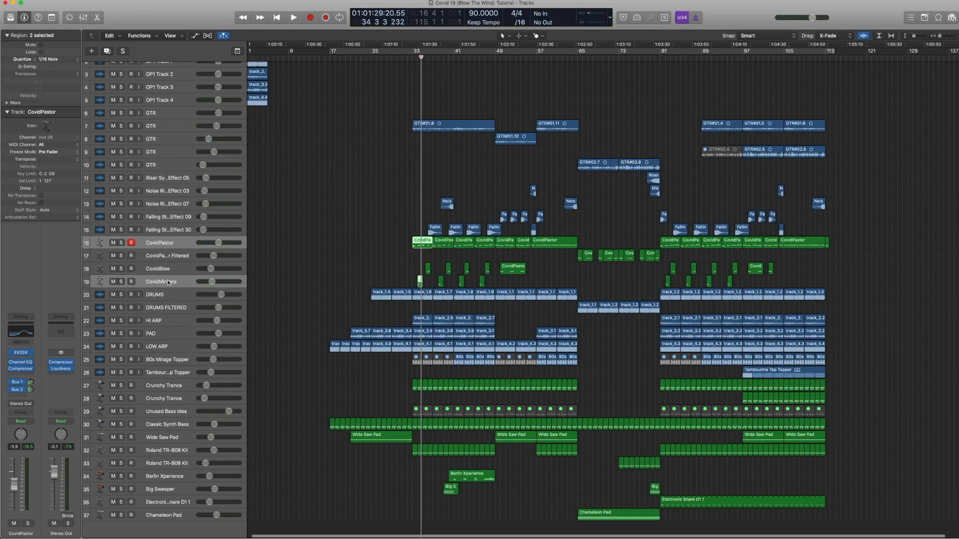
# Step: Select the CovidBlow track and solo its regions
pyautogui.click(168, 282)
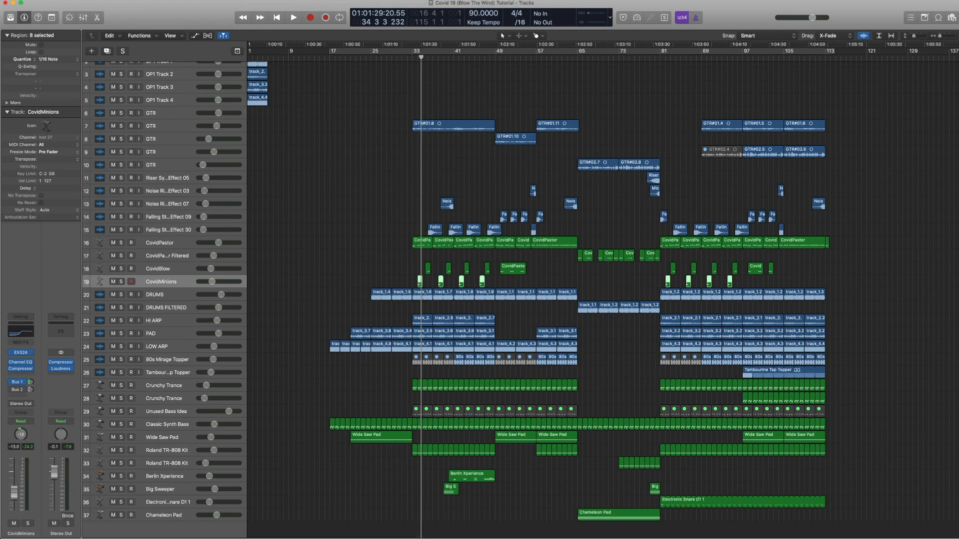
pyautogui.click(180, 271)
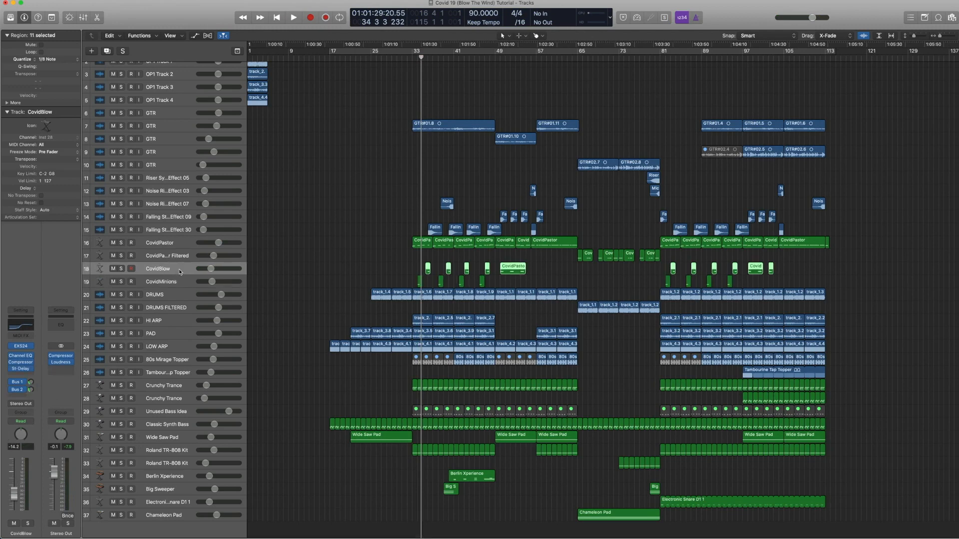
pyautogui.hotkey('ctrl', 's')
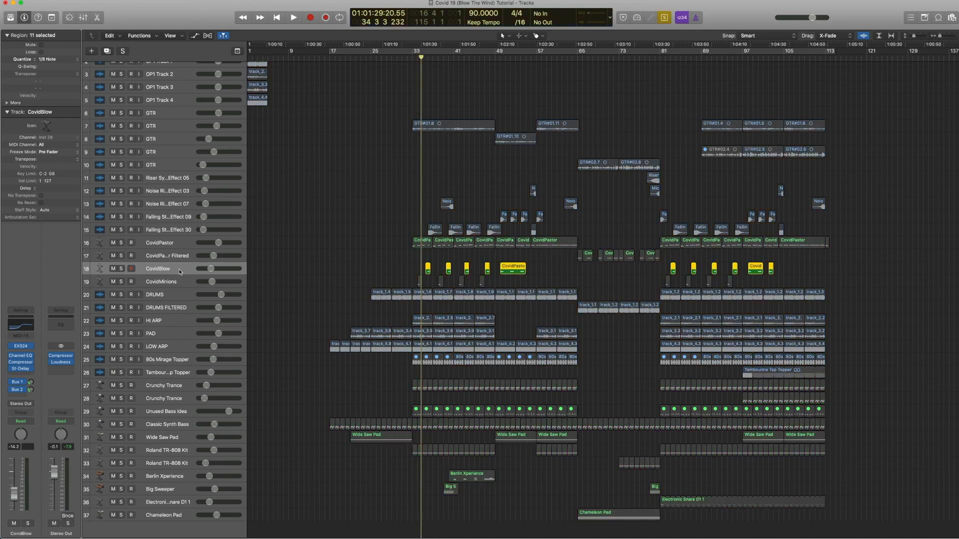
# Step: Open and close CovidBlow's Channel EQ and Stereo Delay plugins, then play the soloed part
pyautogui.click(23, 330)
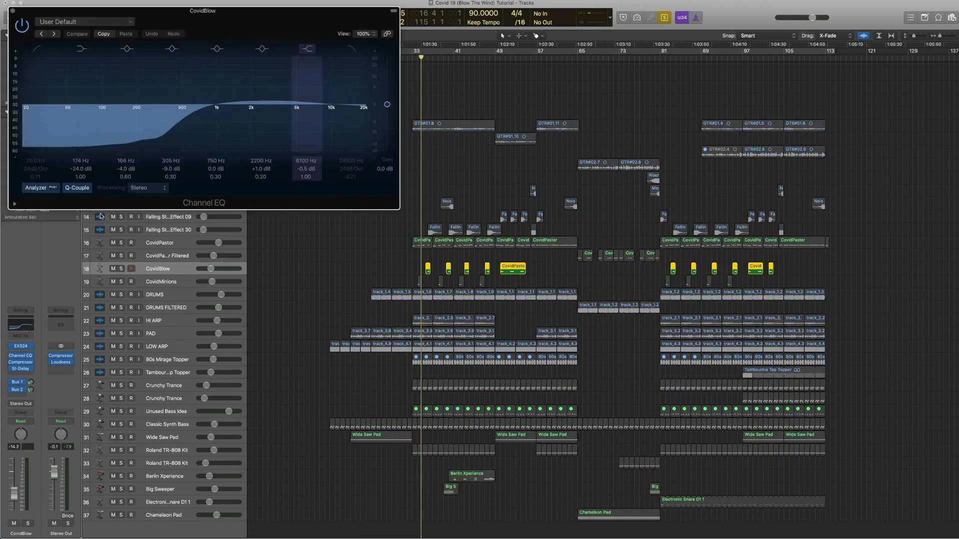
pyautogui.click(13, 11)
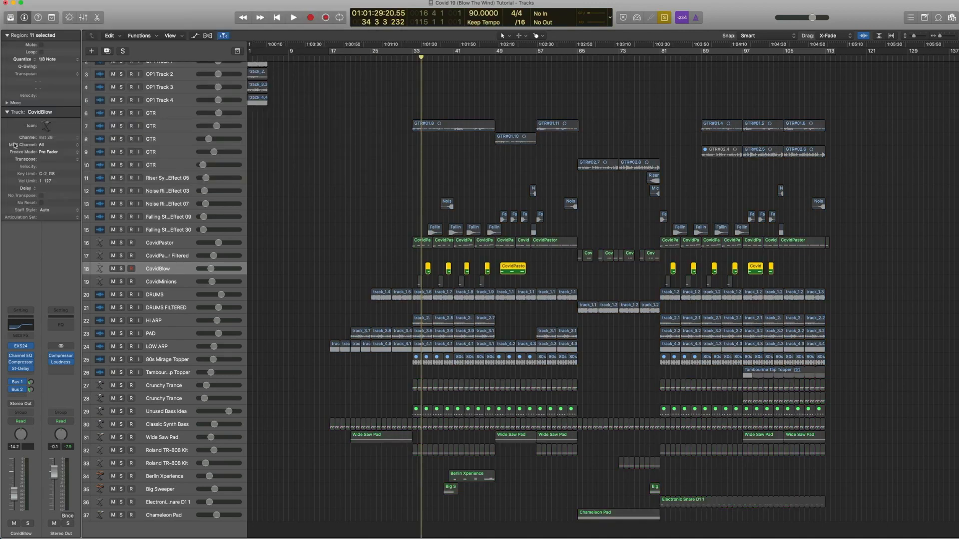
pyautogui.click(21, 370)
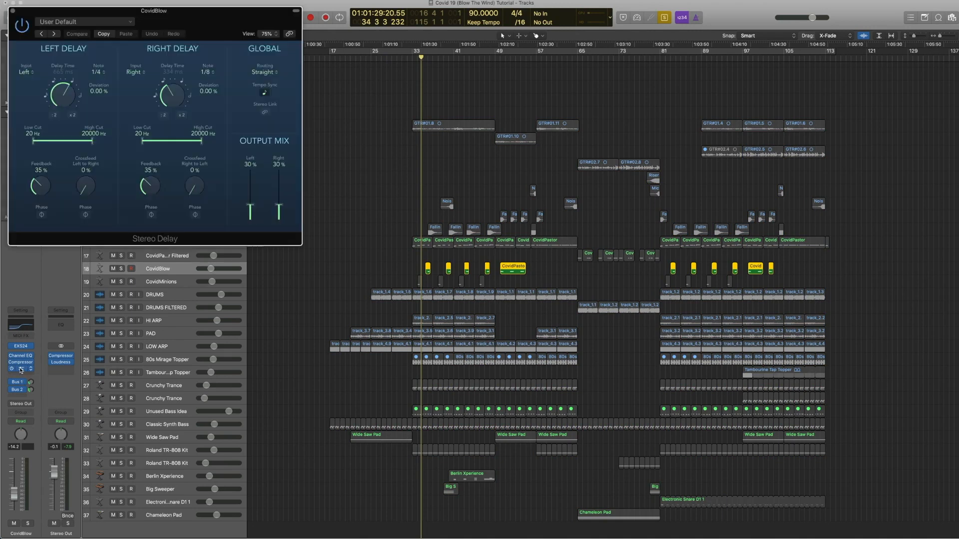
pyautogui.click(105, 33)
pyautogui.click(13, 10)
pyautogui.press('space')
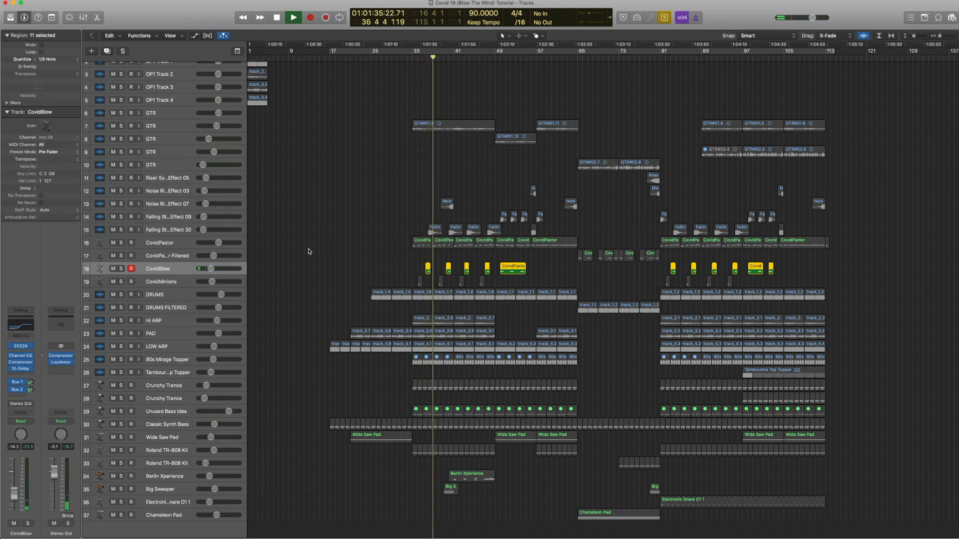
pyautogui.press('space')
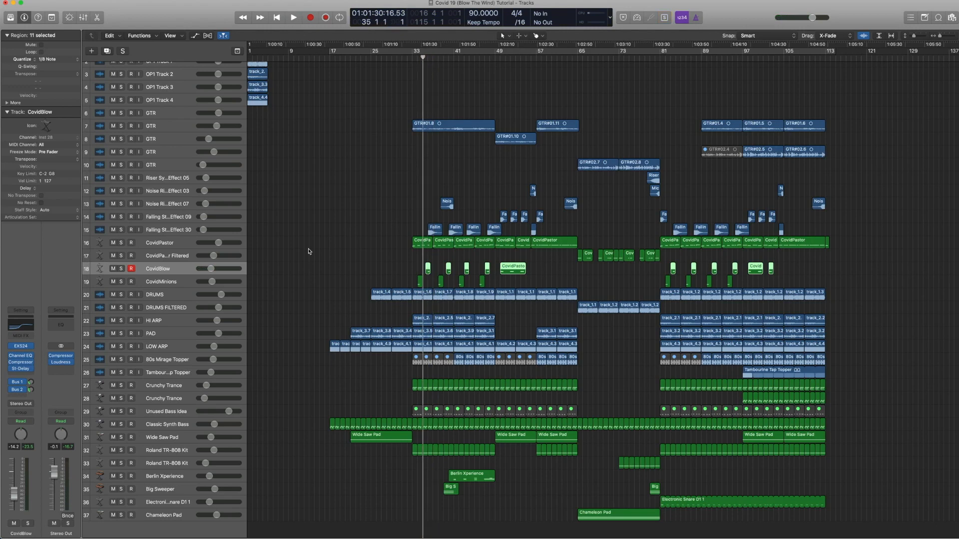
# Step: Zoom in on bars 27 to 55 and solo the first Falling Star Effect 30 region near bar 35
pyautogui.click(153, 228)
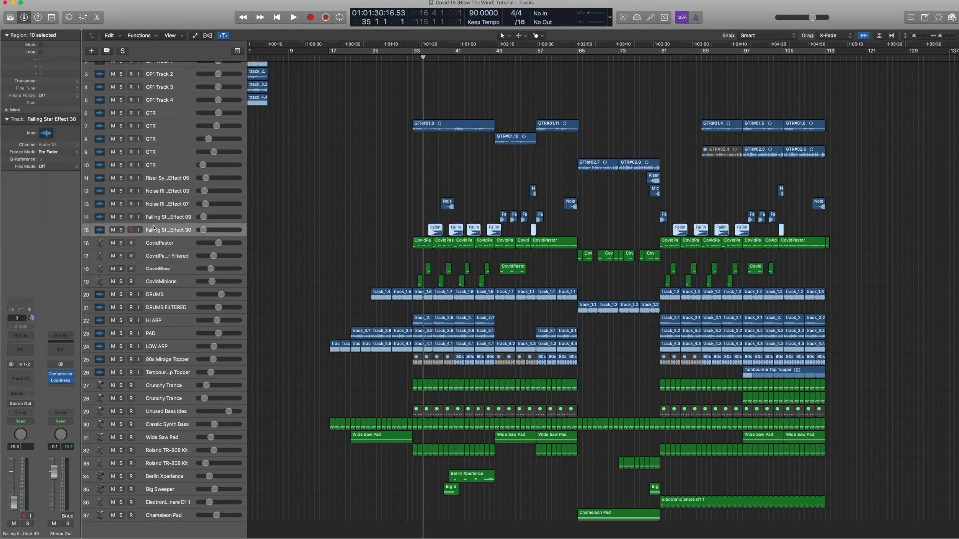
pyautogui.moveTo(528, 342); pyautogui.dragTo(381, 163)
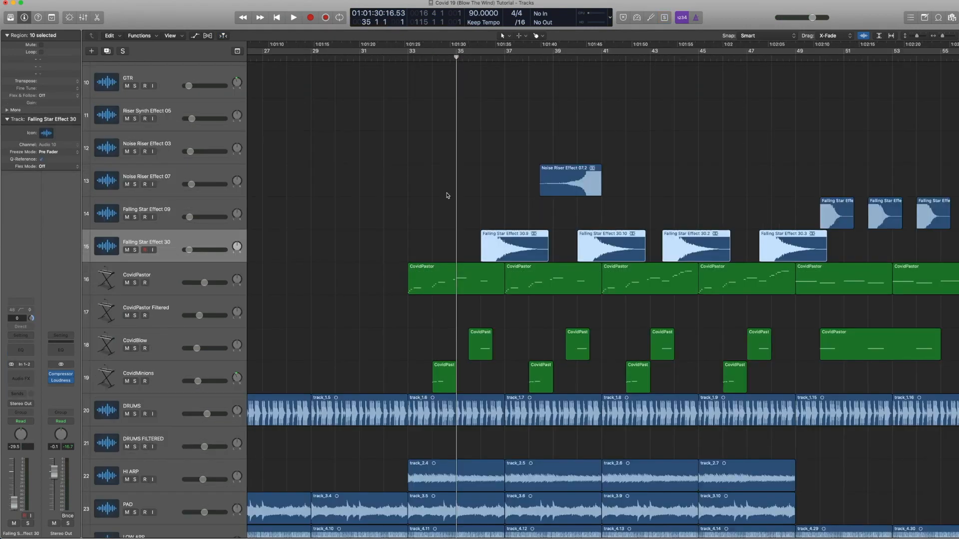
pyautogui.click(452, 219)
pyautogui.click(503, 247)
pyautogui.hotkey('ctrl', 's')
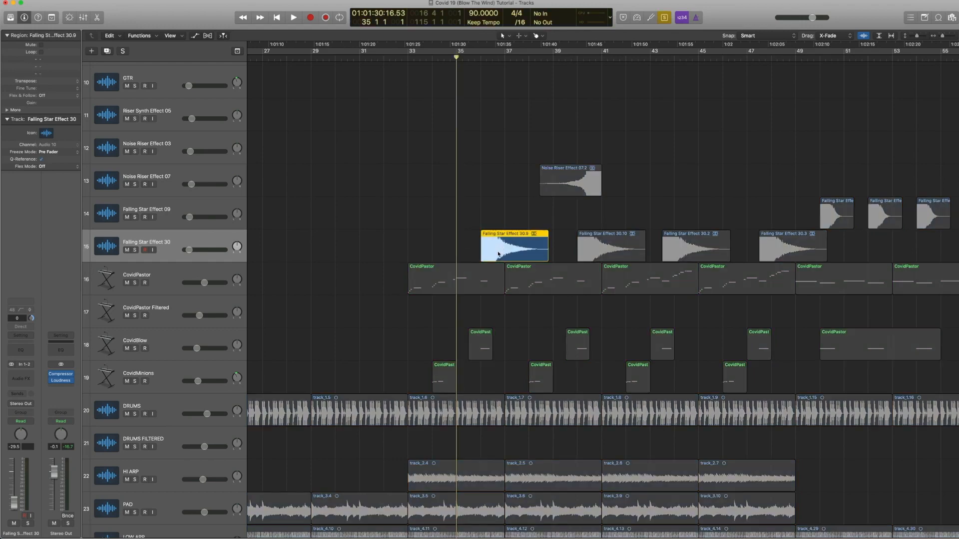
# Step: Add the first CovidBlow region to the soloed selection and play both together
pyautogui.click(478, 347)
pyautogui.keyDown('shift'); pyautogui.click(498, 253); pyautogui.keyUp('shift')
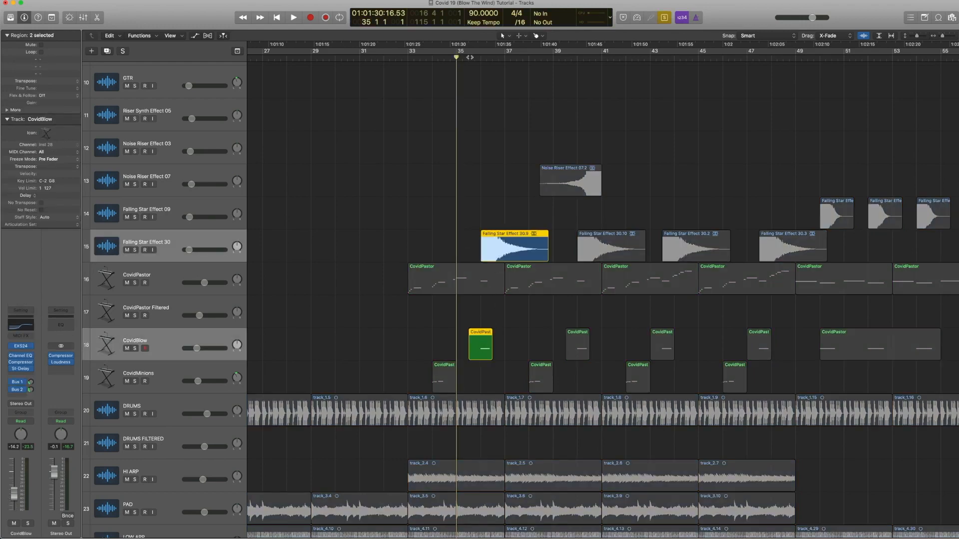
pyautogui.press('space')
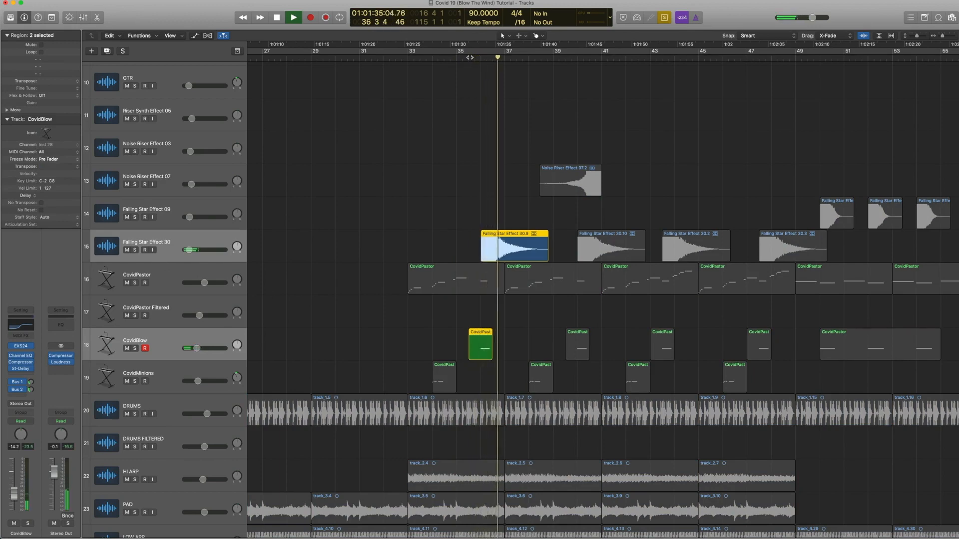
# Step: Stop playback and release the soloed Falling Star Effect 30 and CovidBlow regions
pyautogui.press('space')
pyautogui.hotkey('ctrl', 's')
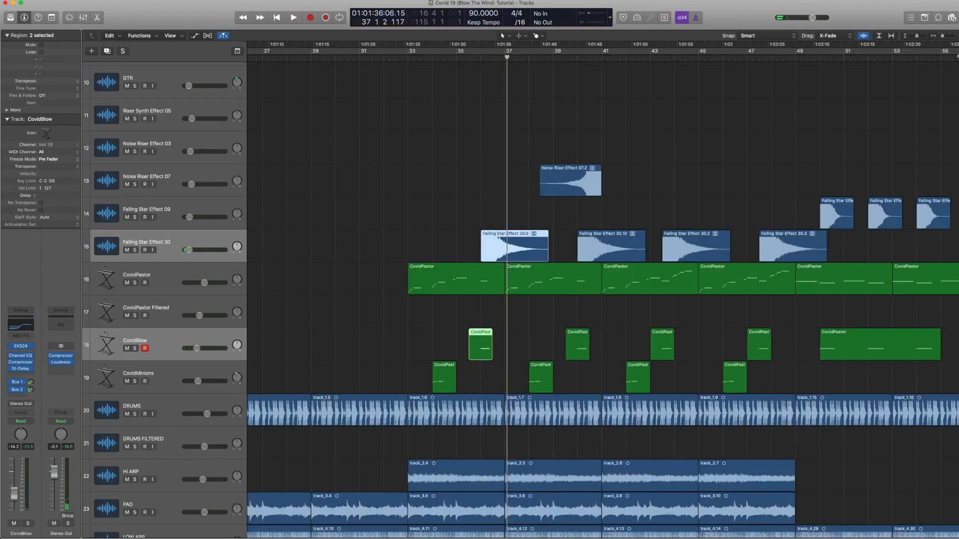
# Step: Search the Apple Loops browser for "fall" loops, then clear the search and close the browser
pyautogui.click(938, 17)
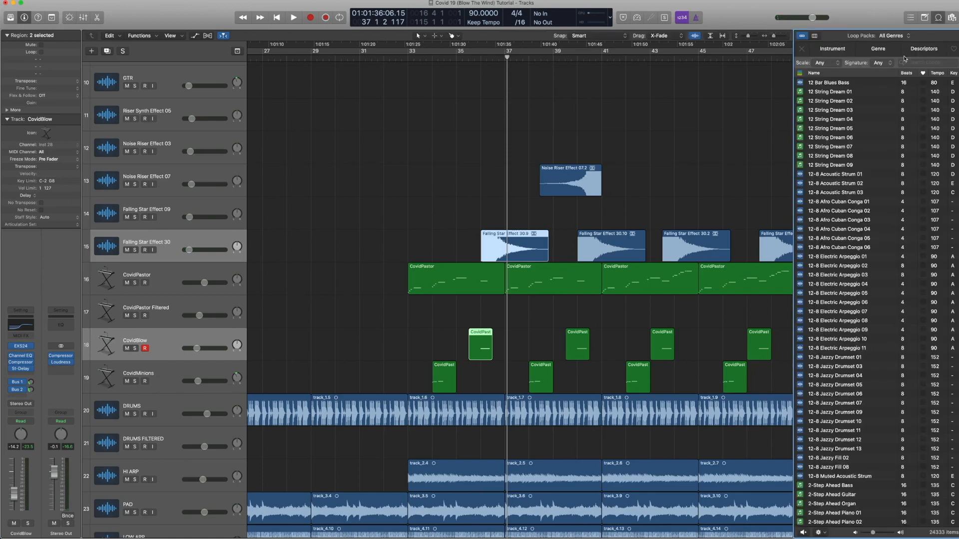
pyautogui.write('fall')
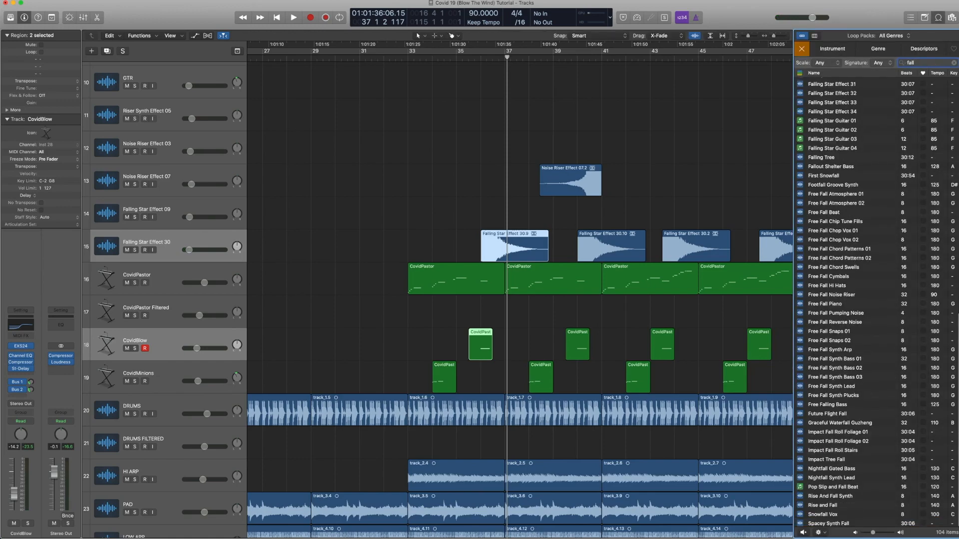
pyautogui.scroll(-1, 825, 327)
pyautogui.scroll(15, 825, 327)
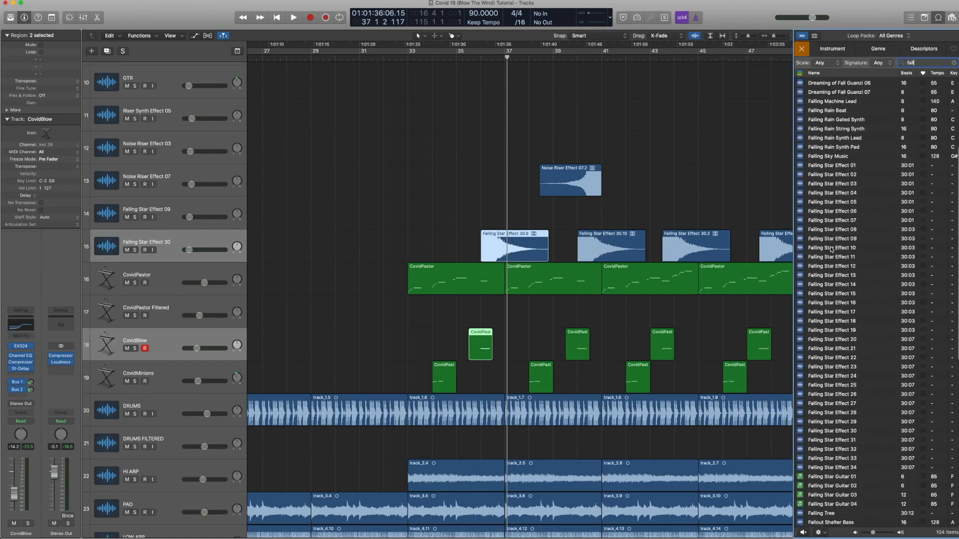
pyautogui.click(954, 62)
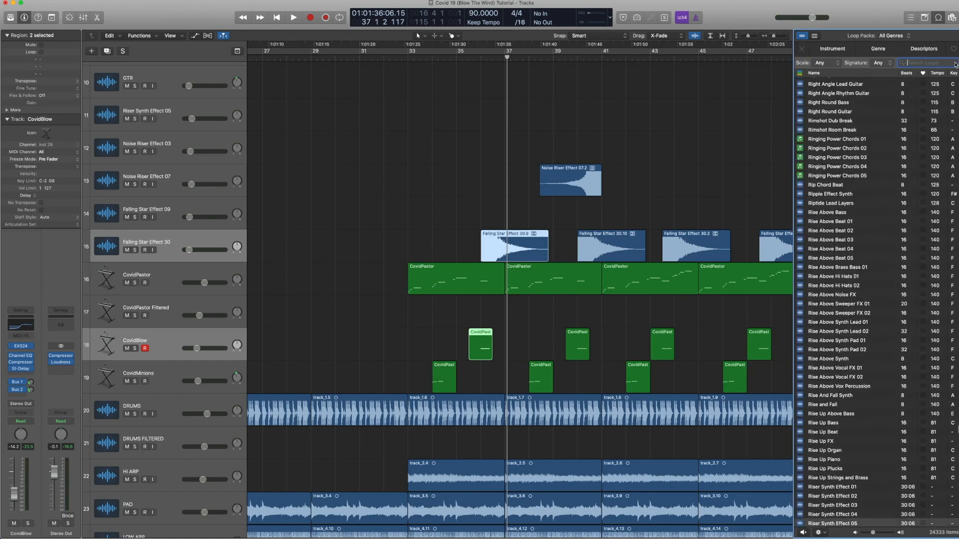
pyautogui.click(938, 19)
# Step: Solo the Noise Riser Effect 07 region near bar 39, play it from there, and release the solo
pyautogui.keyDown('ctrl'); pyautogui.keyDown('alt'); pyautogui.click(651, 142); pyautogui.keyUp('alt'); pyautogui.keyUp('ctrl')
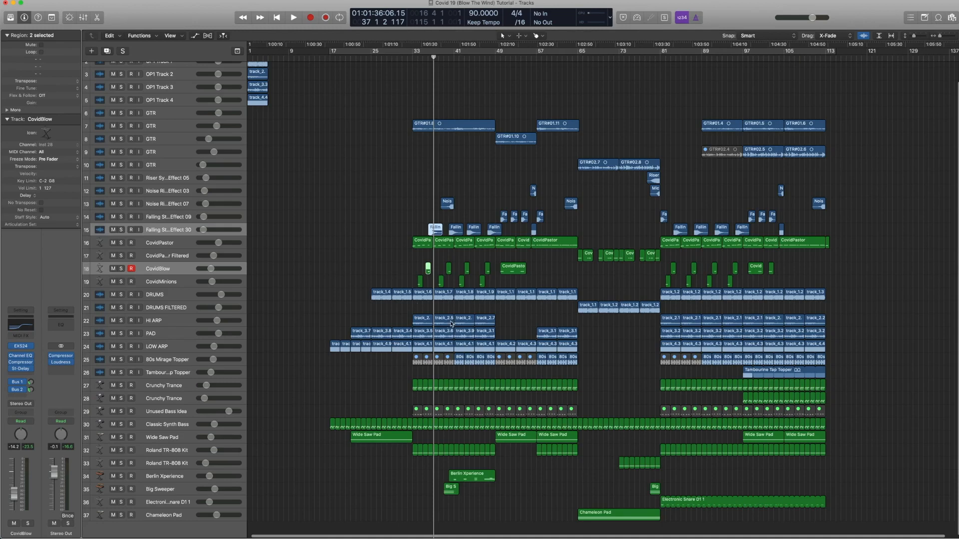
pyautogui.moveTo(602, 400); pyautogui.dragTo(305, 116)
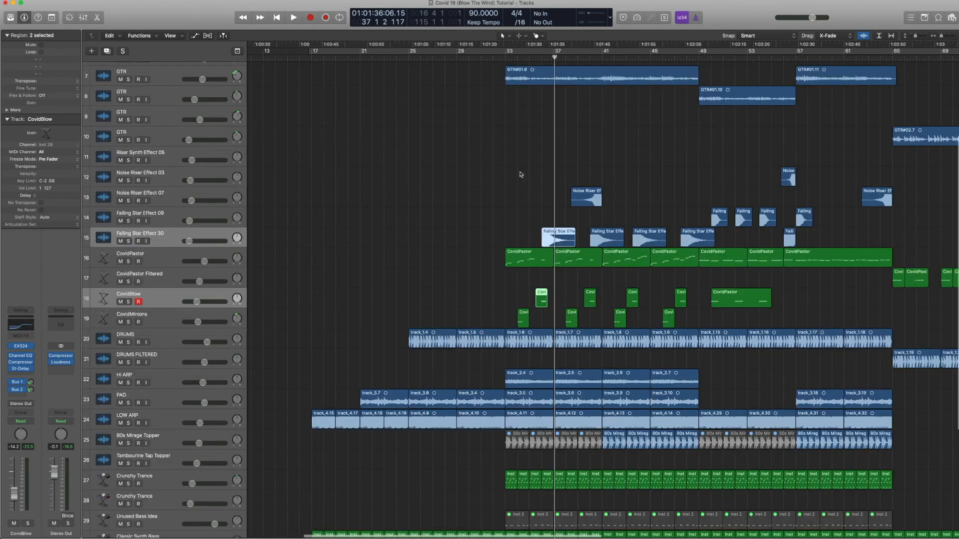
pyautogui.click(590, 200)
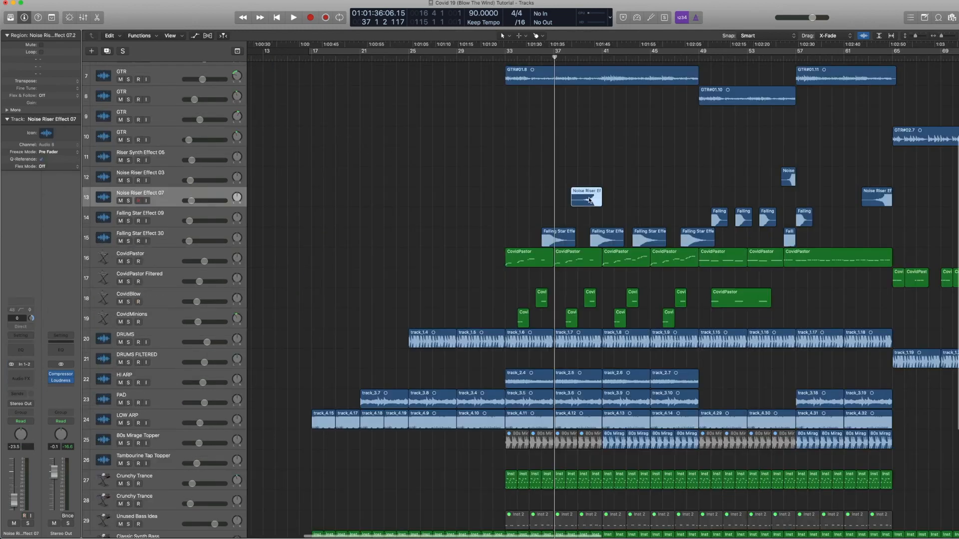
pyautogui.hotkey('ctrl', 's')
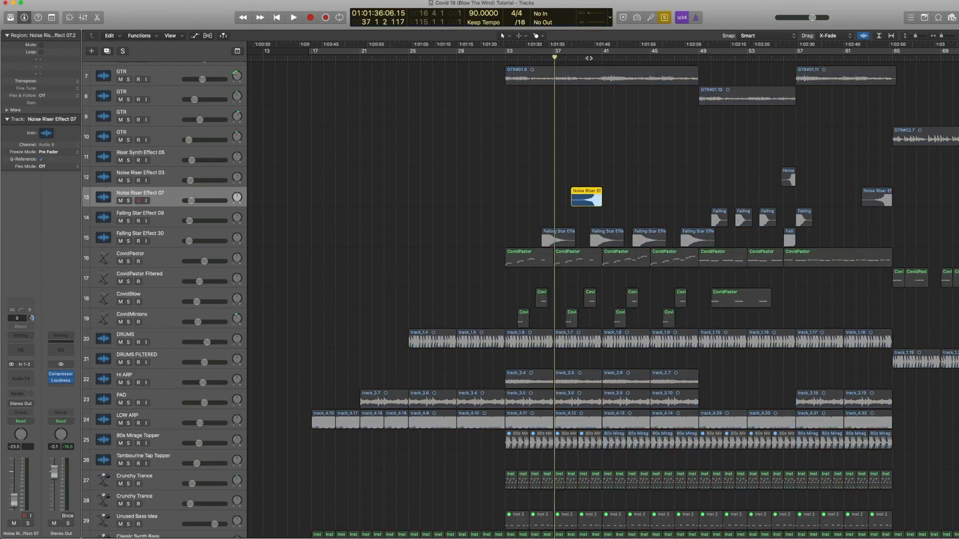
pyautogui.click(589, 58)
pyautogui.press('space')
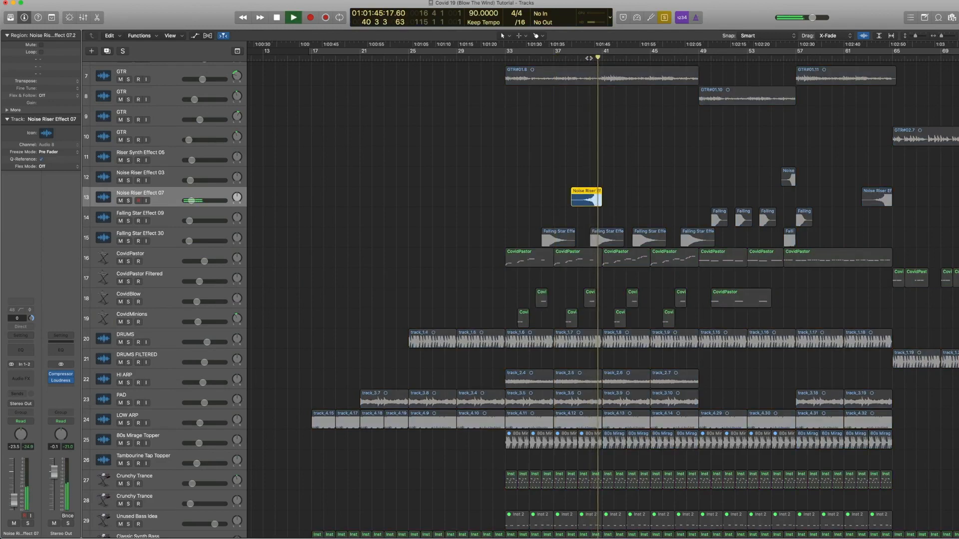
pyautogui.press('space')
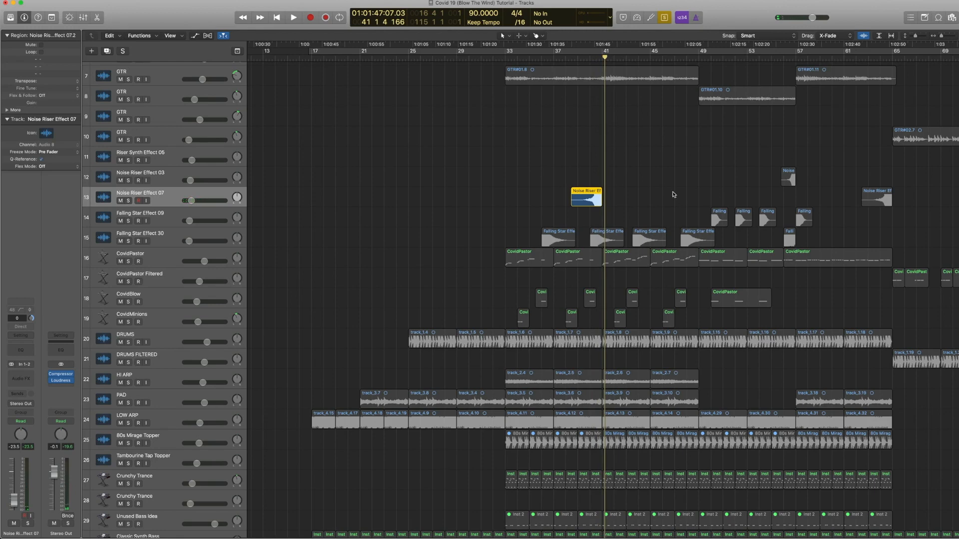
pyautogui.hotkey('ctrl', 's')
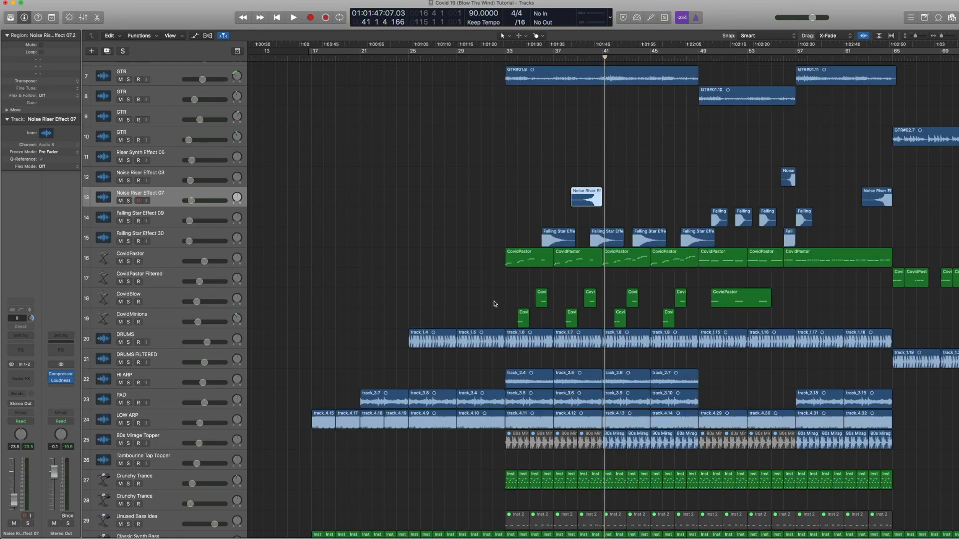
# Step: Play the full arrangement from around bar 36 and again from bar 41
pyautogui.scroll(-4, 508, 307)
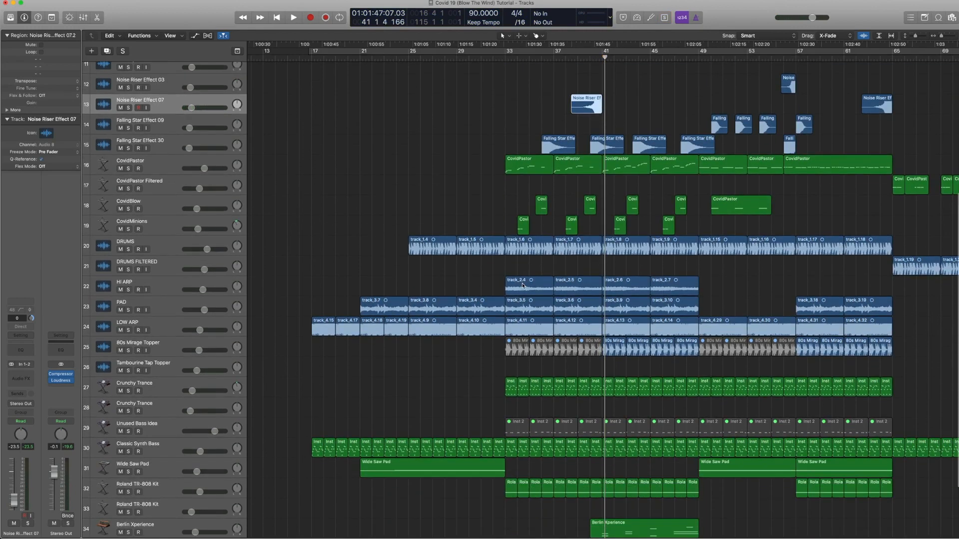
pyautogui.click(531, 59)
pyautogui.press('space')
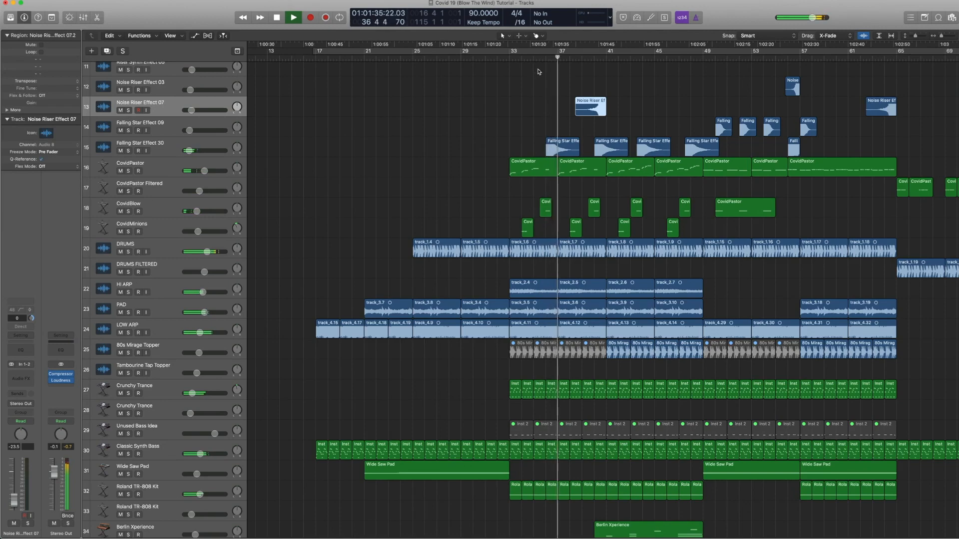
pyautogui.press('space')
pyautogui.click(587, 59)
pyautogui.press('space')
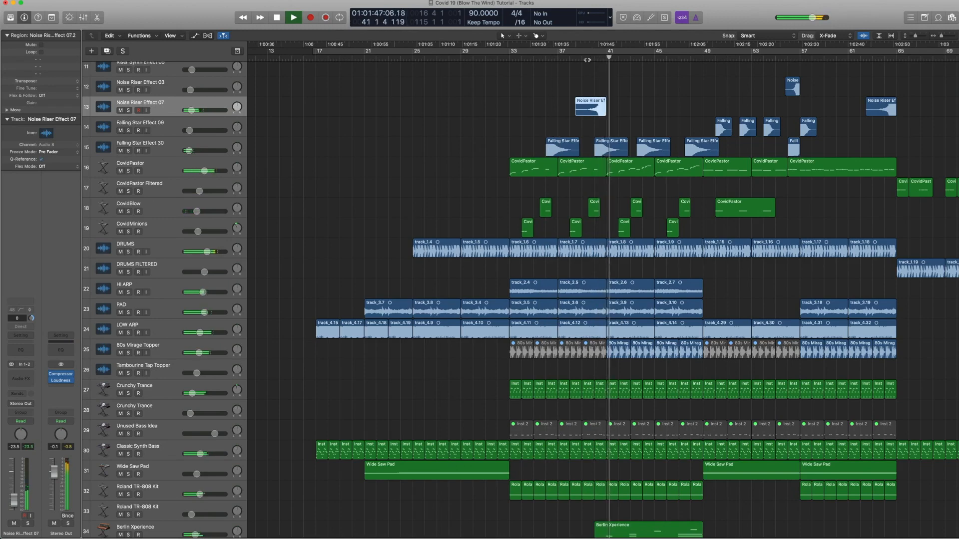
pyautogui.press('space')
# Step: Select the Big Sweeper track and open its Retro Synth instrument to inspect the preset menu, then close it
pyautogui.scroll(-5, 622, 173)
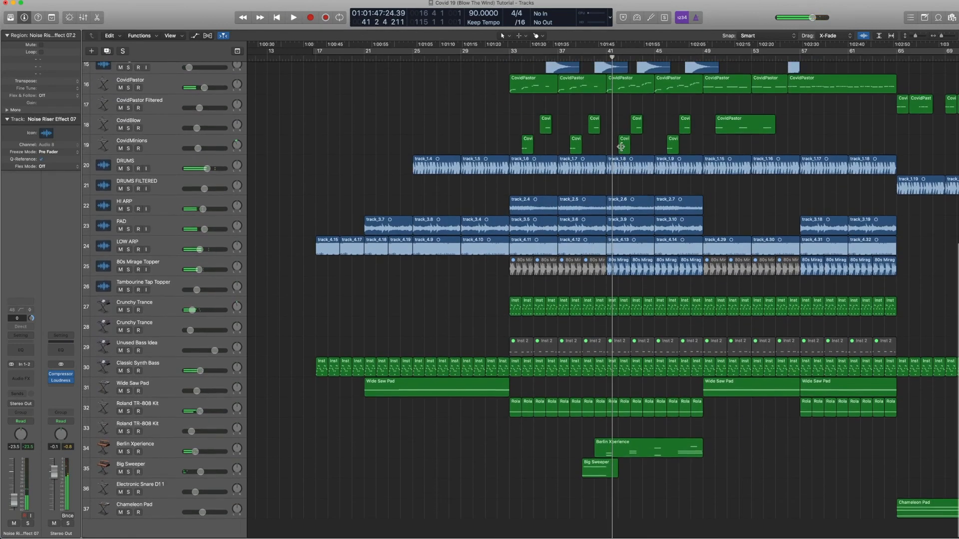
pyautogui.click(178, 467)
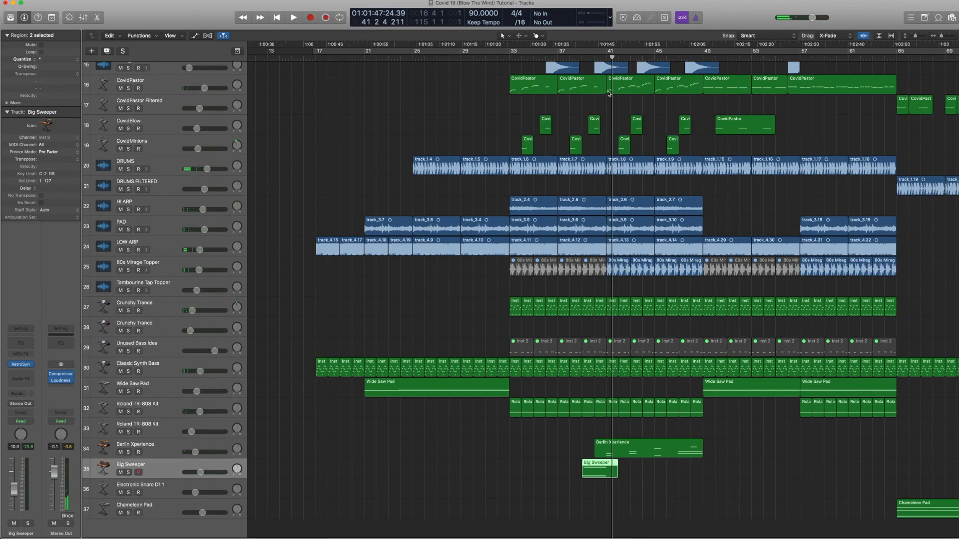
pyautogui.scroll(4, 581, 263)
pyautogui.scroll(-5, 580, 263)
pyautogui.scroll(1, 581, 264)
pyautogui.moveTo(22, 366)
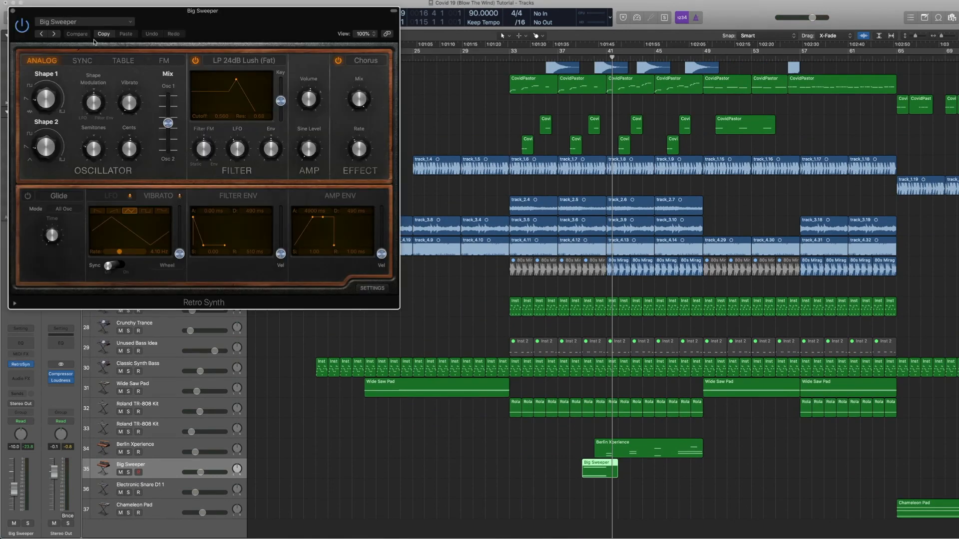
pyautogui.click(130, 23)
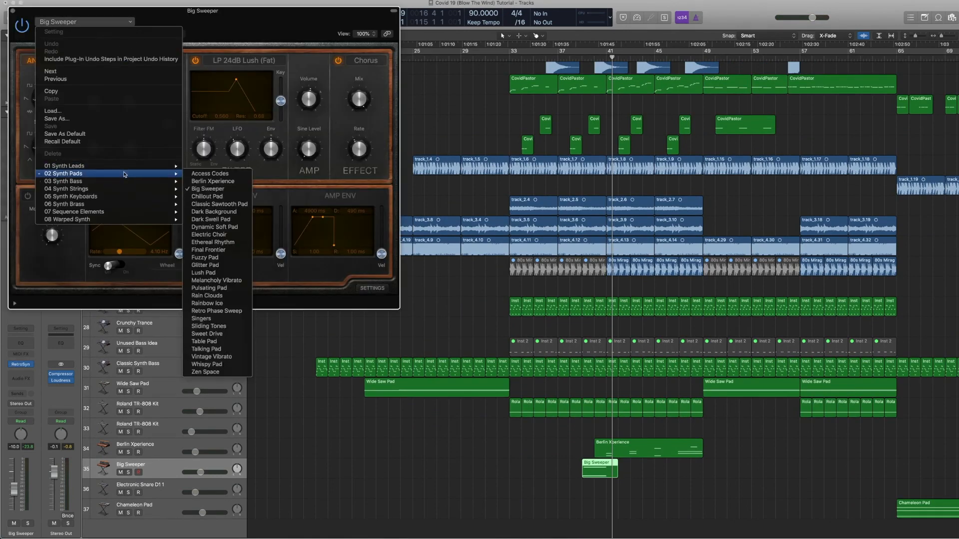
pyautogui.click(217, 183)
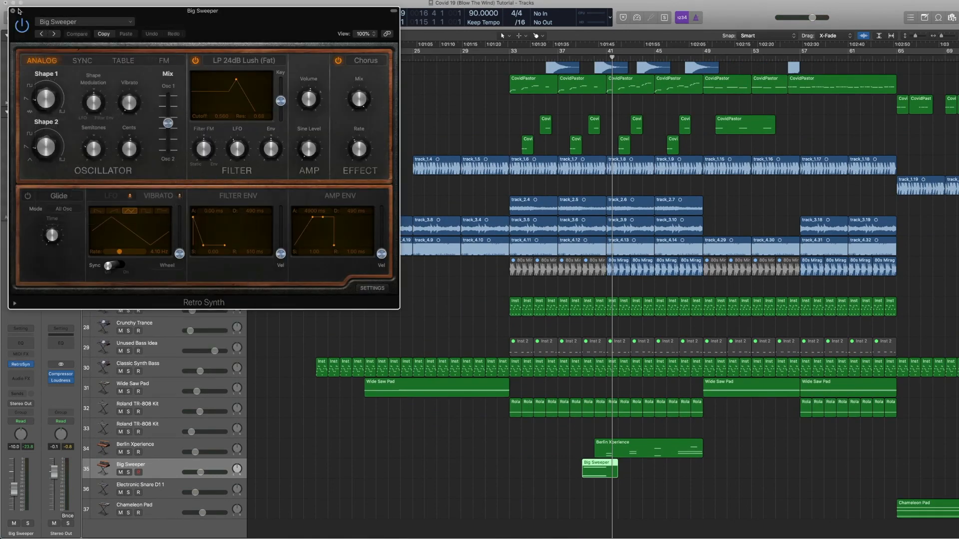
pyautogui.click(14, 10)
# Step: Play the soloed Big Sweeper region from around bar 38, then release the solo
pyautogui.click(581, 59)
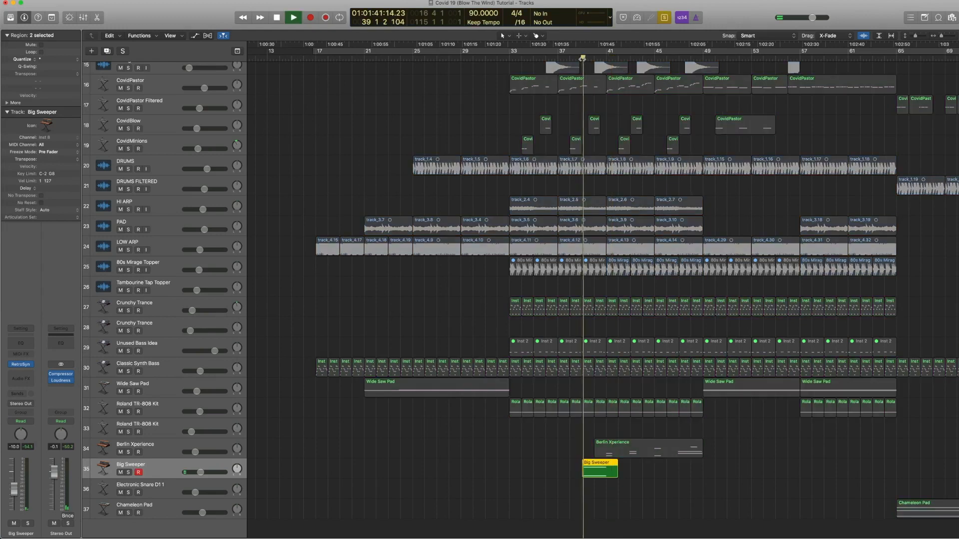
pyautogui.press('space')
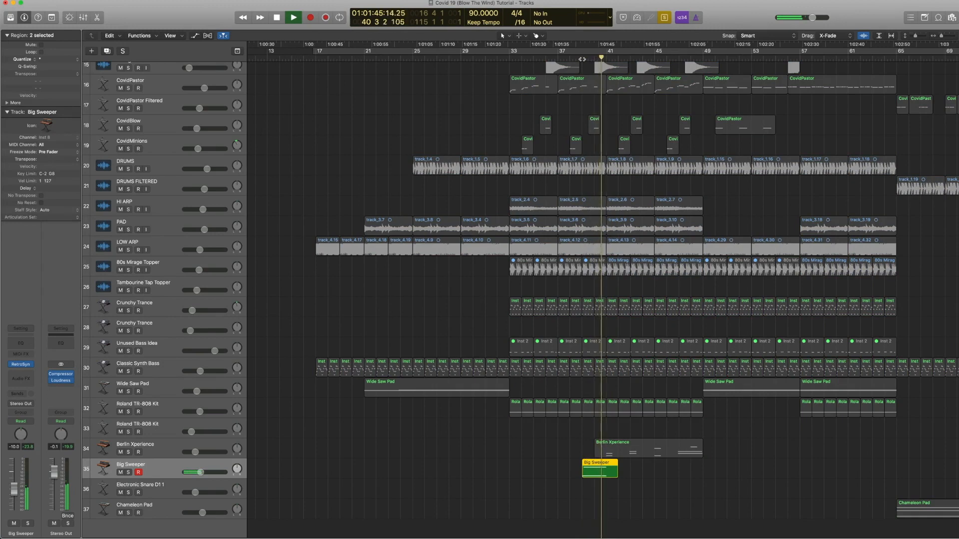
pyautogui.press('space')
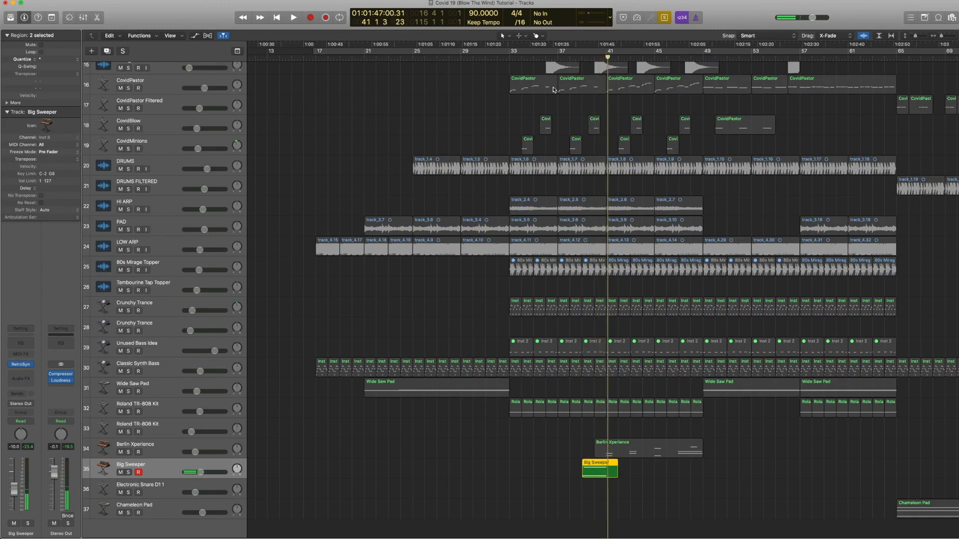
pyautogui.hotkey('ctrl', 's')
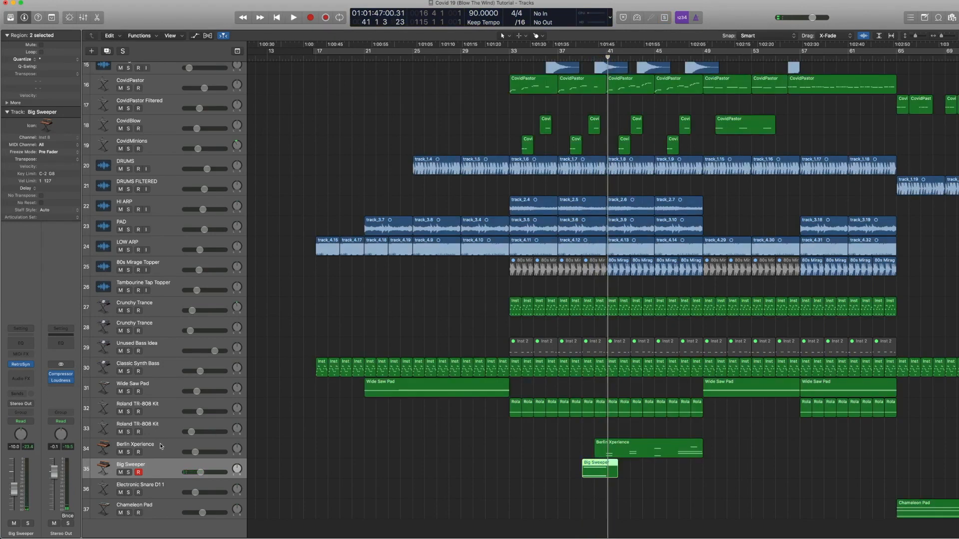
# Step: Select the Berlin Xperience track and open its region in the Piano Roll editor
pyautogui.click(160, 442)
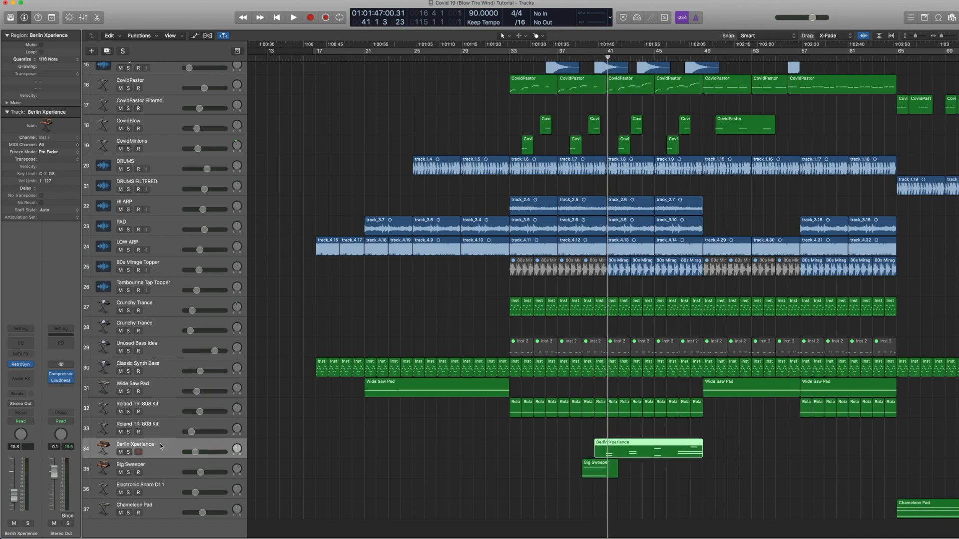
pyautogui.doubleClick(625, 443)
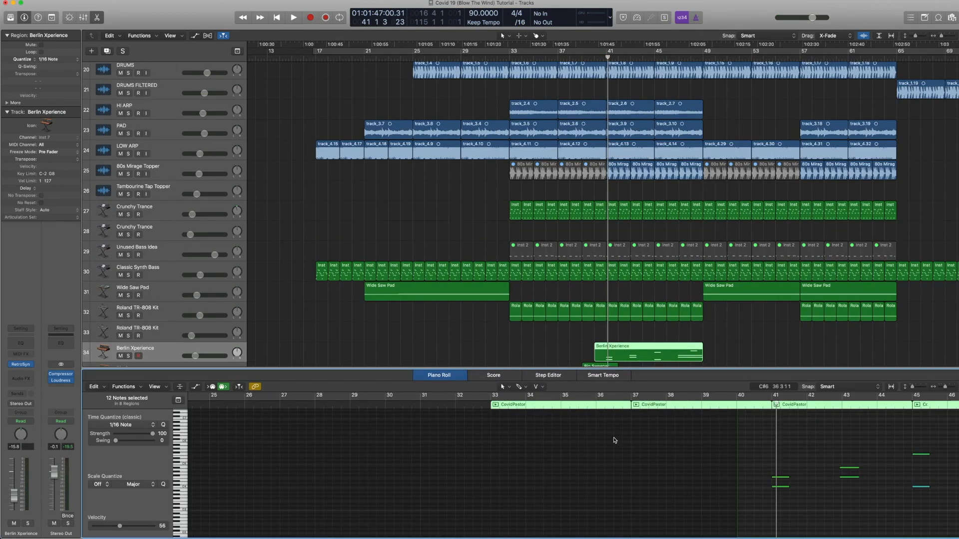
pyautogui.scroll(5, 618, 124)
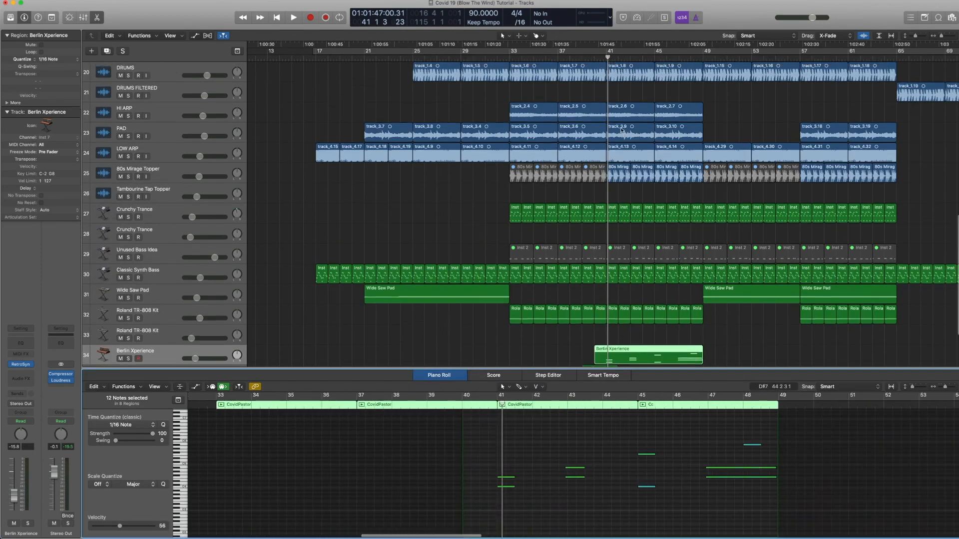
pyautogui.scroll(-10, 618, 124)
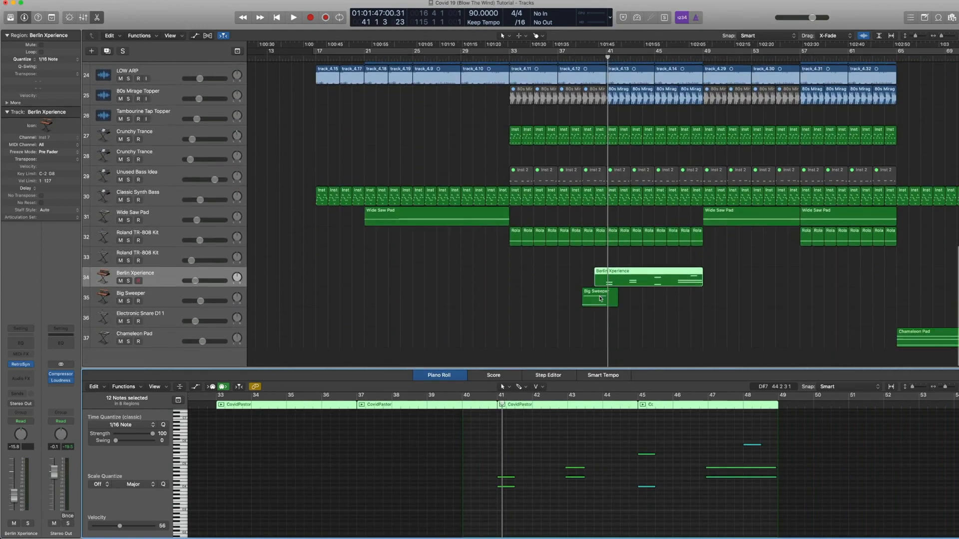
pyautogui.scroll(5, 595, 225)
pyautogui.scroll(-5, 600, 190)
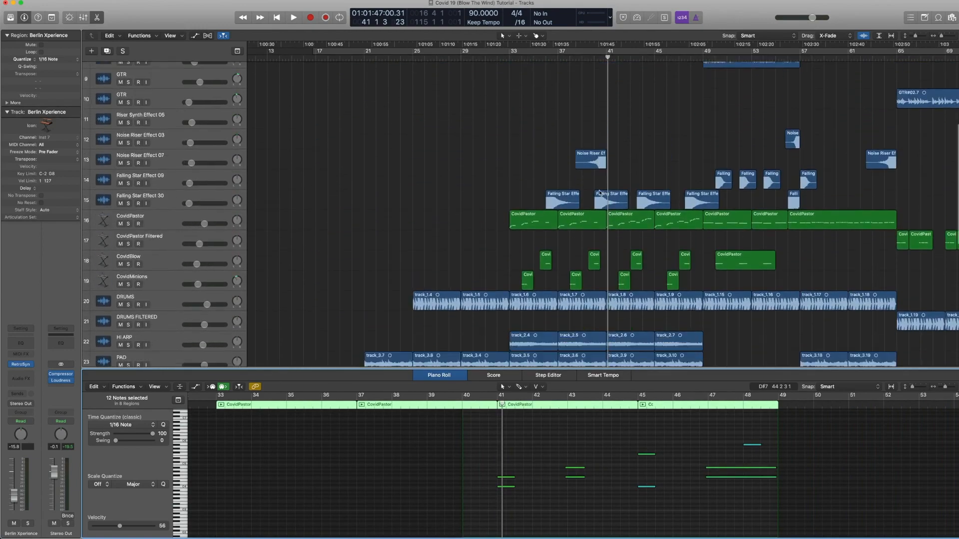
pyautogui.scroll(1, 600, 190)
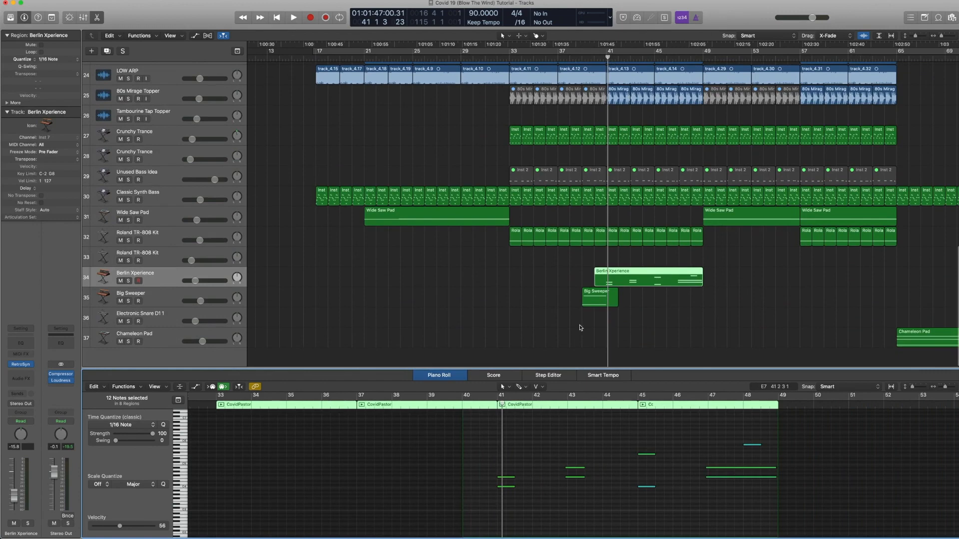
pyautogui.click(649, 277)
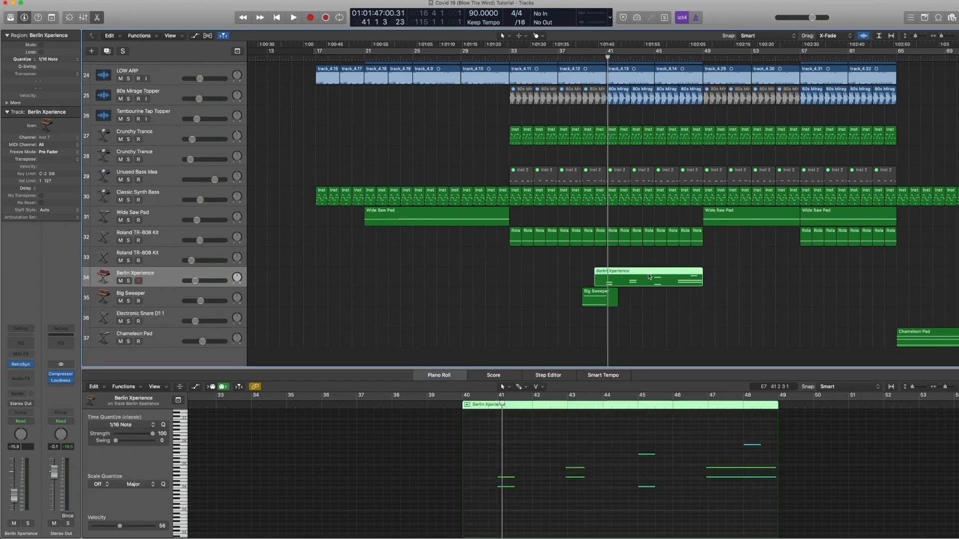
# Step: Open Berlin Xperience's Retro Synth preset menu, close the plugin, and play the region from bar 41
pyautogui.click(23, 367)
pyautogui.click(128, 23)
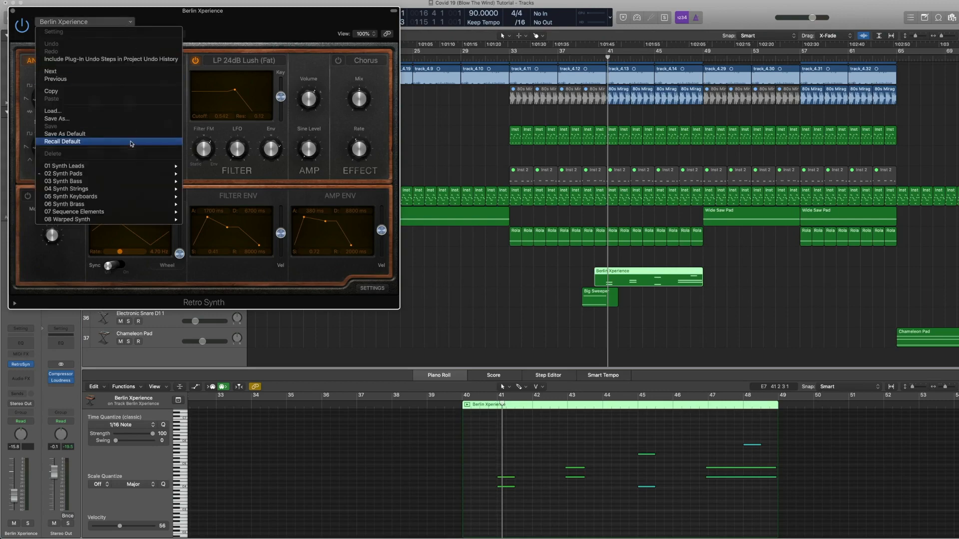
pyautogui.click(11, 8)
pyautogui.click(11, 8)
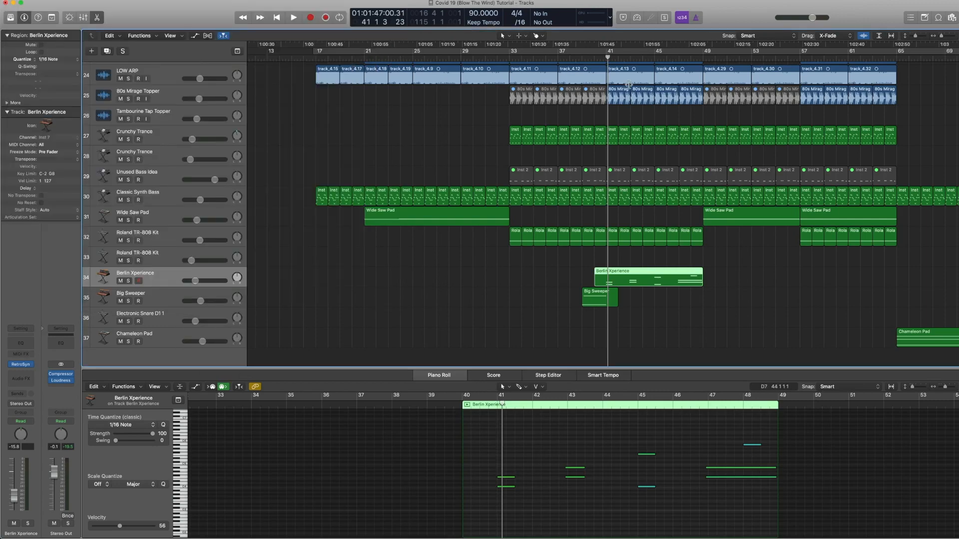
pyautogui.press('space')
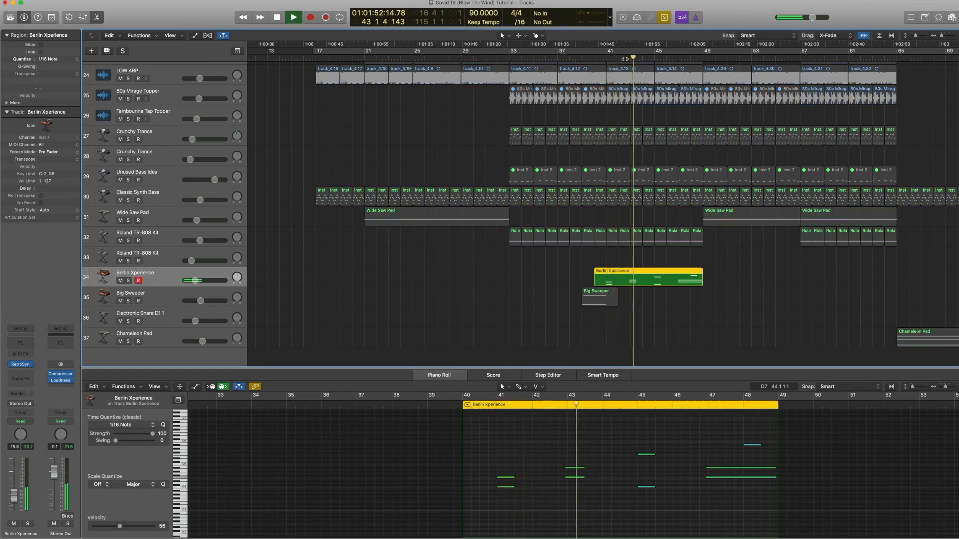
pyautogui.press('space')
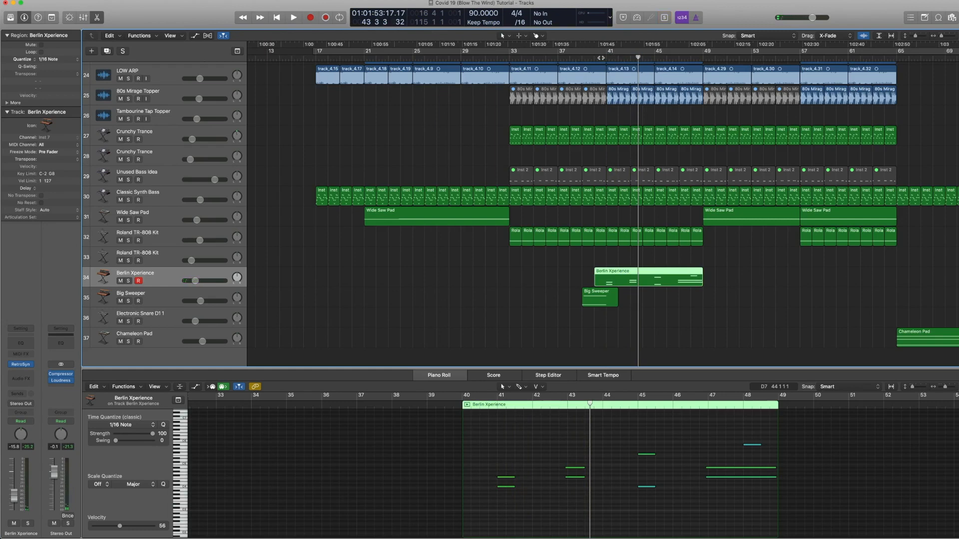
# Step: Play the Berlin Xperience region from bar 40
pyautogui.click(601, 58)
pyautogui.click(600, 58)
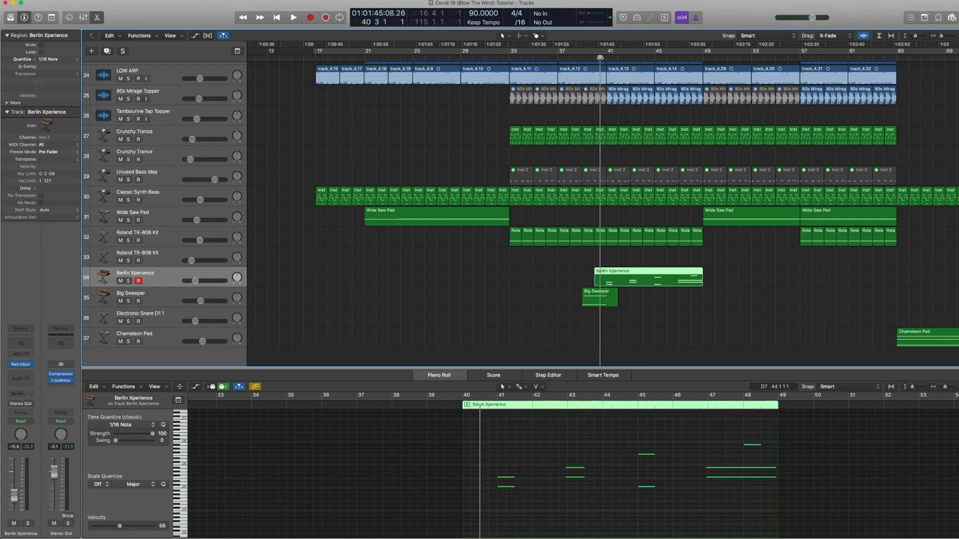
pyautogui.press('space')
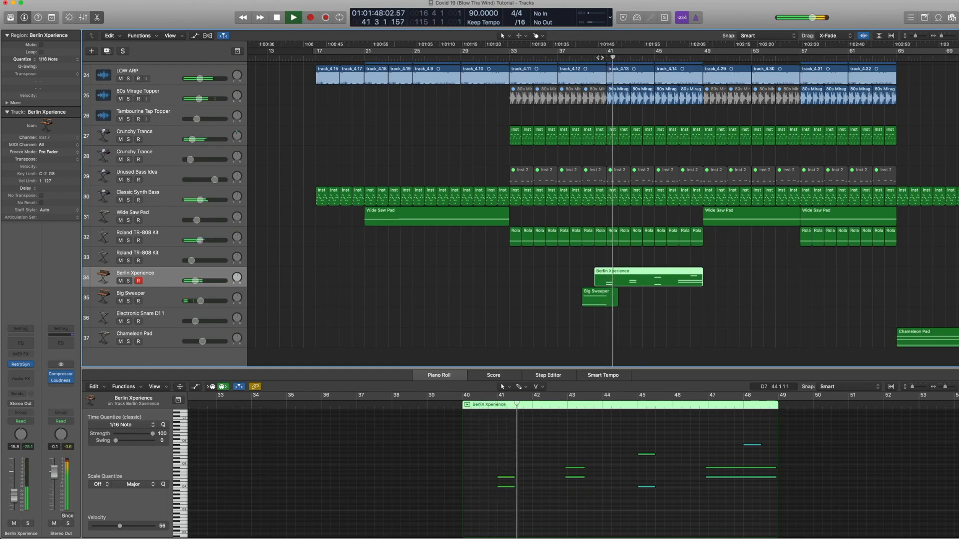
pyautogui.press('space')
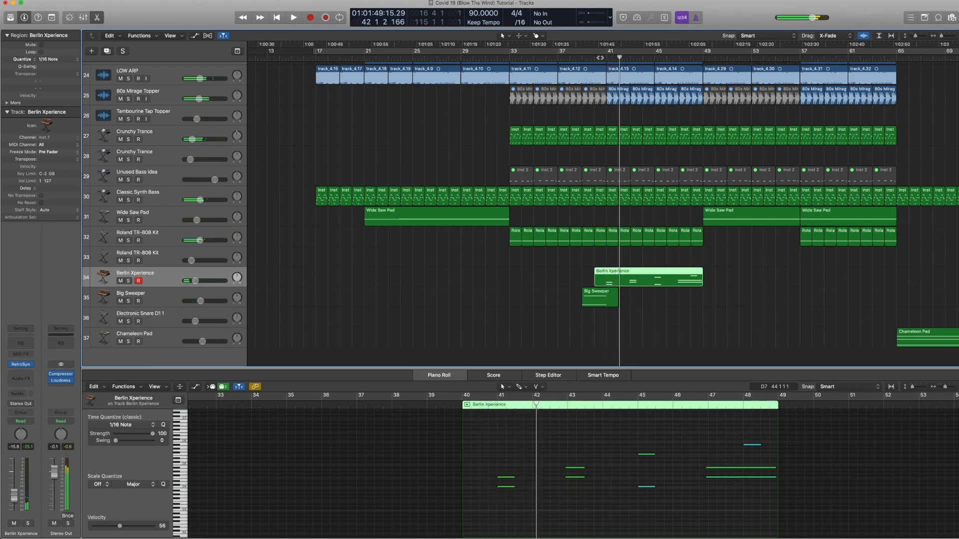
# Step: Close the Piano Roll and select four 80s Mirage Topper regions between bars 41 and 49
pyautogui.scroll(2, 627, 95)
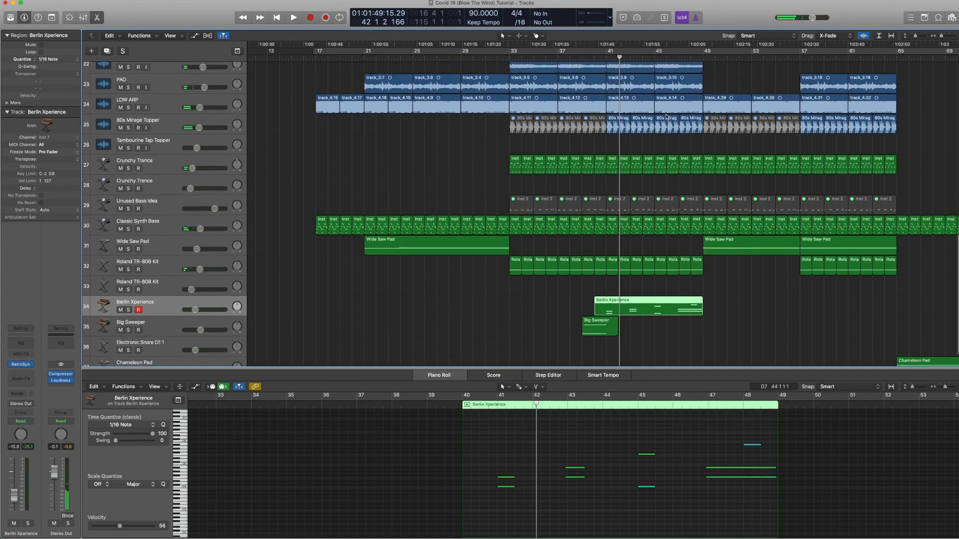
pyautogui.press('p')
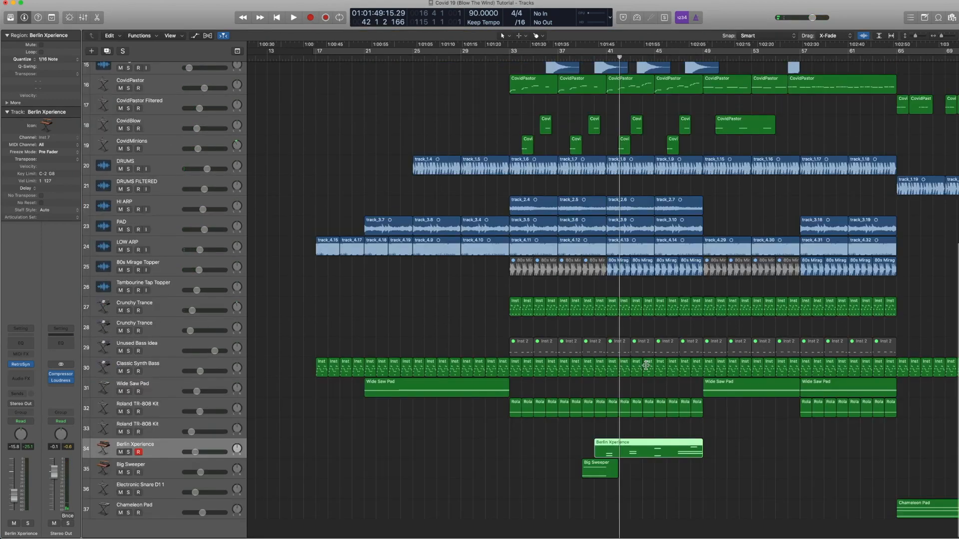
pyautogui.scroll(5, 627, 356)
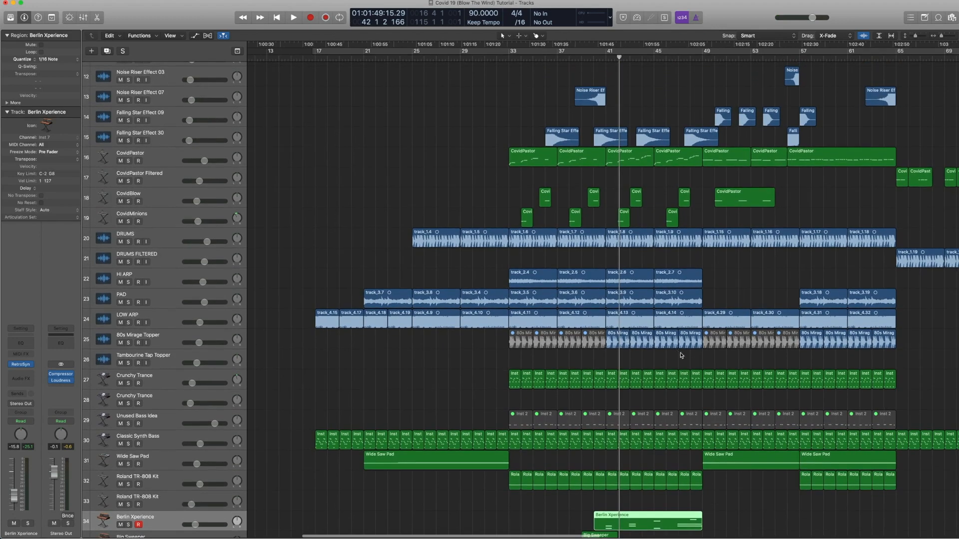
pyautogui.moveTo(699, 359); pyautogui.dragTo(616, 345)
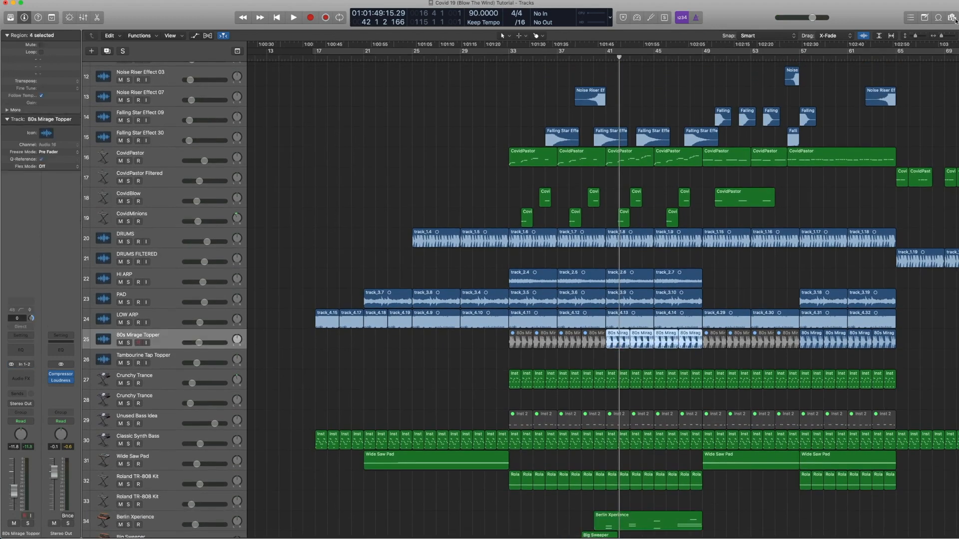
# Step: Search the loop library for topper loops, then clear the search and close the loop browser
pyautogui.click(939, 19)
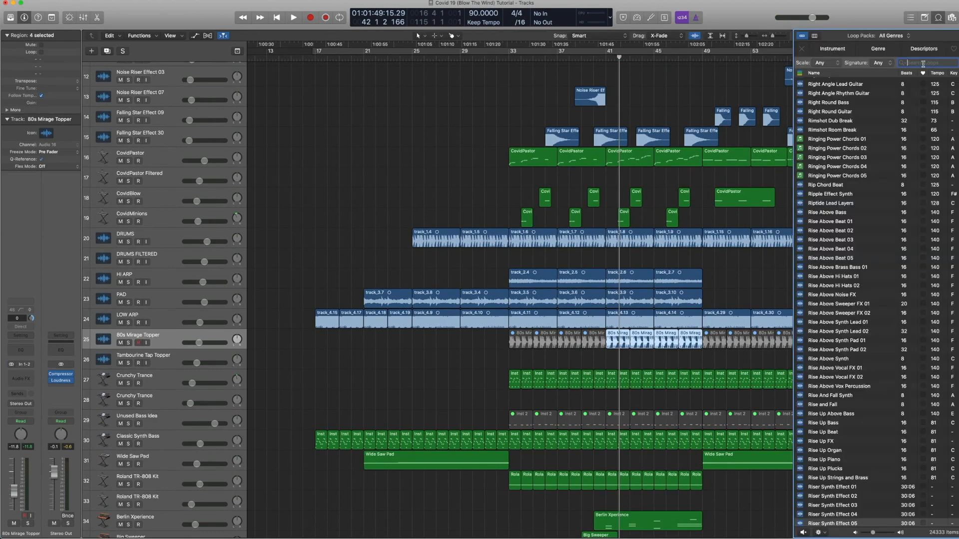
pyautogui.write('topper')
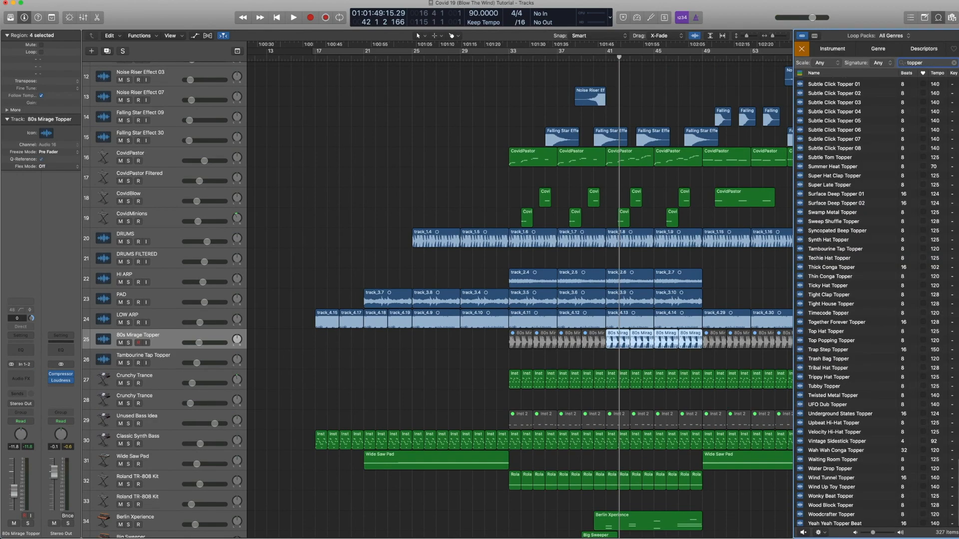
pyautogui.scroll(20, 855, 204)
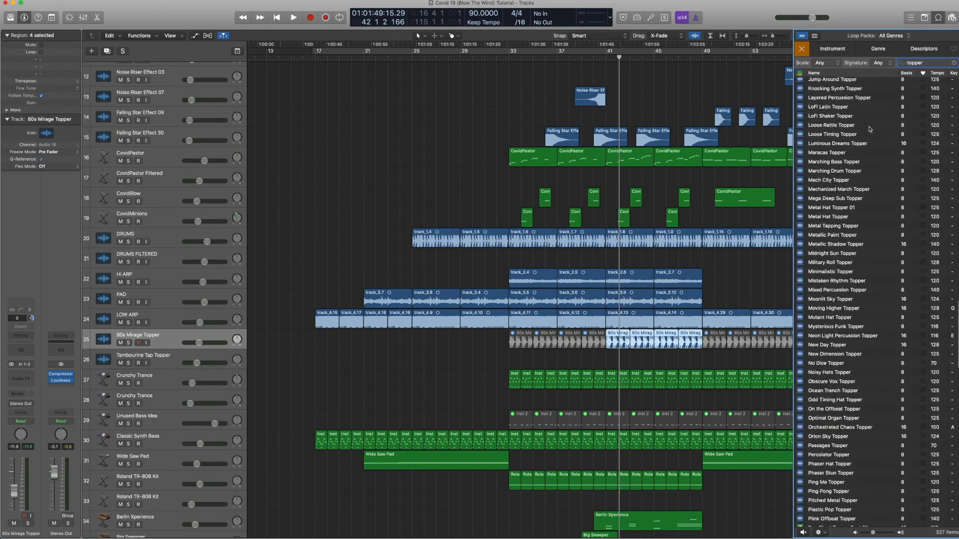
pyautogui.scroll(10, 870, 129)
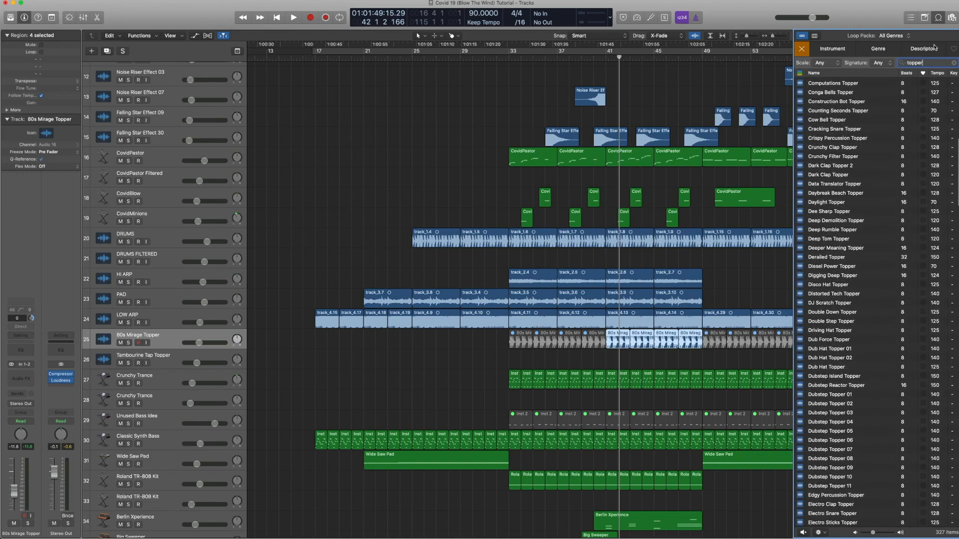
pyautogui.click(953, 63)
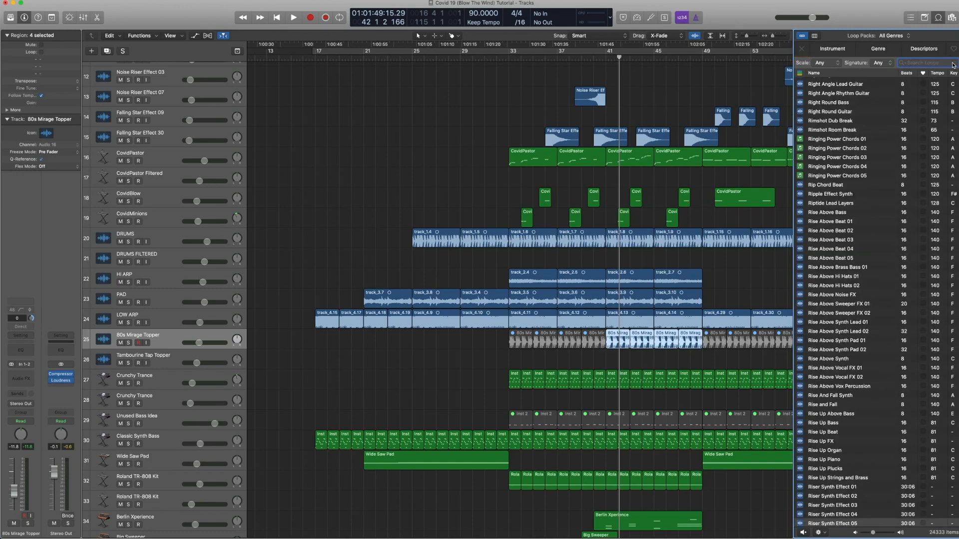
pyautogui.click(933, 18)
# Step: Solo and play the selected 80s Mirage Topper regions, then release the solo
pyautogui.hotkey('ctrl', 's')
pyautogui.press('space')
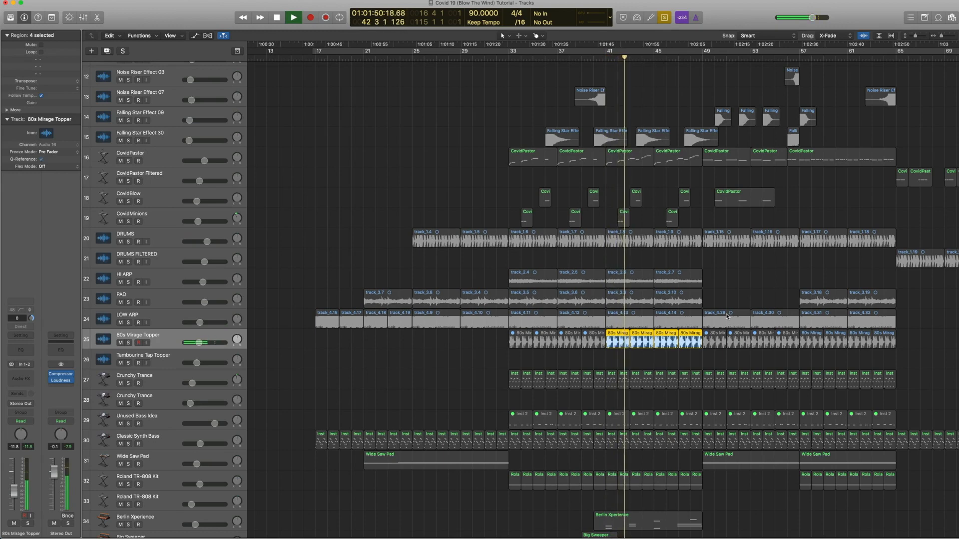
pyautogui.press('space')
pyautogui.hotkey('ctrl', 's')
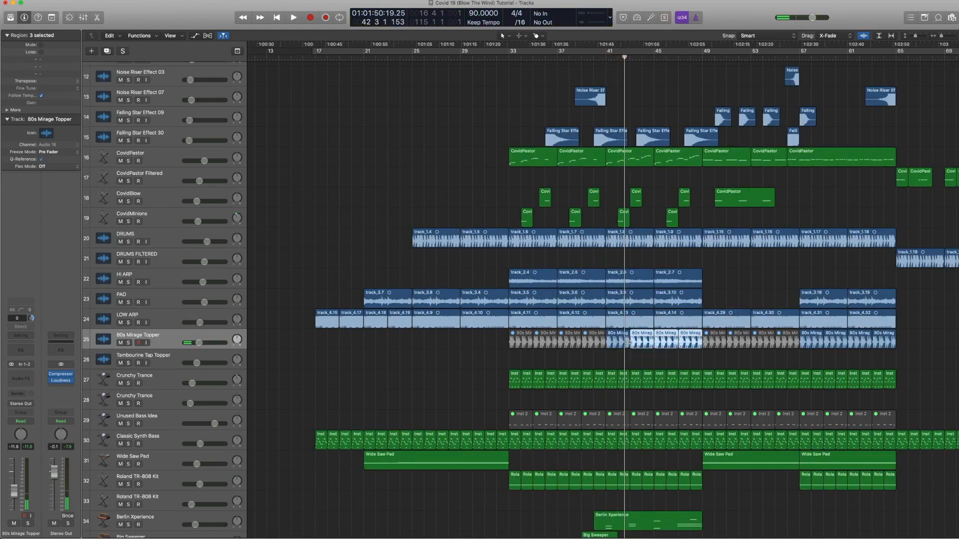
# Step: Select the 80s Mirage Topper, DRUMS and Roland TR-808 Kit regions at bar 41, solo and play them, then release the solo
pyautogui.click(618, 344)
pyautogui.keyDown('shift'); pyautogui.click(621, 245); pyautogui.keyUp('shift')
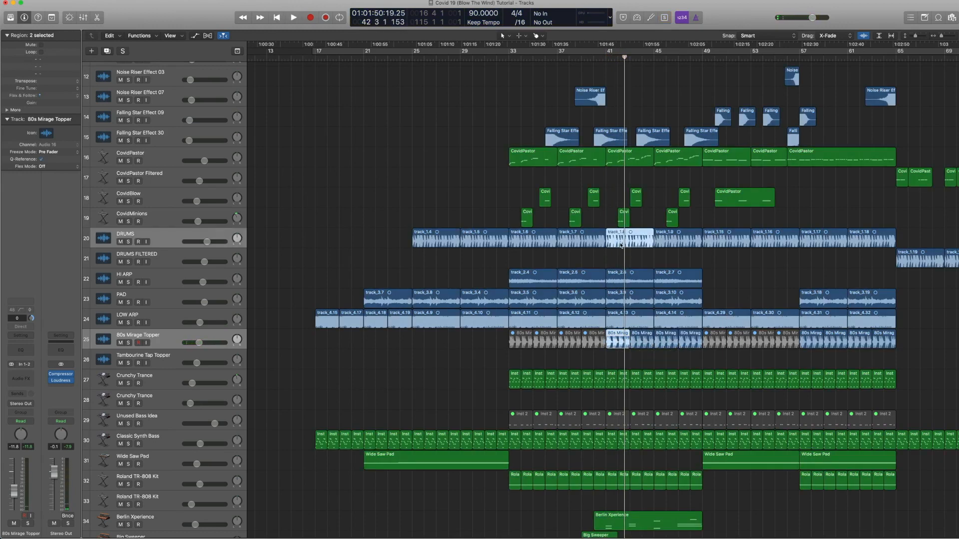
pyautogui.keyDown('shift'); pyautogui.click(618, 477); pyautogui.keyUp('shift')
pyautogui.keyDown('shift'); pyautogui.click(624, 482); pyautogui.keyUp('shift')
pyautogui.hotkey('ctrl', 's')
pyautogui.press('space')
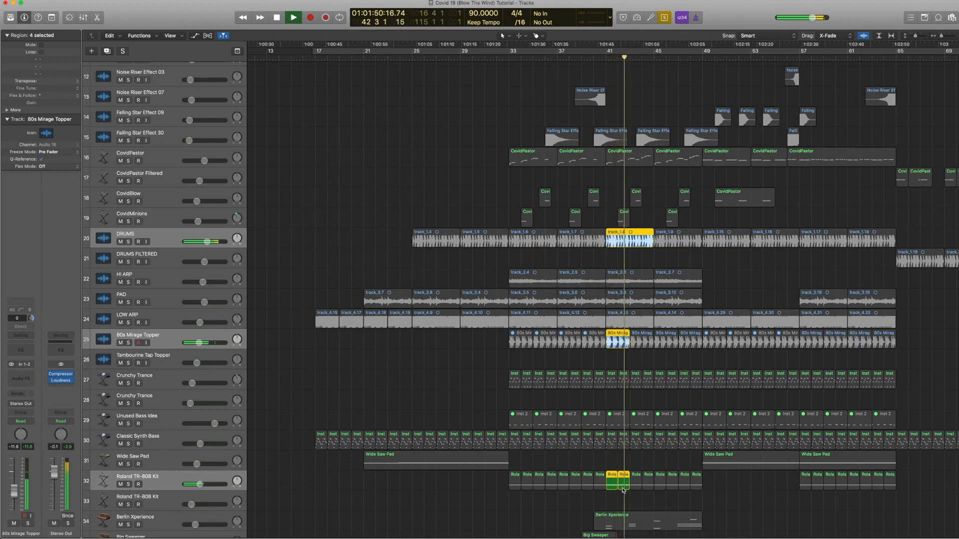
pyautogui.hotkey('ctrl', 's')
pyautogui.press('space')
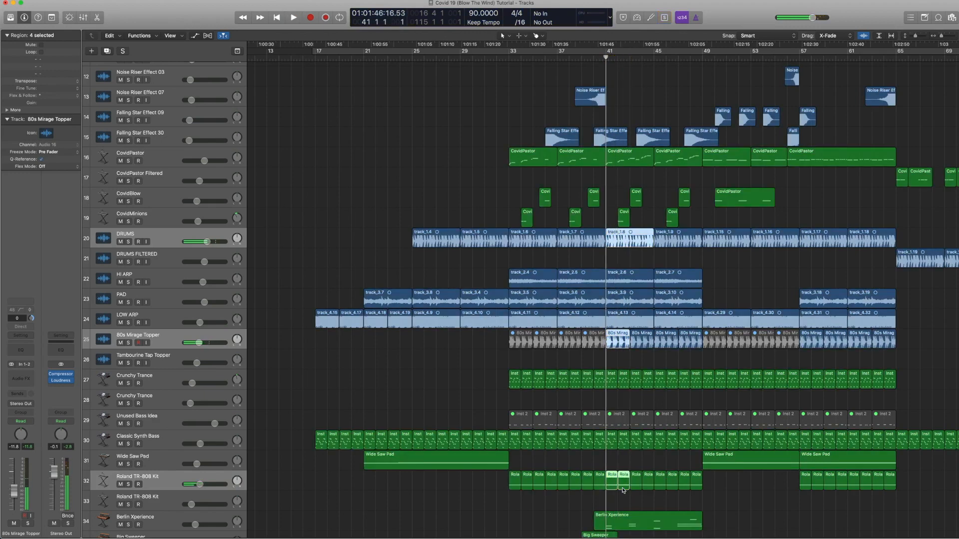
# Step: Play the full arrangement around bar 42 and deselect all regions
pyautogui.press('space')
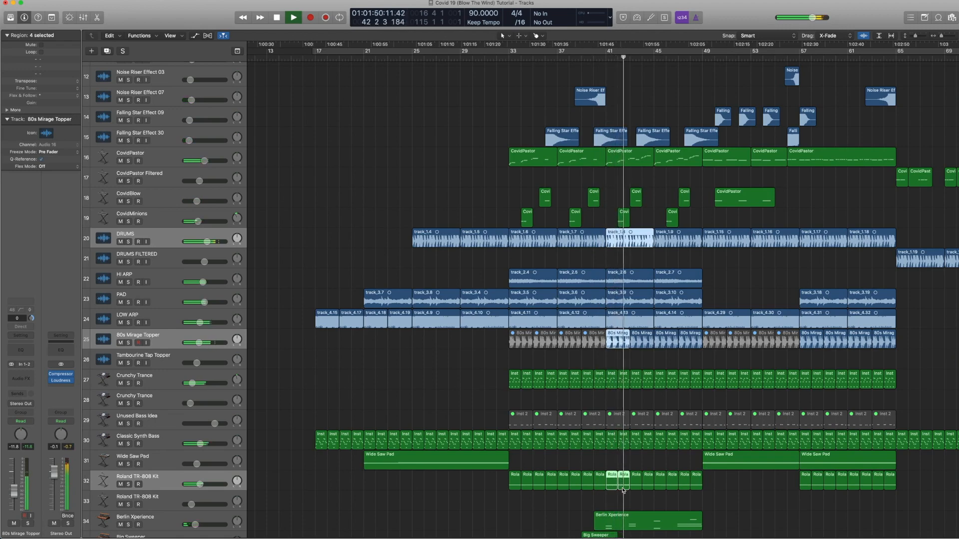
pyautogui.press('space')
pyautogui.click(660, 361)
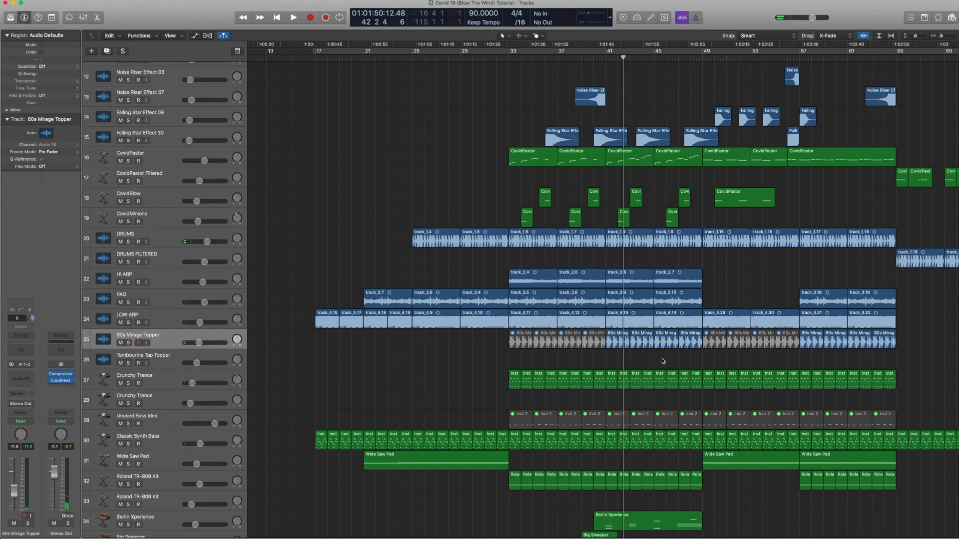
# Step: Select the GTR#01.8 region starting at bar 33 on GTR track 7
pyautogui.scroll(-3, 660, 362)
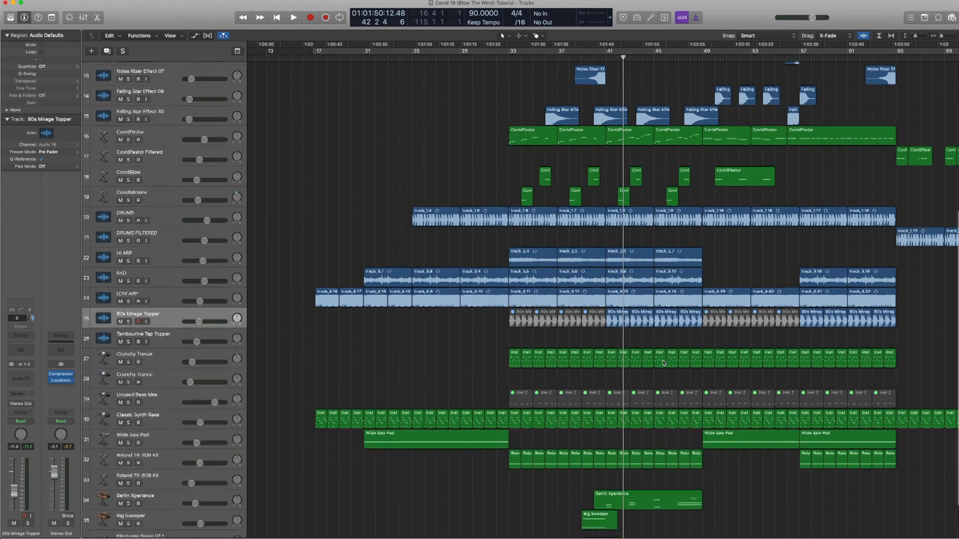
pyautogui.scroll(-5, 663, 370)
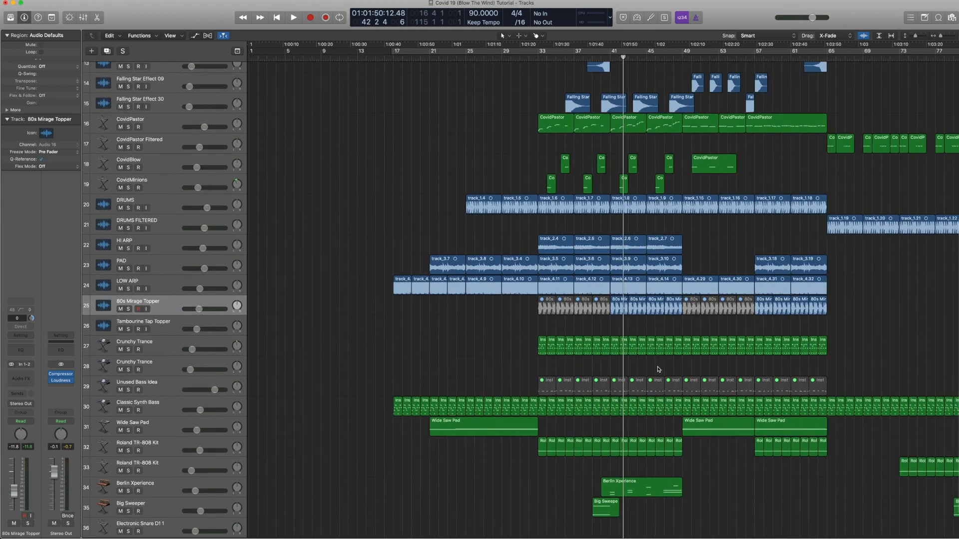
pyautogui.scroll(-4, 661, 350)
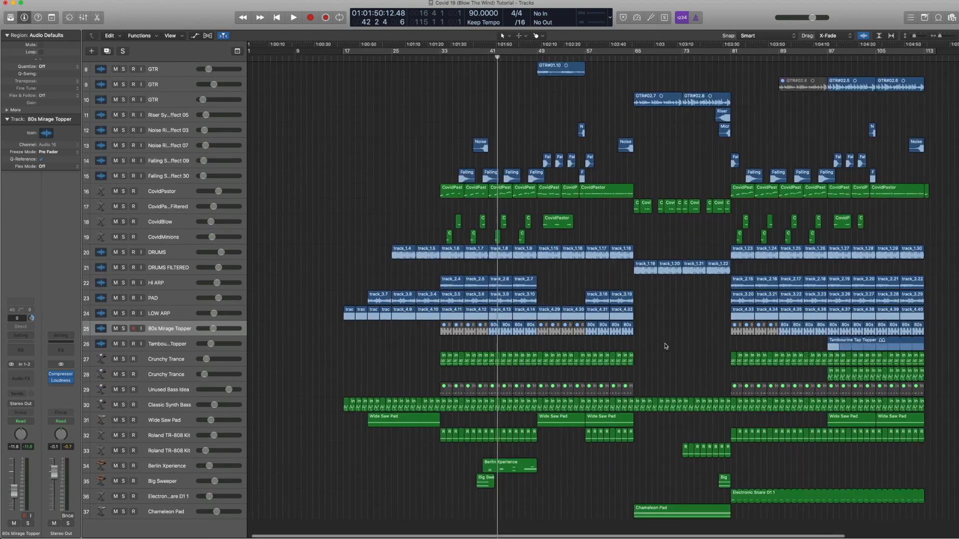
pyautogui.click(549, 425)
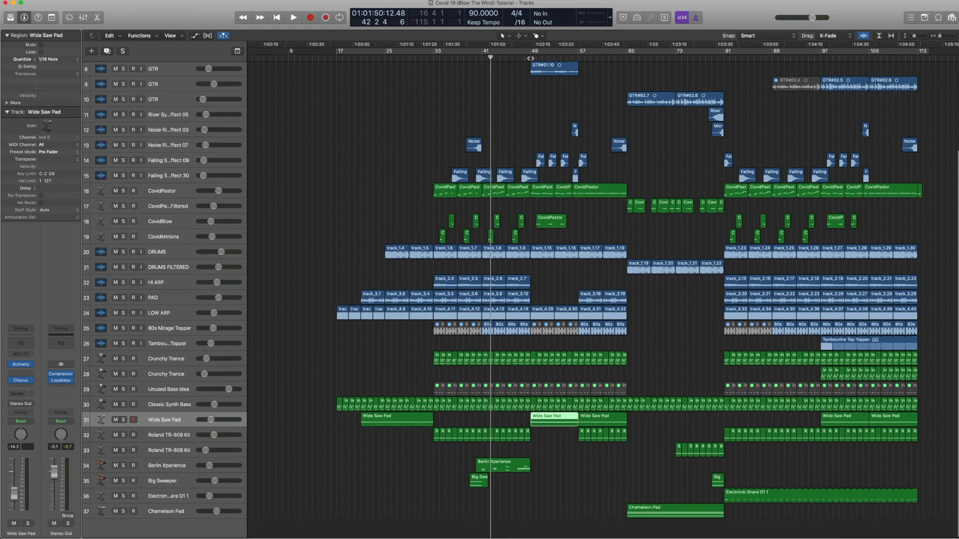
pyautogui.click(530, 58)
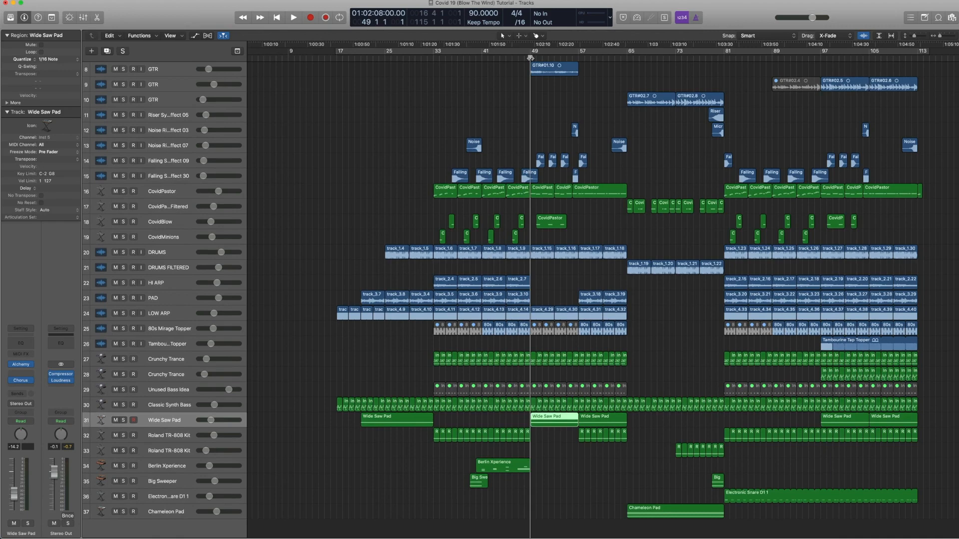
pyautogui.scroll(5, 456, 131)
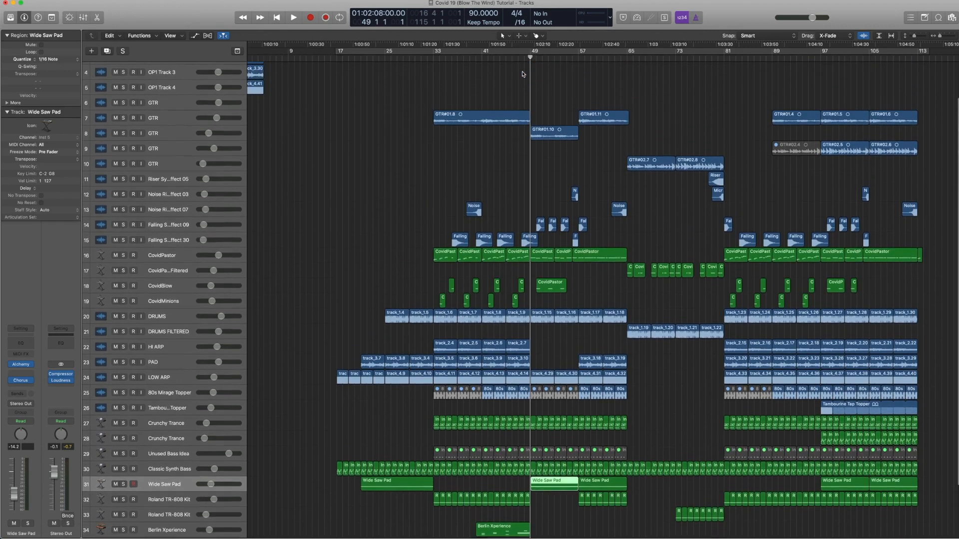
pyautogui.click(455, 131)
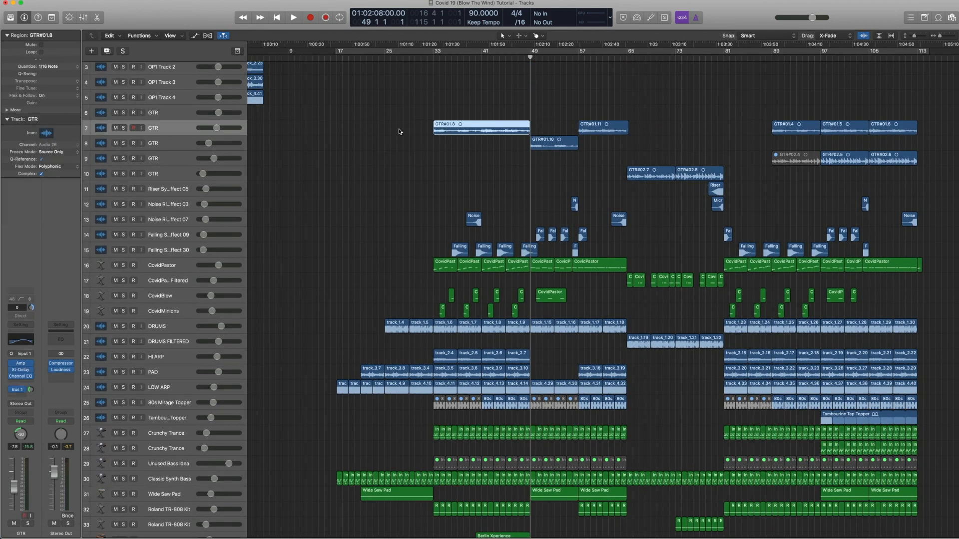
pyautogui.click(163, 115)
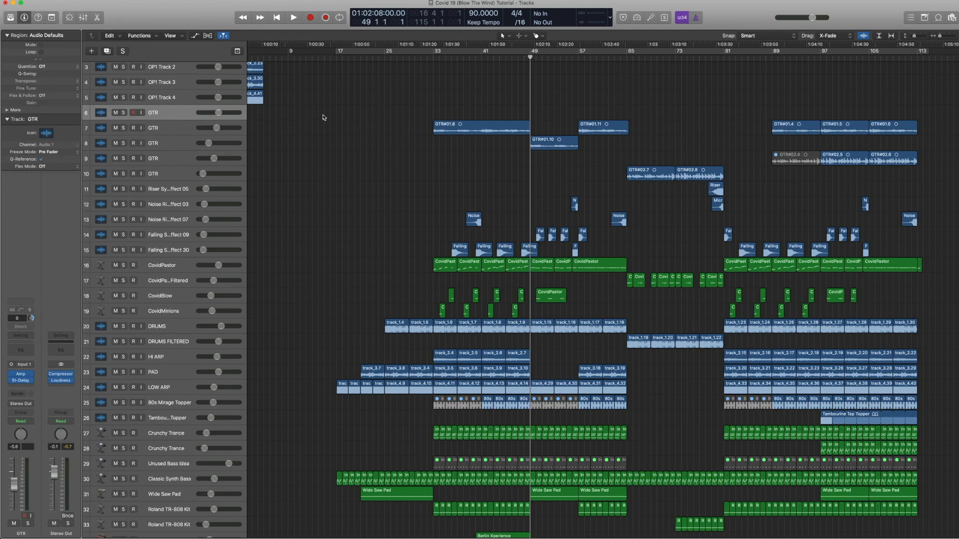
pyautogui.click(451, 128)
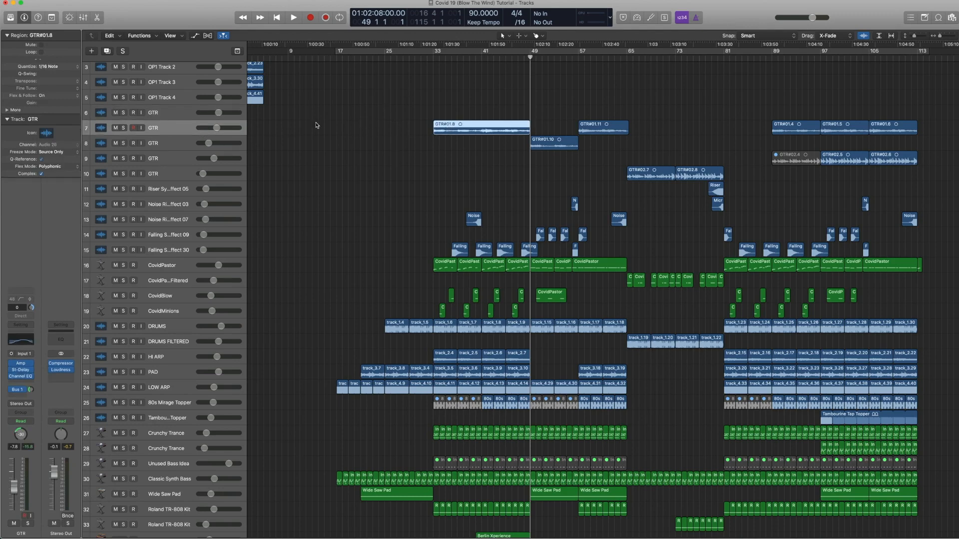
# Step: Play the soloed GTR#01.8 region from bar 33, release the solo and return the playhead to bar 33
pyautogui.click(433, 57)
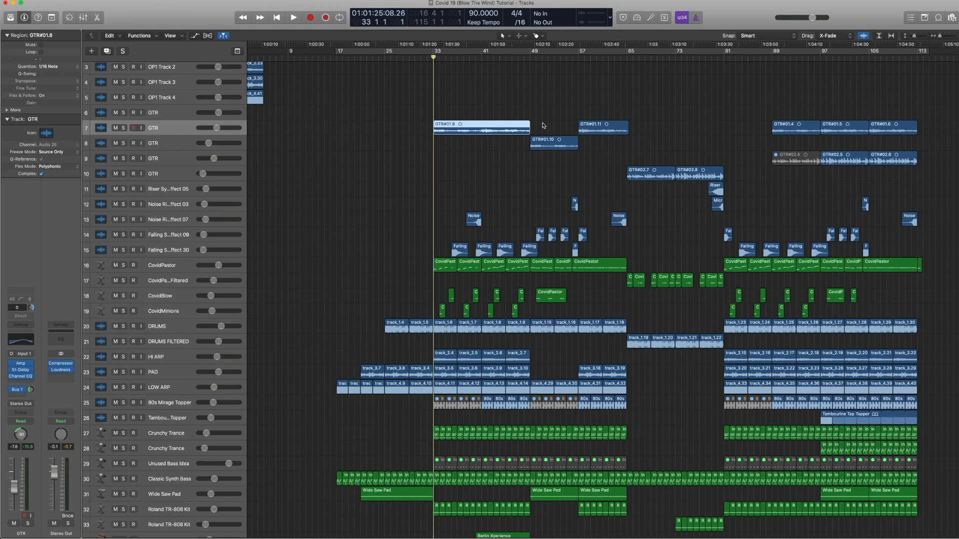
pyautogui.hotkey('ctrl', 's')
pyautogui.press('space')
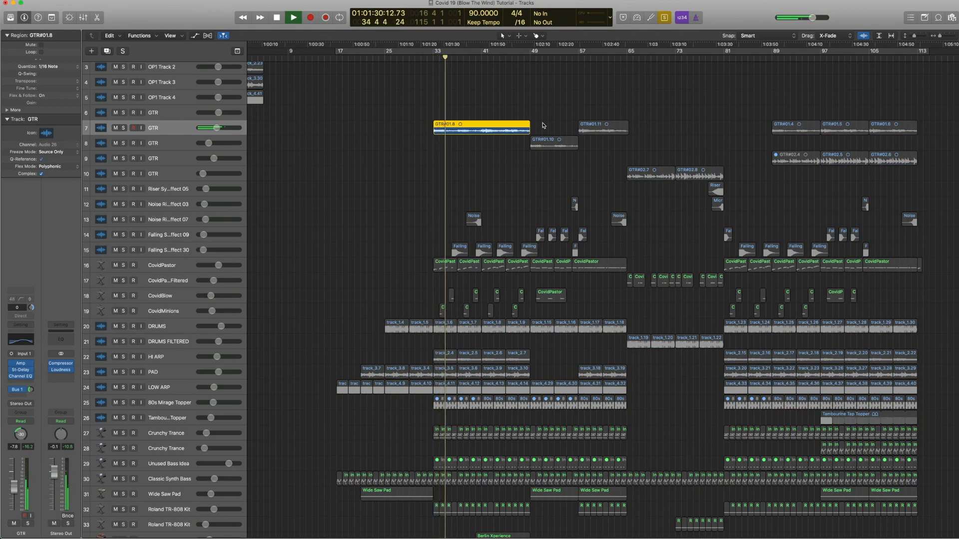
pyautogui.press('space')
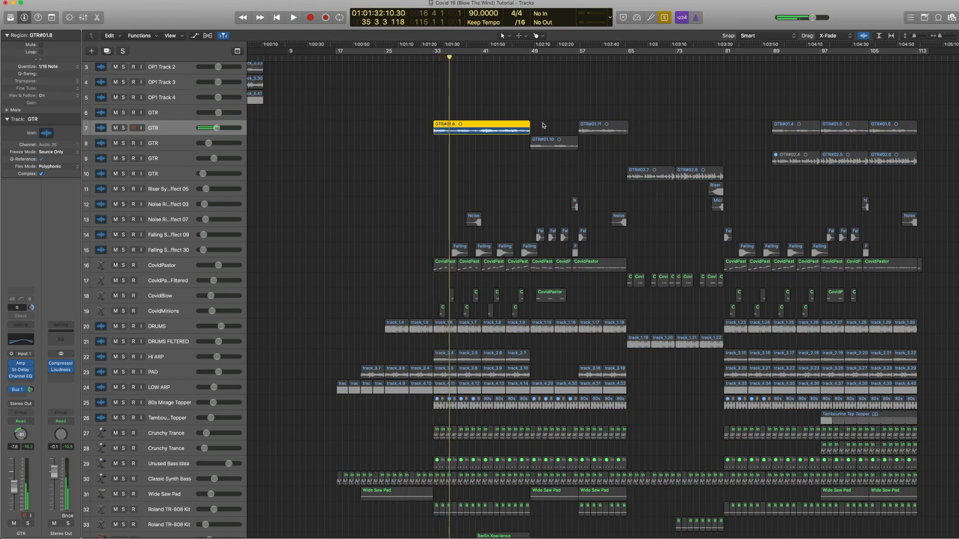
pyautogui.hotkey('ctrl', 's')
pyautogui.press(',')
pyautogui.press(',')
pyautogui.press(',')
pyautogui.press('.')
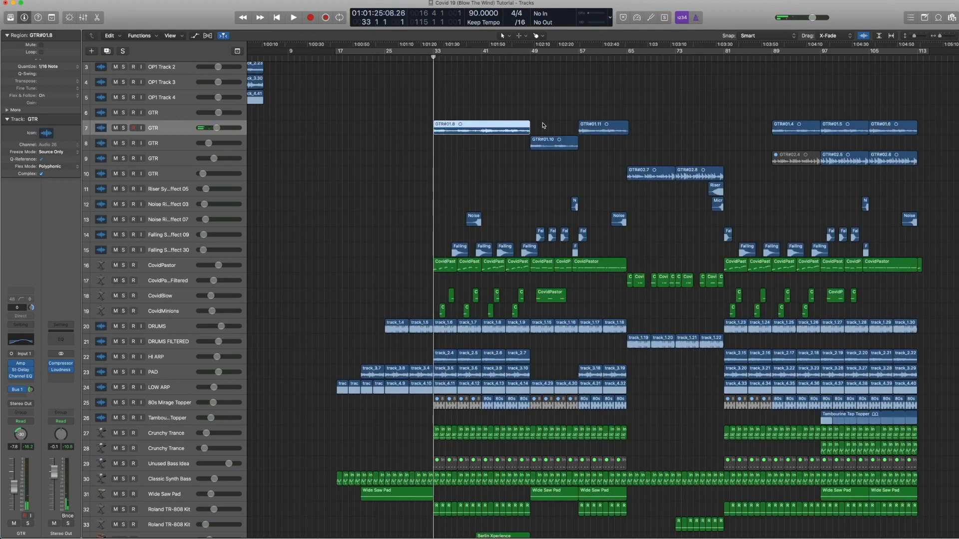
# Step: Open the GTR track's Amp Designer plugin and inspect its preset menu
pyautogui.click(21, 365)
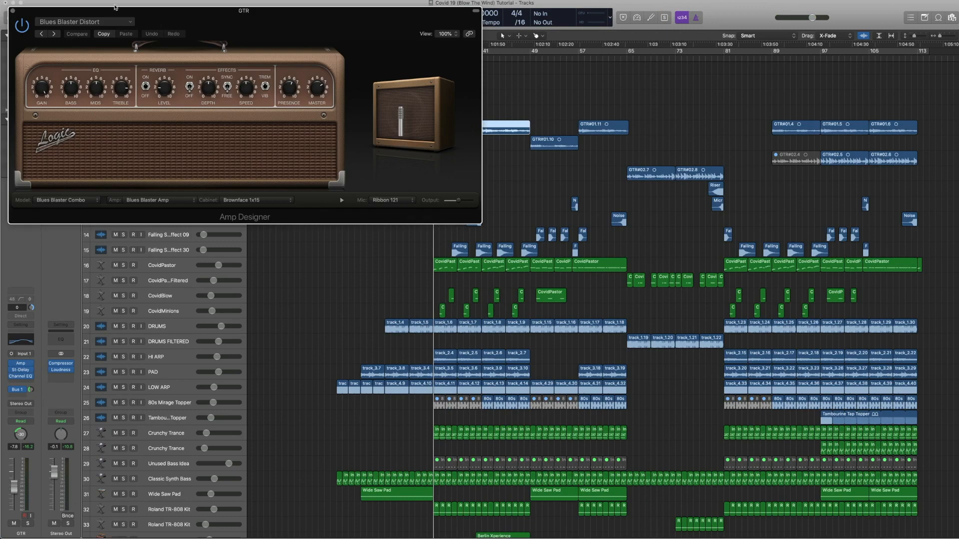
pyautogui.click(133, 22)
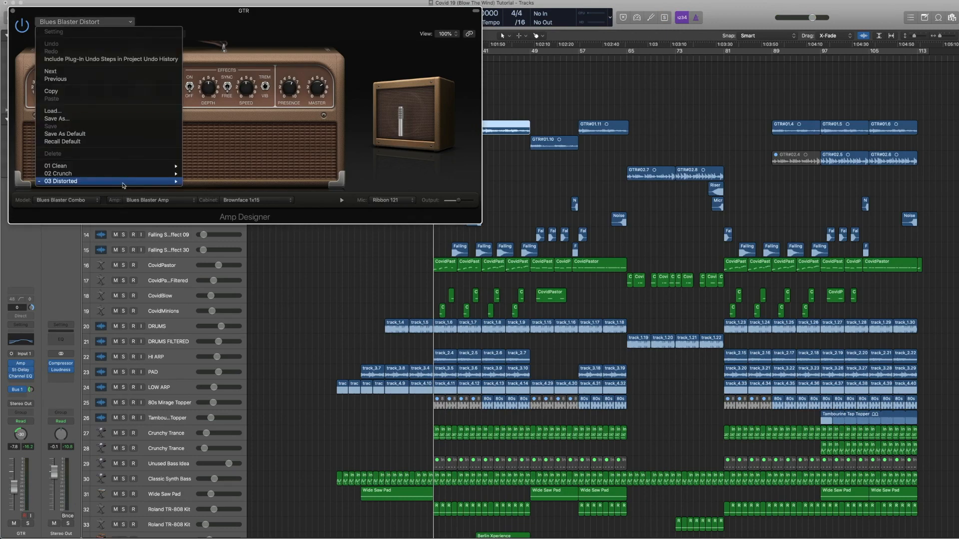
pyautogui.moveTo(124, 184)
pyautogui.click(217, 212)
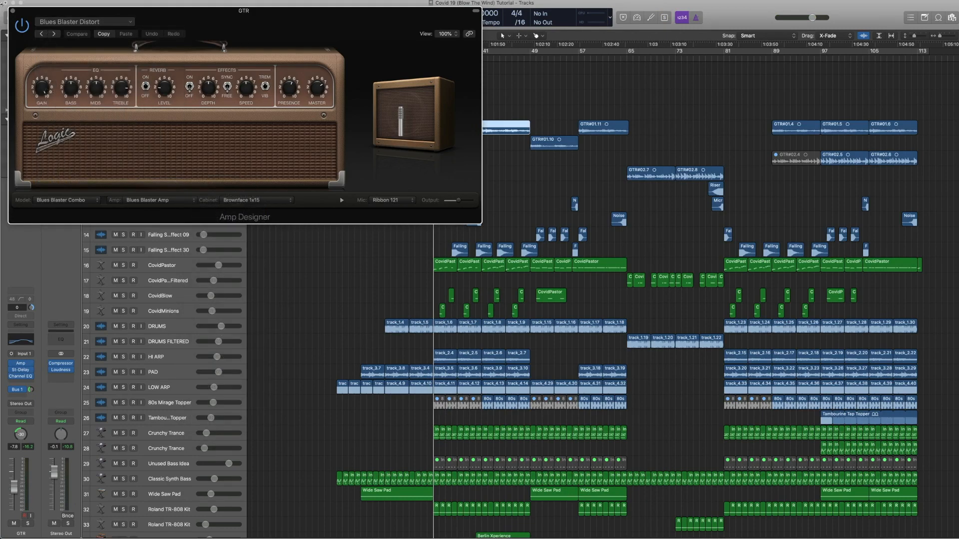
# Step: Inspect the GTR track's Stereo Delay and Channel EQ plugin windows
pyautogui.click(13, 11)
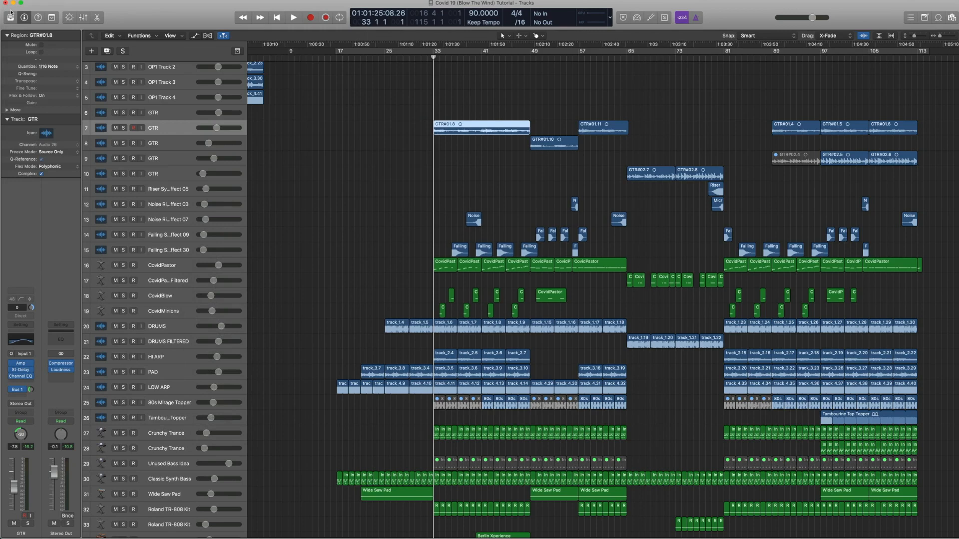
pyautogui.click(21, 371)
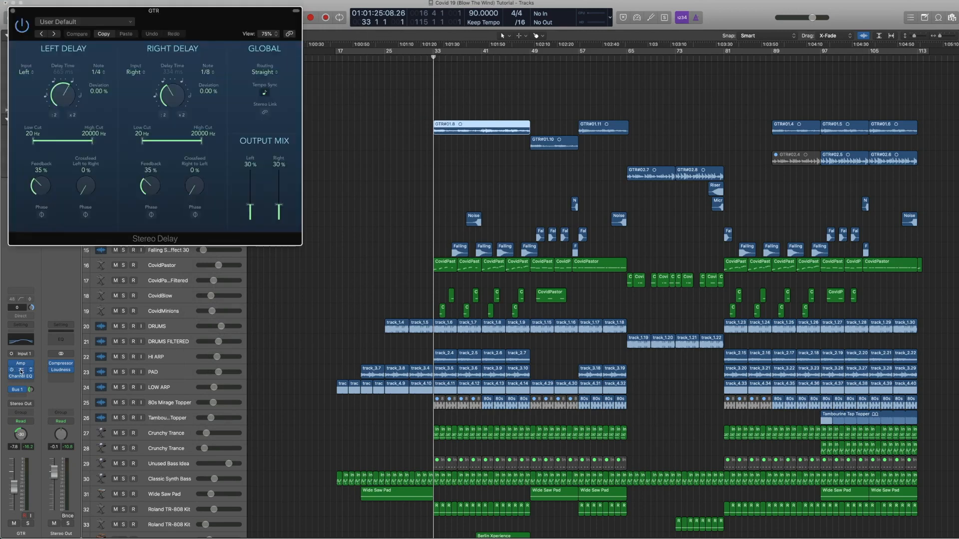
pyautogui.click(12, 11)
pyautogui.click(21, 378)
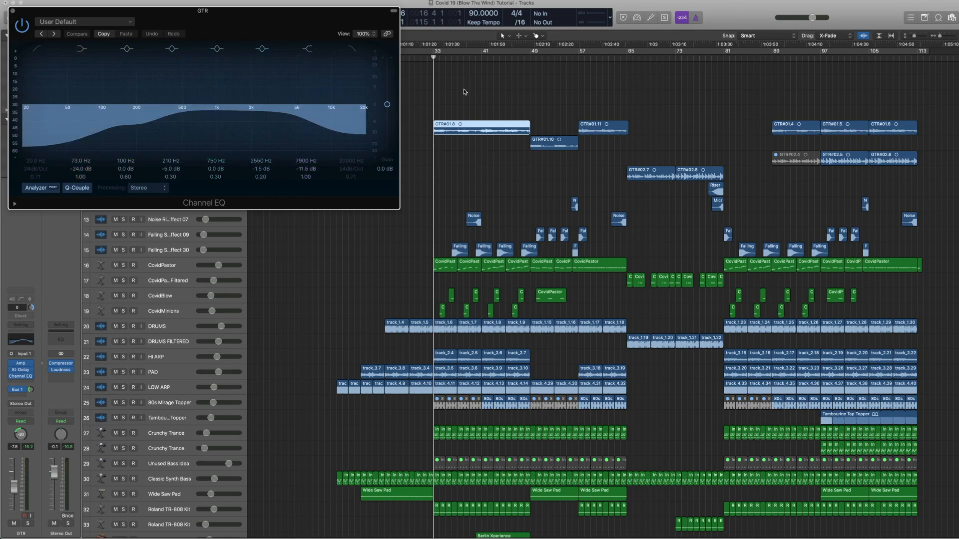
pyautogui.click(12, 10)
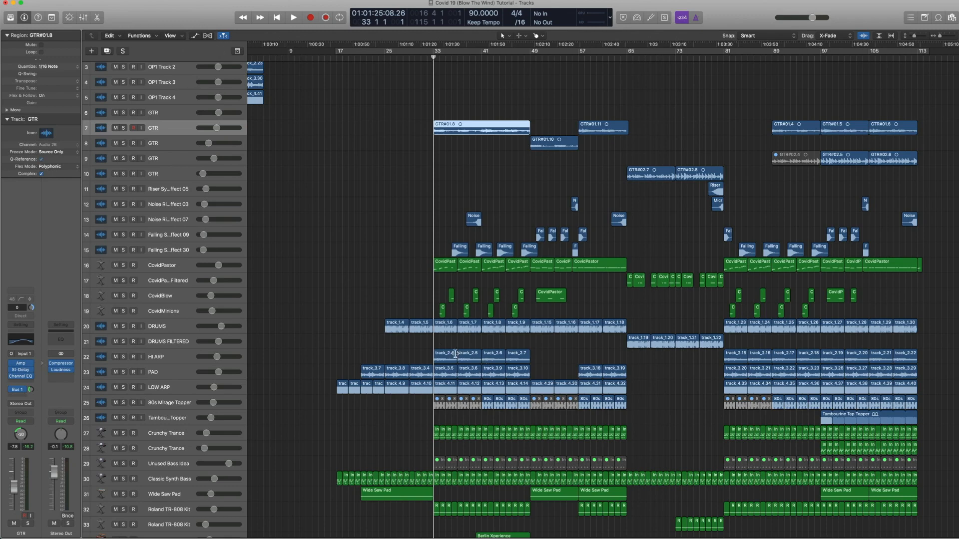
# Step: Show Flex view in the tracks area and select the GTR#01.8 region on GTR track 7
pyautogui.moveTo(444, 346); pyautogui.dragTo(524, 443)
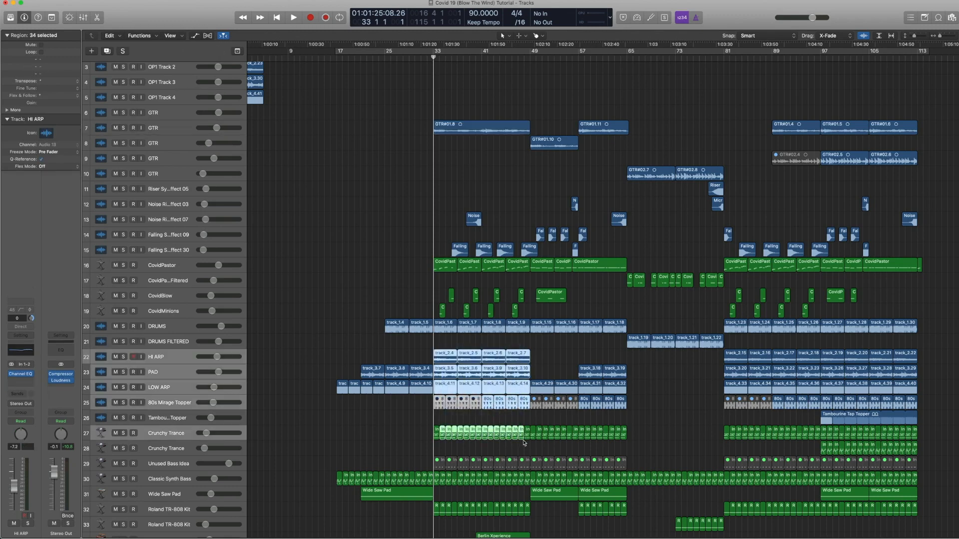
pyautogui.click(167, 131)
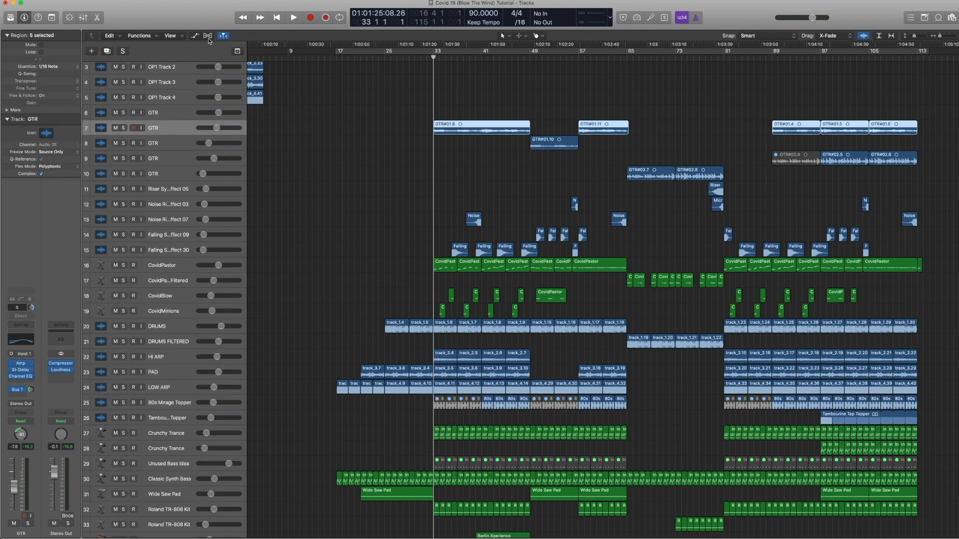
pyautogui.click(208, 36)
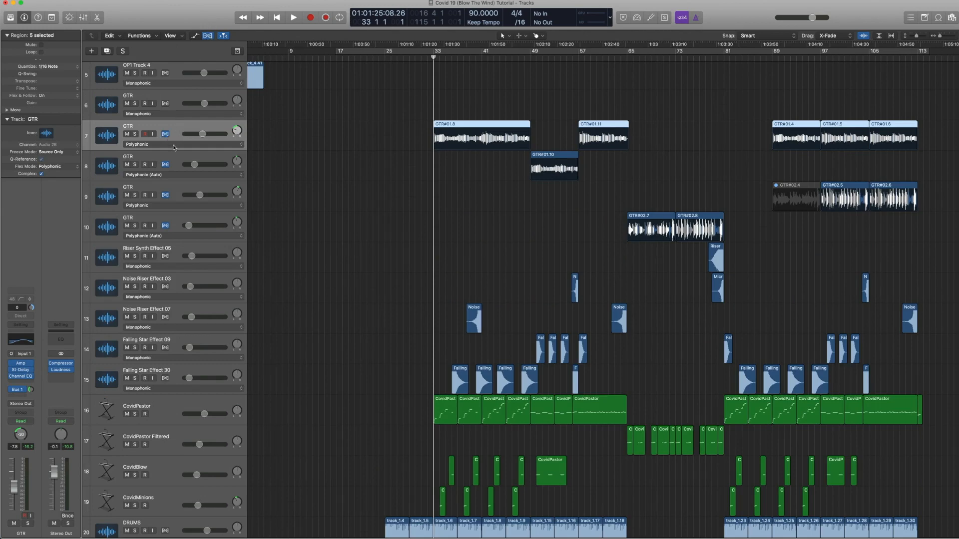
pyautogui.click(451, 143)
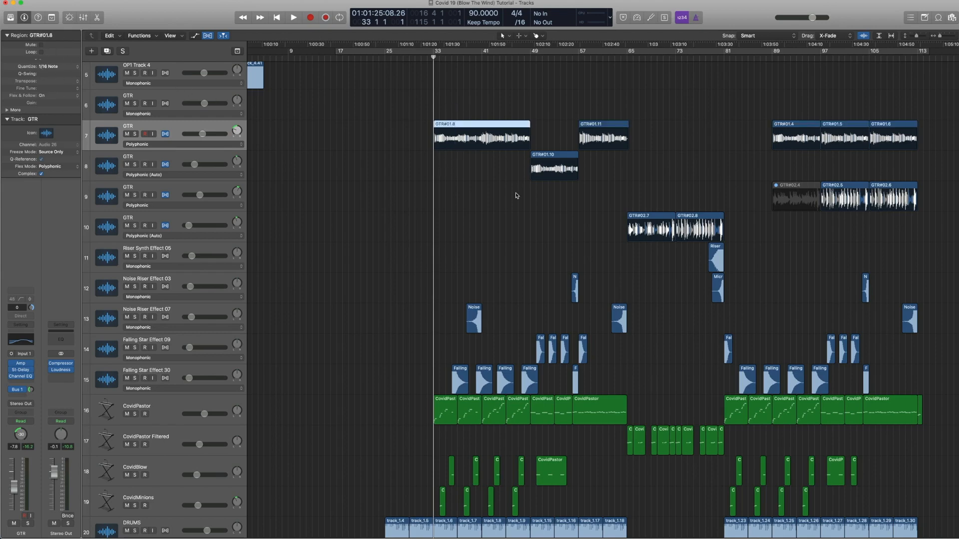
# Step: Zoom in on the GTR#01.8 region's waveform, zoom back out and hide Flex view
pyautogui.moveTo(538, 213); pyautogui.dragTo(414, 104)
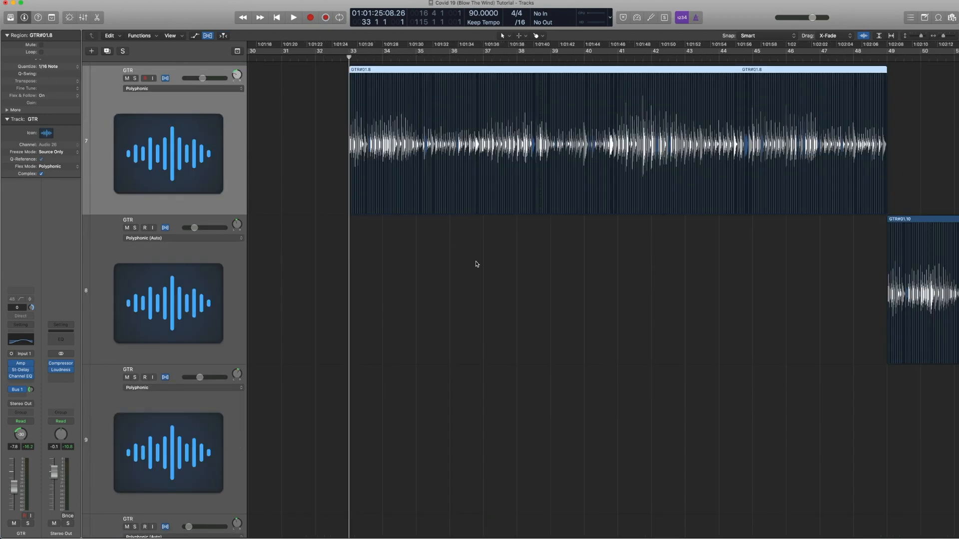
pyautogui.keyDown('ctrl'); pyautogui.keyDown('alt'); pyautogui.click(476, 264); pyautogui.keyUp('alt'); pyautogui.keyUp('ctrl')
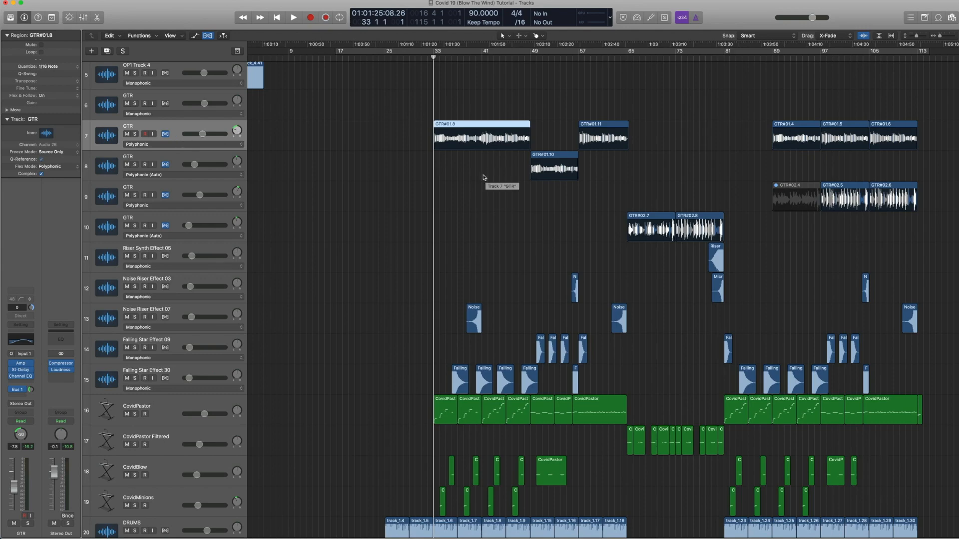
pyautogui.press('super+f')
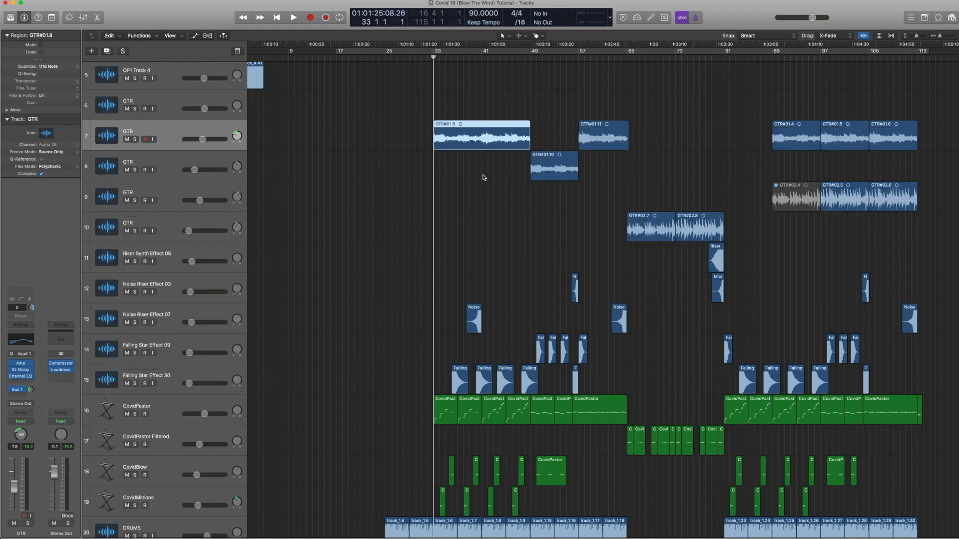
# Step: Play the GTR#01.8 region from around bar 41 and stop playback
pyautogui.click(482, 177)
pyautogui.click(485, 141)
pyautogui.doubleClick(482, 59)
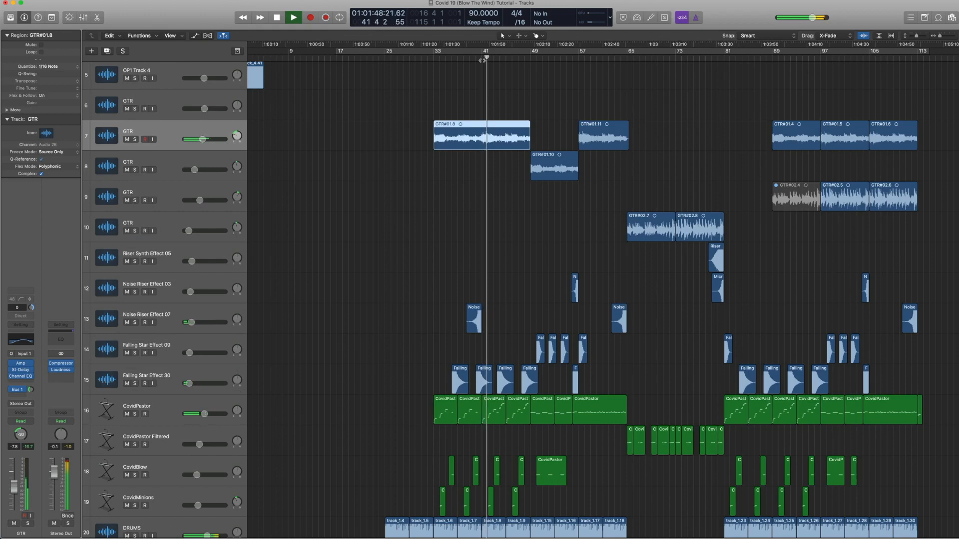
pyautogui.press('space')
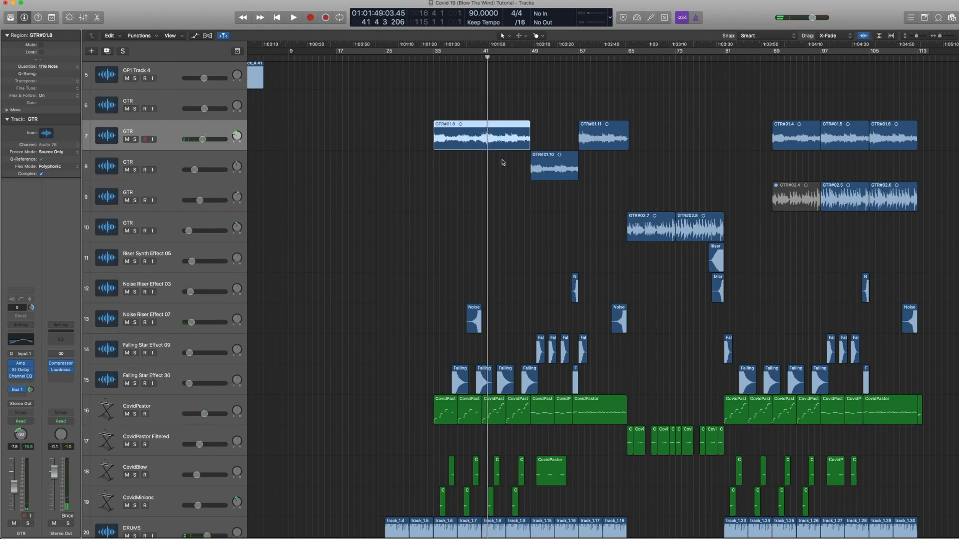
pyautogui.press('space')
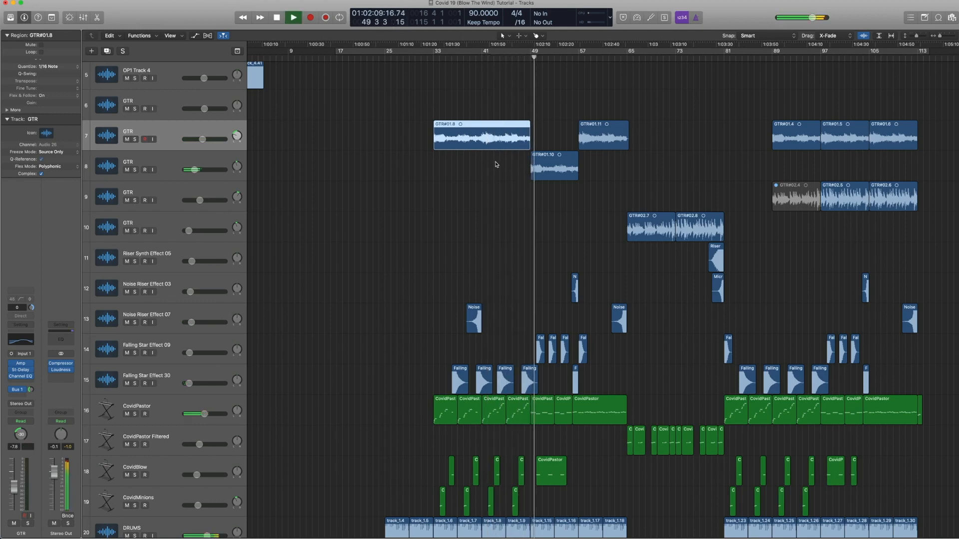
pyautogui.press('space')
# Step: Select the GTR#01.10 region on GTR track 8 and play briefly from bar 56
pyautogui.scroll(-2, 524, 257)
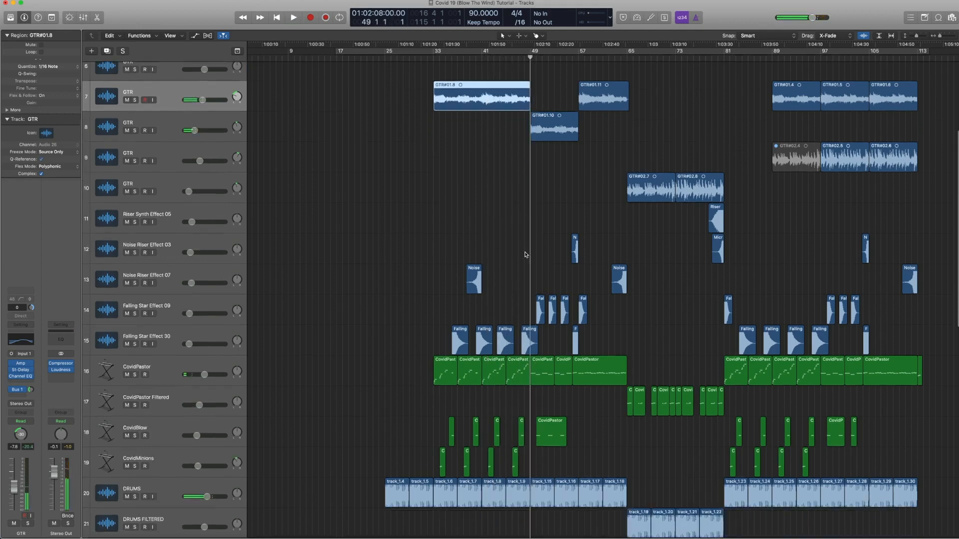
pyautogui.click(207, 147)
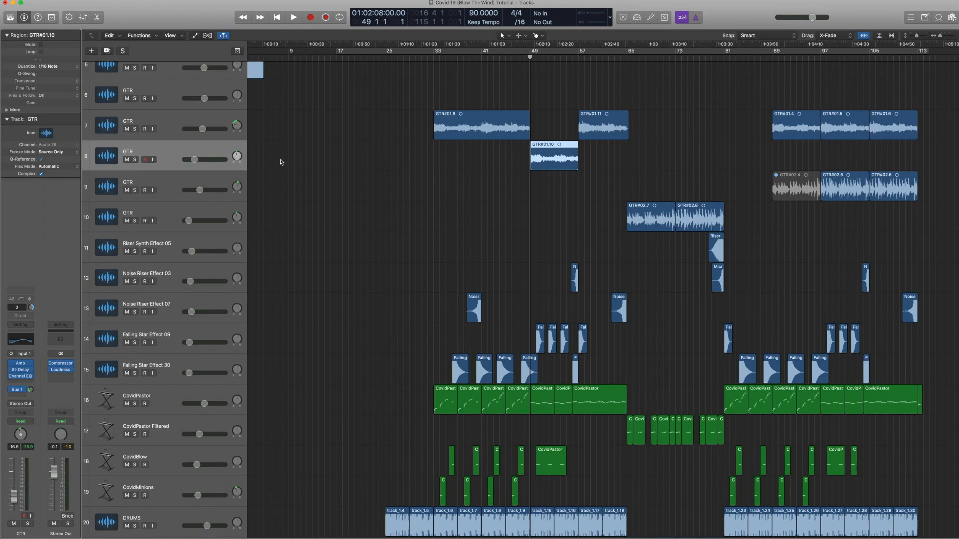
pyautogui.press('.')
pyautogui.press('.')
pyautogui.press('.')
pyautogui.press('.')
pyautogui.press('.')
pyautogui.press('.')
pyautogui.press('.')
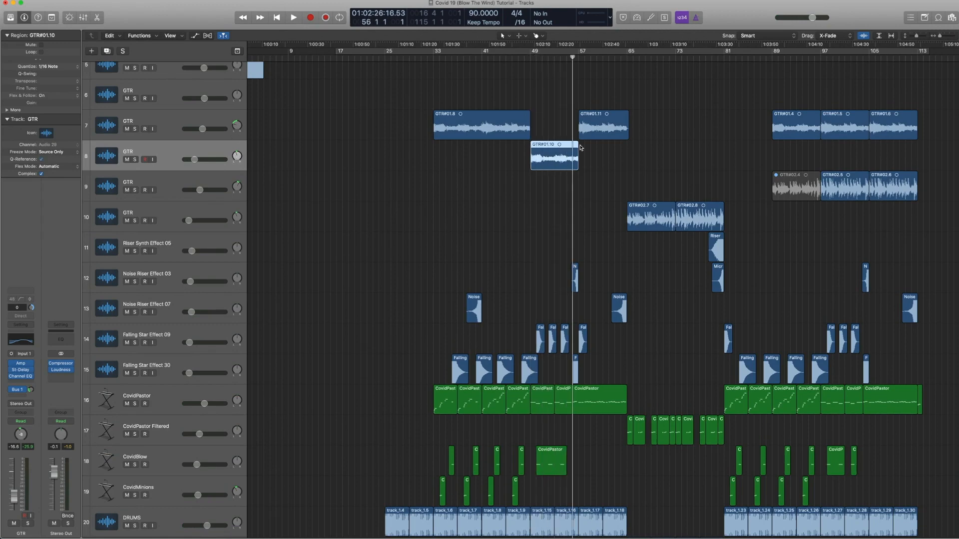
pyautogui.press('.')
pyautogui.press('space')
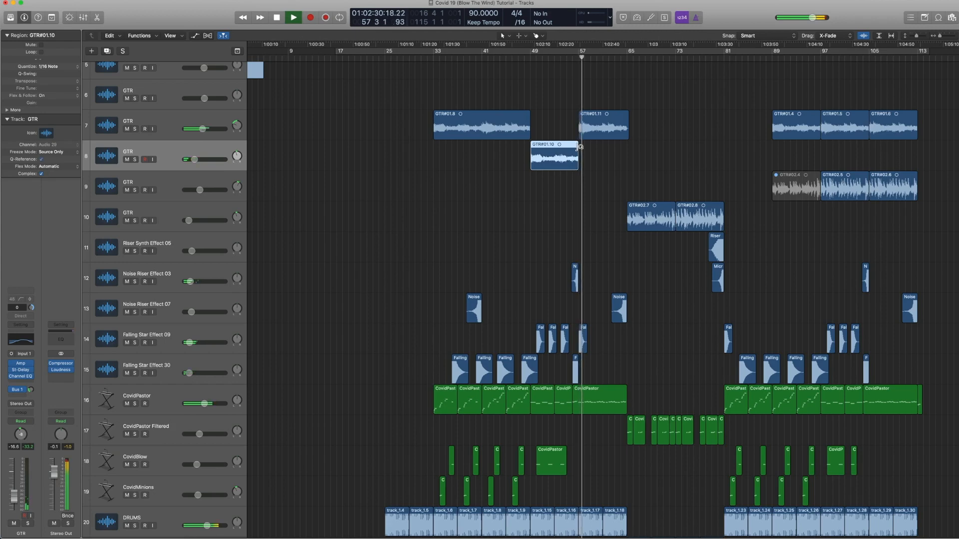
pyautogui.press('space')
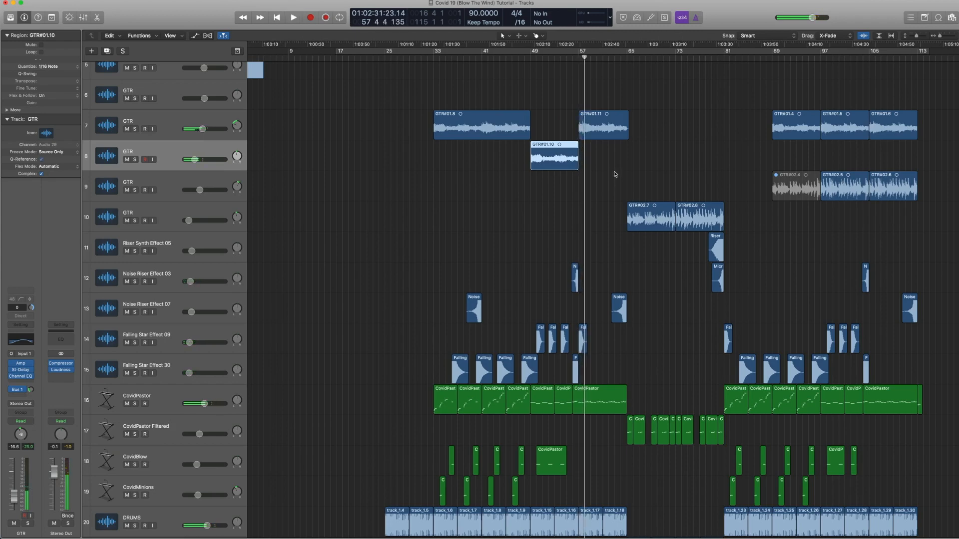
# Step: Zoom in and play the Falling Star Effect 09.2 region from bar 52
pyautogui.press(',')
pyautogui.scroll(-5, 615, 174)
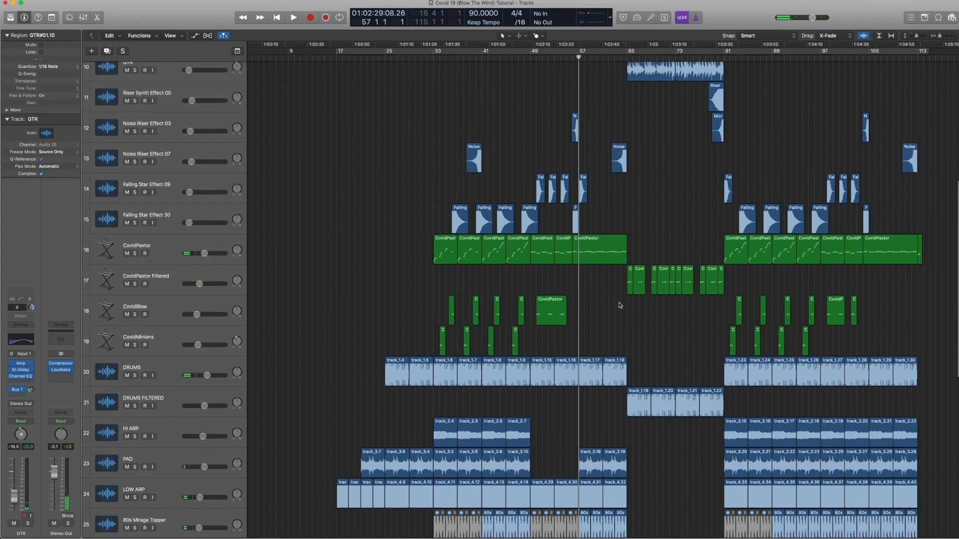
pyautogui.moveTo(619, 305); pyautogui.dragTo(506, 154)
pyautogui.click(520, 225)
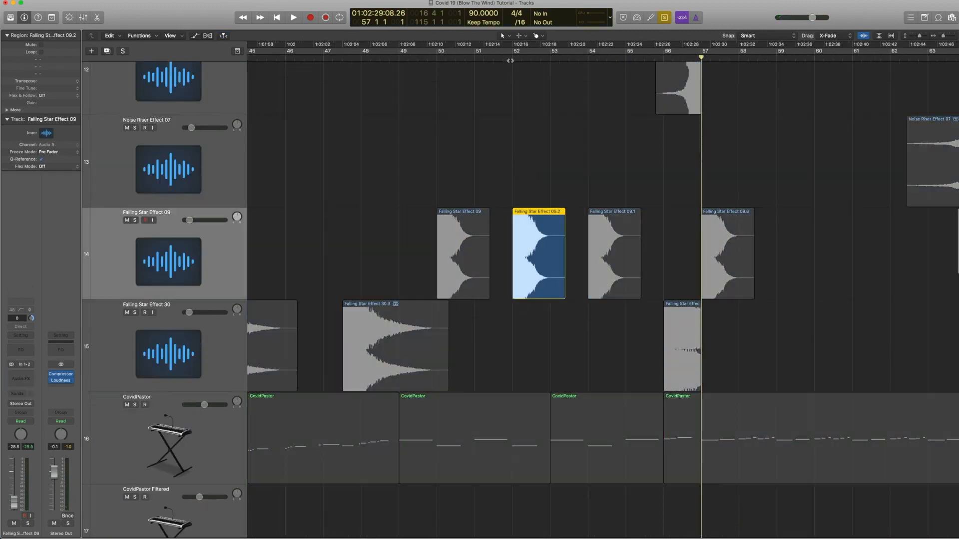
pyautogui.click(510, 59)
pyautogui.press('space')
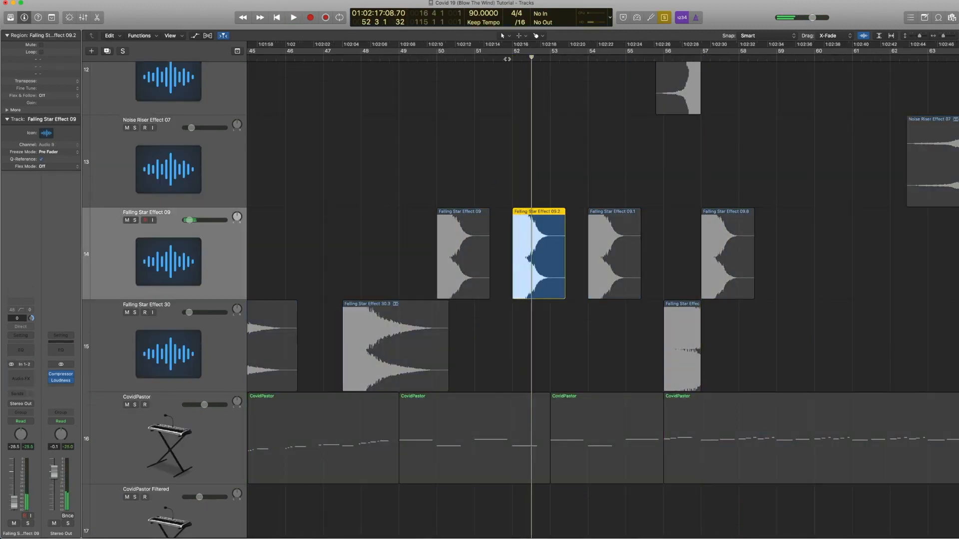
# Step: Zoom back out and play the arrangement briefly around bar 52
pyautogui.press('super+a')
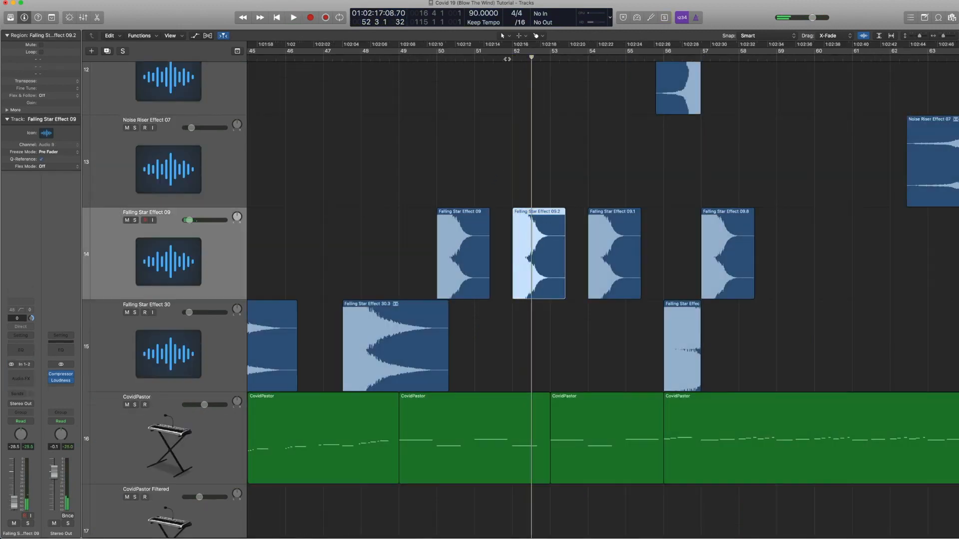
pyautogui.keyDown('ctrl'); pyautogui.keyDown('alt'); pyautogui.click(505, 85); pyautogui.keyUp('alt'); pyautogui.keyUp('ctrl')
pyautogui.press('space')
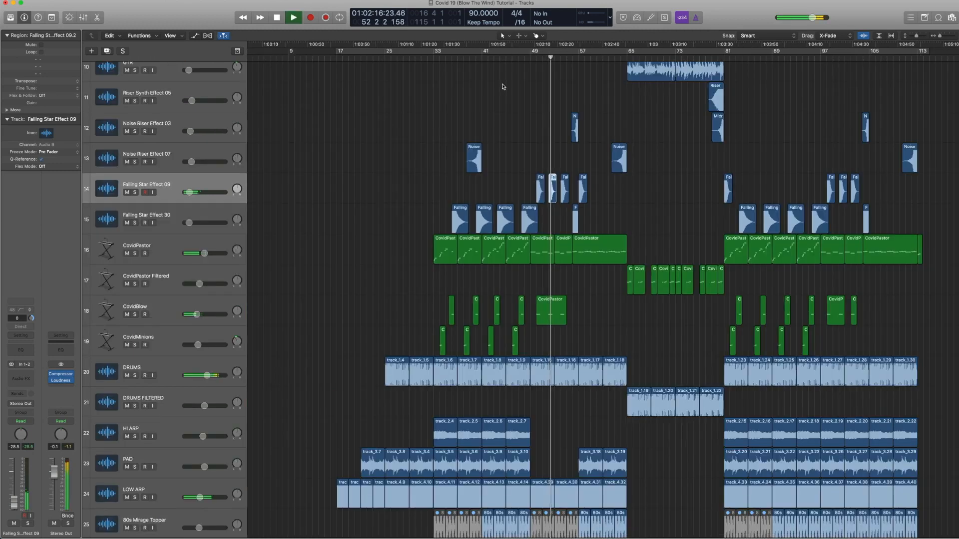
pyautogui.press('space')
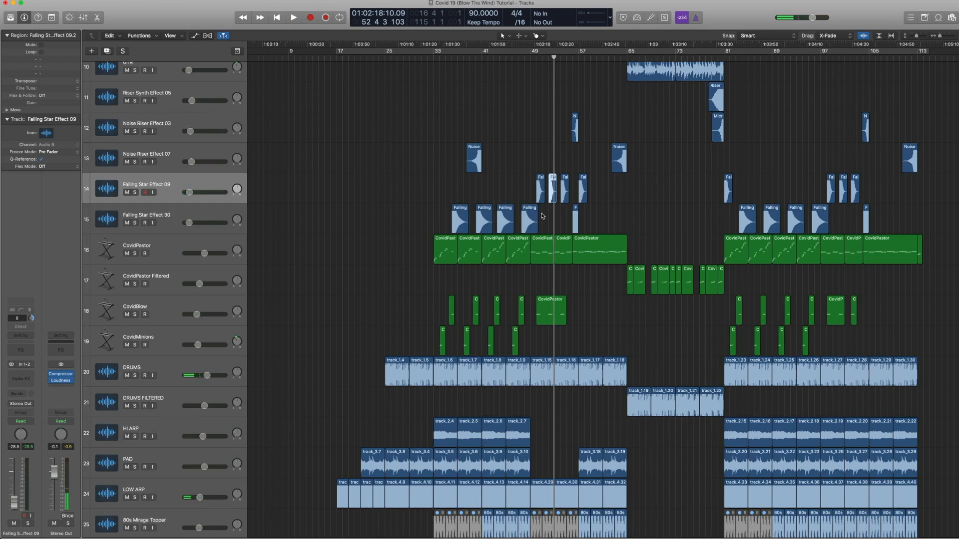
# Step: Select the riser and falling star effect regions around bars 45–57, step the playhead back and deselect
pyautogui.moveTo(612, 222); pyautogui.dragTo(638, 221)
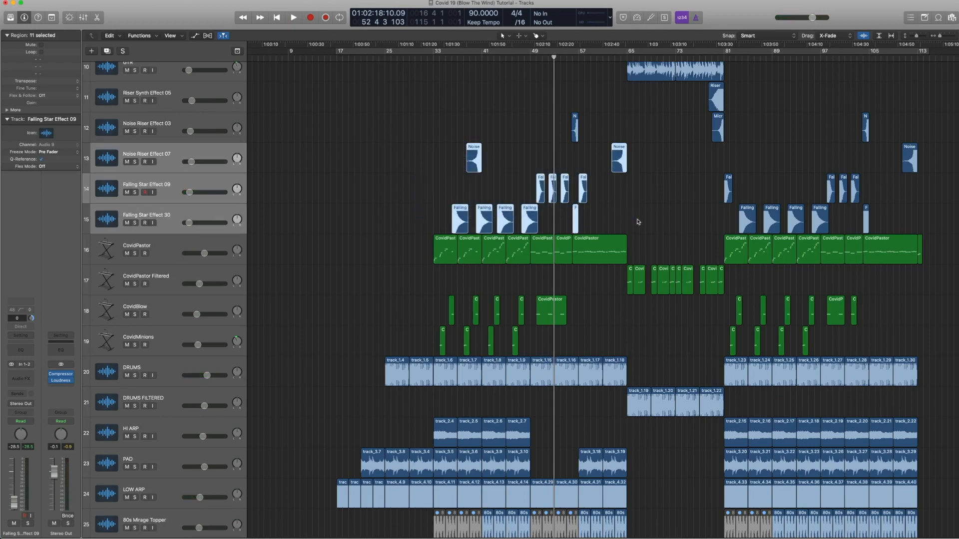
pyautogui.press(',')
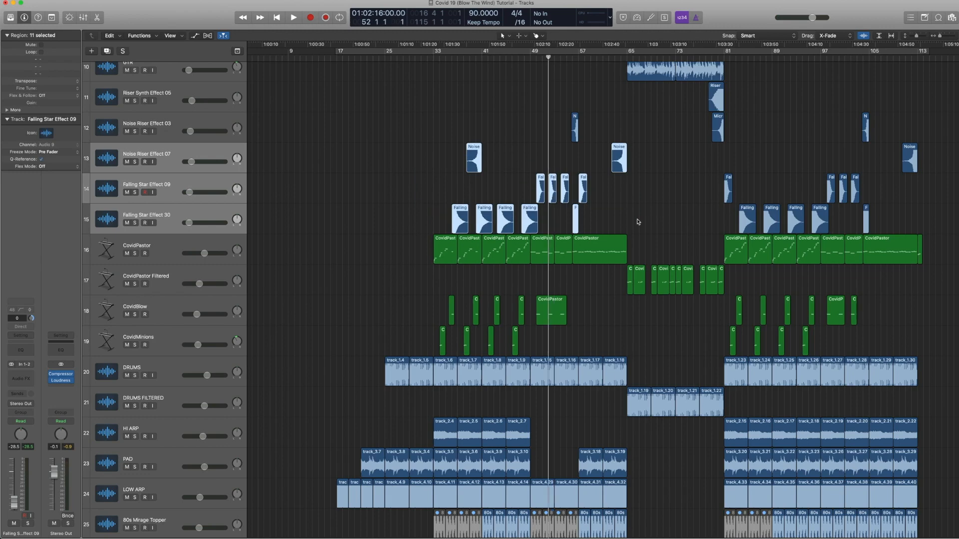
pyautogui.press(',')
pyautogui.press(',')
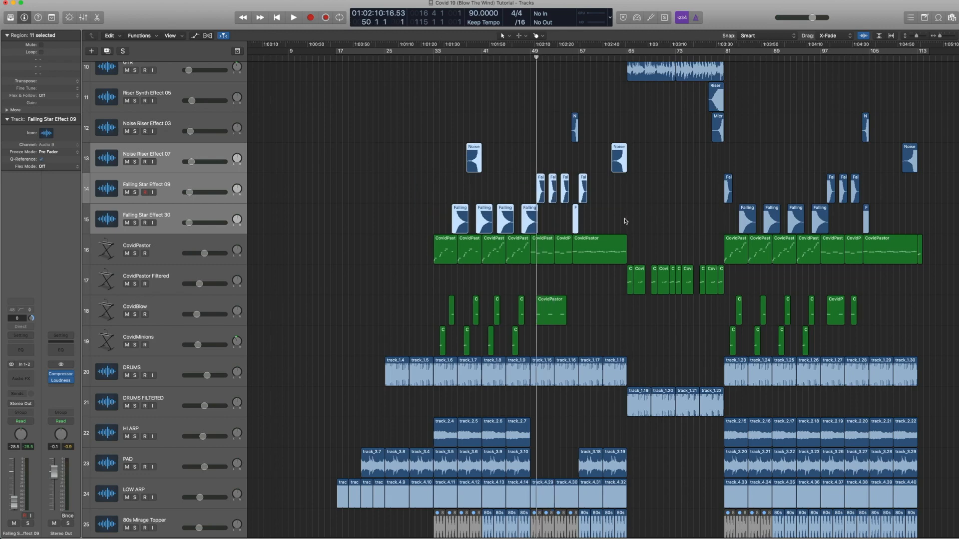
pyautogui.hotkey('shift', 'd')
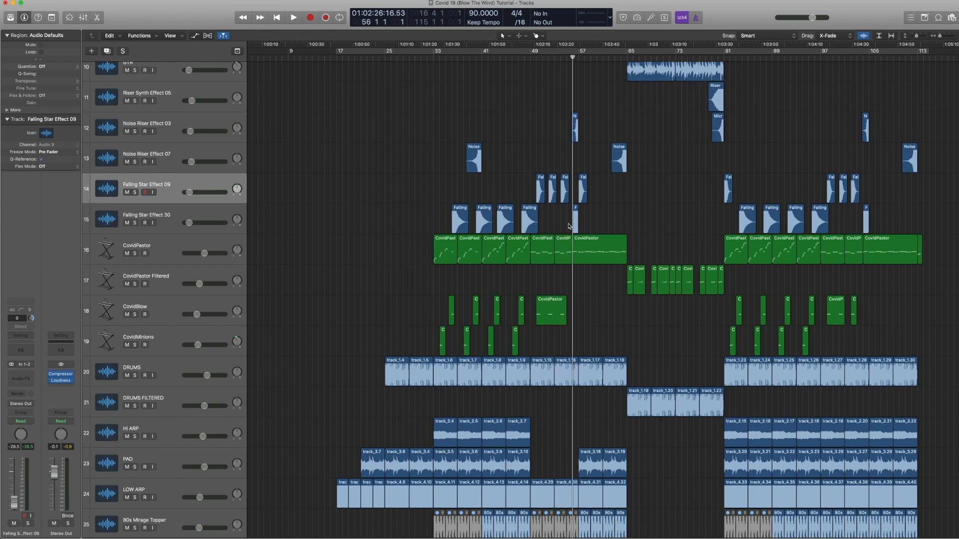
# Step: Select the CovidPastor region on the CovidBlow track
pyautogui.moveTo(630, 236); pyautogui.dragTo(411, 352)
pyautogui.click(630, 313)
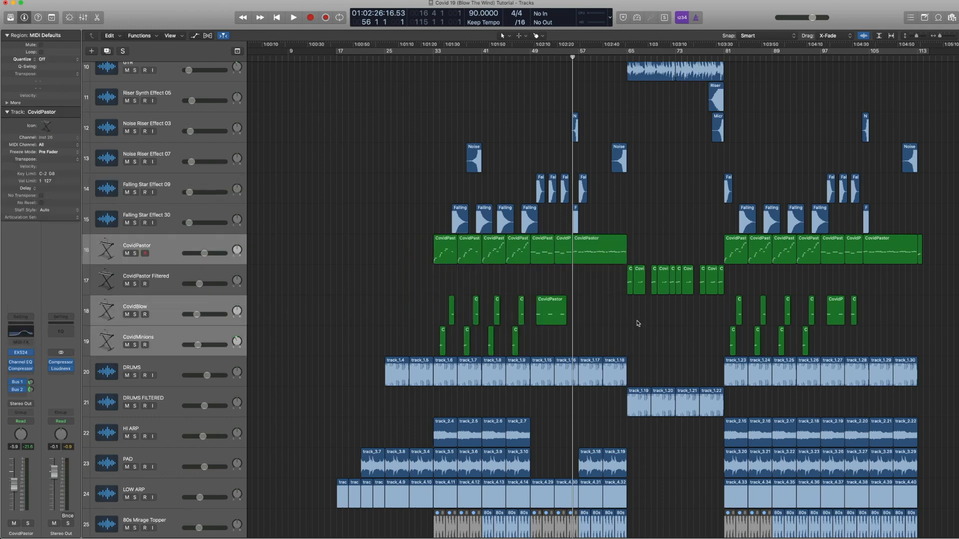
pyautogui.click(550, 318)
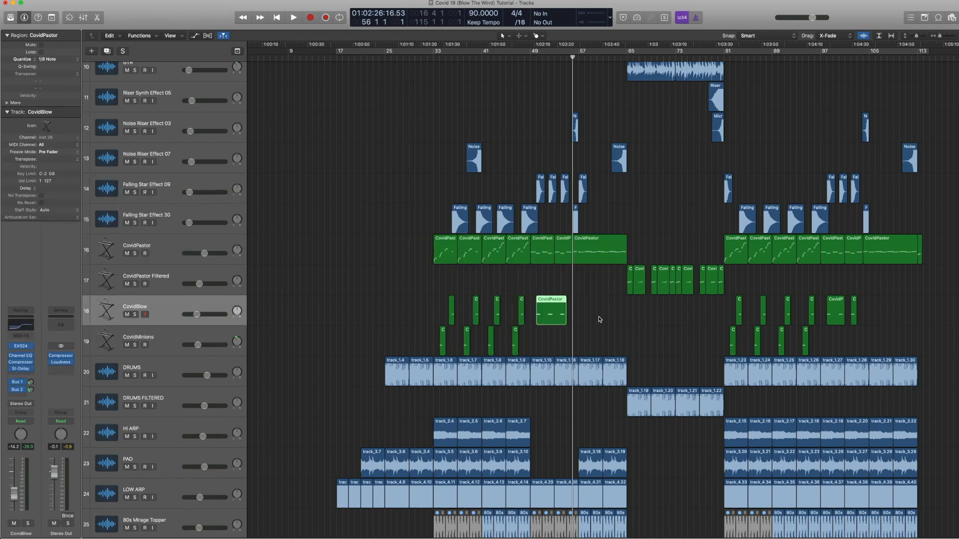
pyautogui.scroll(-10, 602, 314)
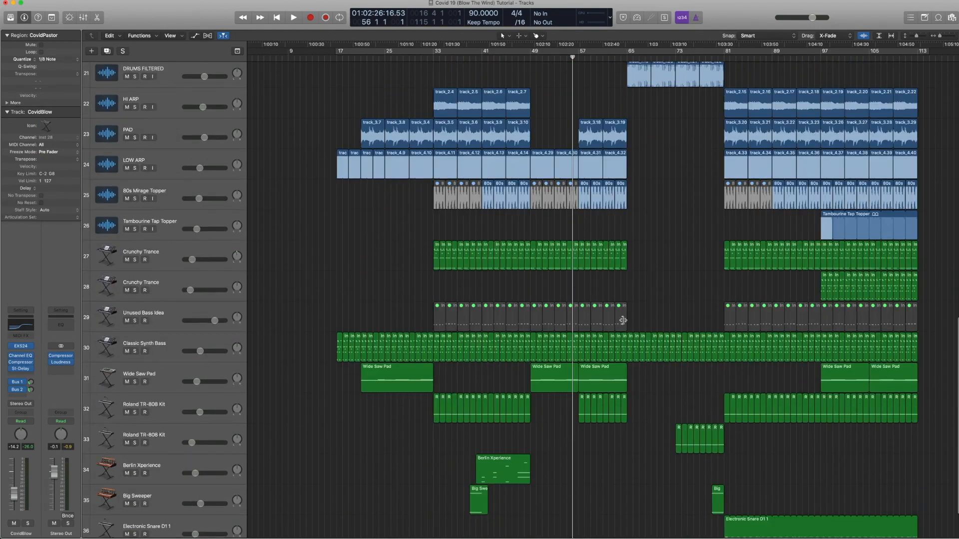
# Step: Zoom out to show the whole arrangement's tracks and bars
pyautogui.press('super+Left')
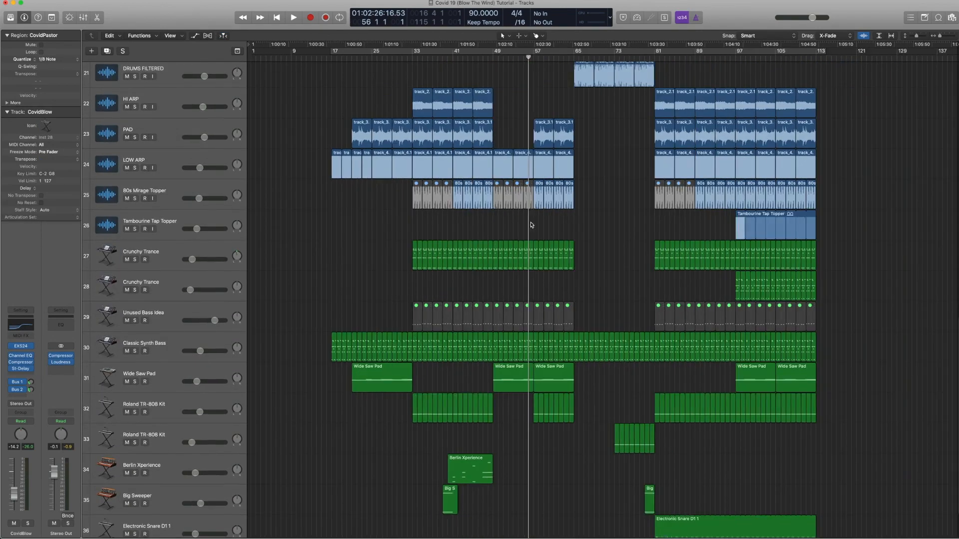
pyautogui.press('super+Up')
pyautogui.press('super+Up')
pyautogui.press('super+Up')
pyautogui.press('super+Up')
pyautogui.press('super+Up')
pyautogui.press('super+Up')
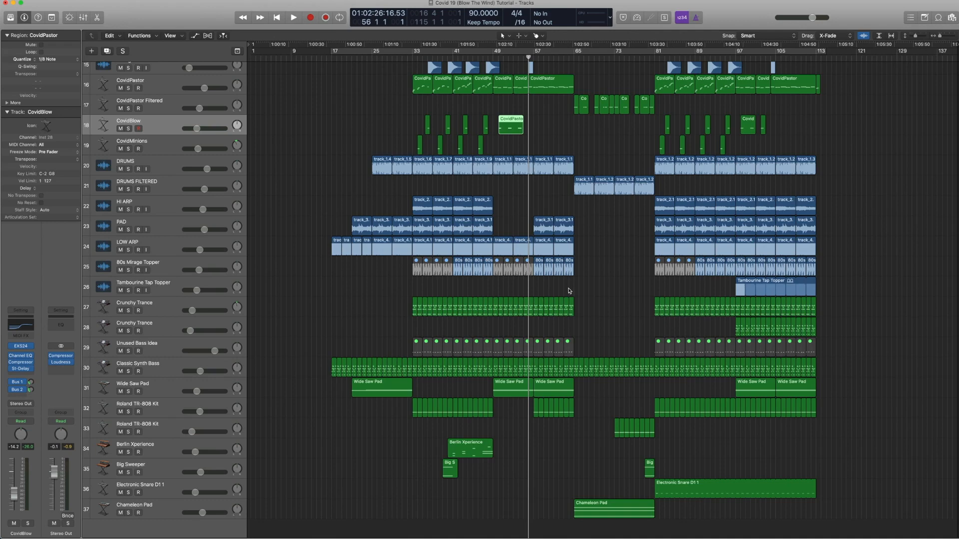
pyautogui.press('super+Up')
pyautogui.press('super+Up')
pyautogui.press('super+Up')
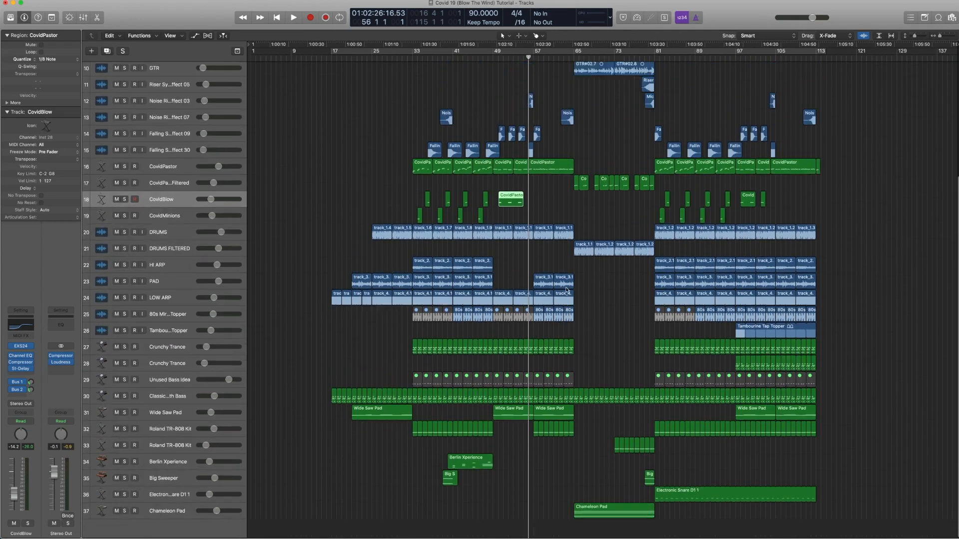
# Step: Expand the track list to show all tracks, select the DRUMS FILTERED track and show track automation
pyautogui.press('.')
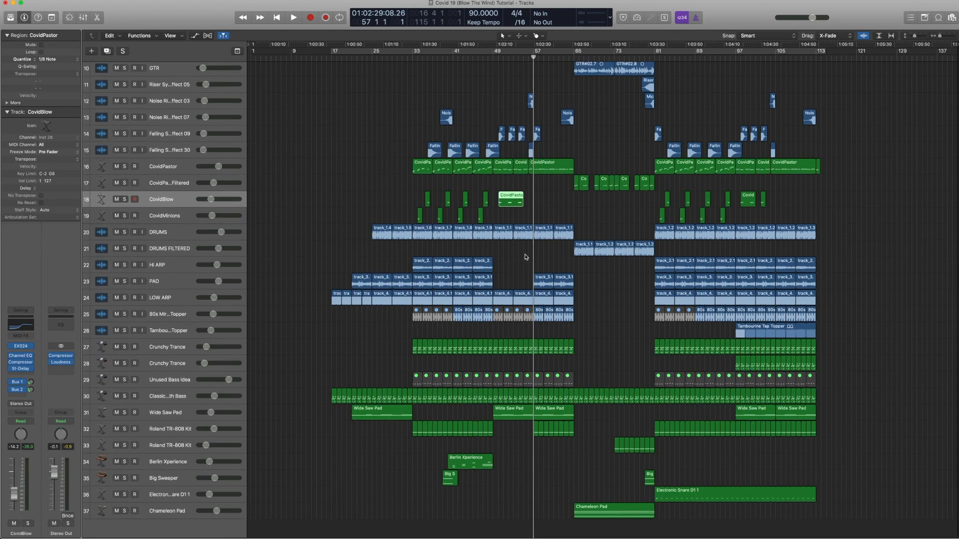
pyautogui.press('super+Up')
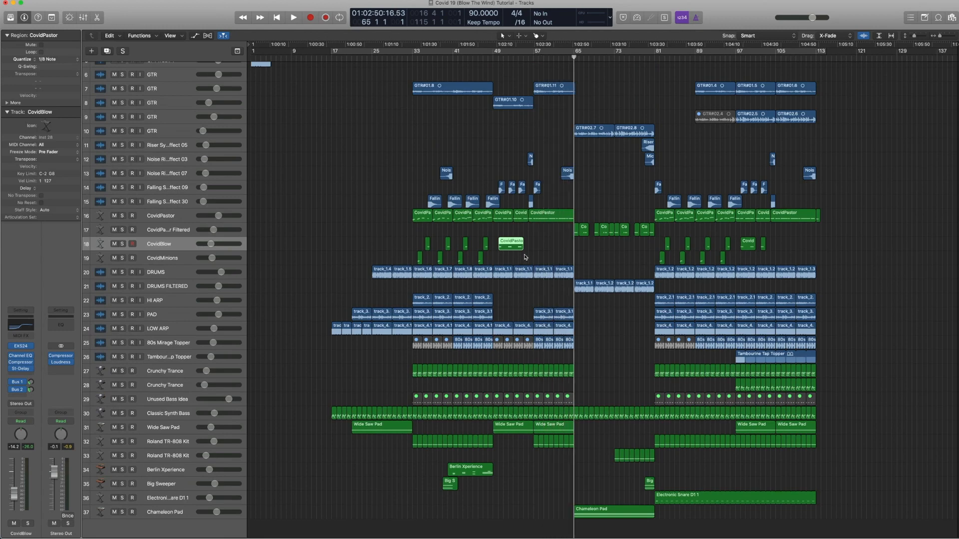
pyautogui.press('super+Up')
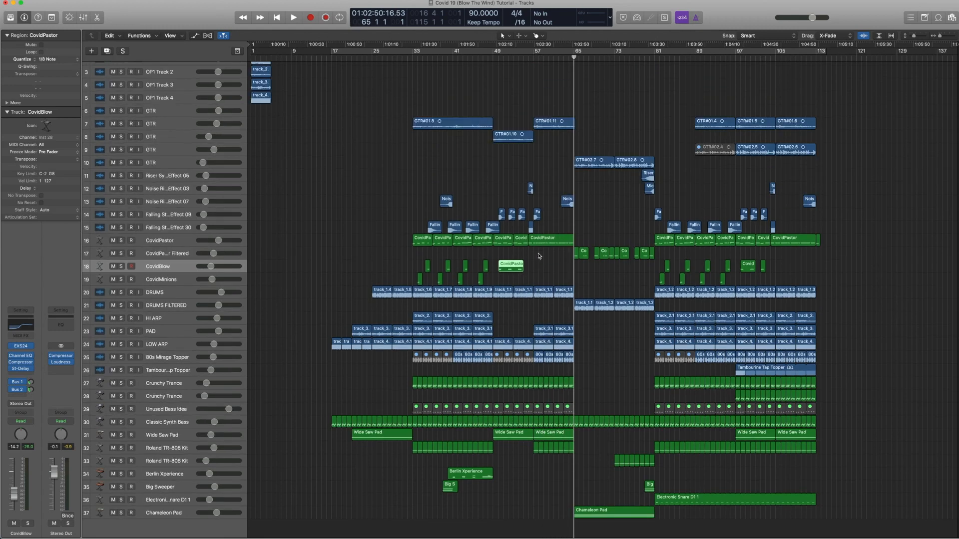
pyautogui.hscroll(1, 543, 235)
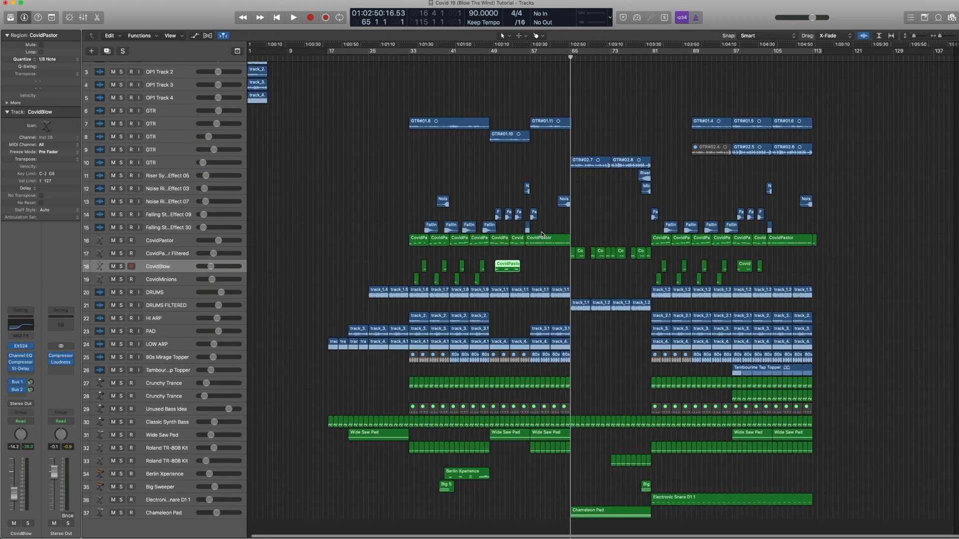
pyautogui.click(180, 305)
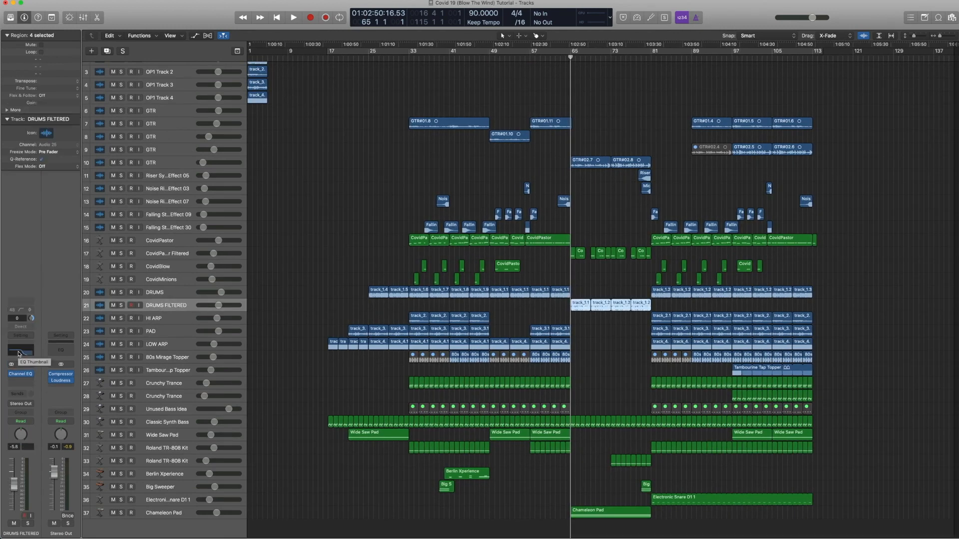
pyautogui.press('a')
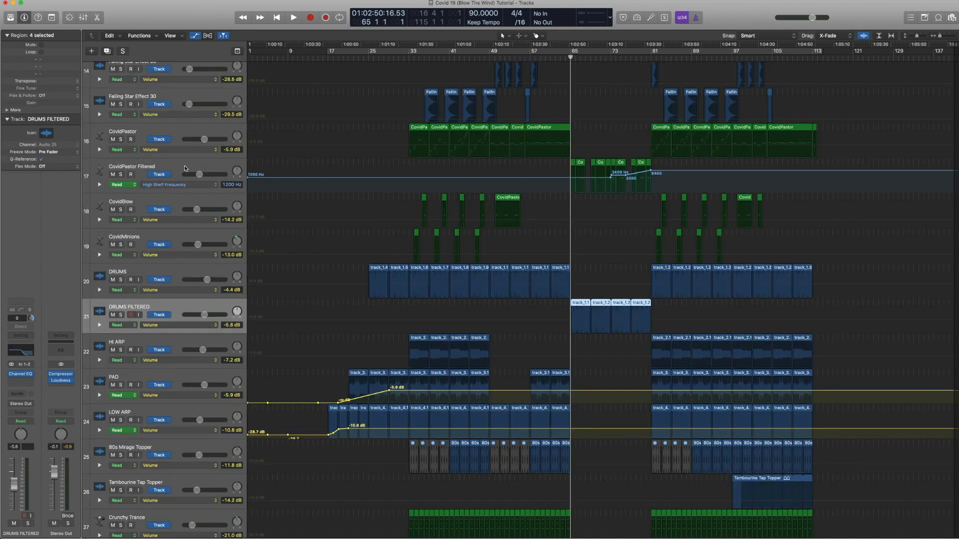
# Step: Select the CovidPastor Filtered track and inspect its automation parameter, the Channel EQ High Shelf Frequency
pyautogui.click(172, 193)
pyautogui.click(210, 186)
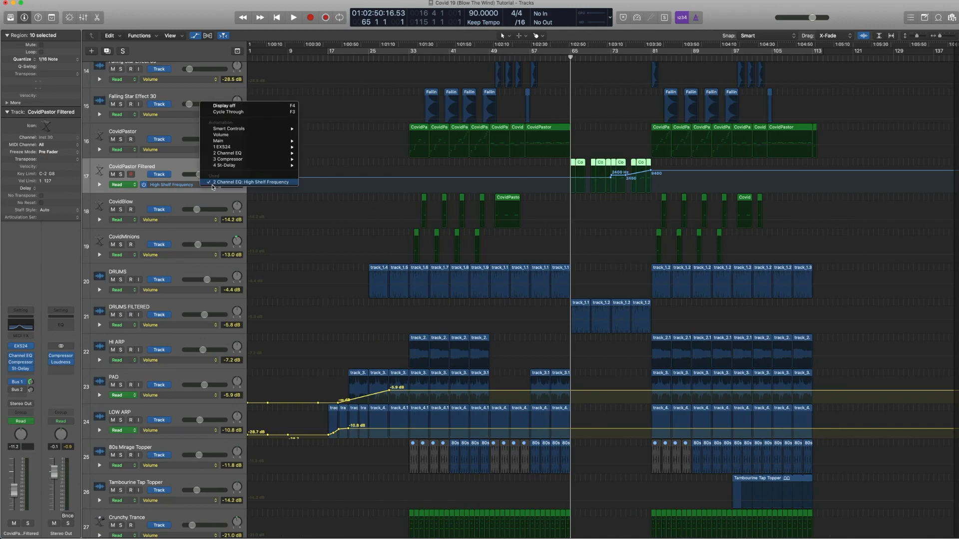
pyautogui.moveTo(227, 153)
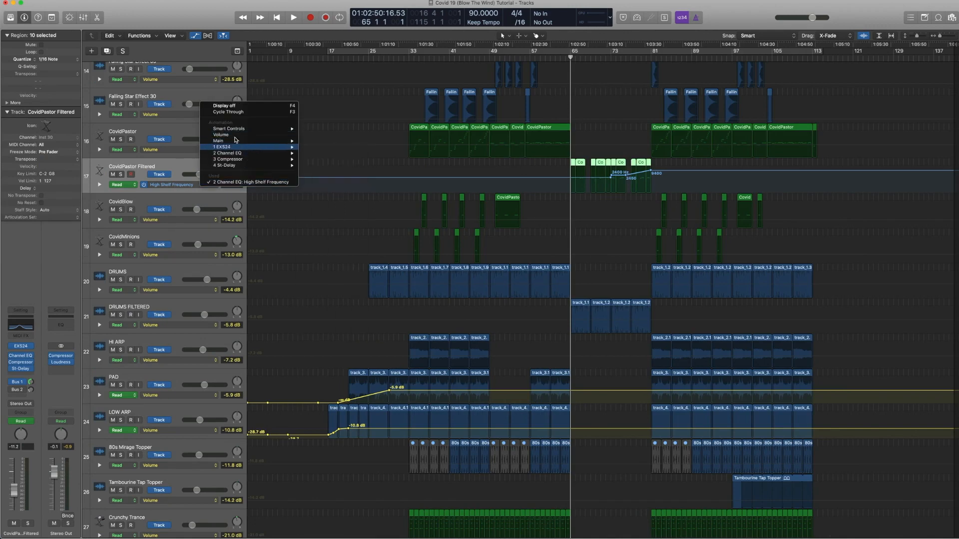
pyautogui.click(179, 123)
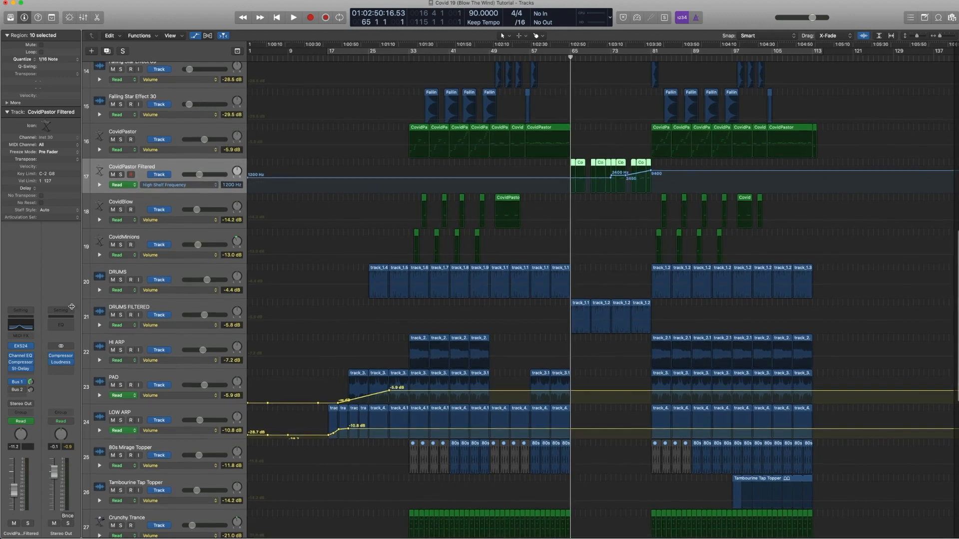
# Step: Open the CovidPastor Filtered track's Channel EQ, solo the track, play briefly and close the plugin
pyautogui.click(20, 327)
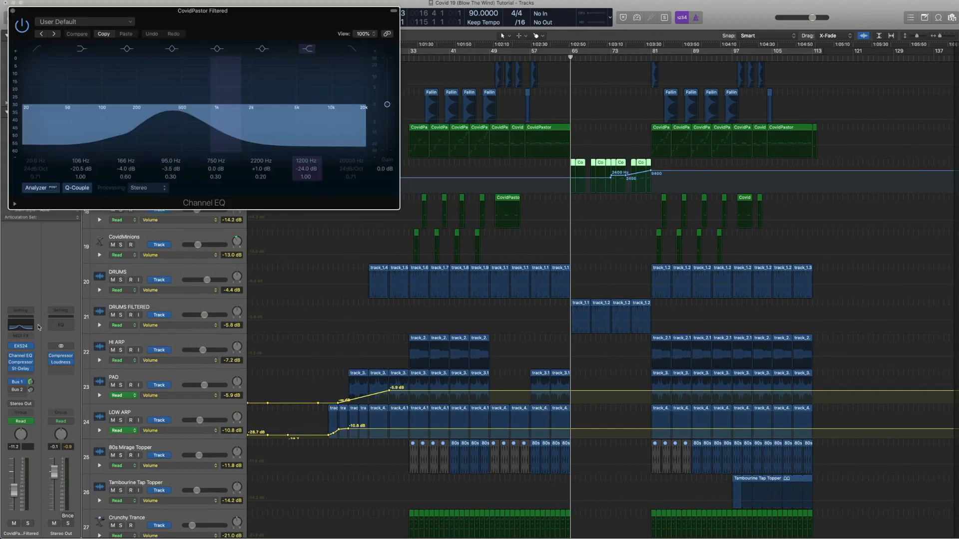
pyautogui.hotkey('ctrl', 's')
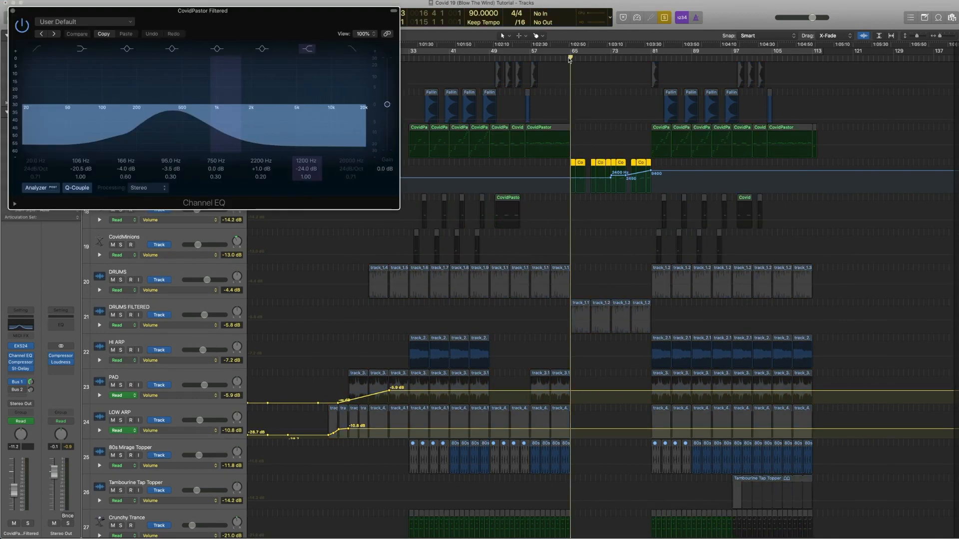
pyautogui.press('space')
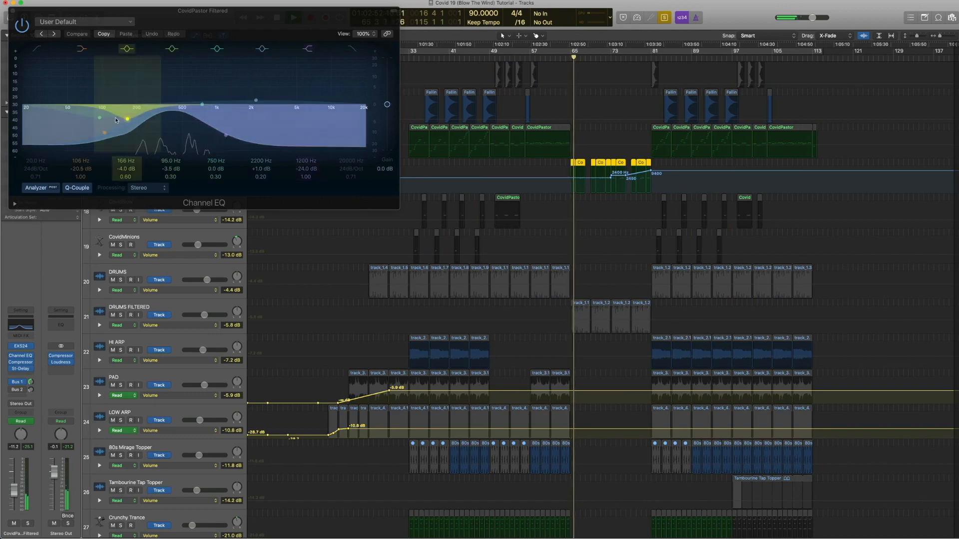
pyautogui.press('space')
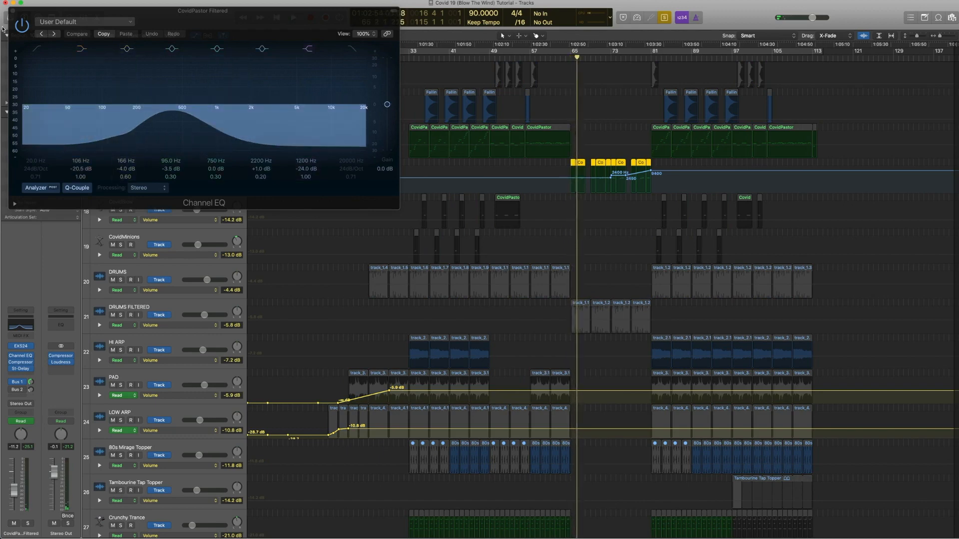
pyautogui.click(13, 10)
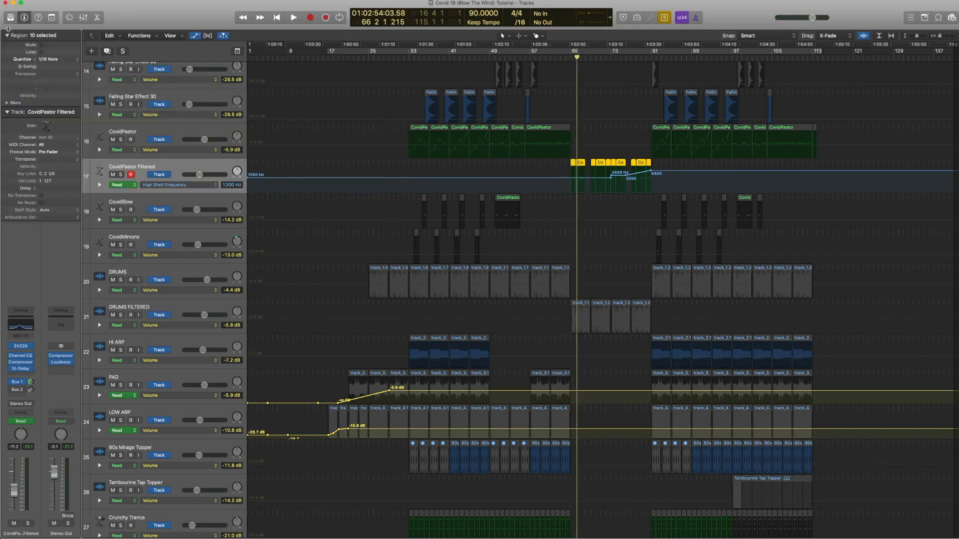
# Step: Reopen the Channel EQ, play the high-shelf sweep from a few bars earlier, then close it, hide automation and unsolo
pyautogui.click(20, 327)
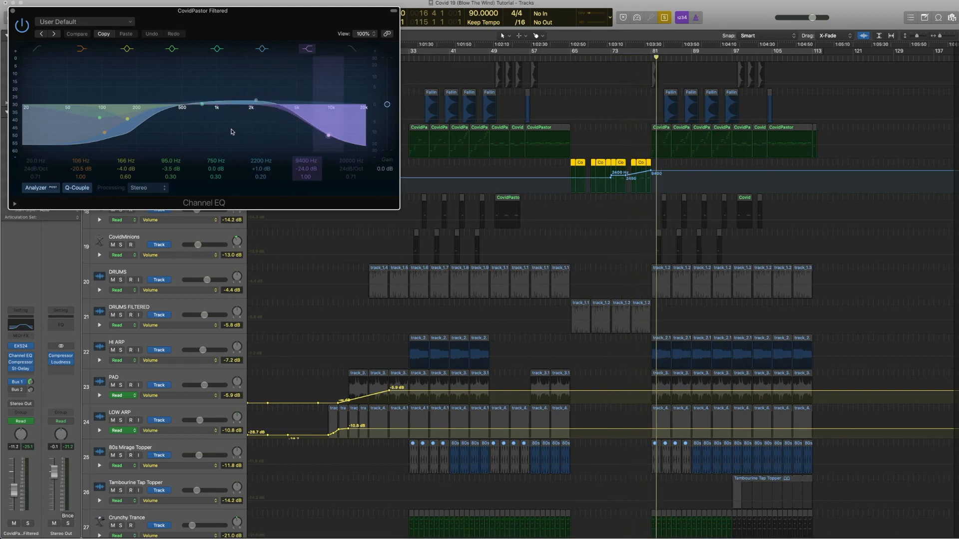
pyautogui.press(',')
pyautogui.press(',')
pyautogui.press(',')
pyautogui.press(',')
pyautogui.press(',')
pyautogui.press(',')
pyautogui.press(',')
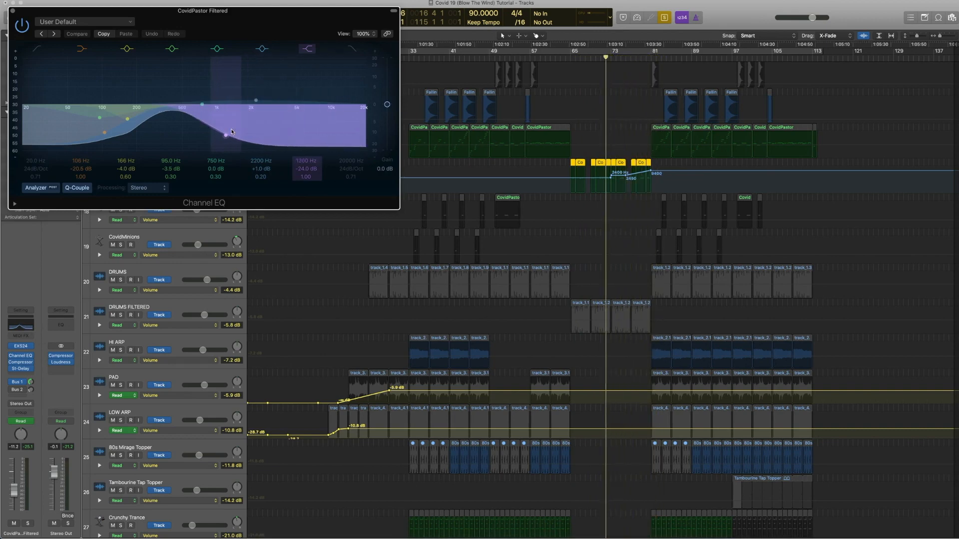
pyautogui.press('space')
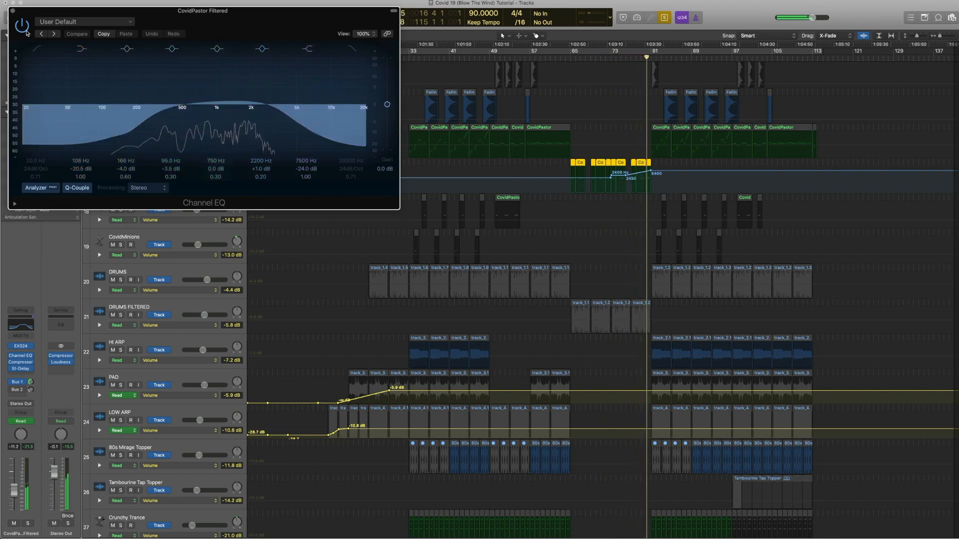
pyautogui.click(13, 11)
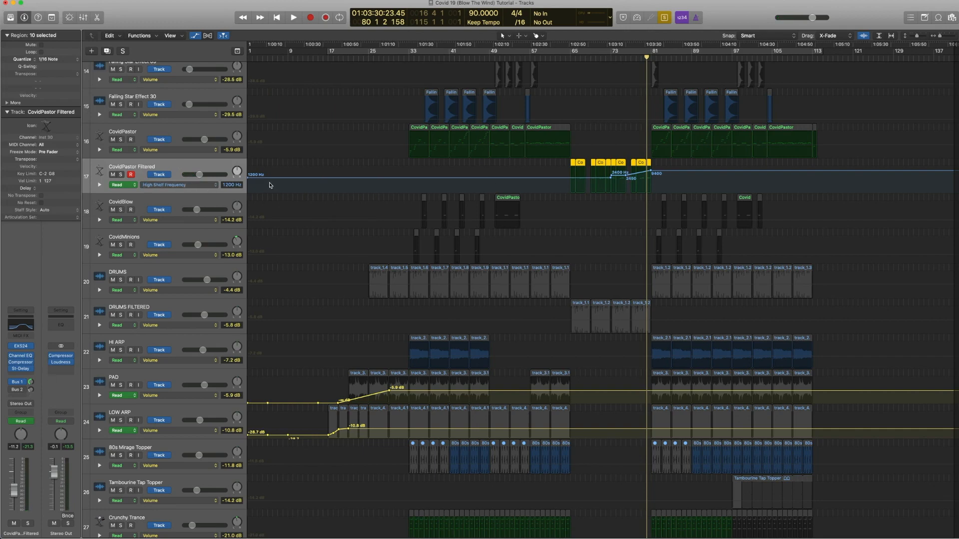
pyautogui.press('a')
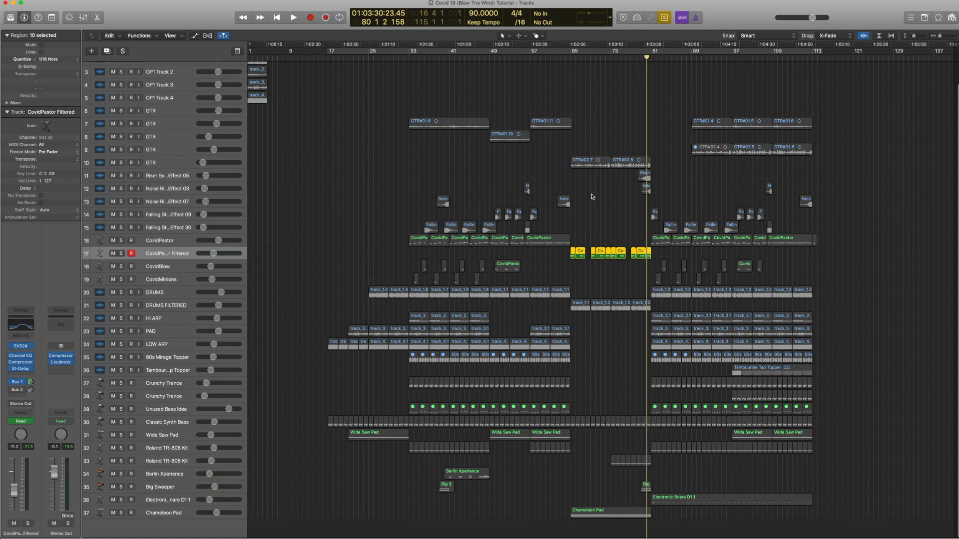
pyautogui.hotkey('ctrl', 's')
# Step: Select and solo the DRUMS FILTERED track, then open and close its Channel EQ
pyautogui.click(154, 304)
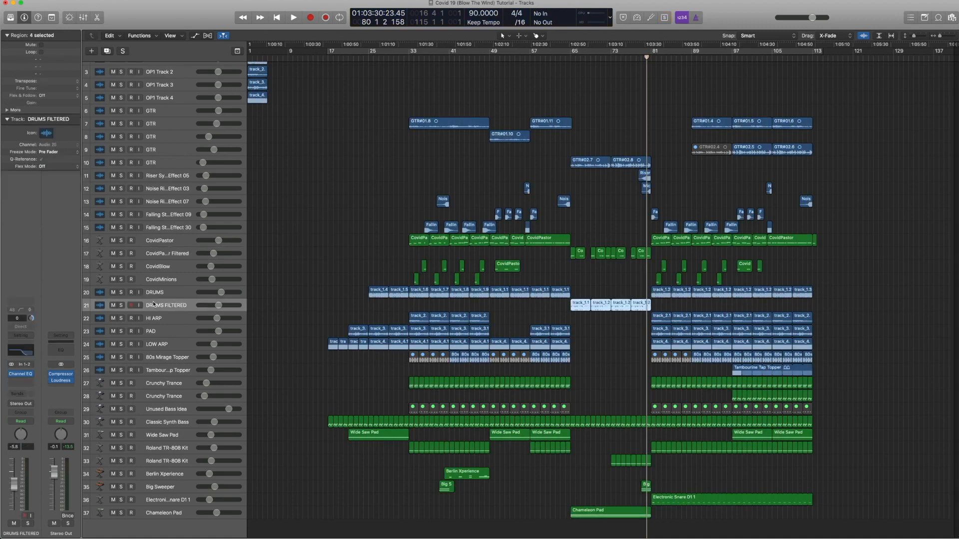
pyautogui.press('a')
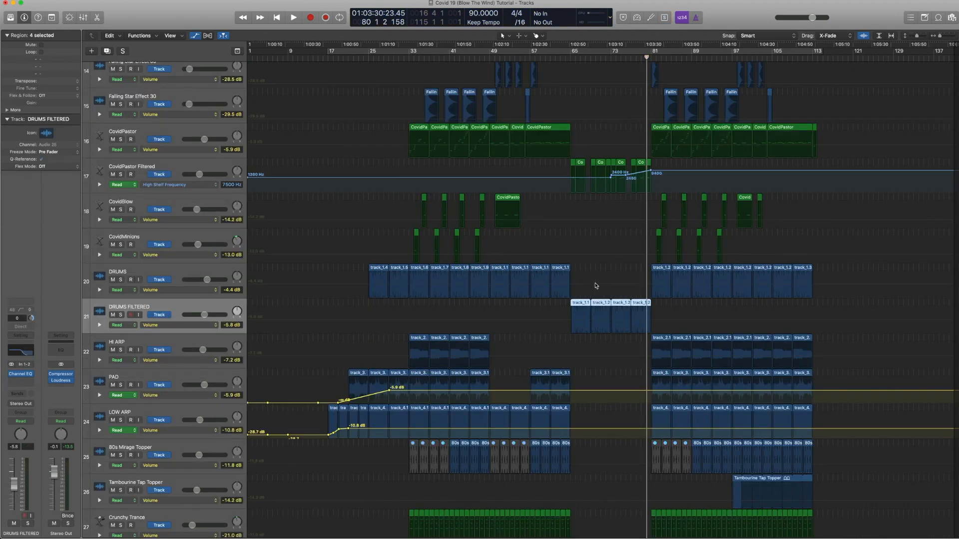
pyautogui.press('a')
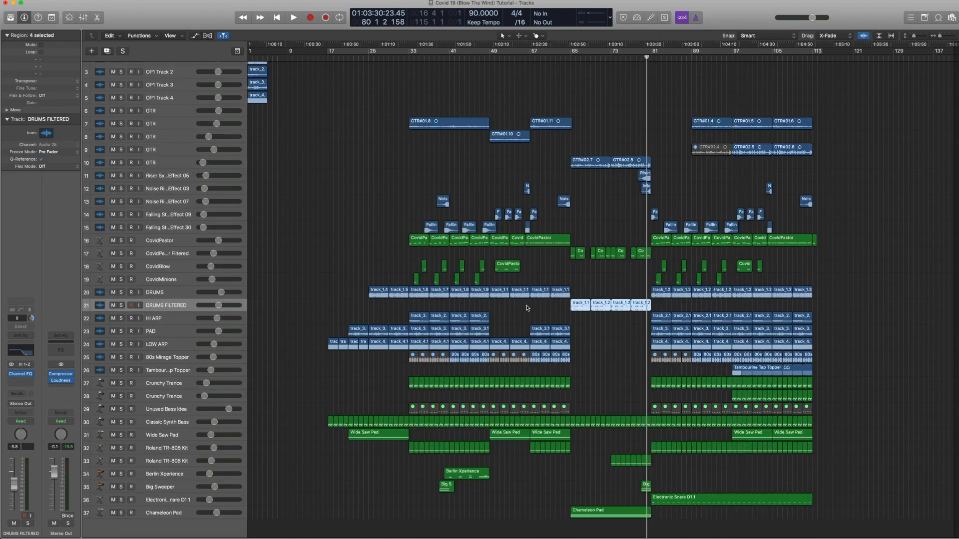
pyautogui.hotkey('ctrl', 's')
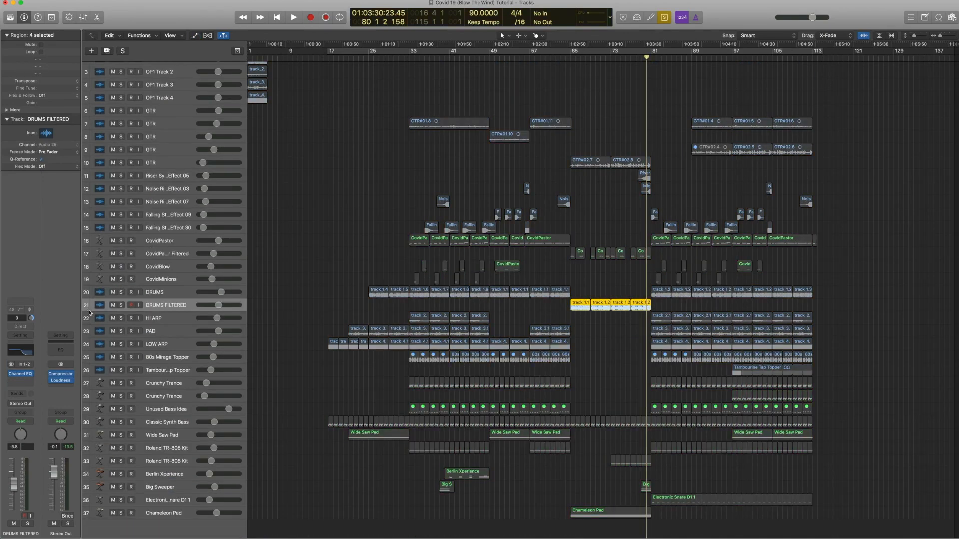
pyautogui.click(19, 354)
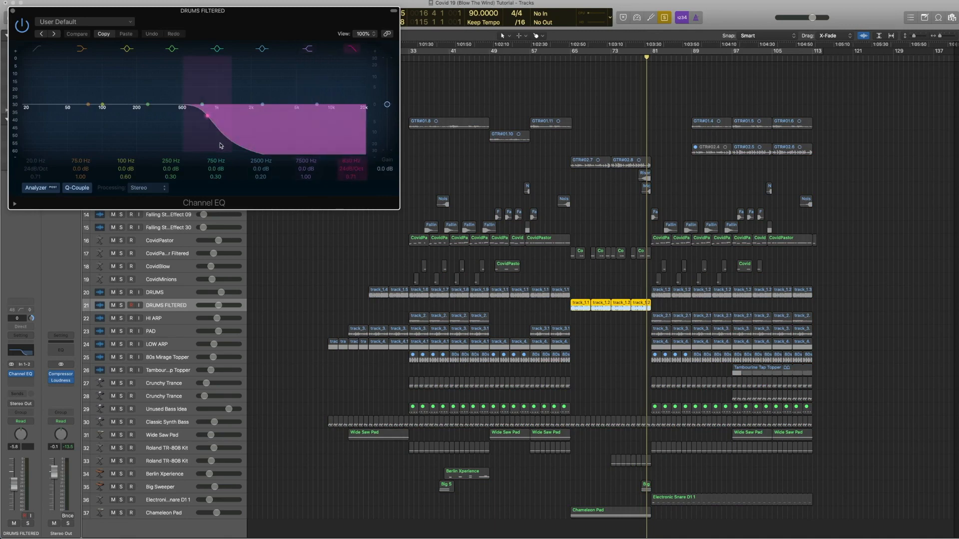
pyautogui.click(13, 11)
# Step: Play the soloed DRUMS FILTERED track from bar 65 briefly, then unsolo it
pyautogui.click(570, 57)
pyautogui.press('space')
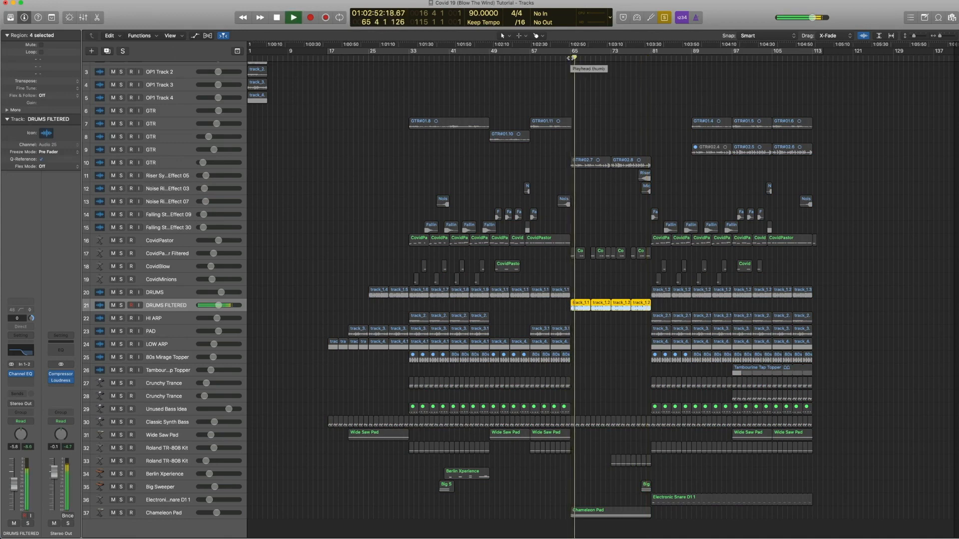
pyautogui.press('space')
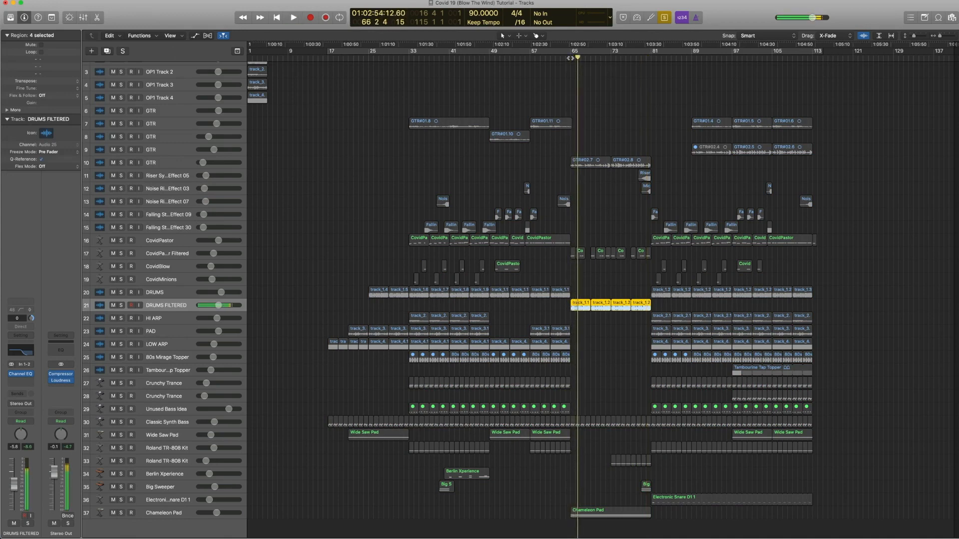
pyautogui.hotkey('ctrl', 's')
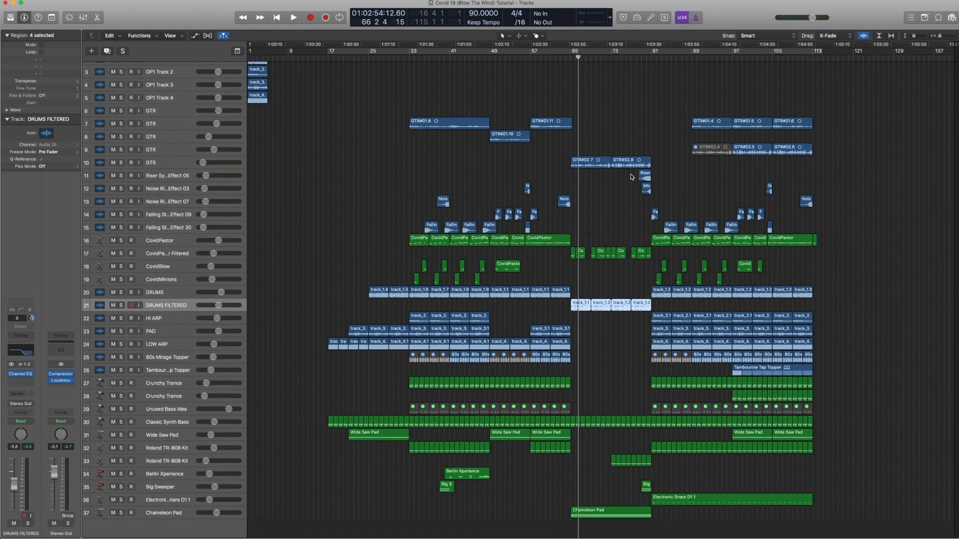
# Step: Return the playhead to bar 65, then select and solo the Classic Synth Bass track
pyautogui.press(',')
pyautogui.press(',')
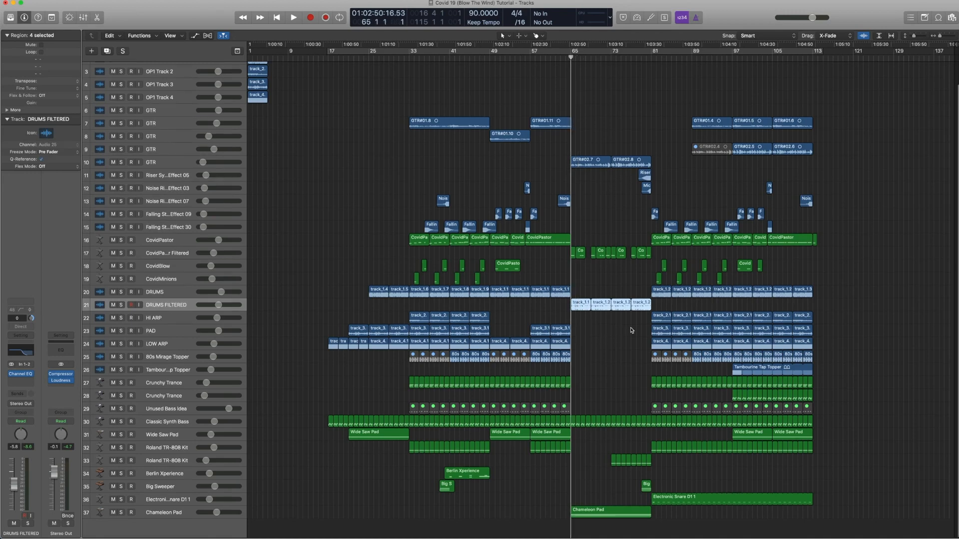
pyautogui.click(172, 424)
pyautogui.hotkey('ctrl', 's')
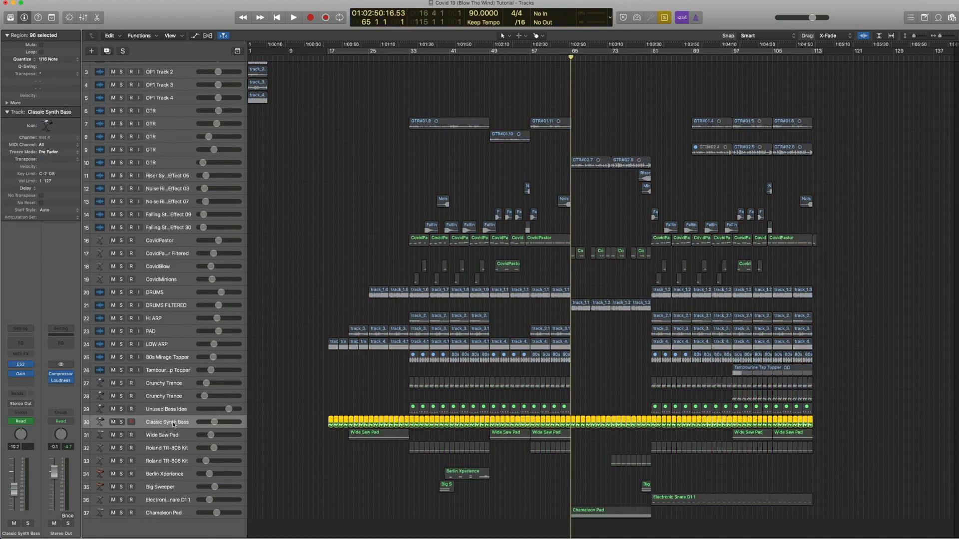
# Step: Show the Classic Synth Bass ES2 LPF Cutoff automation, zoom in around bars 61–87 and play
pyautogui.press('a')
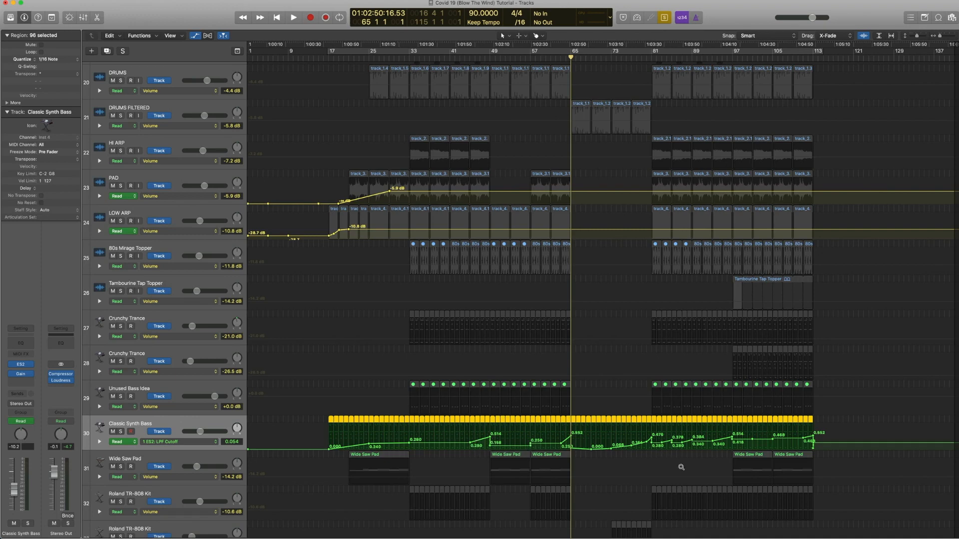
pyautogui.moveTo(687, 480); pyautogui.dragTo(537, 378)
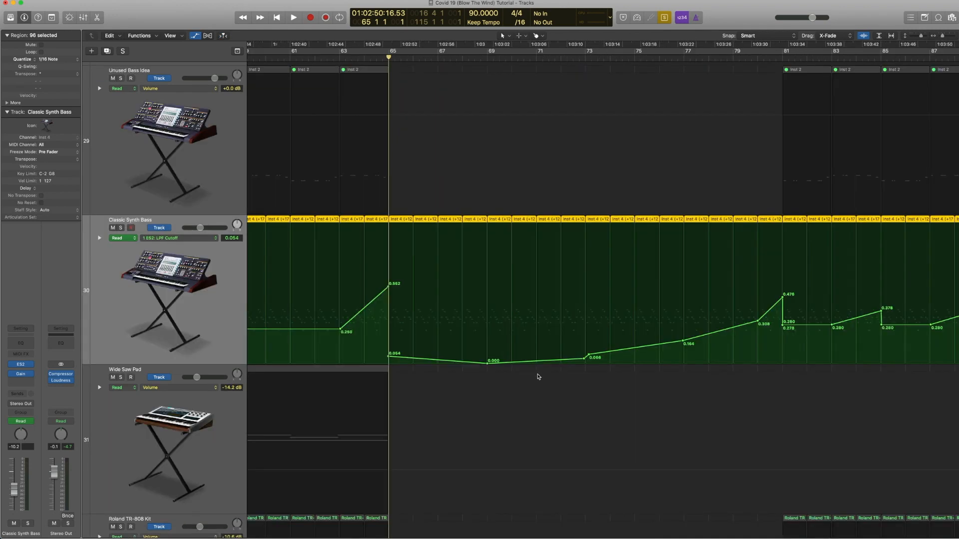
pyautogui.press('space')
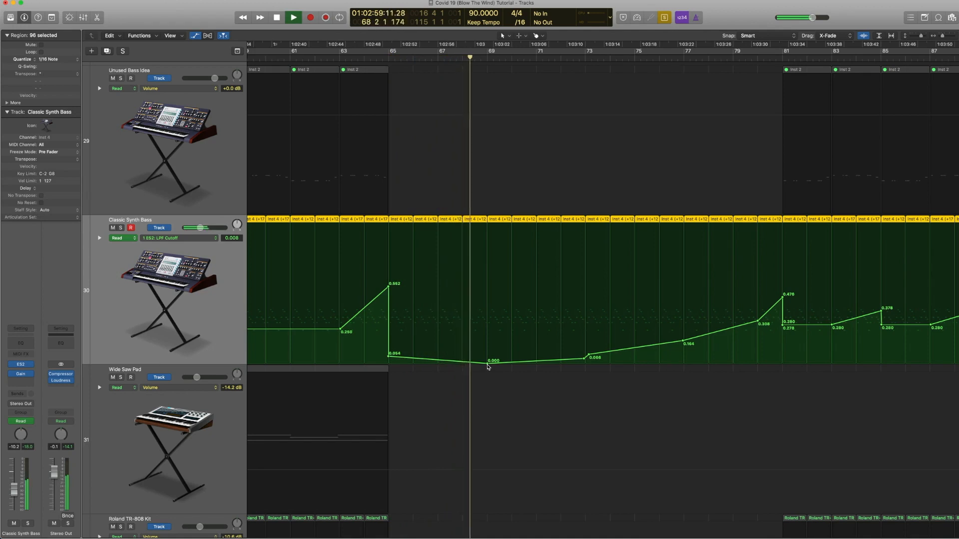
# Step: Jump playback to bars 73 and 81 to hear the cutoff automation, then stop
pyautogui.scroll(1, 587, 332)
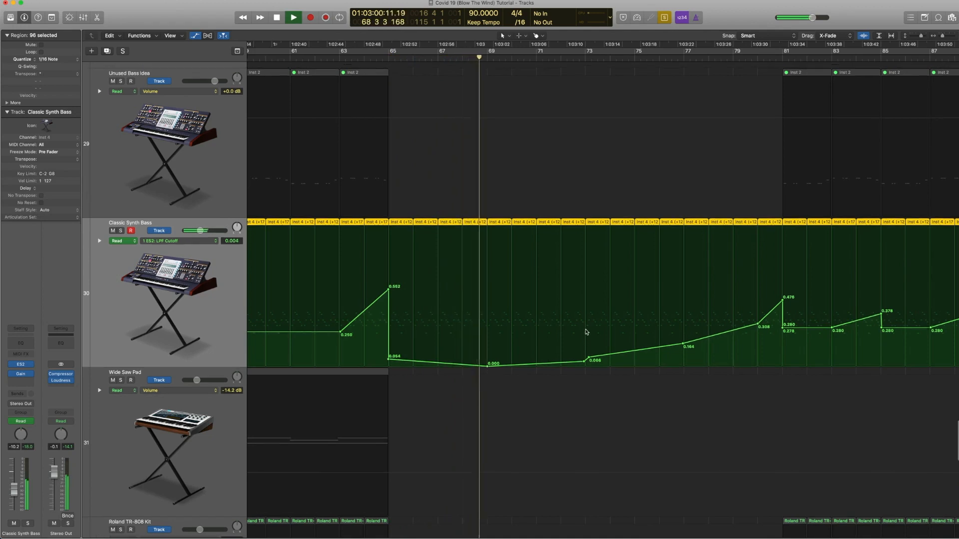
pyautogui.click(588, 57)
pyautogui.click(676, 59)
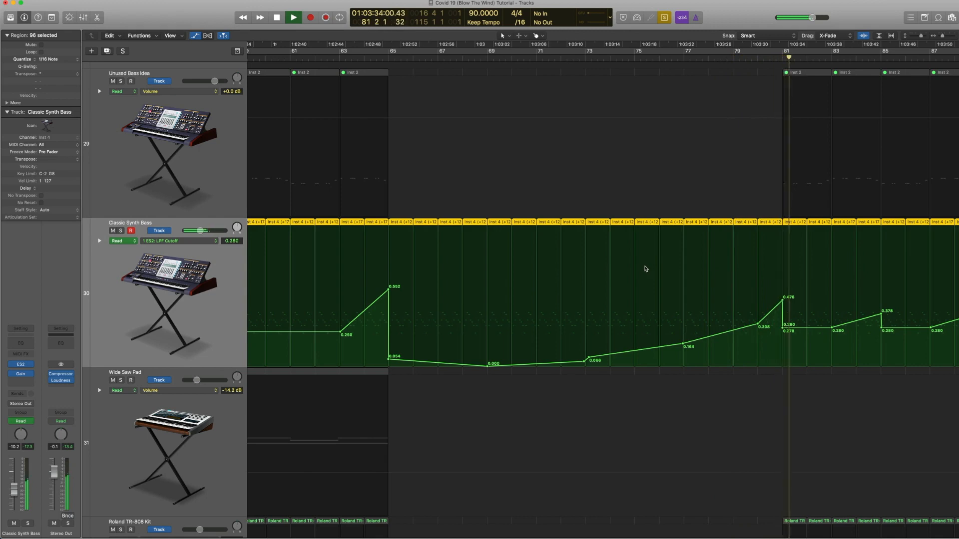
pyautogui.press('space')
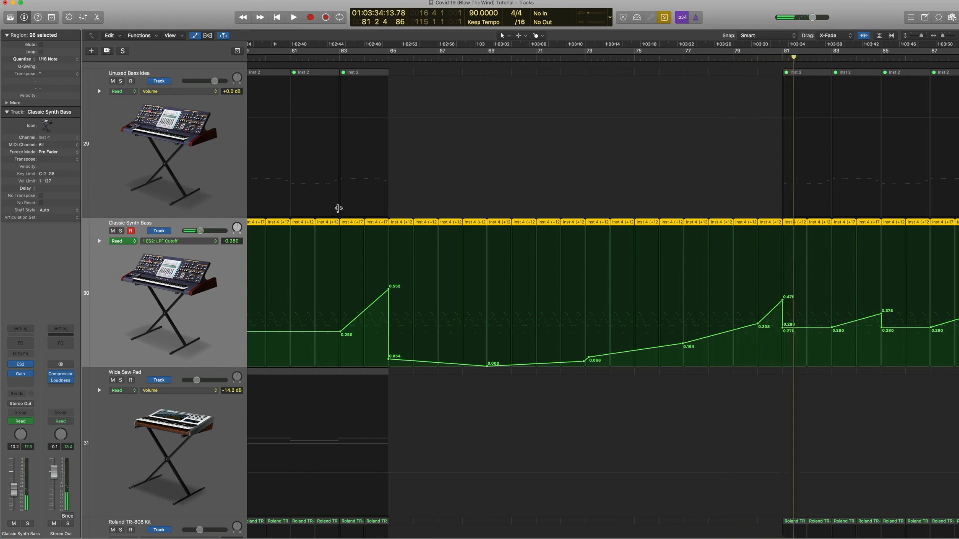
# Step: Move the playhead to bar 63 and briefly play the soloed Classic Synth Bass track
pyautogui.click(338, 58)
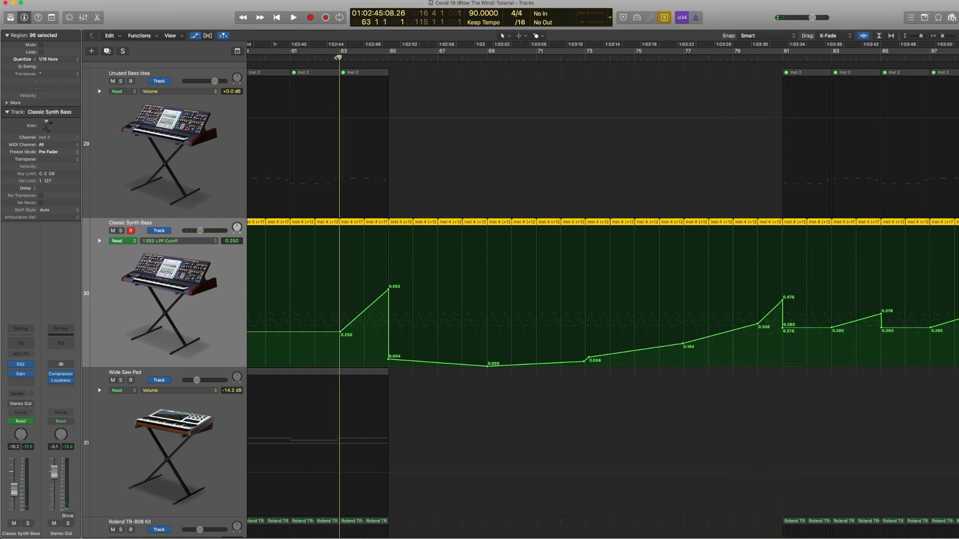
pyautogui.press('space')
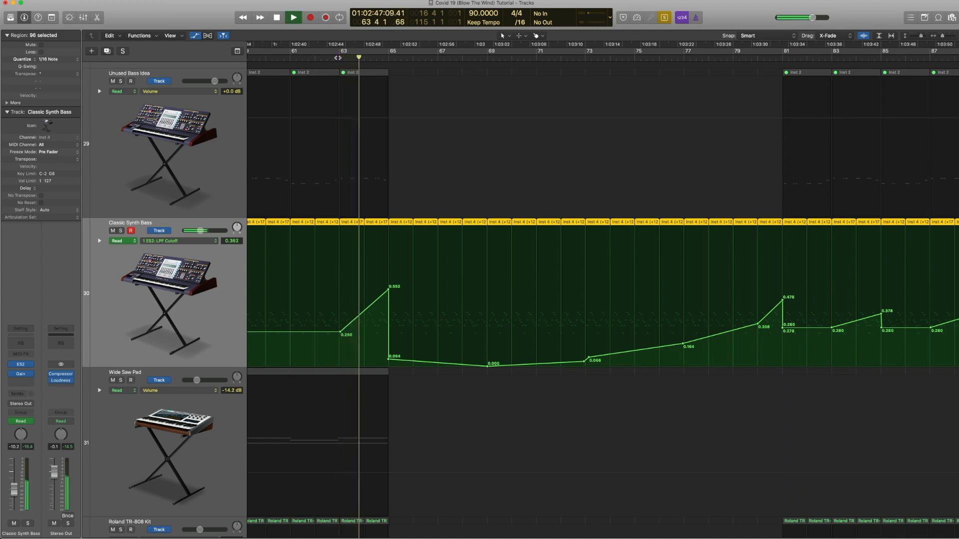
pyautogui.press('space')
# Step: Hide the automation view, play from bar 63 again, and zoom out to show the whole arrangement
pyautogui.press('a')
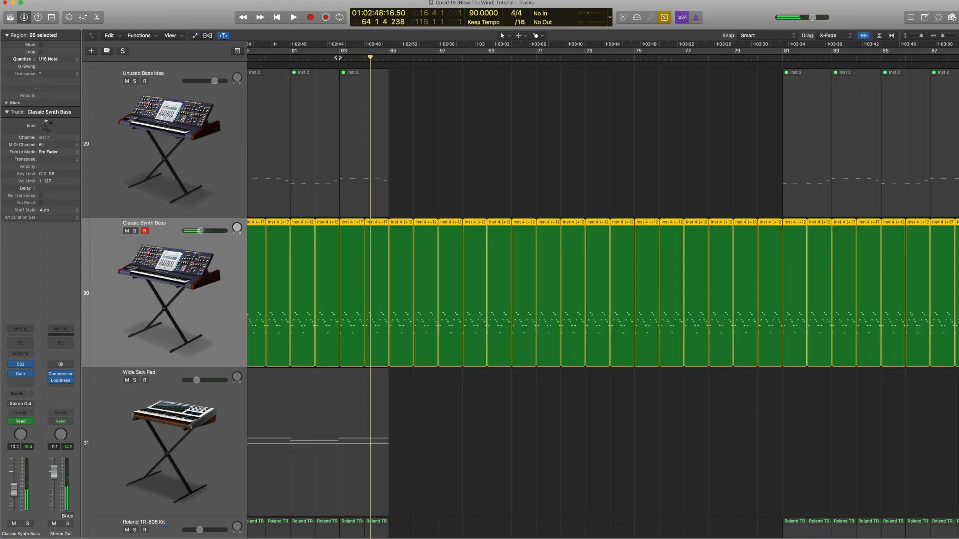
pyautogui.press('space')
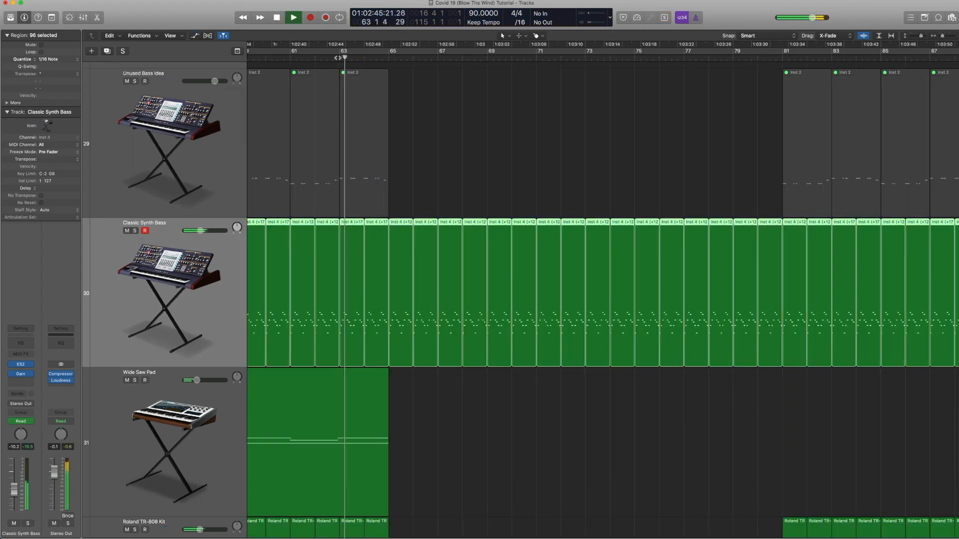
pyautogui.press('z')
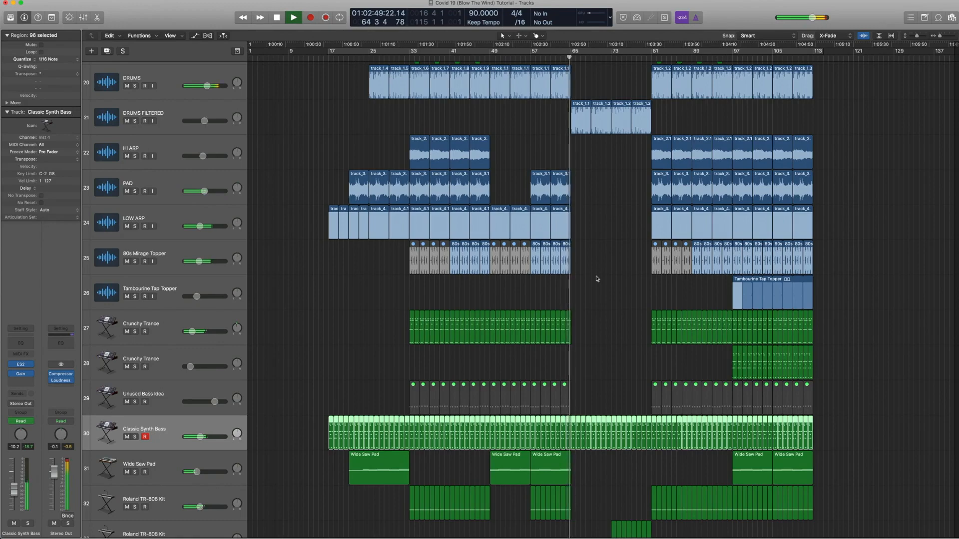
pyautogui.press('space')
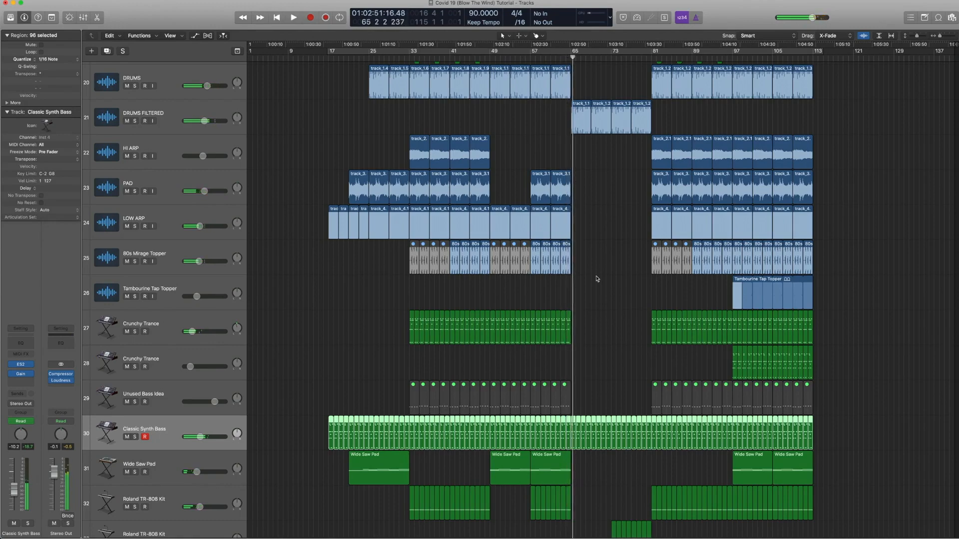
# Step: Scroll through the tracks, select the Noise Riser Effect 07 region, and shrink the track heights to see all tracks
pyautogui.scroll(10, 595, 277)
pyautogui.scroll(-3, 590, 275)
pyautogui.click(563, 265)
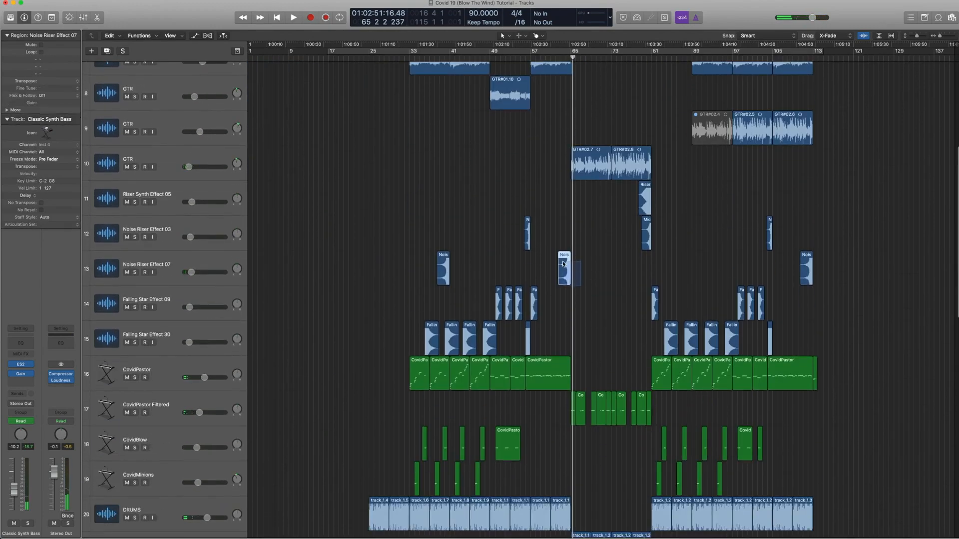
pyautogui.scroll(-8, 562, 259)
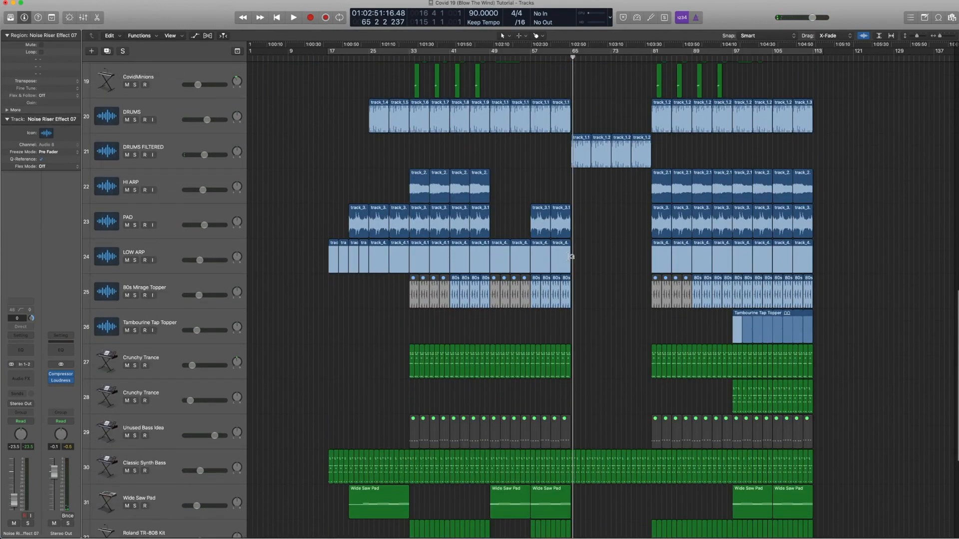
pyautogui.press('super+Up')
pyautogui.press('super+Up')
pyautogui.press('super+Up')
pyautogui.press('super+Up')
pyautogui.press('super+Up')
pyautogui.press('super+Up')
pyautogui.press('super+Up')
pyautogui.press('super+Up')
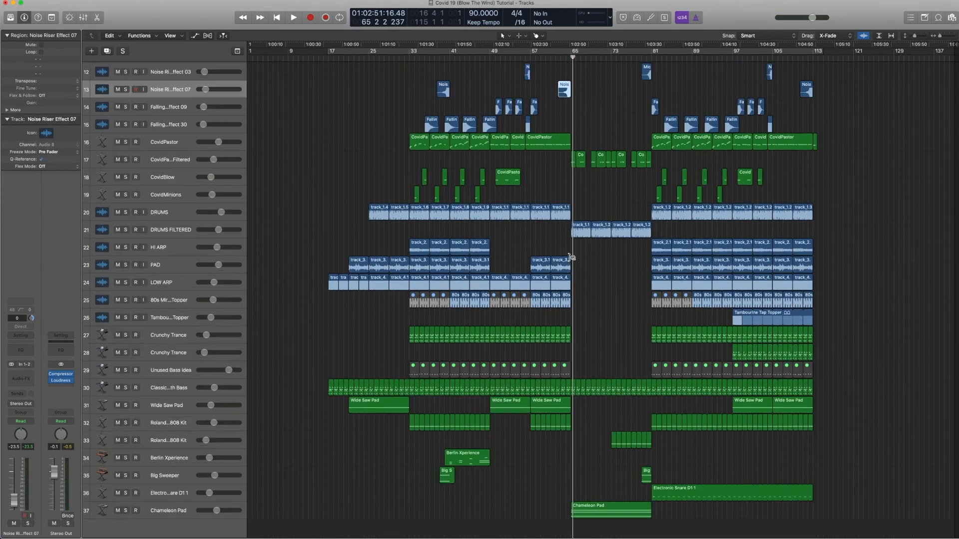
pyautogui.press('super+Up')
pyautogui.press('super+Up')
# Step: Step the playhead back and forward by bars around bar 65 and shrink track heights further
pyautogui.press(',')
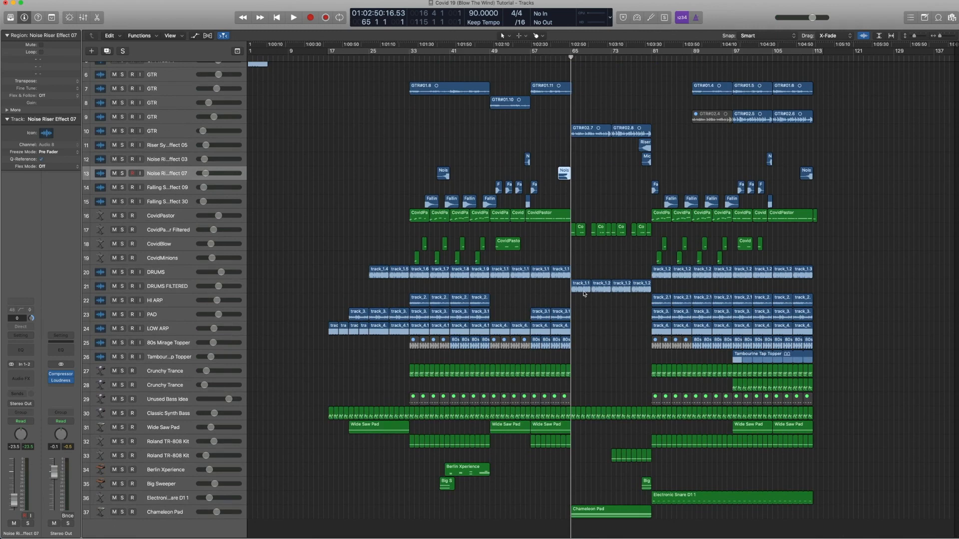
pyautogui.press(',')
pyautogui.press(',')
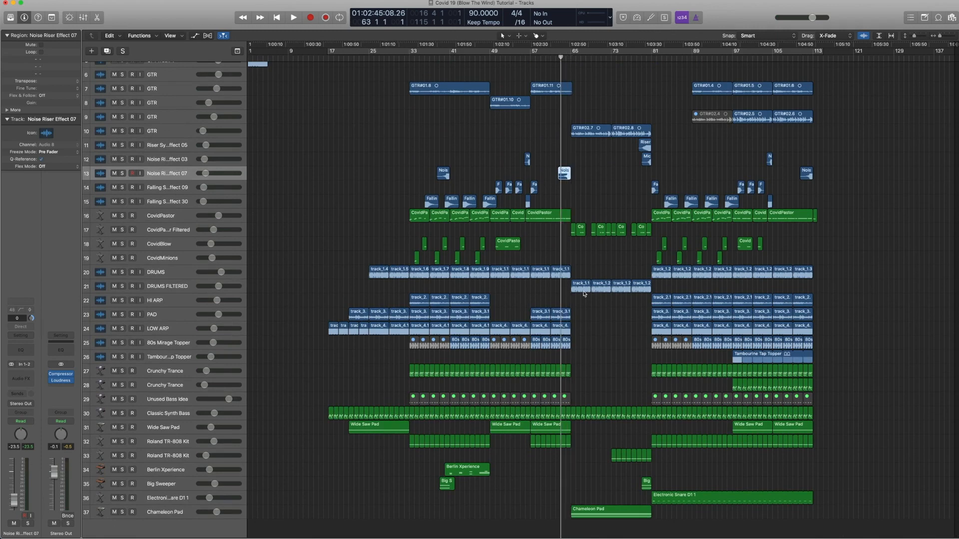
pyautogui.press('.')
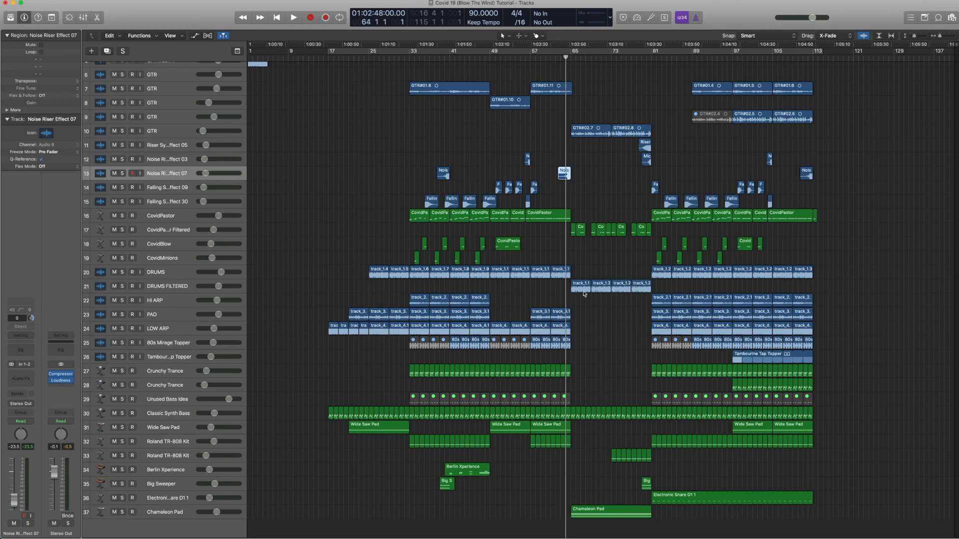
pyautogui.press('.')
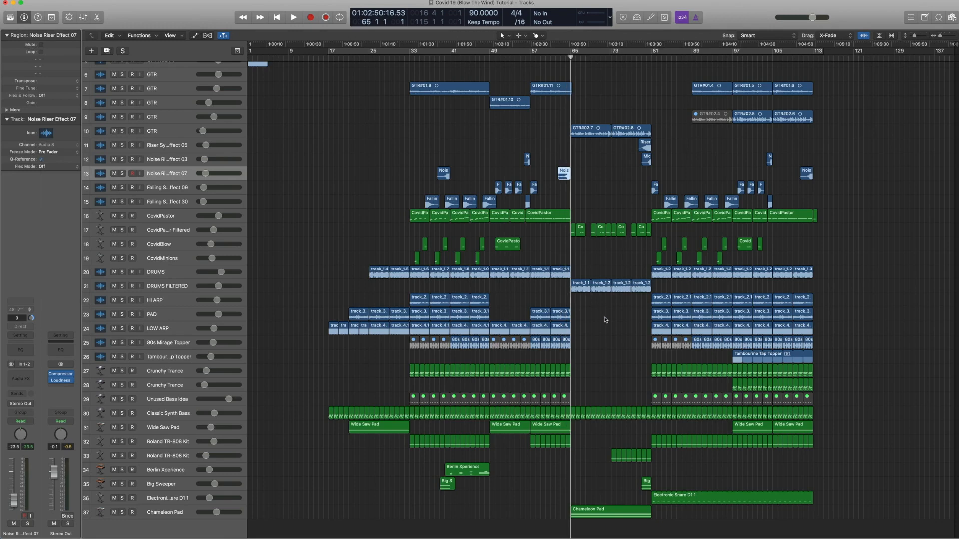
pyautogui.press('super+Up')
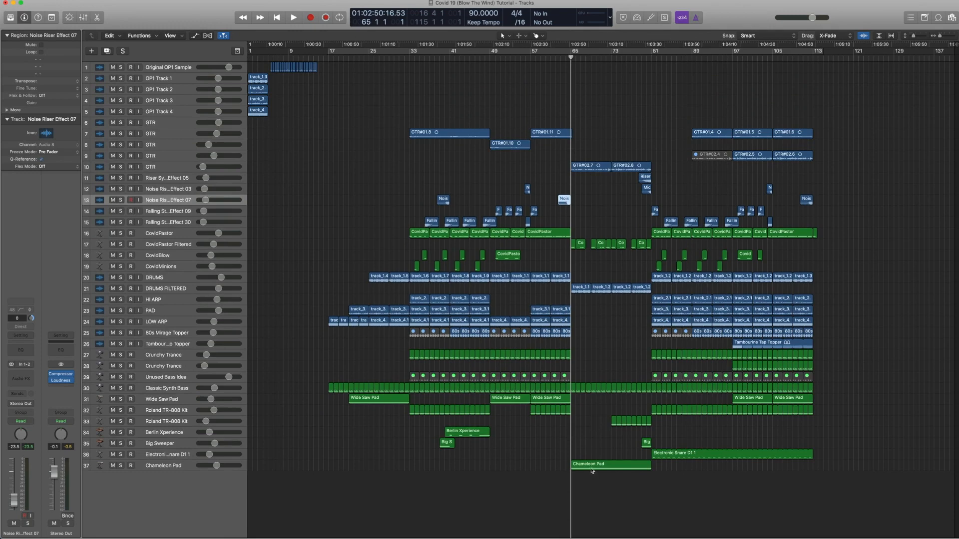
# Step: Select the Chameleon Pad region and open its Alchemy instrument to inspect the patch, then close it
pyautogui.click(592, 466)
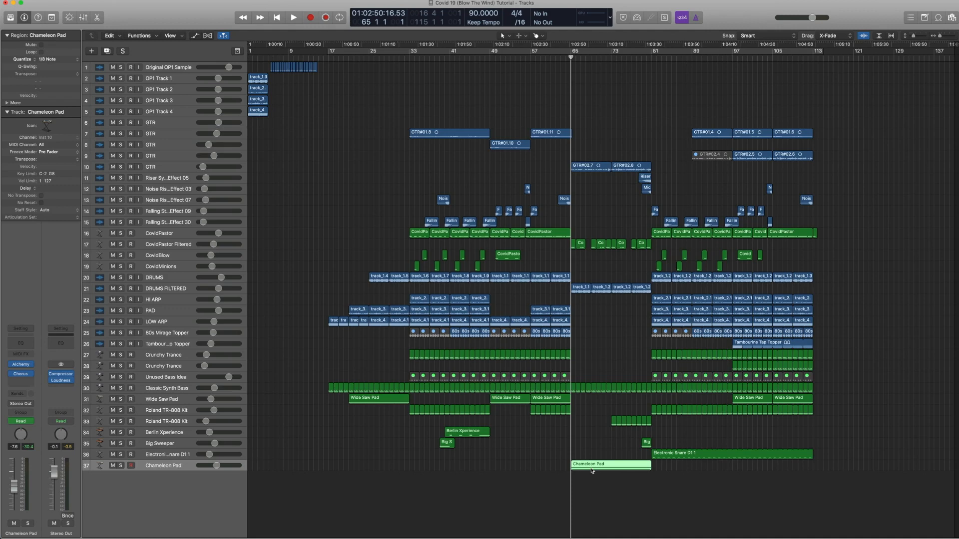
pyautogui.click(27, 366)
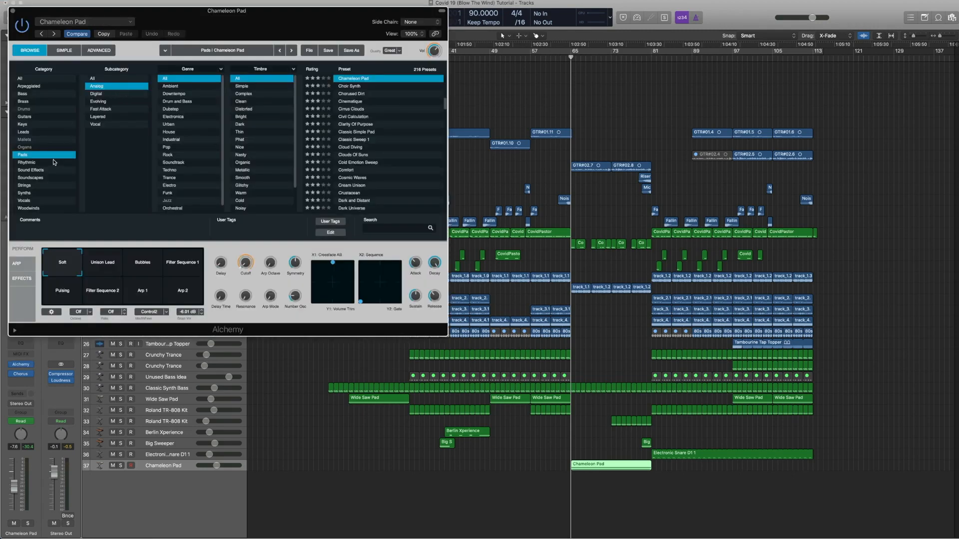
pyautogui.click(12, 11)
# Step: Open the Chameleon Pad's Chorus plugin and browse its preset list, then close the plugin window
pyautogui.click(20, 376)
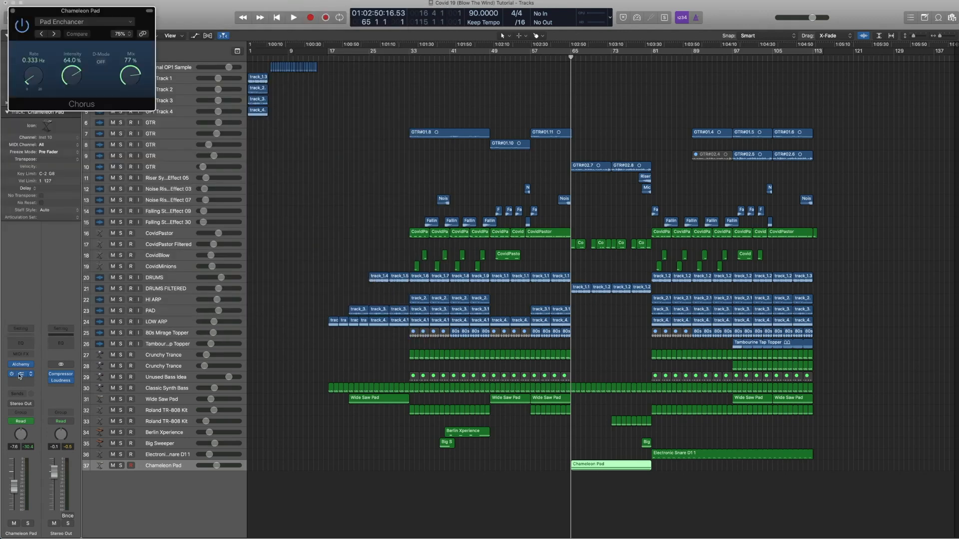
pyautogui.click(85, 22)
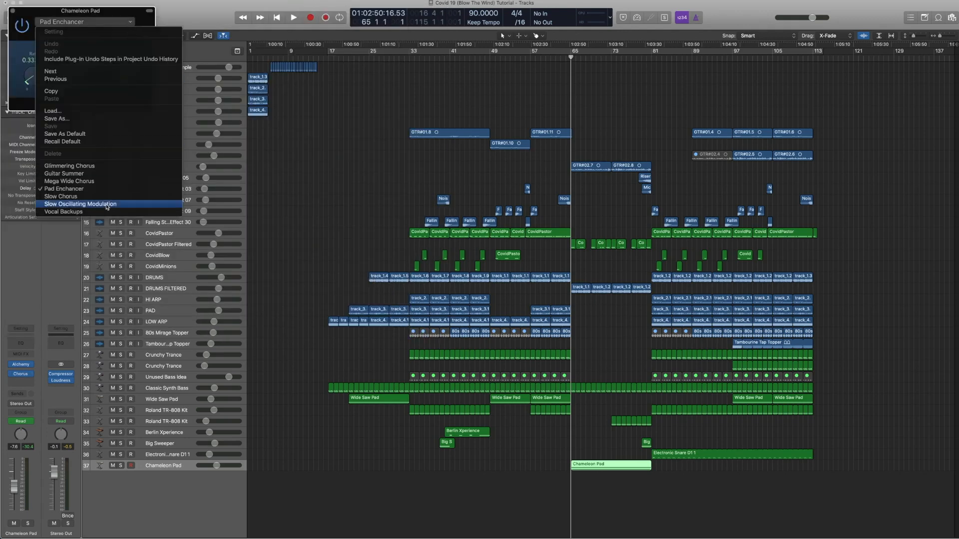
pyautogui.click(28, 14)
pyautogui.click(12, 11)
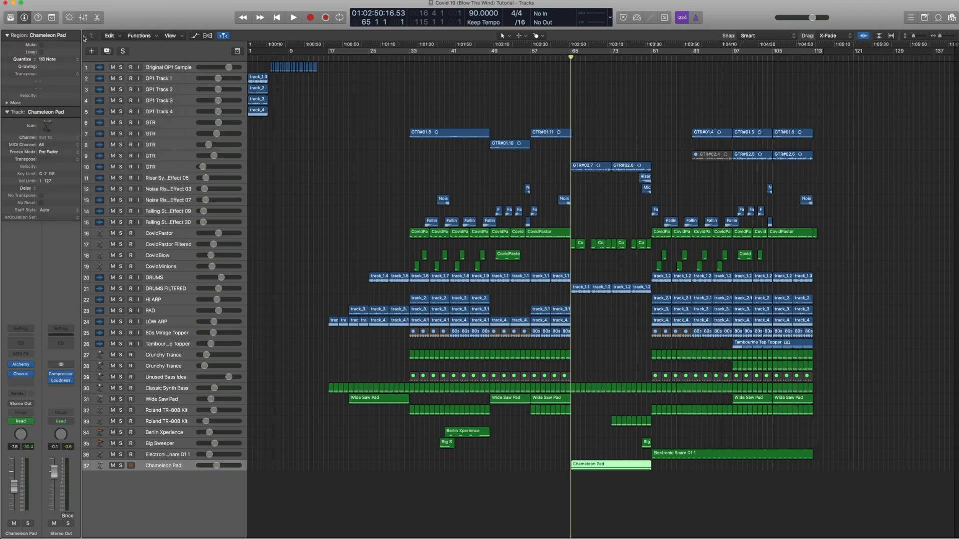
# Step: Play the Chameleon Pad region from bar 65 and open it in the Piano Roll editor
pyautogui.click(583, 464)
pyautogui.press('space')
pyautogui.doubleClick(583, 464)
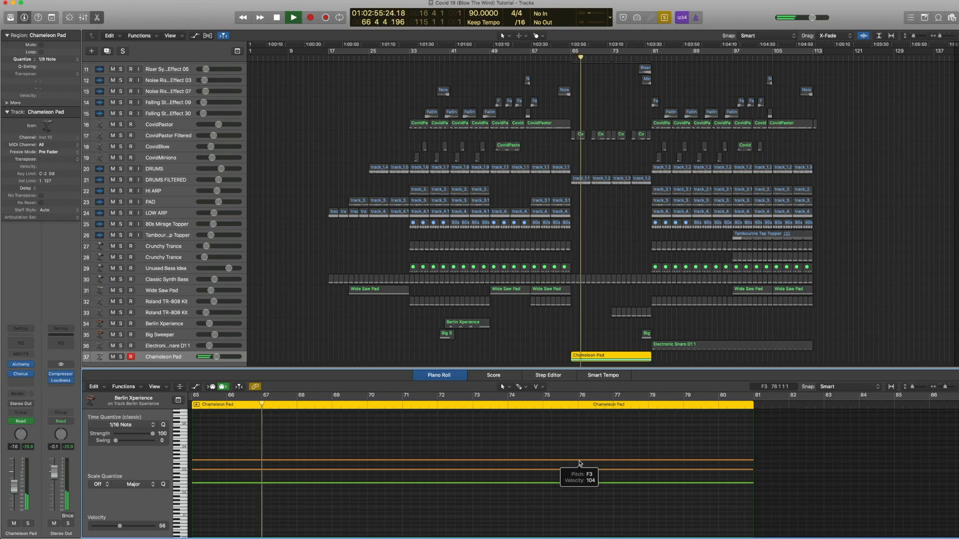
pyautogui.press('space')
# Step: Show the Chameleon Pad's Cutoff automation on the track and jump playback to bars 73 and 81
pyautogui.press('a')
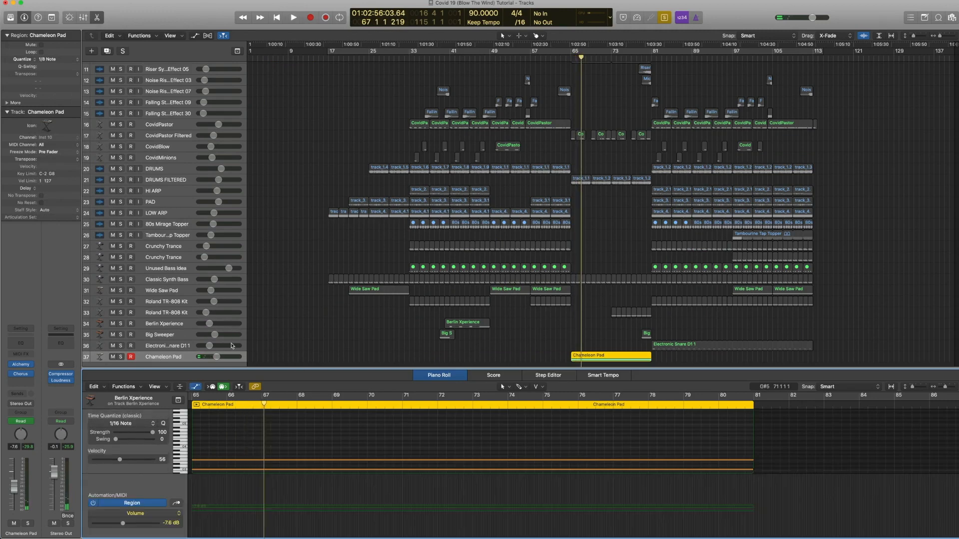
pyautogui.press('a')
pyautogui.click(175, 358)
pyautogui.press('a')
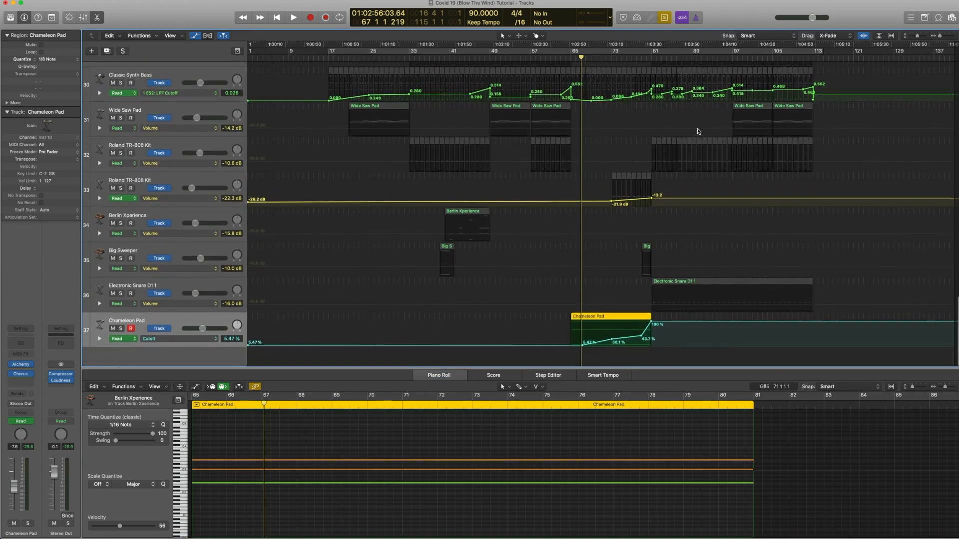
pyautogui.doubleClick(609, 58)
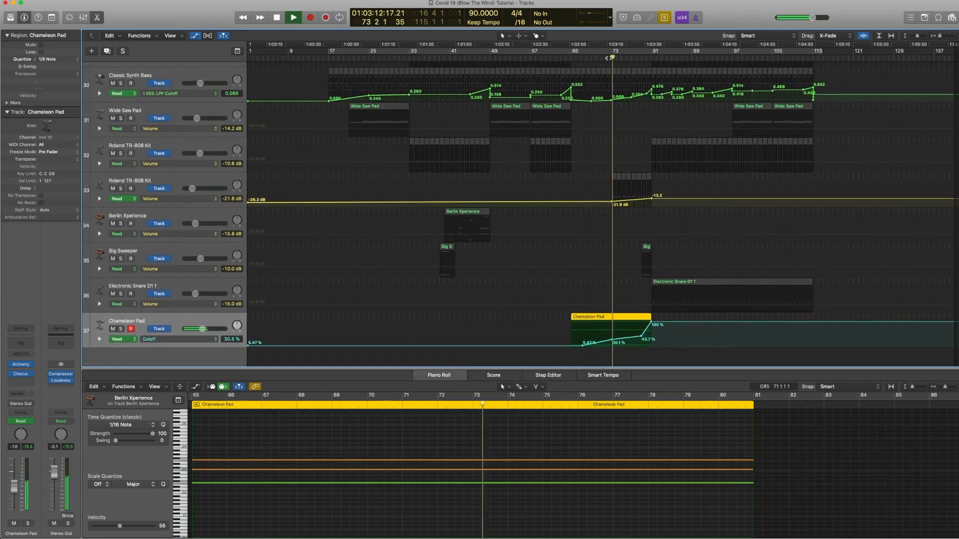
pyautogui.click(641, 58)
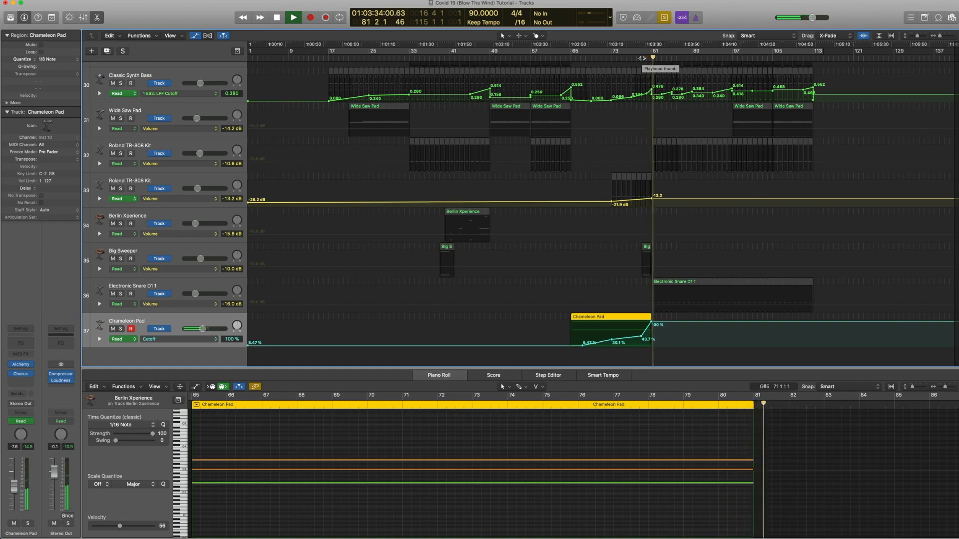
# Step: Hide the automation, shrink the tracks, toggle the Chameleon Pad solo, close the editor and stop playback
pyautogui.press('a')
pyautogui.press('super+Up')
pyautogui.press('super+Up')
pyautogui.hotkey('ctrl', 's')
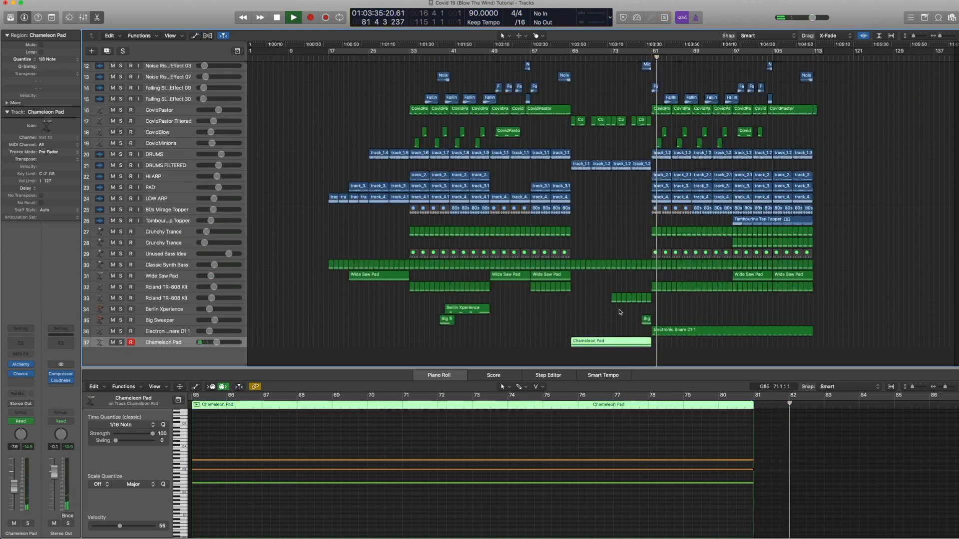
pyautogui.press('e')
pyautogui.press('space')
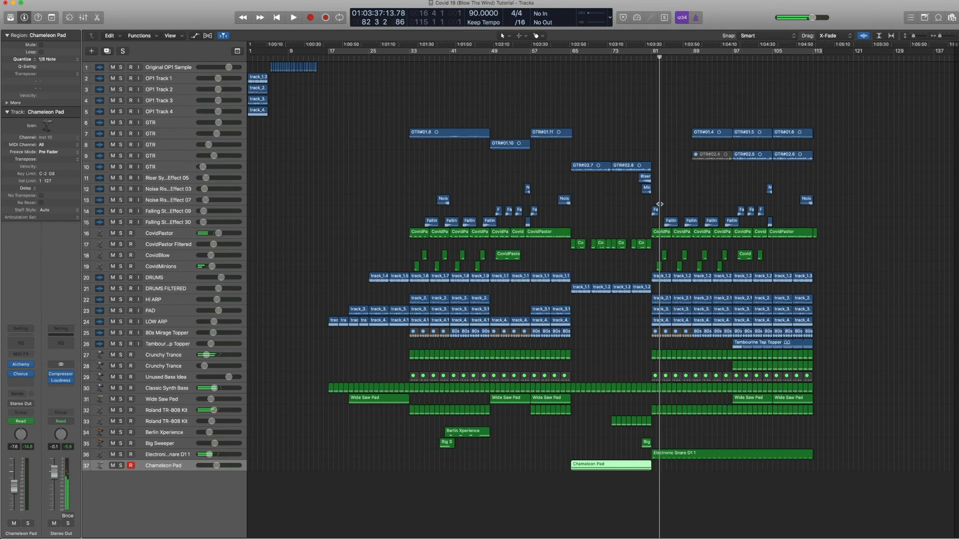
# Step: Rewind to bar 79, then select and solo the Riser Synth Effect 05 and Noise Riser Effect 03 regions
pyautogui.press(',')
pyautogui.press(',')
pyautogui.press(',')
pyautogui.press(',')
pyautogui.moveTo(660, 193); pyautogui.dragTo(644, 183)
pyautogui.hotkey('ctrl', 's')
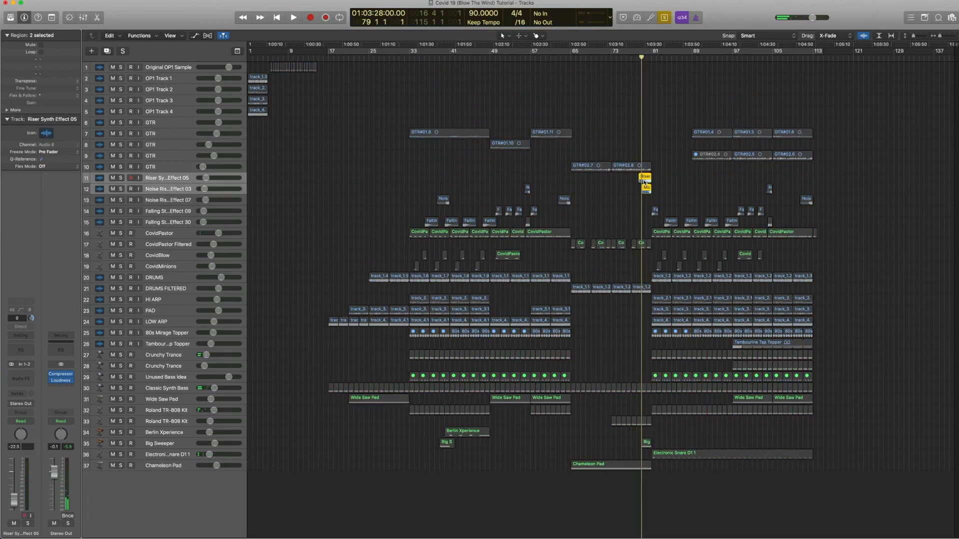
# Step: Play the soloed riser regions from bar 79 and stop
pyautogui.press('space')
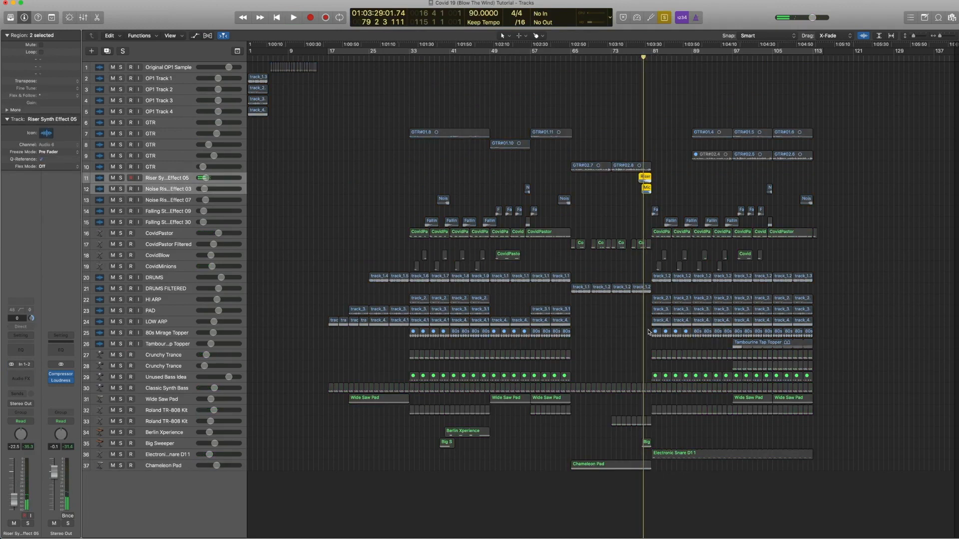
pyautogui.press('space')
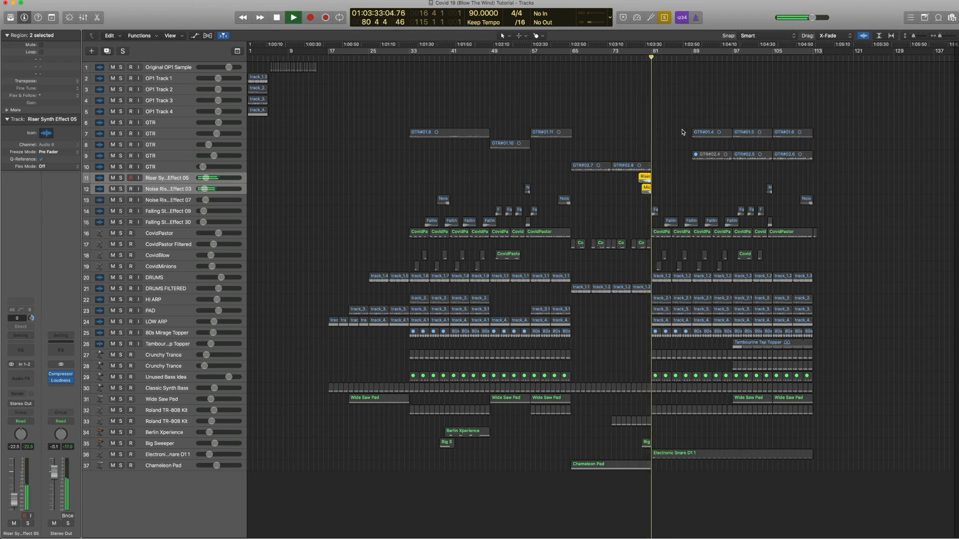
pyautogui.press('space')
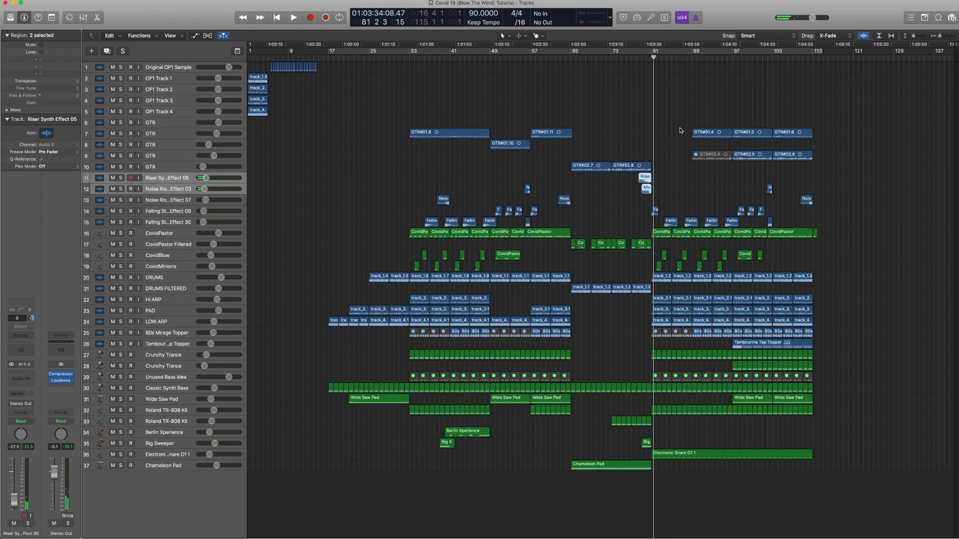
# Step: Zoom in around bars 76–89, select and solo the Falling Star Effect 09 region, and play it
pyautogui.moveTo(693, 295); pyautogui.dragTo(624, 178)
pyautogui.click(550, 210)
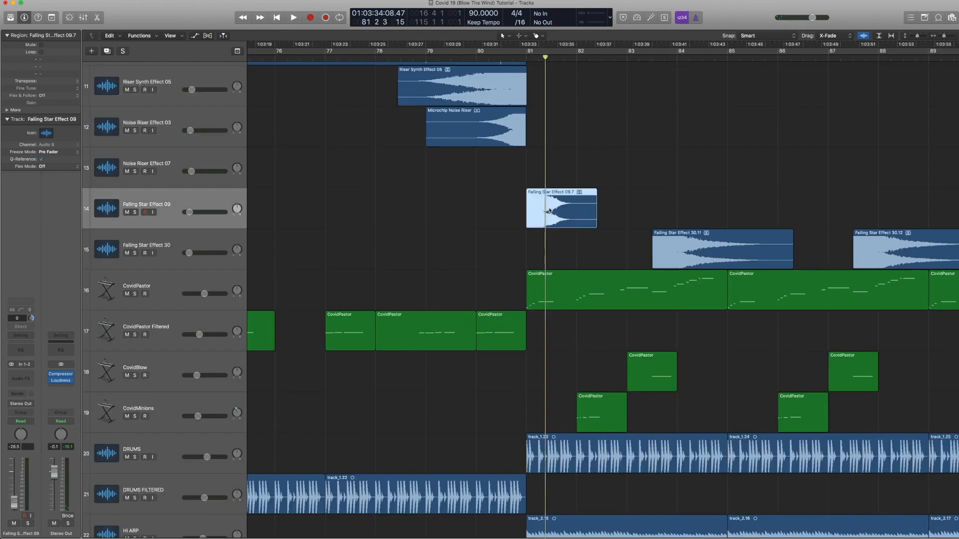
pyautogui.hotkey('ctrl', 's')
pyautogui.hotkey('shift', 'space')
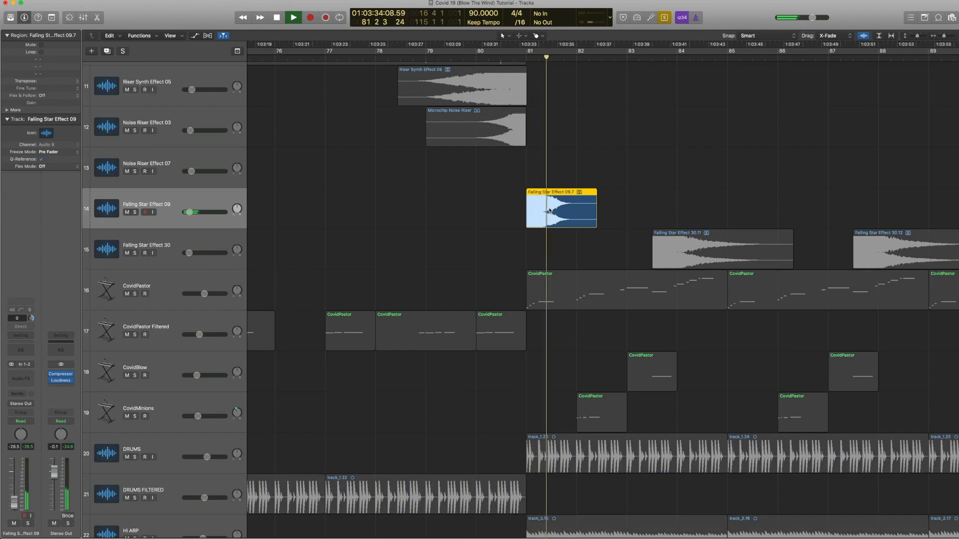
pyautogui.press('space')
pyautogui.keyDown('ctrl'); pyautogui.keyDown('alt'); pyautogui.click(549, 211); pyautogui.keyUp('alt'); pyautogui.keyUp('ctrl')
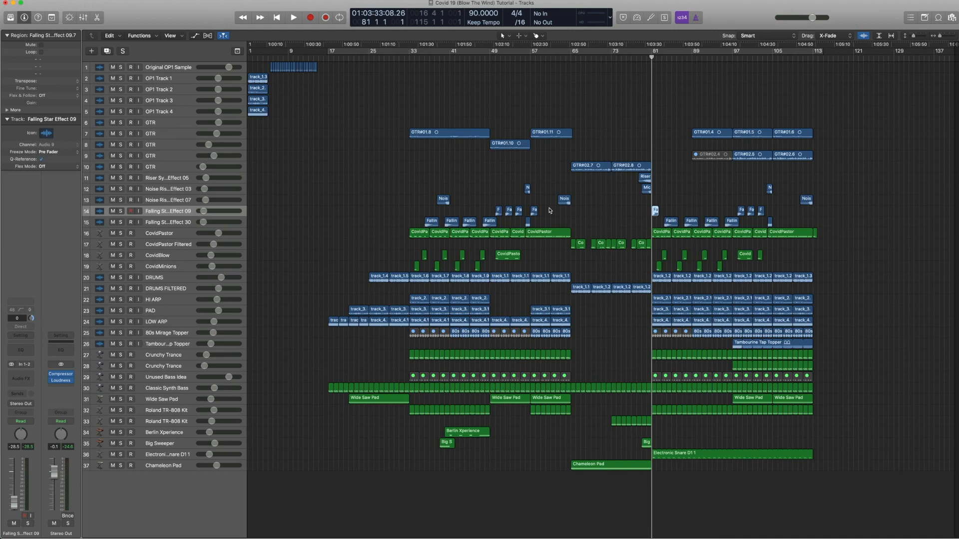
pyautogui.hscroll(1, 595, 232)
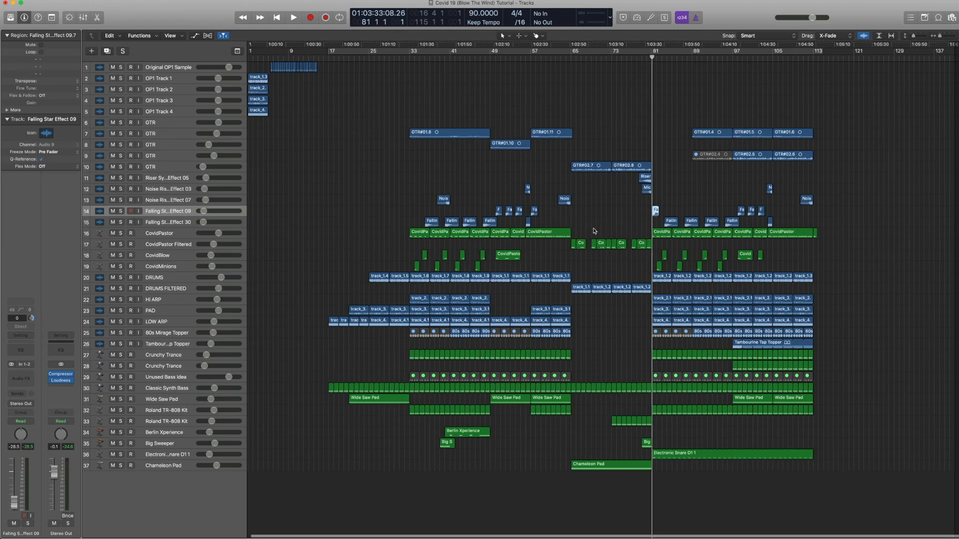
pyautogui.press(',')
pyautogui.press('.')
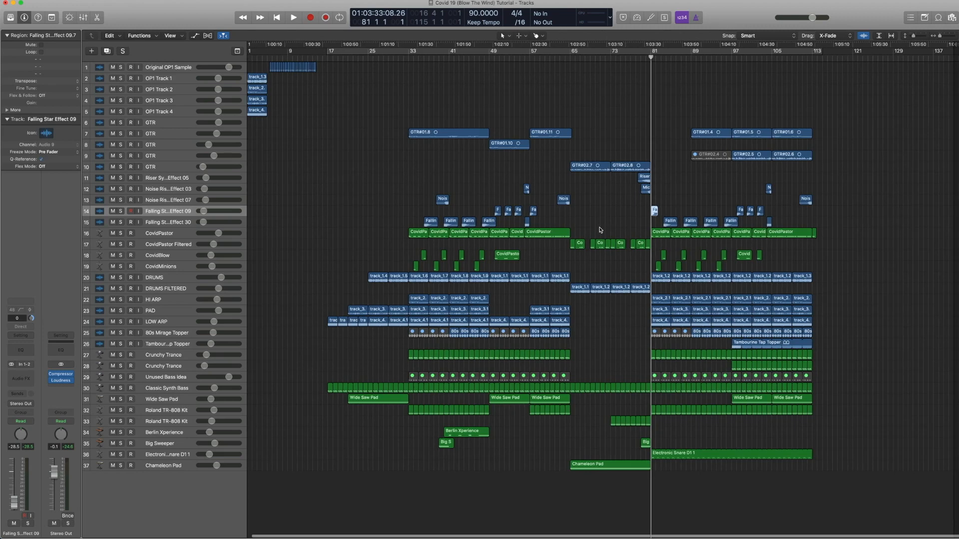
# Step: Zoom in on bars 76–93, solo the Falling Star Effect 09 region and play it briefly
pyautogui.hscroll(-1, 652, 226)
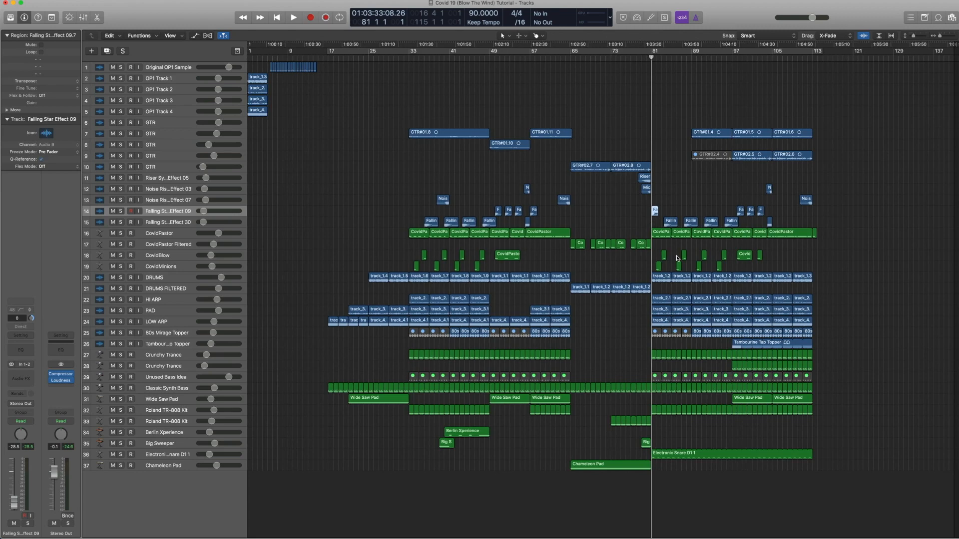
pyautogui.moveTo(702, 265); pyautogui.dragTo(624, 198)
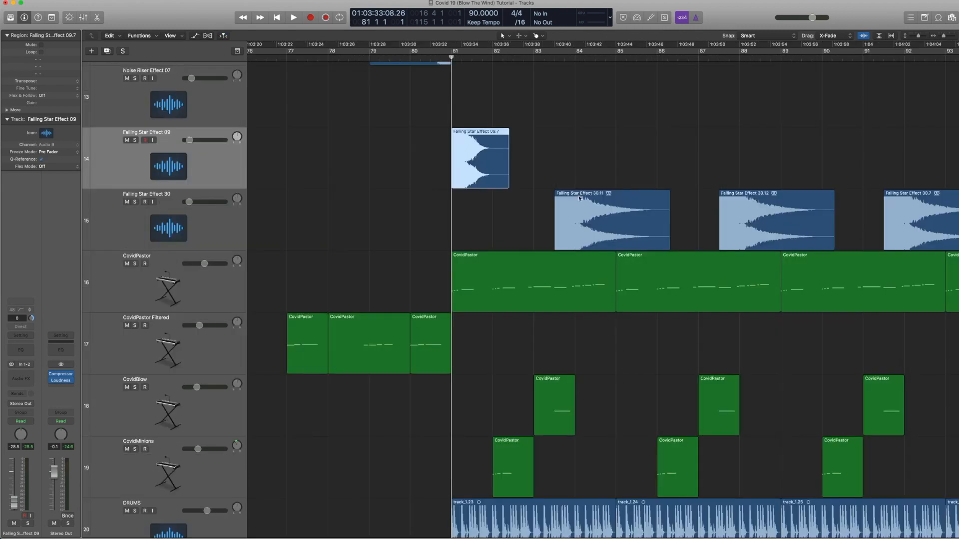
pyautogui.hotkey('ctrl', 's')
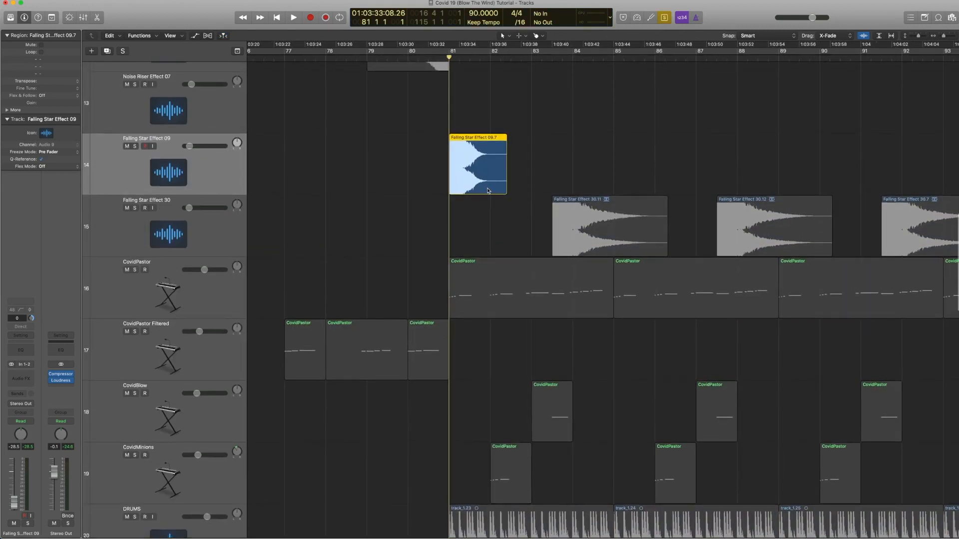
pyautogui.press('space')
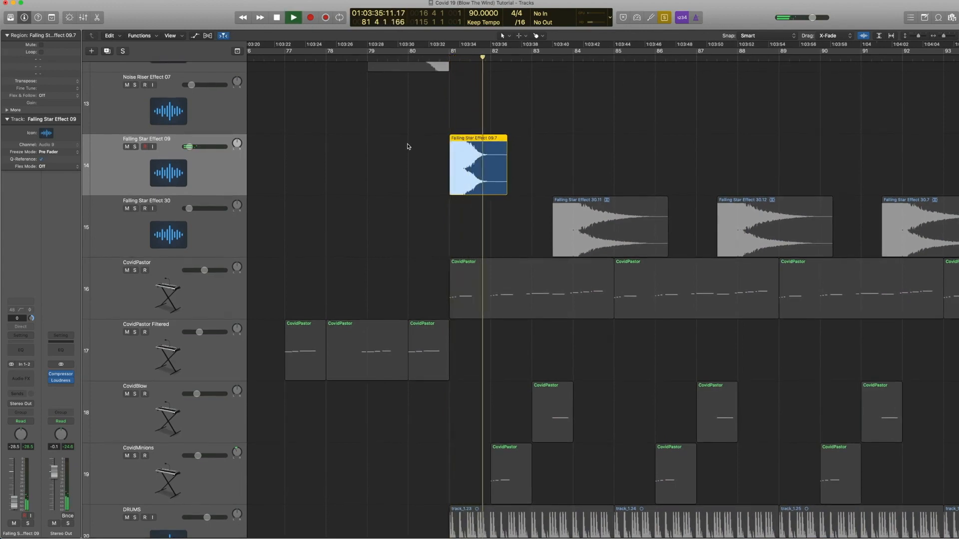
pyautogui.press('space')
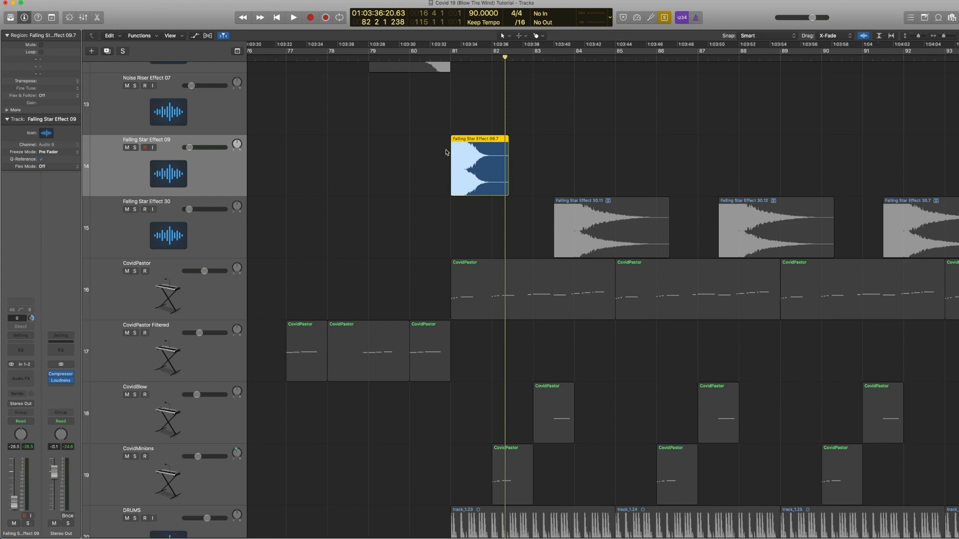
# Step: Return the playhead to bar 81 and replay the soloed Falling Star Effect 09 region
pyautogui.hscroll(1, 447, 153)
pyautogui.scroll(-1, 447, 153)
pyautogui.press(',')
pyautogui.press(',')
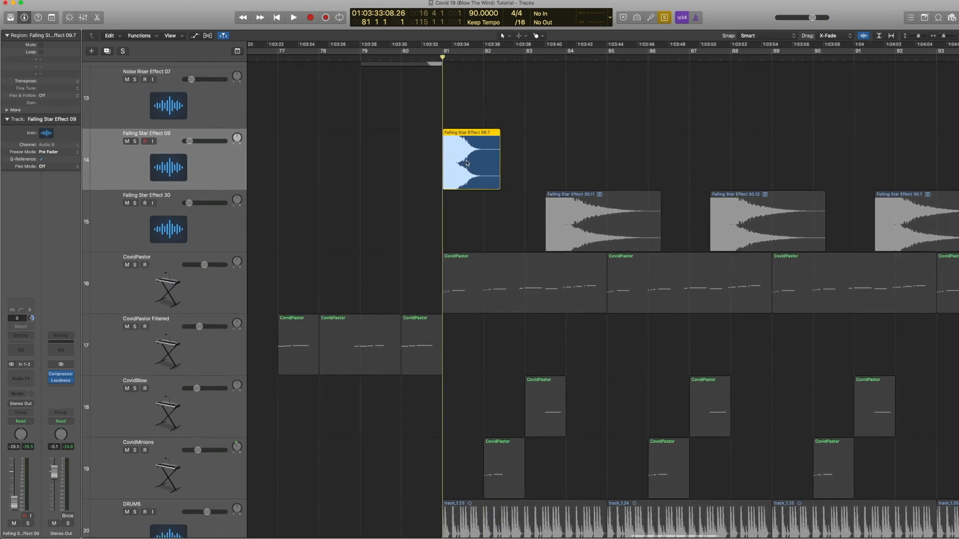
pyautogui.hscroll(-1, 505, 164)
pyautogui.press('space')
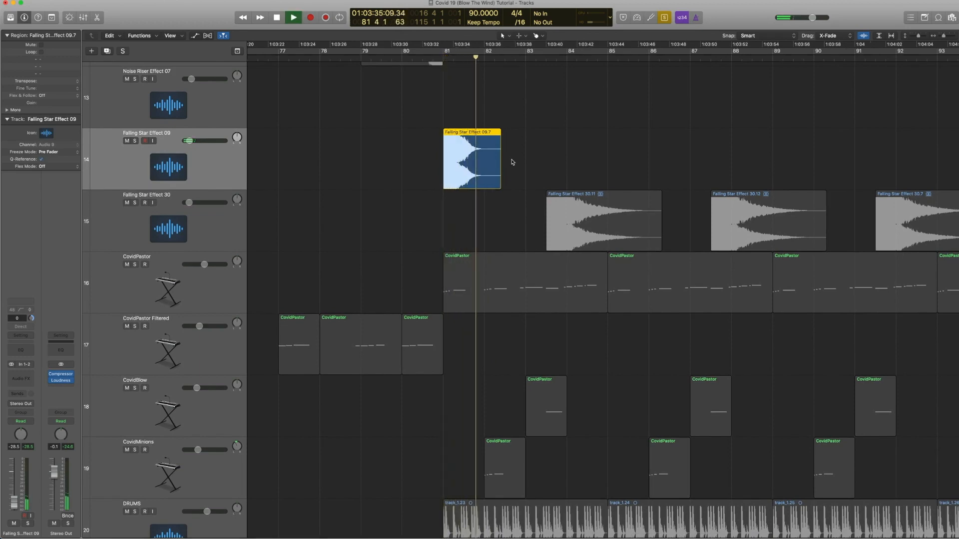
pyautogui.press('space')
# Step: Select the first Falling Star Effect 30 region, then zoom out to the whole arrangement and deselect
pyautogui.scroll(-1, 512, 162)
pyautogui.click(580, 205)
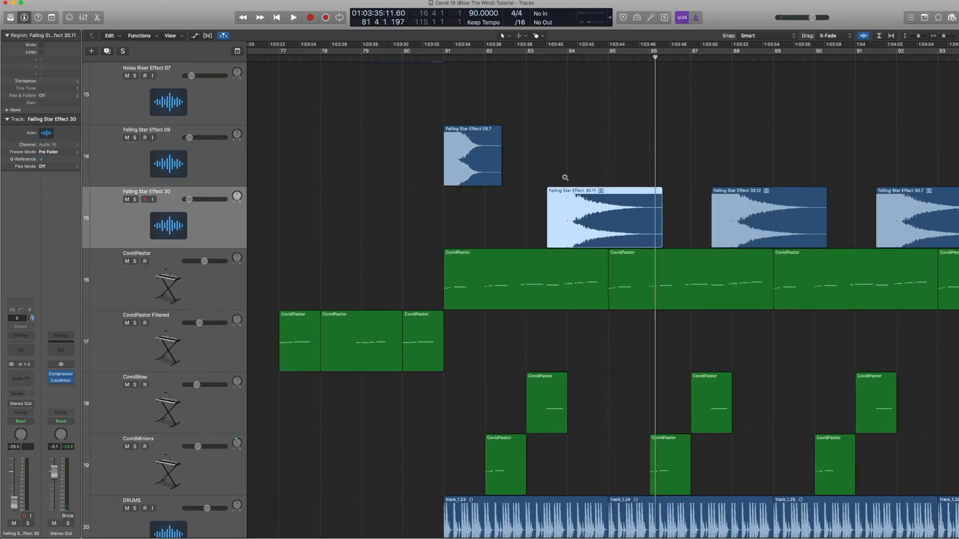
pyautogui.press('z')
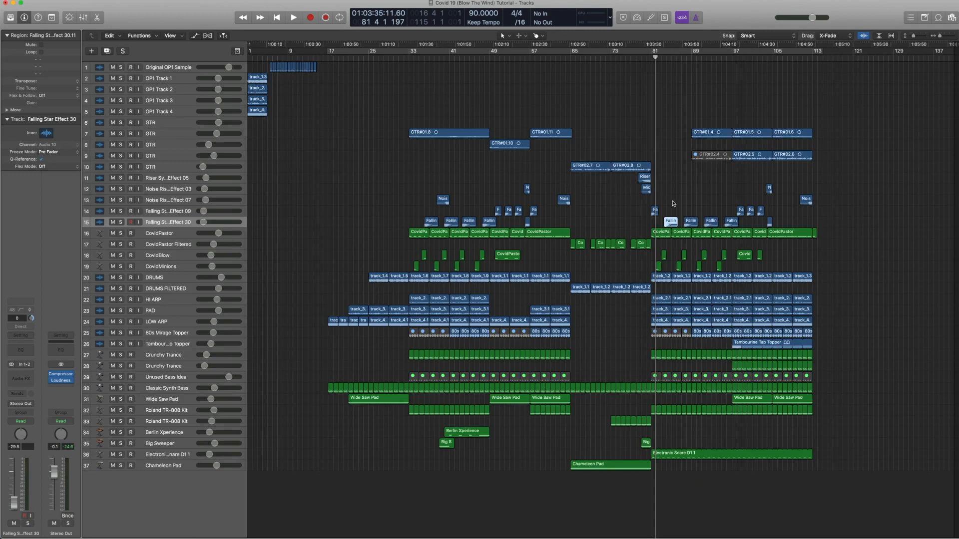
pyautogui.click(624, 216)
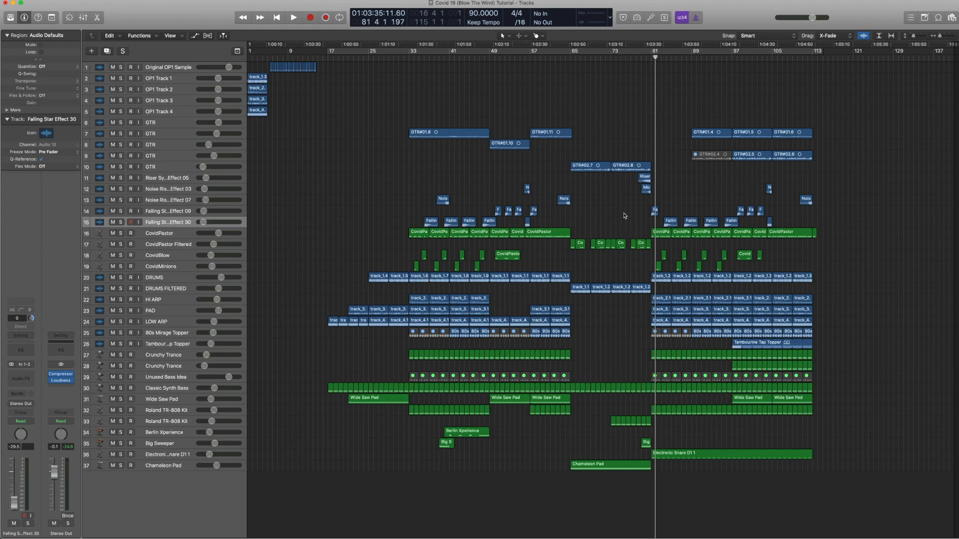
# Step: Step the playhead back and forth between bars 78 and 81
pyautogui.press(',')
pyautogui.press(',')
pyautogui.press(',')
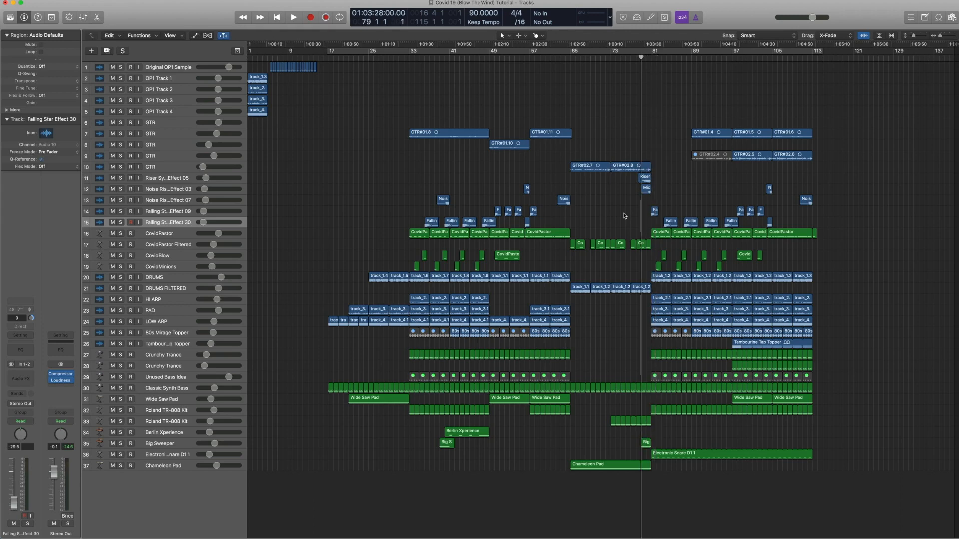
pyautogui.press('.')
pyautogui.press('.')
pyautogui.press(',')
pyautogui.press(',')
pyautogui.press(',')
pyautogui.press(',')
pyautogui.press('.')
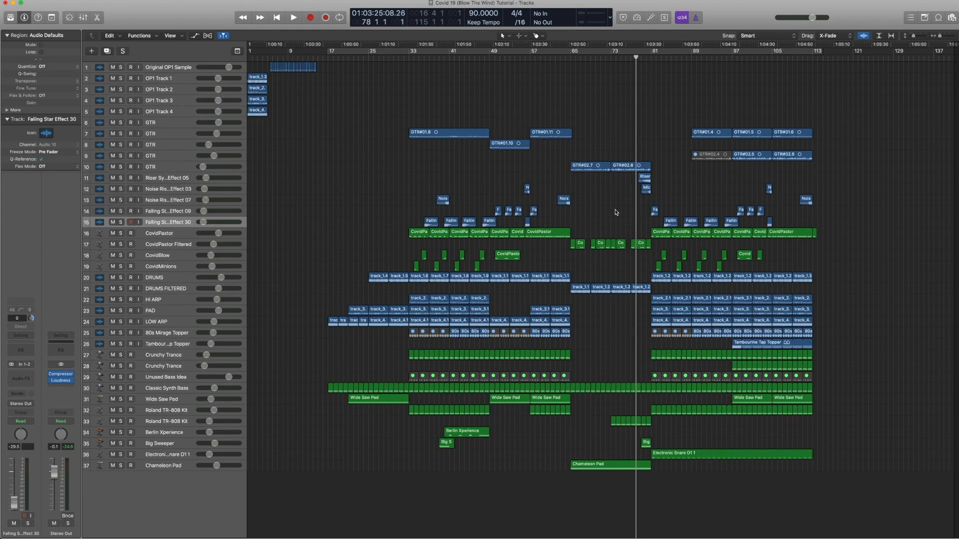
pyautogui.press('.')
pyautogui.press('.')
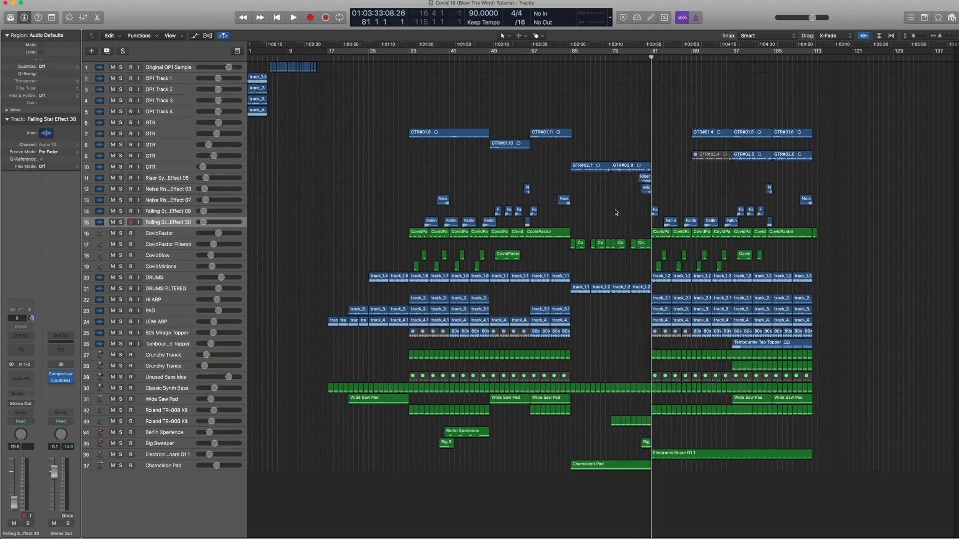
pyautogui.press(',')
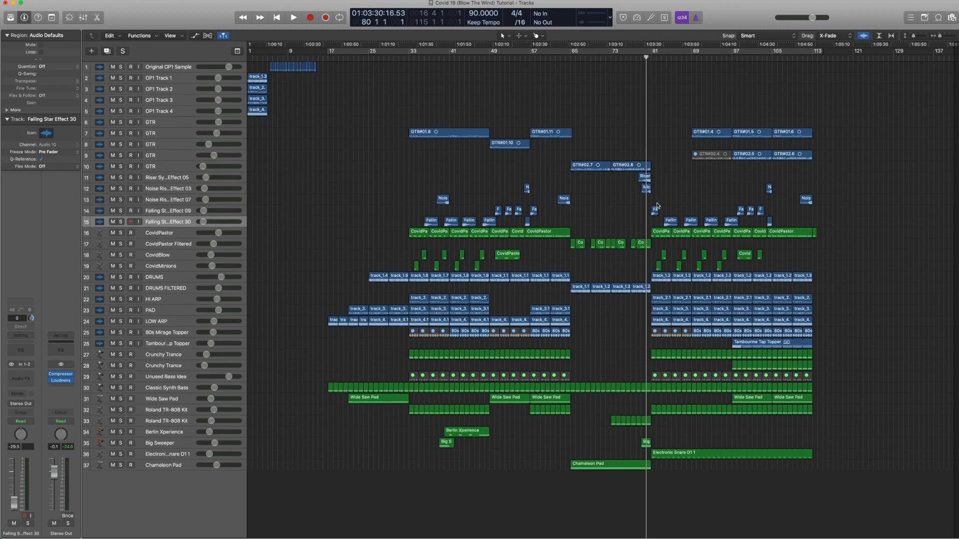
# Step: Select the regions around bar 80 on tracks 10–13, then the regions after bar 81 on tracks 16–36
pyautogui.moveTo(657, 205); pyautogui.dragTo(643, 157)
pyautogui.press('.')
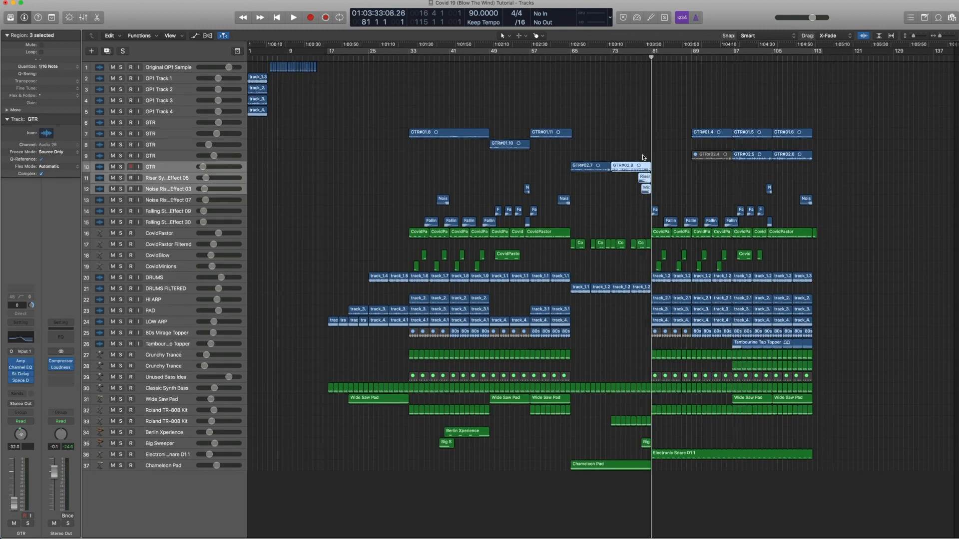
pyautogui.press(',')
pyautogui.press('.')
pyautogui.press('.')
pyautogui.press('.')
pyautogui.press('.')
pyautogui.press(',')
pyautogui.press(',')
pyautogui.press(',')
pyautogui.moveTo(730, 504); pyautogui.dragTo(660, 238)
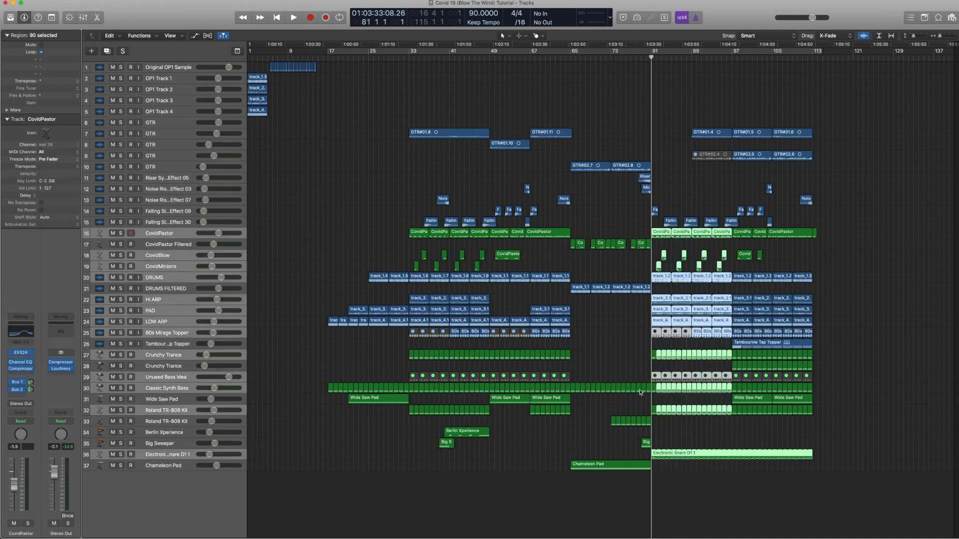
# Step: Select the Electronic Snare D1 1 track, open its region in the piano roll and select its note
pyautogui.click(175, 456)
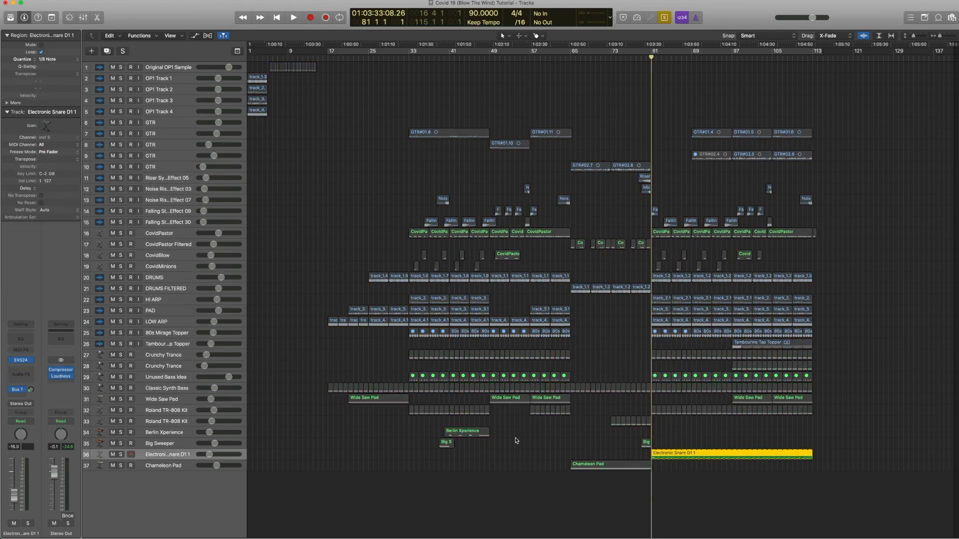
pyautogui.doubleClick(653, 455)
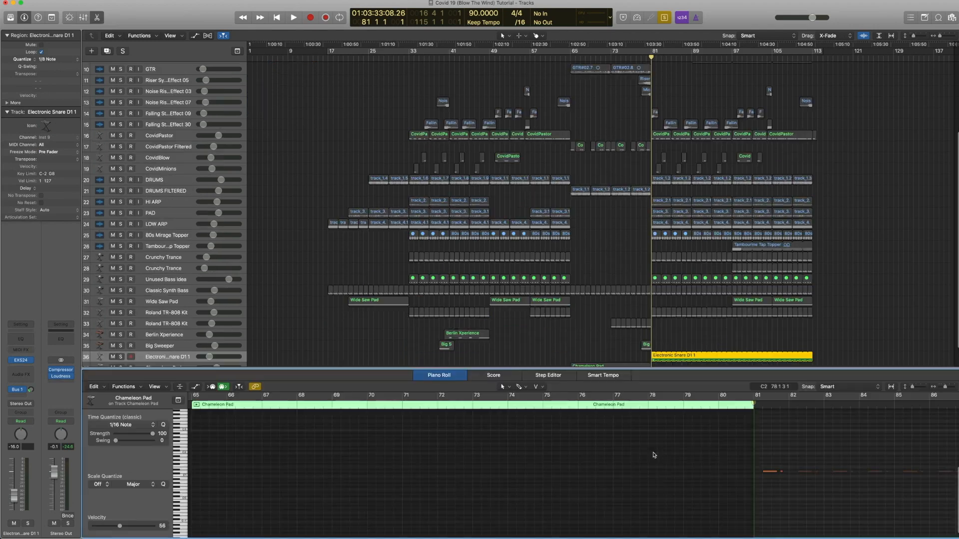
pyautogui.click(772, 469)
# Step: Open the Library and browse the Electronic Snares sounds for this track
pyautogui.moveTo(22, 363)
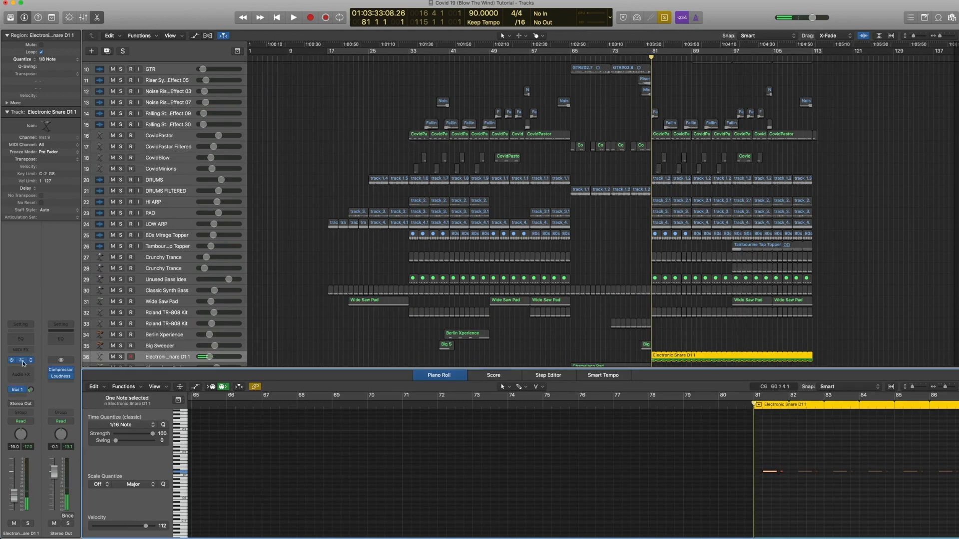
pyautogui.click(4, 362)
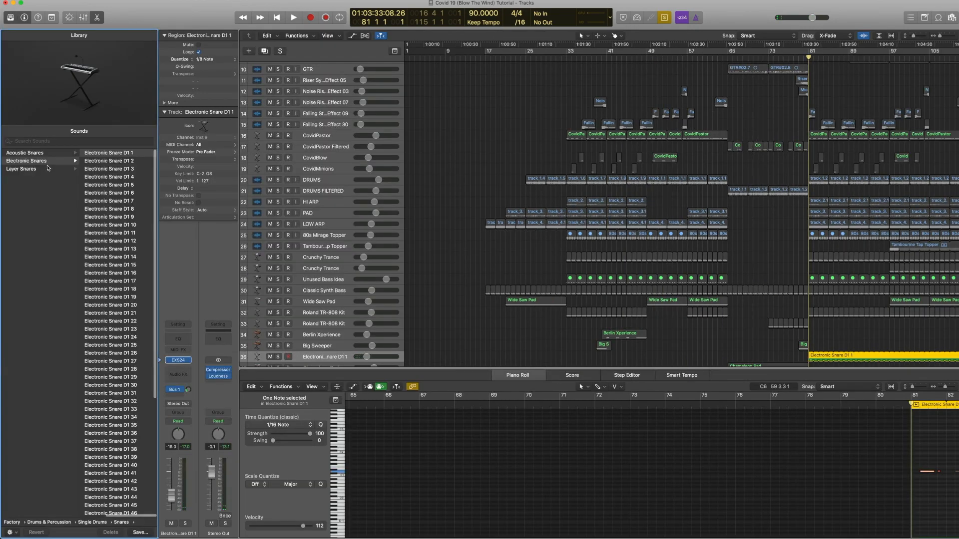
pyautogui.hscroll(-5, 49, 168)
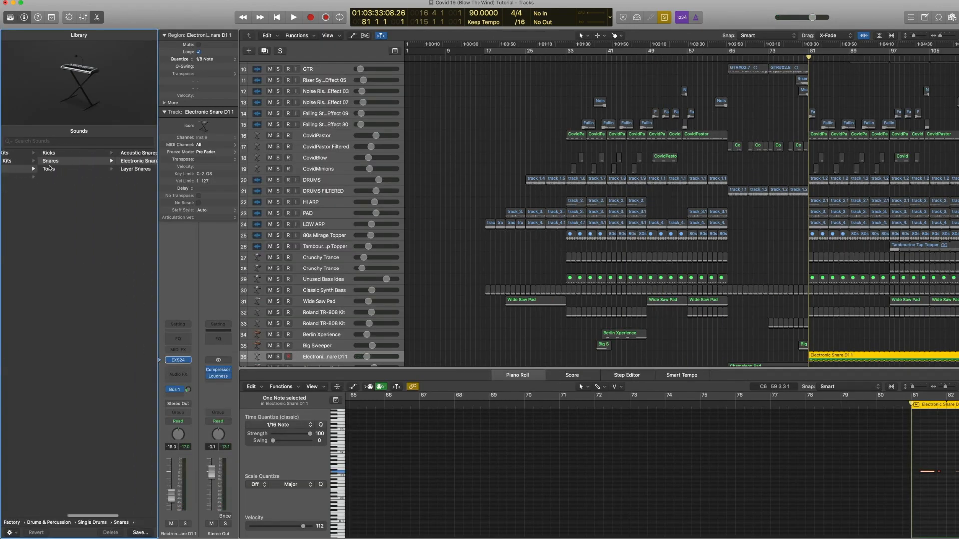
pyautogui.hscroll(5, 49, 168)
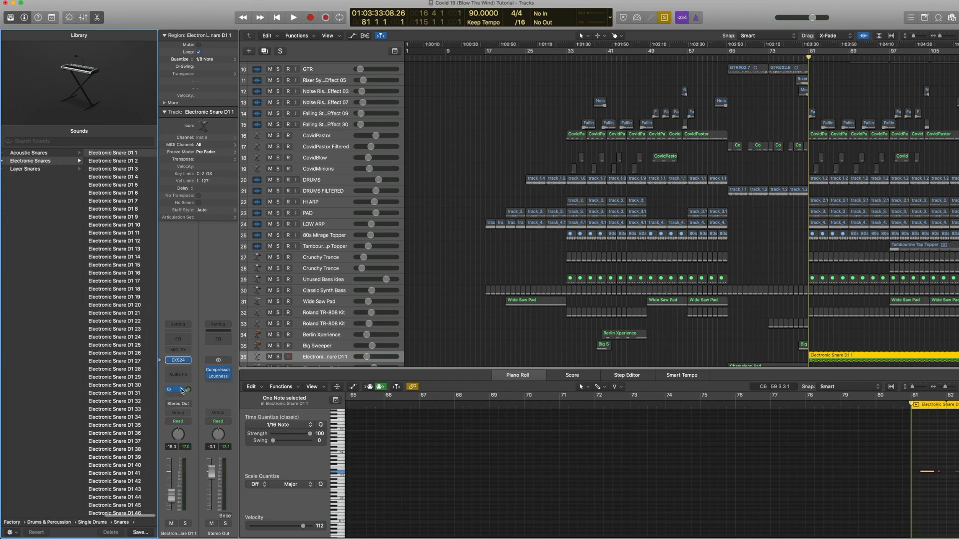
# Step: Close the piano roll, select the DRUMS regions from bar 81 onward and play them
pyautogui.moveTo(436, 368); pyautogui.dragTo(436, 535)
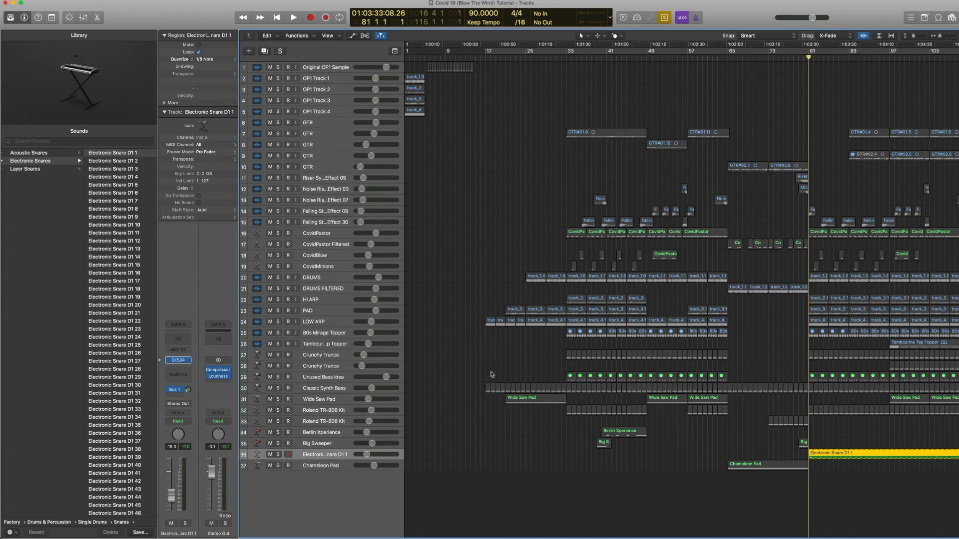
pyautogui.hscroll(10, 594, 303)
pyautogui.hscroll(3, 594, 304)
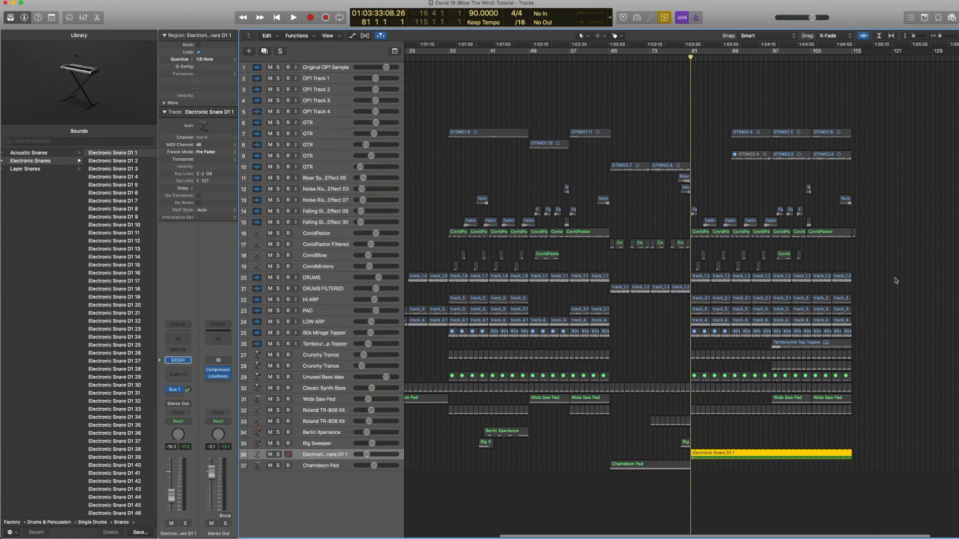
pyautogui.click(737, 279)
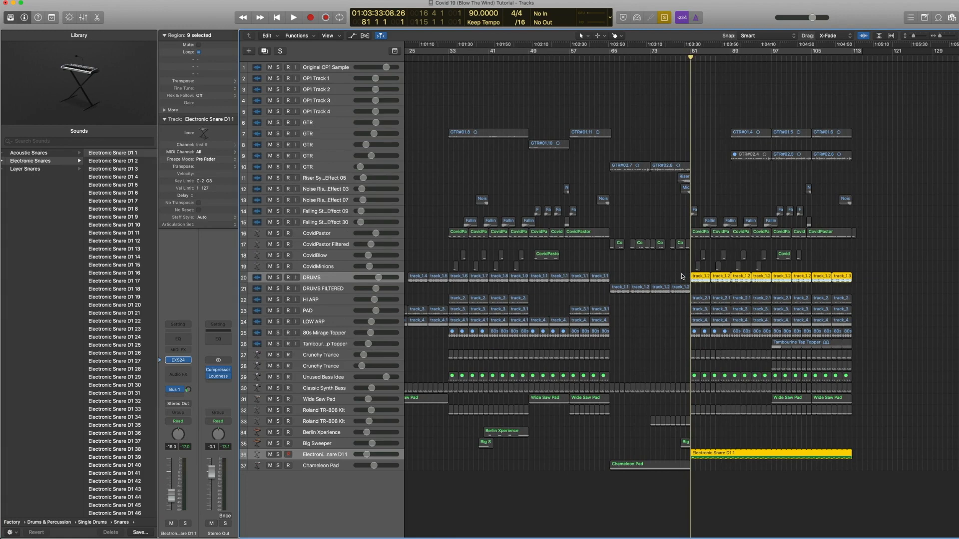
pyautogui.press('space')
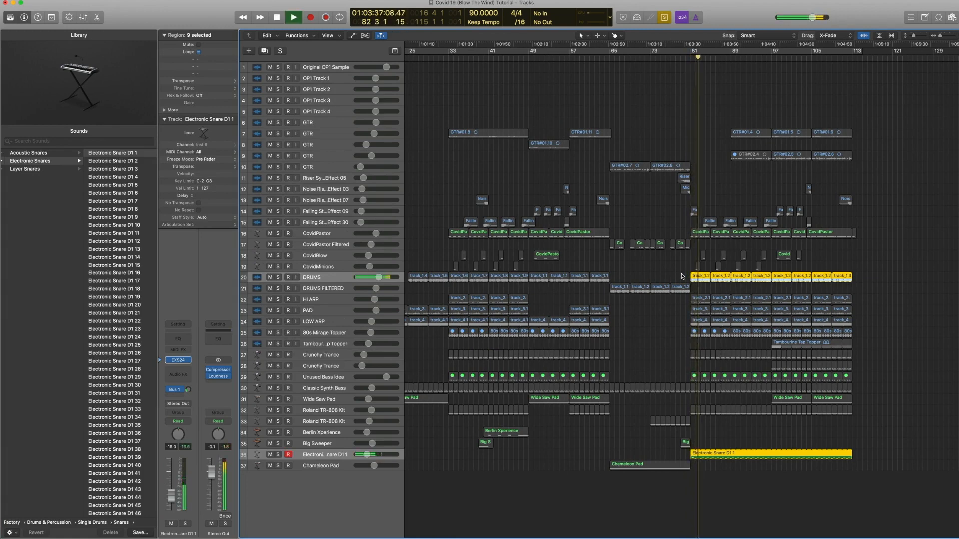
pyautogui.press('space')
# Step: Solo the first two DRUMS regions at bar 81 together with the Electronic Snare D1 1 region and play them from bar 81
pyautogui.hotkey('ctrl', 's')
pyautogui.moveTo(859, 460); pyautogui.dragTo(703, 445)
pyautogui.keyDown('shift'); pyautogui.click(702, 280); pyautogui.keyUp('shift')
pyautogui.keyDown('shift'); pyautogui.click(719, 280); pyautogui.keyUp('shift')
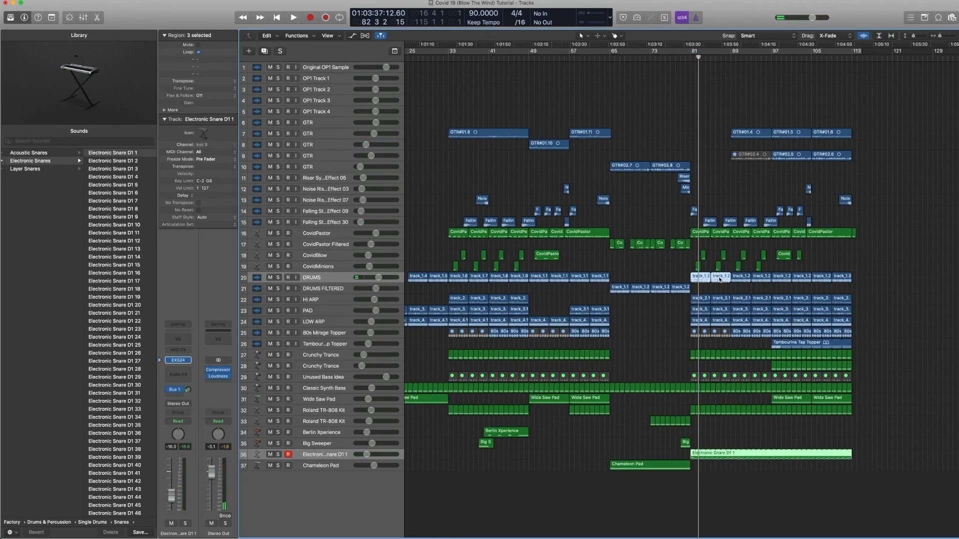
pyautogui.hotkey('ctrl', 's')
pyautogui.press(',')
pyautogui.press(',')
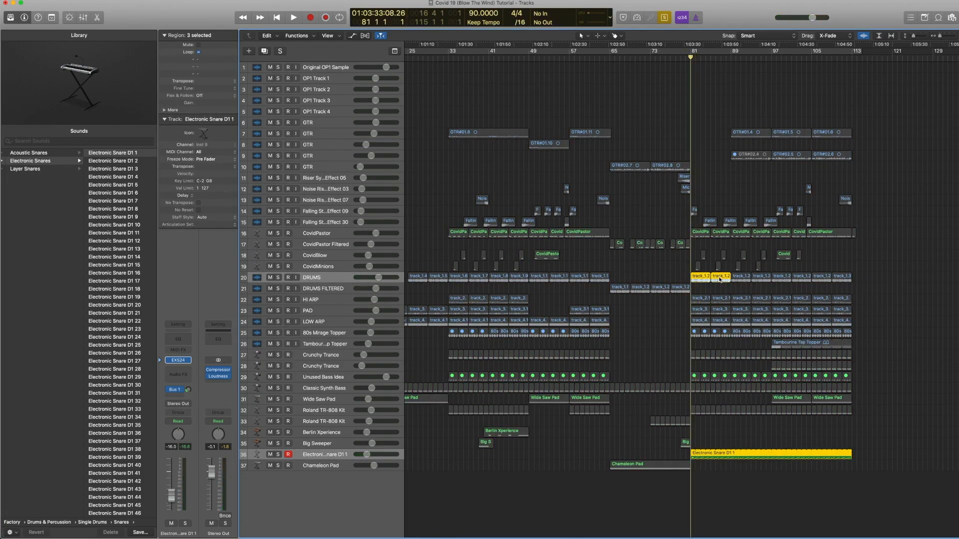
pyautogui.press('space')
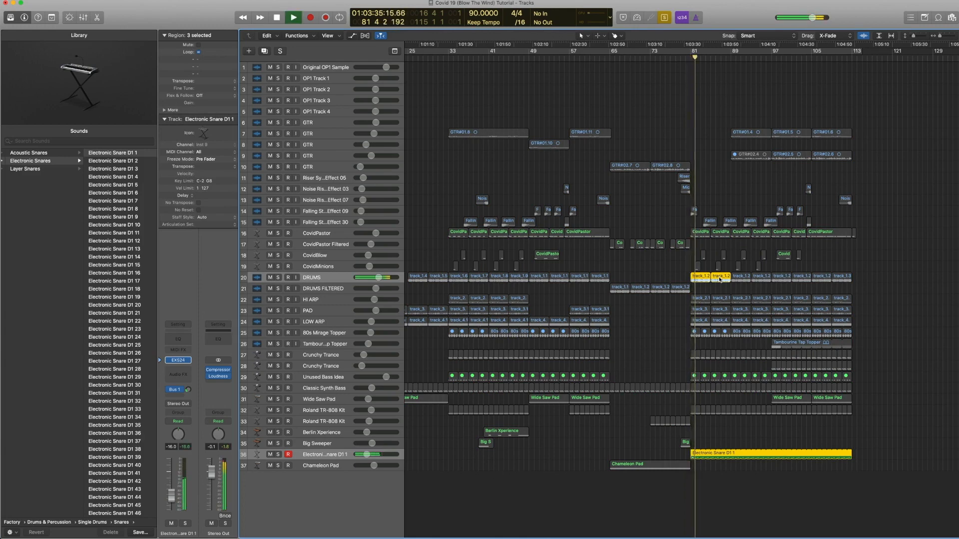
pyautogui.press('space')
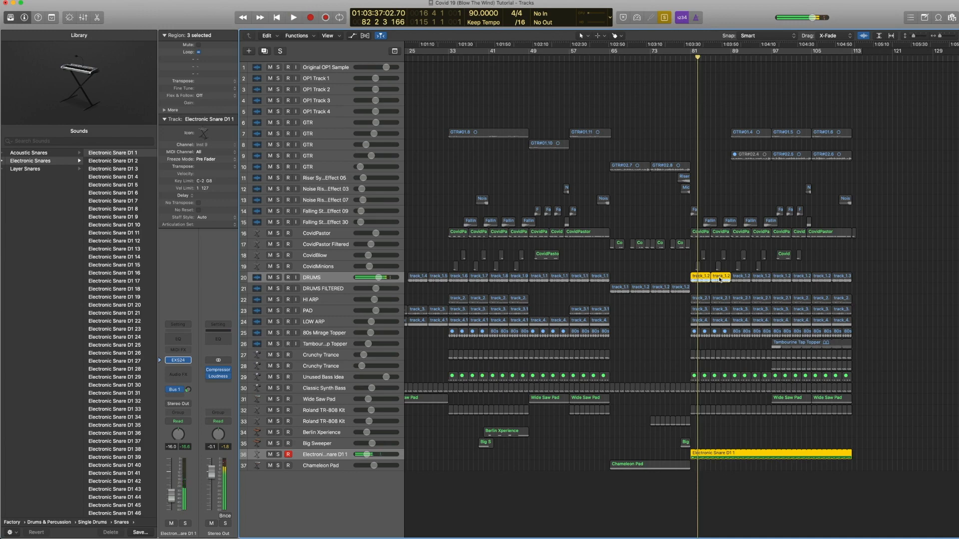
# Step: Solo the later DRUMS regions with the Tambourine Tap Topper and Electronic Snare regions and play from bar 97
pyautogui.click(709, 453)
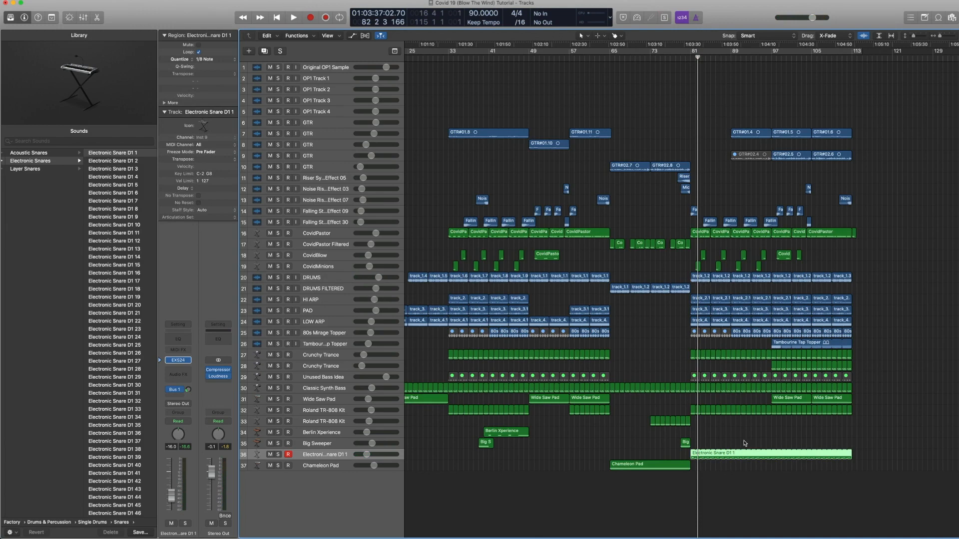
pyautogui.click(844, 343)
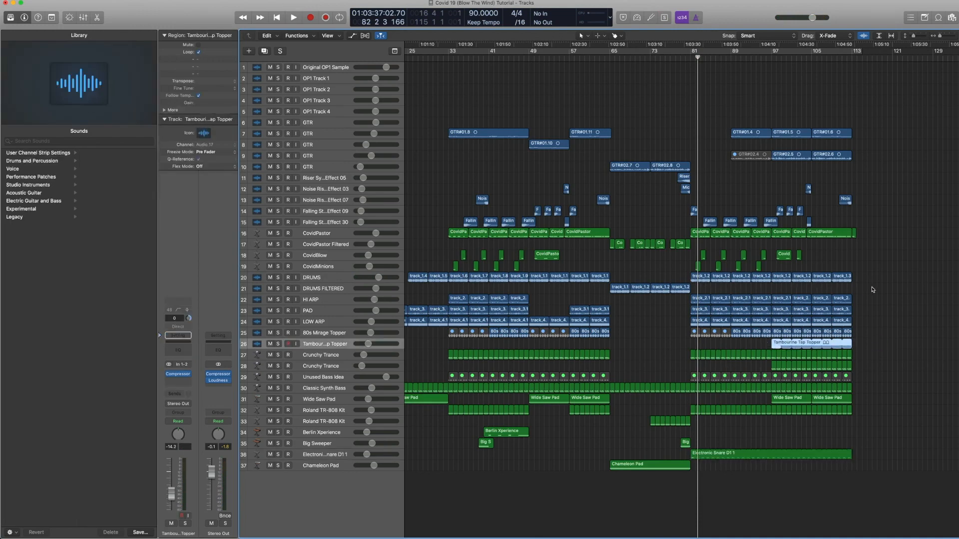
pyautogui.moveTo(872, 290); pyautogui.dragTo(774, 275)
pyautogui.moveTo(811, 472); pyautogui.dragTo(788, 440)
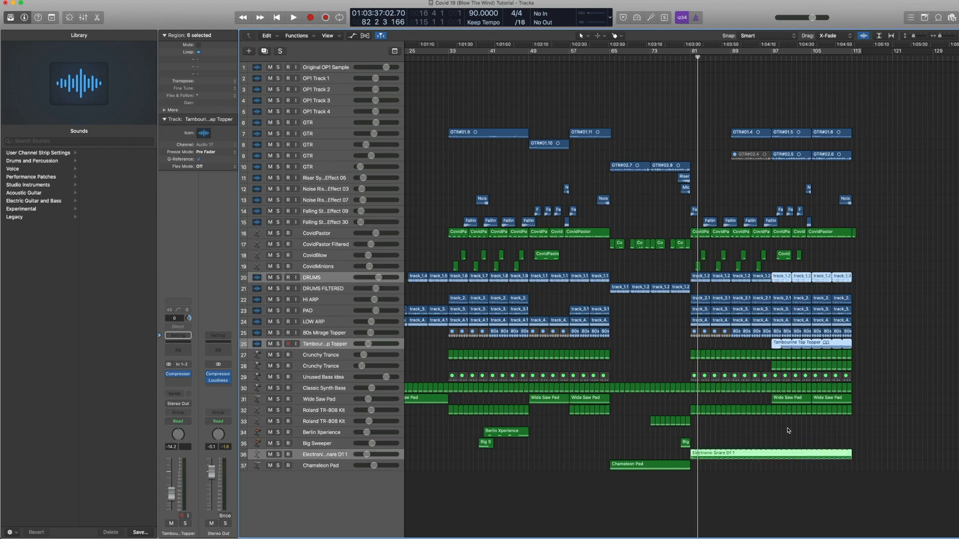
pyautogui.hotkey('ctrl', 's')
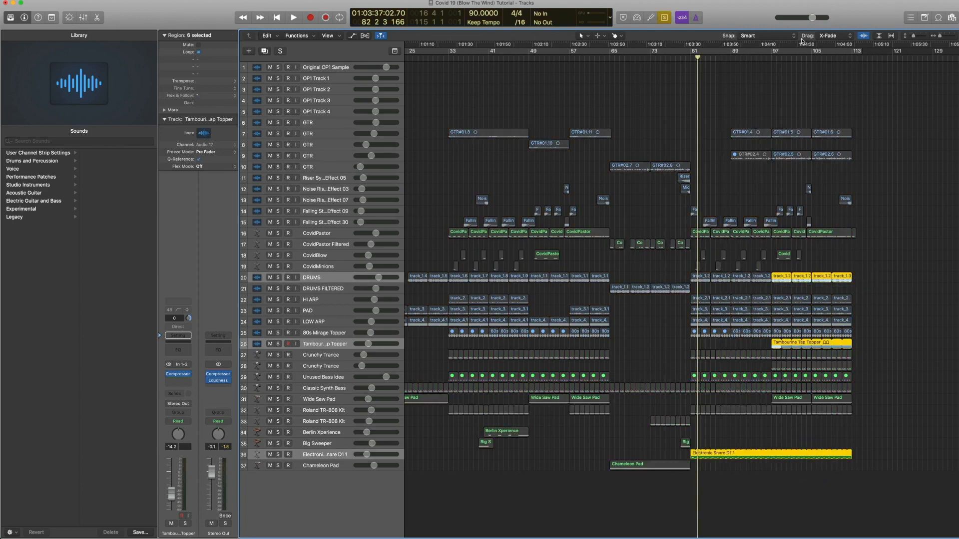
pyautogui.doubleClick(772, 59)
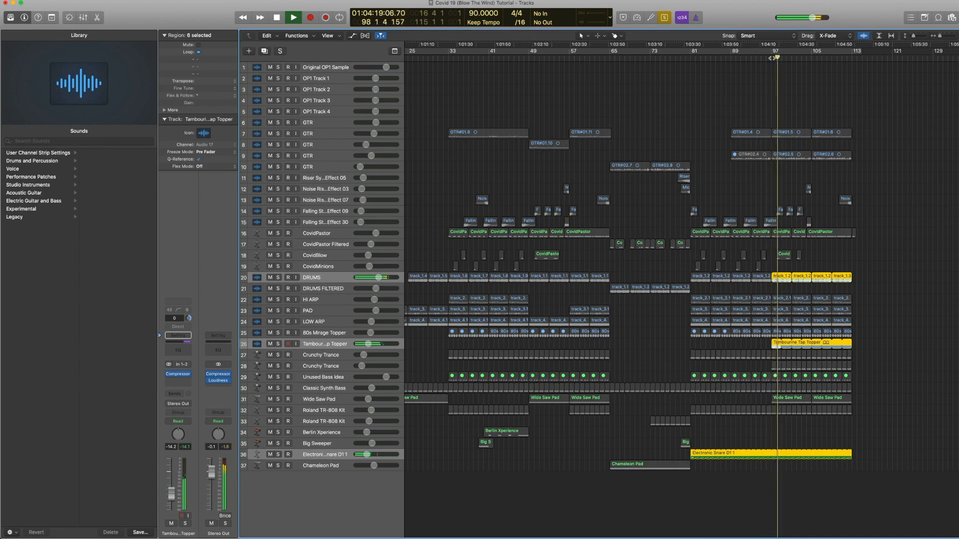
# Step: Stop playback, clear the solo, and solo the second Crunchy Trance track to play it from bar 97
pyautogui.press('space')
pyautogui.hotkey('ctrl', 's')
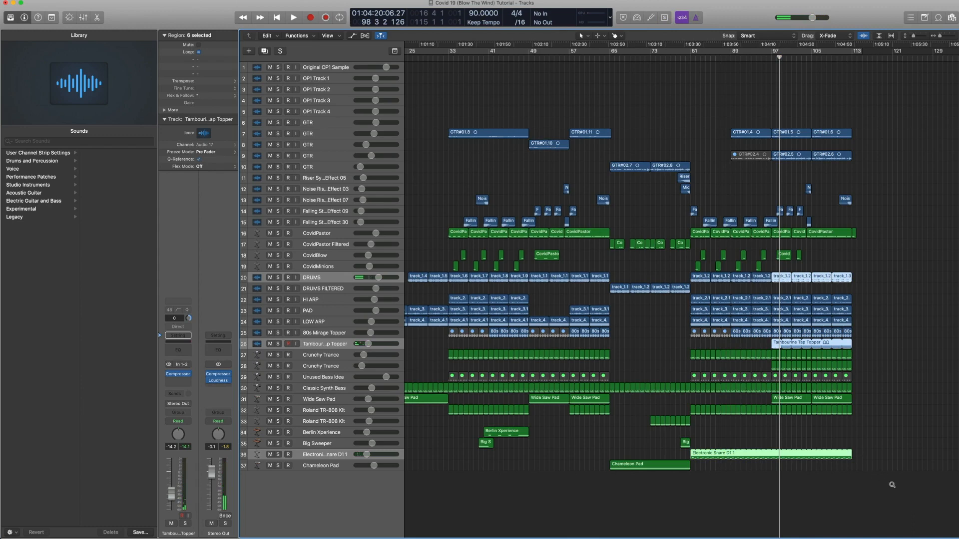
pyautogui.press('z')
pyautogui.click(340, 224)
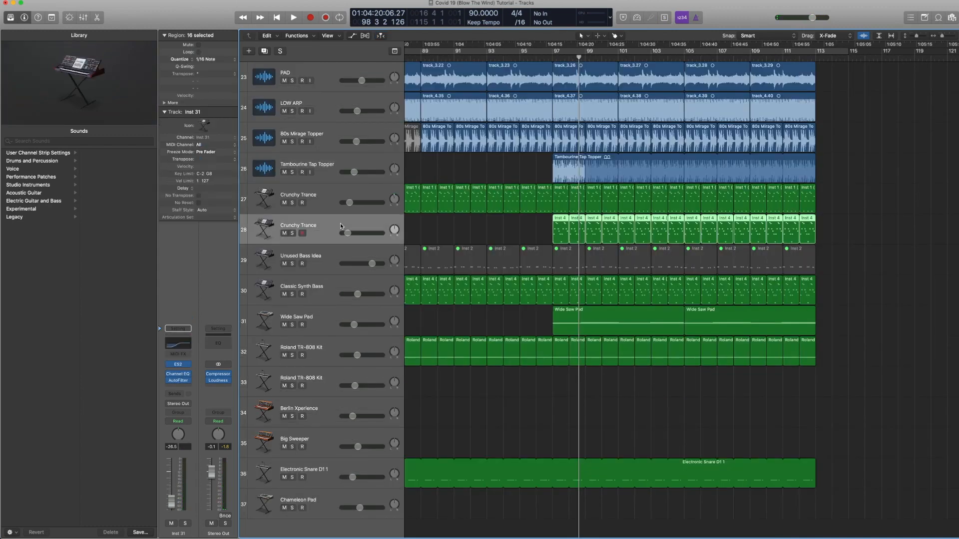
pyautogui.hotkey('ctrl', 's')
pyautogui.click(550, 60)
pyautogui.press('space')
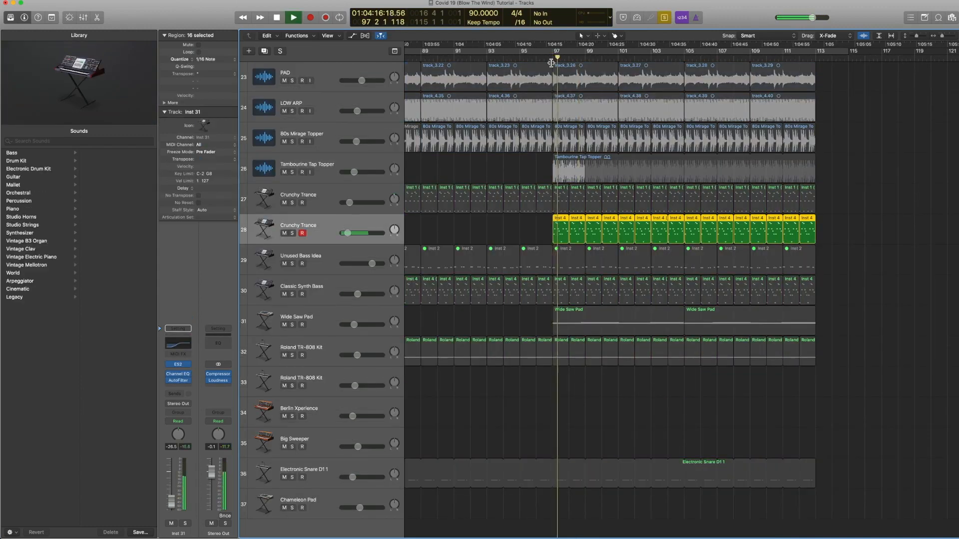
pyautogui.press('space')
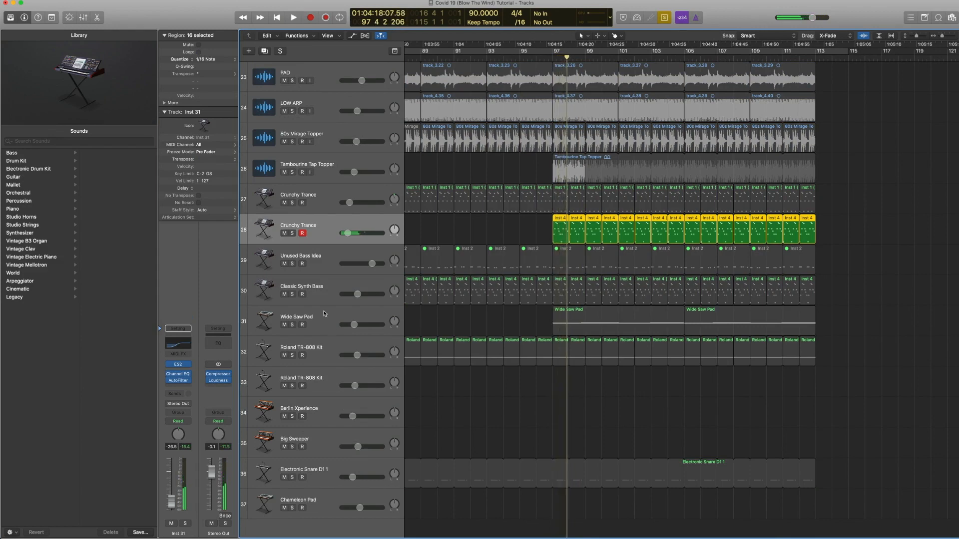
# Step: Open the Crunchy Trance track's ES2 instrument and play the soloed part from bar 97
pyautogui.click(179, 364)
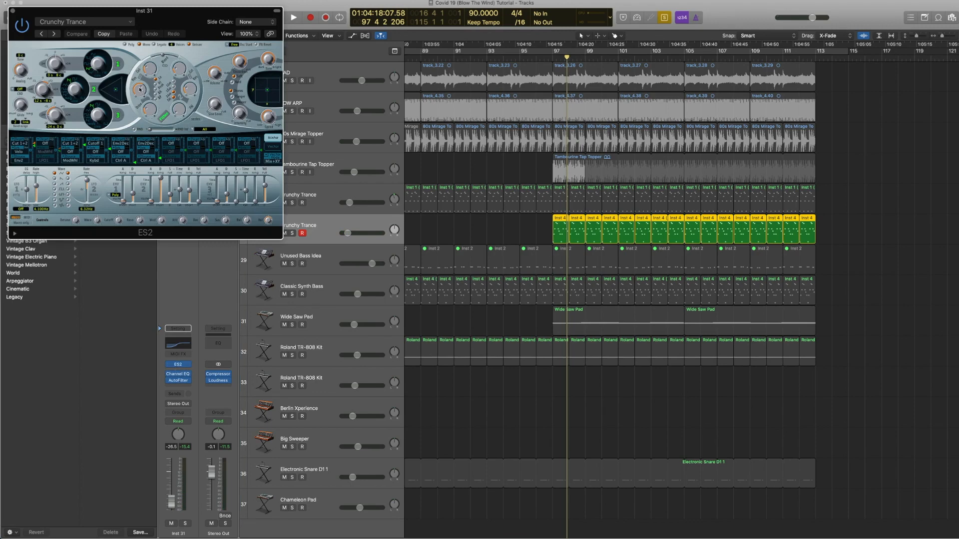
pyautogui.click(553, 60)
pyautogui.press('space')
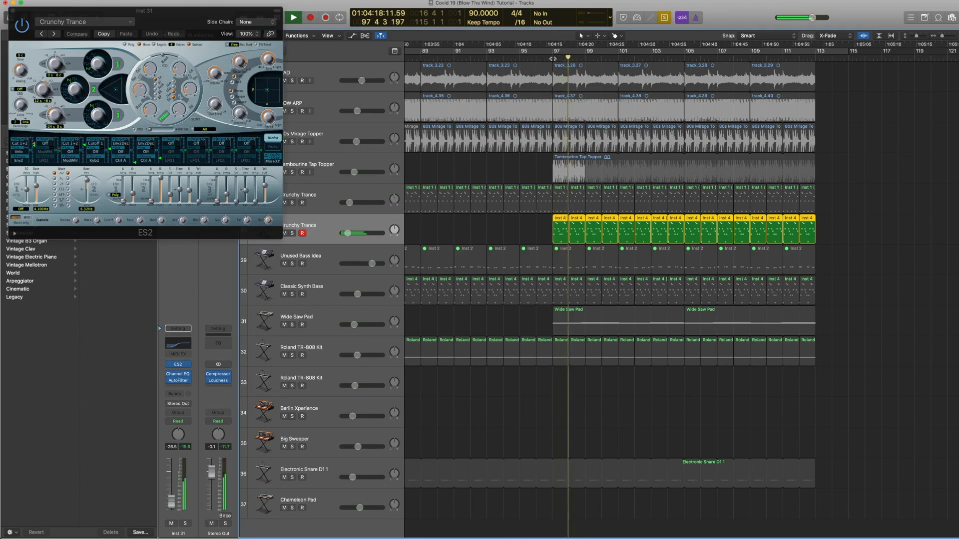
pyautogui.press('space')
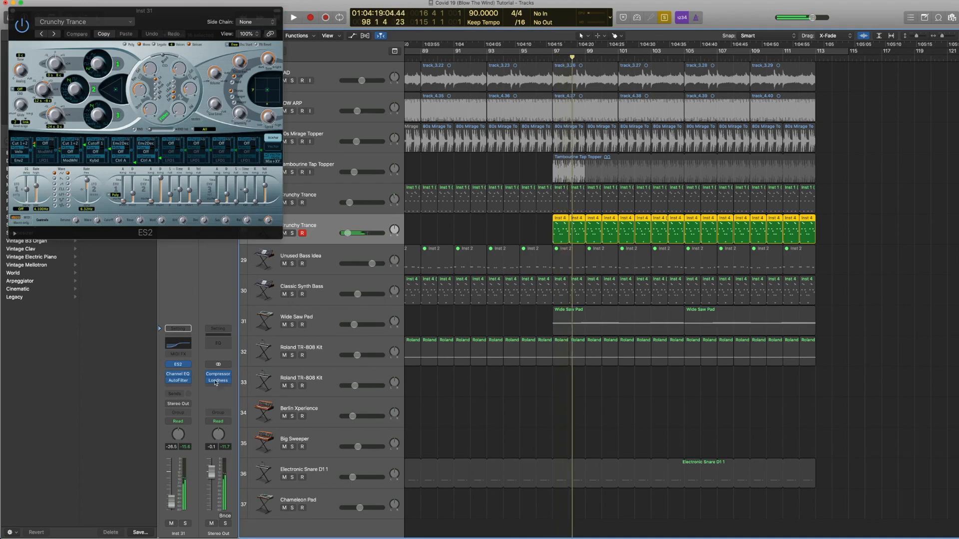
# Step: Open the track's AutoFilter plug-in, close the plug-in windows and resume playback
pyautogui.click(179, 381)
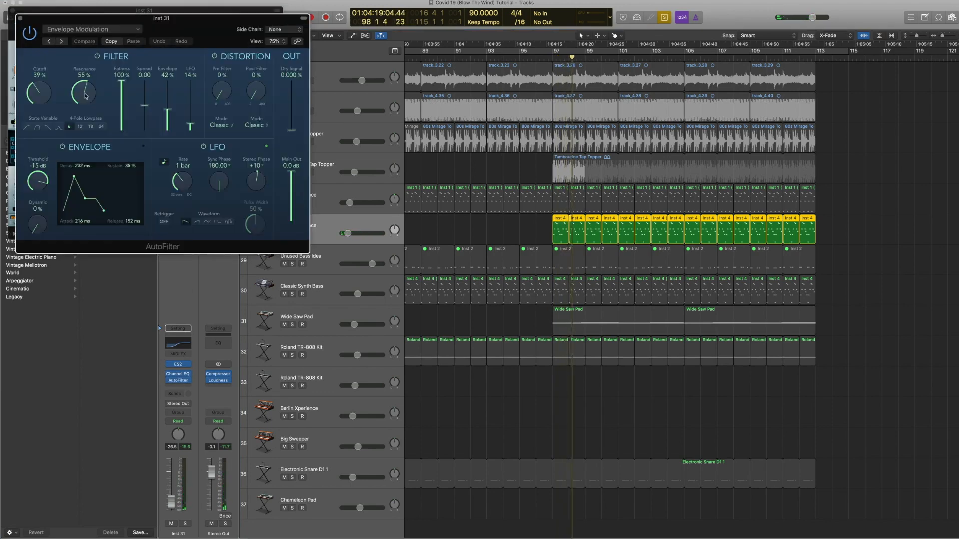
pyautogui.click(21, 20)
pyautogui.click(14, 11)
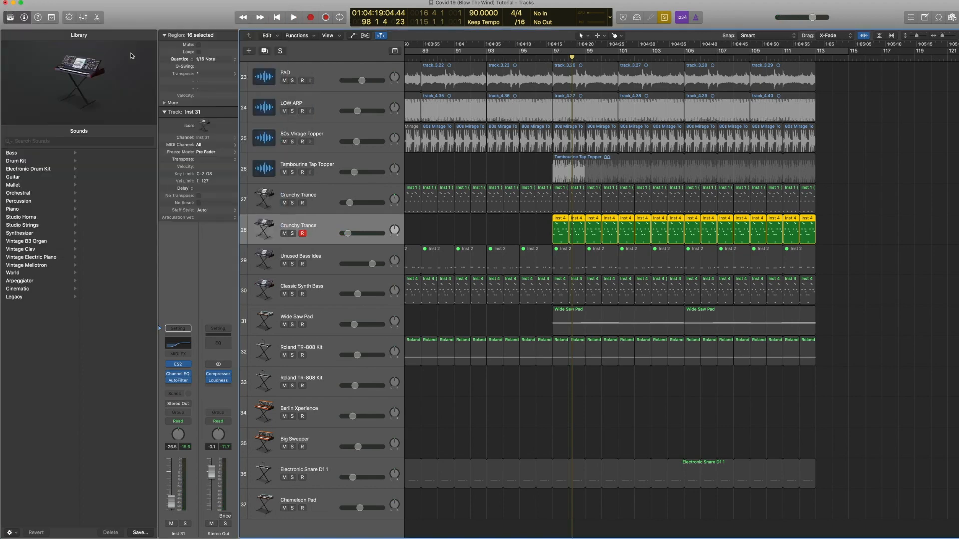
pyautogui.press('space')
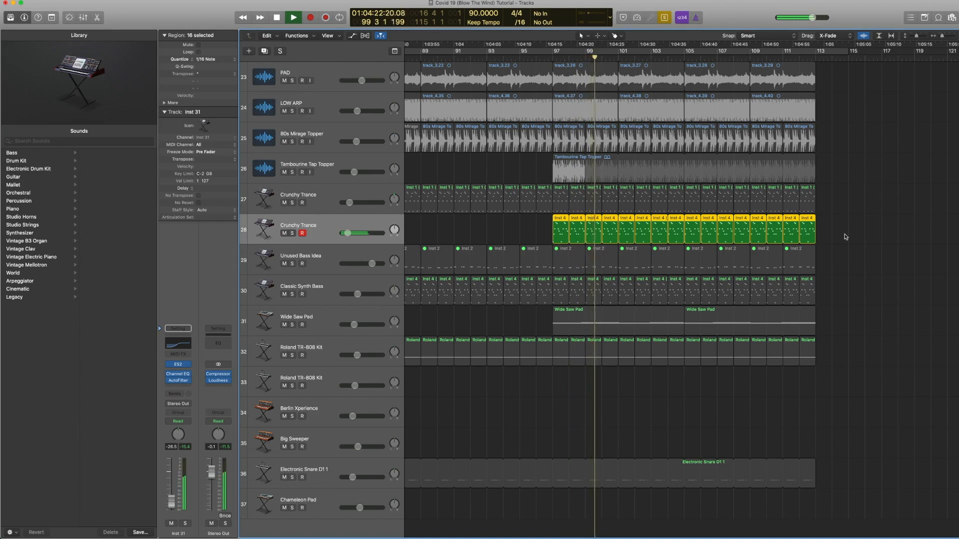
# Step: Select both Crunchy Trance tracks' regions from bar 97 onward and replay them from bar 97
pyautogui.moveTo(845, 237); pyautogui.dragTo(555, 196)
pyautogui.click(552, 58)
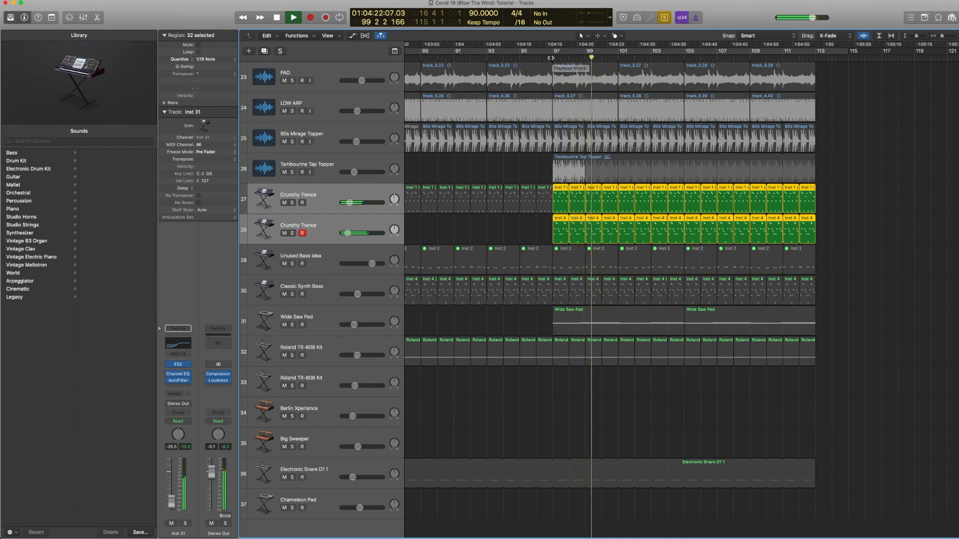
pyautogui.press('space')
# Step: Select the GTR regions on track 10 and play the arrangement from bar 65
pyautogui.press('z')
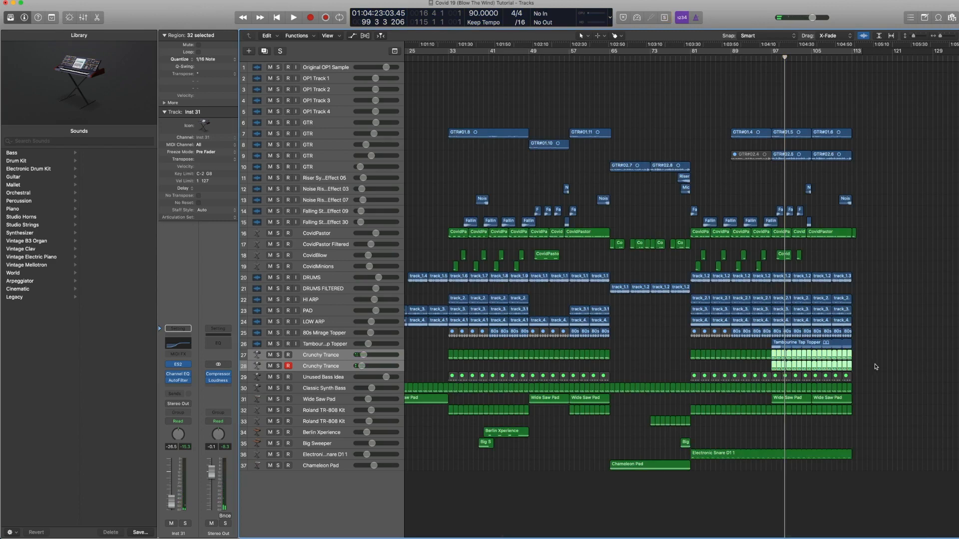
pyautogui.moveTo(876, 427); pyautogui.dragTo(772, 296)
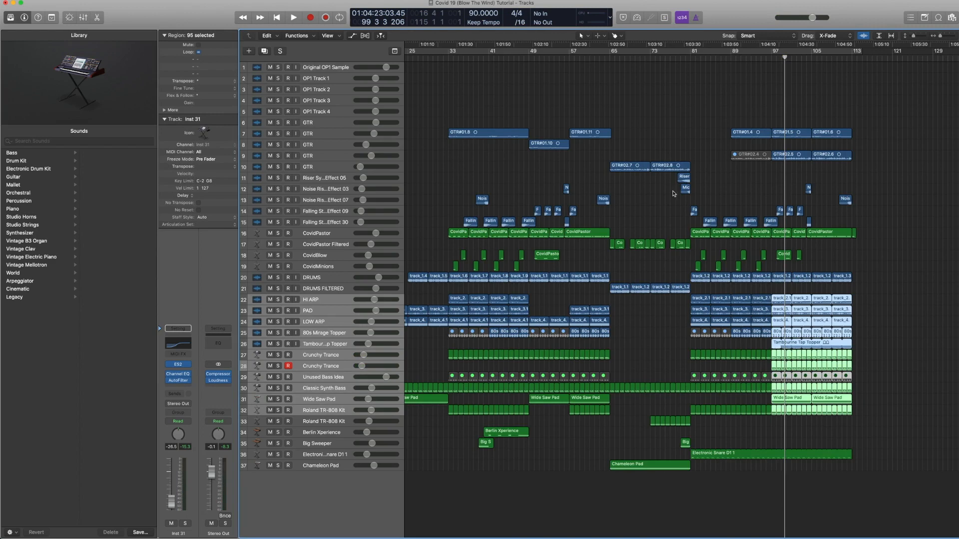
pyautogui.click(325, 167)
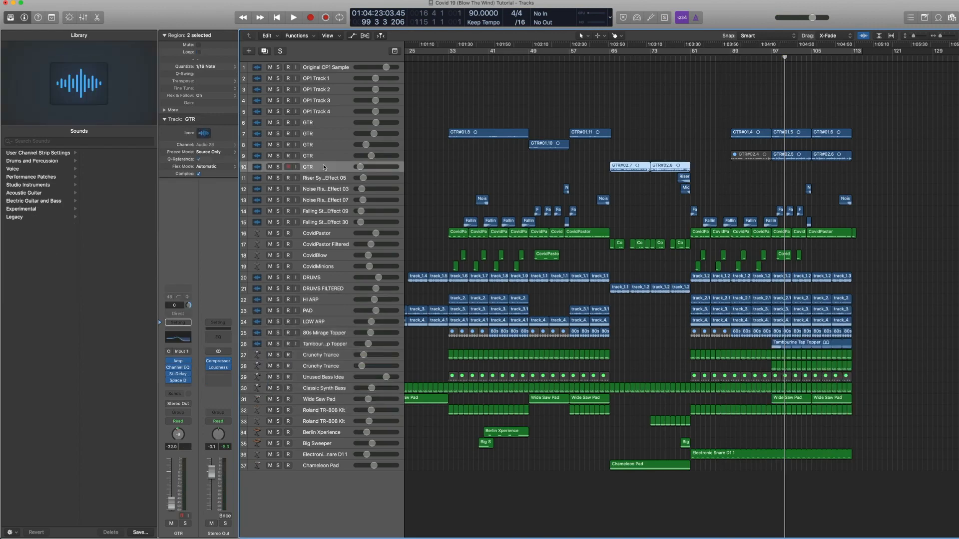
pyautogui.doubleClick(608, 58)
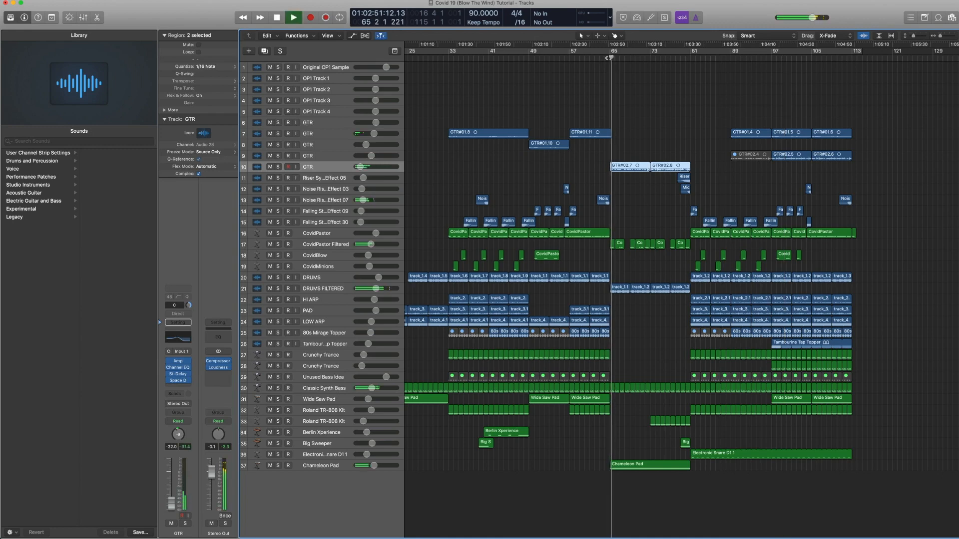
pyautogui.press('space')
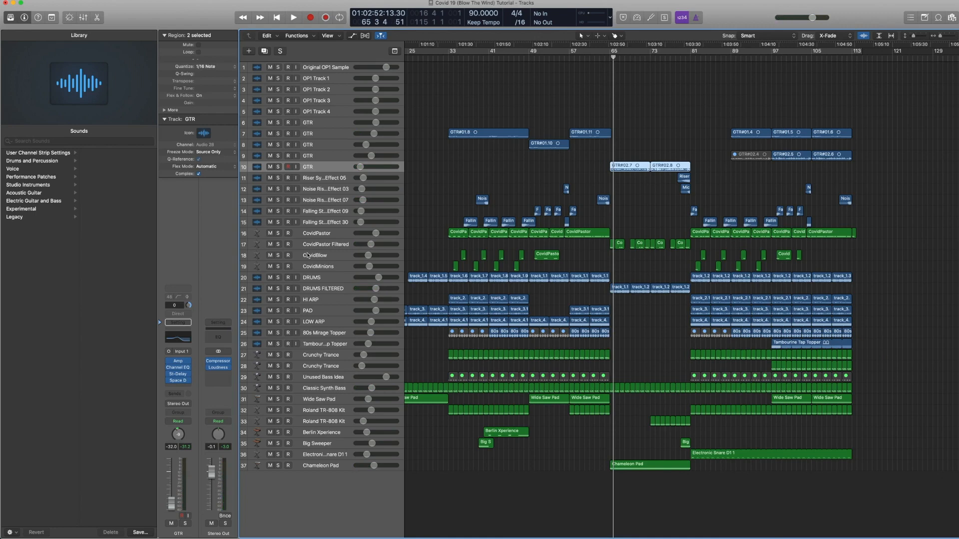
# Step: Open the GTR track's Channel EQ plug-in, close it, and open its Space Designer reverb
pyautogui.click(171, 340)
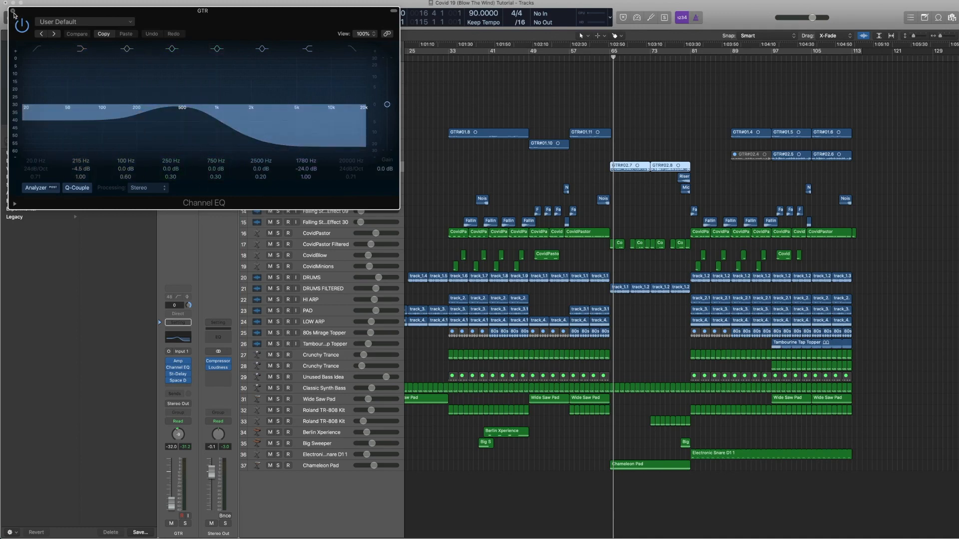
pyautogui.click(13, 11)
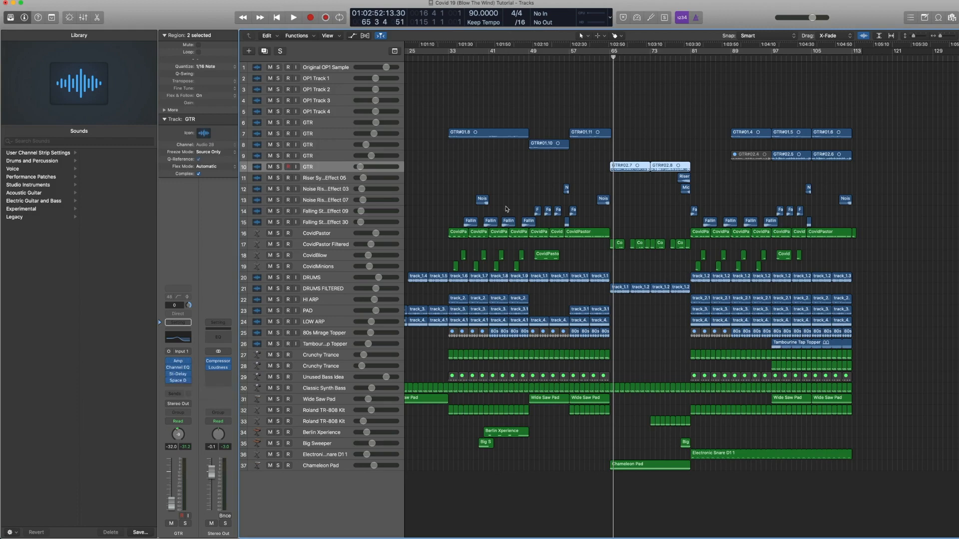
pyautogui.click(179, 382)
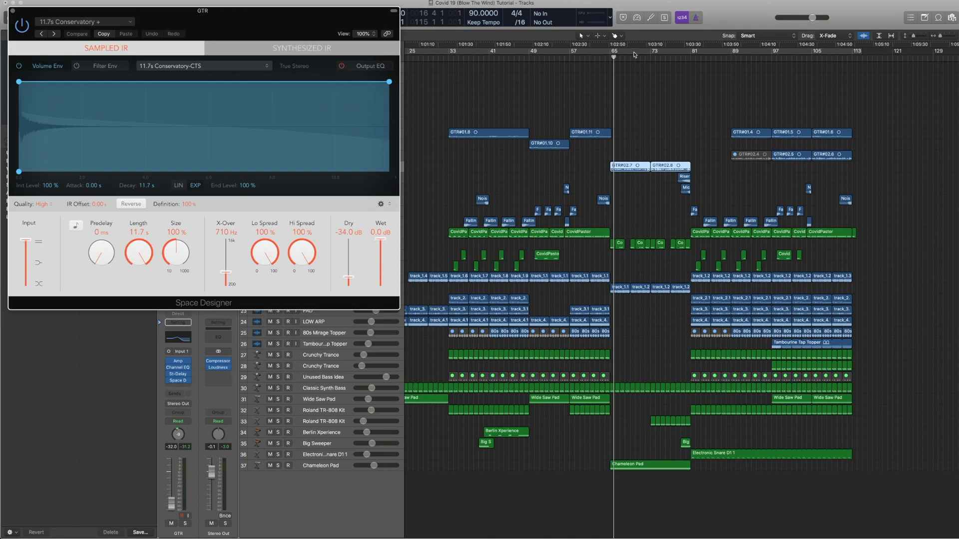
# Step: Solo the selected GTR regions and play them from bar 65
pyautogui.click(609, 58)
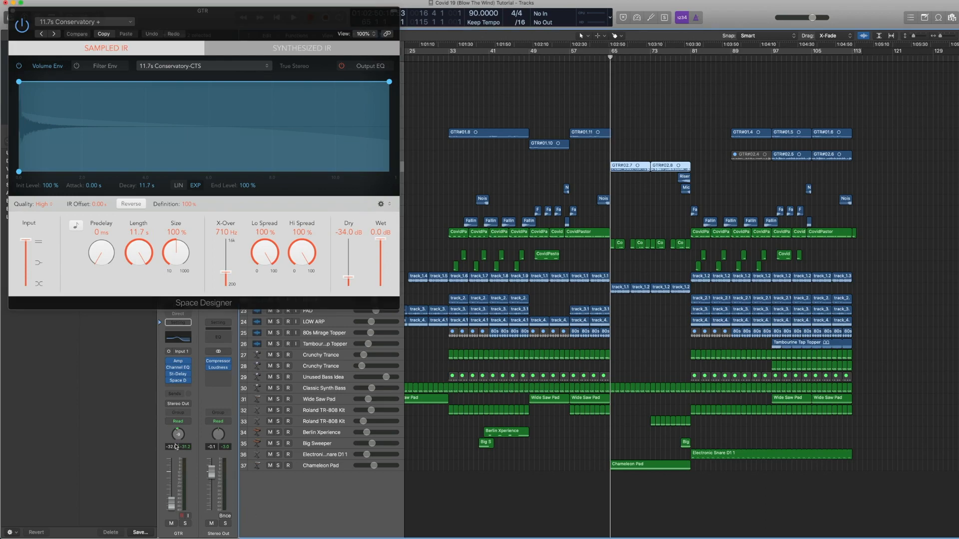
pyautogui.hotkey('ctrl', 's')
pyautogui.press('space')
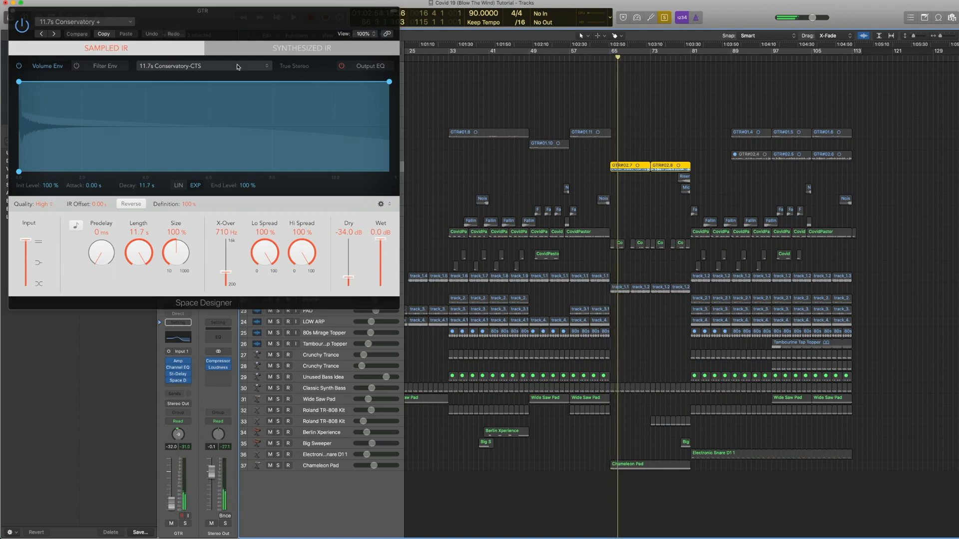
# Step: Browse the Space Designer preset menu, close the plug-in window and stop playback
pyautogui.click(124, 27)
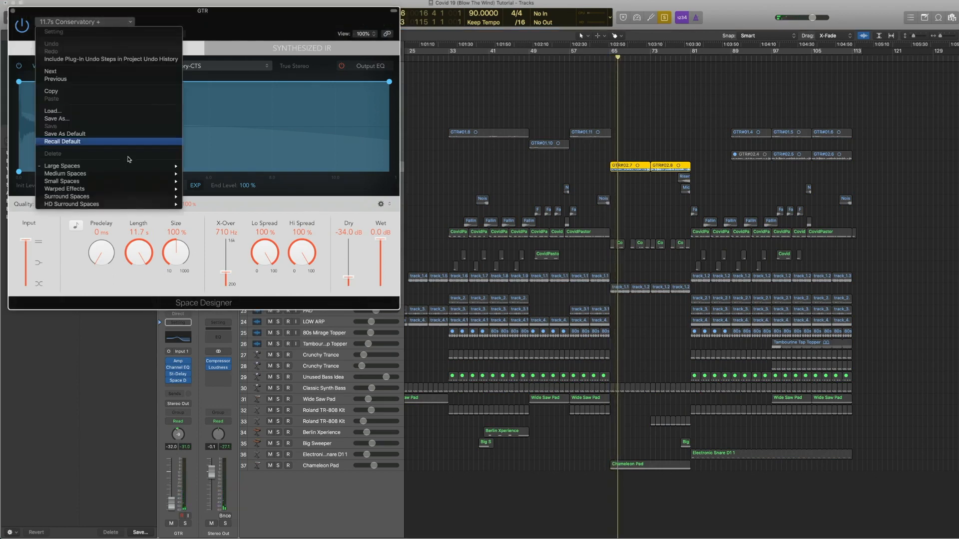
pyautogui.moveTo(131, 166)
pyautogui.moveTo(203, 175)
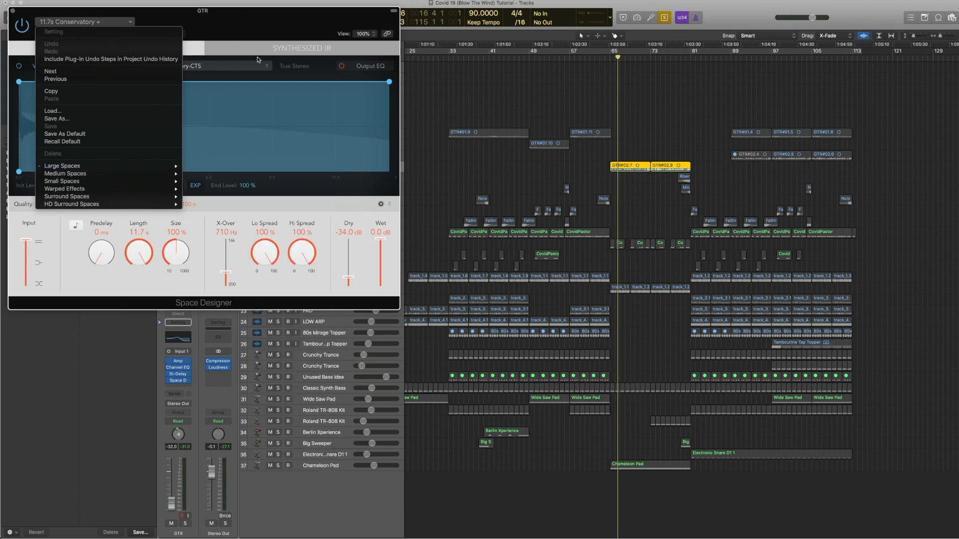
pyautogui.click(12, 11)
pyautogui.click(12, 10)
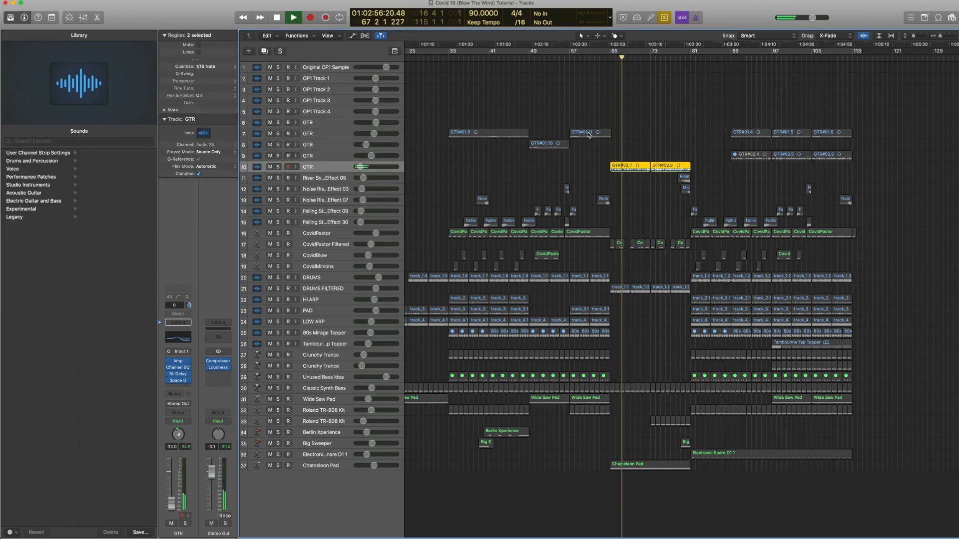
pyautogui.press('space')
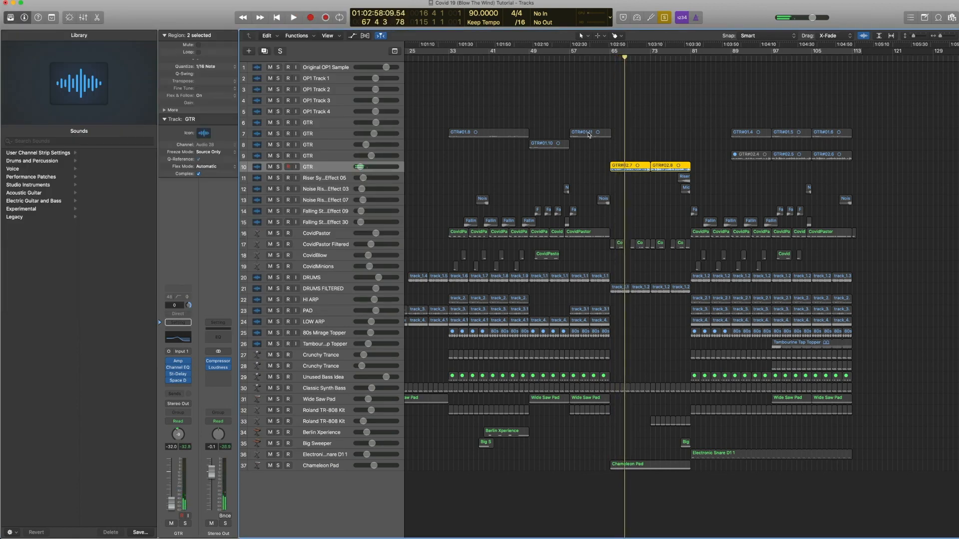
# Step: Turn off solo and play the full mix from bar 65
pyautogui.hotkey('ctrl', 's')
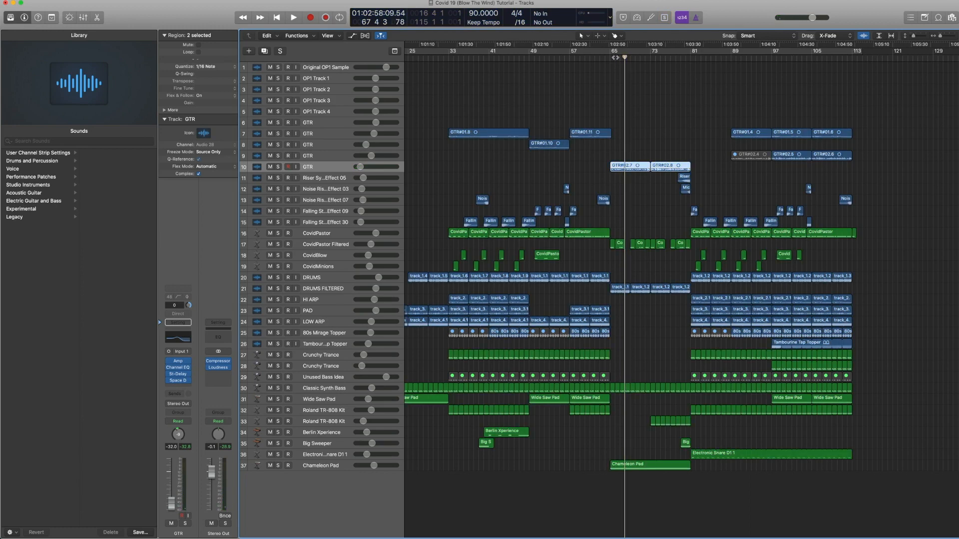
pyautogui.press('space')
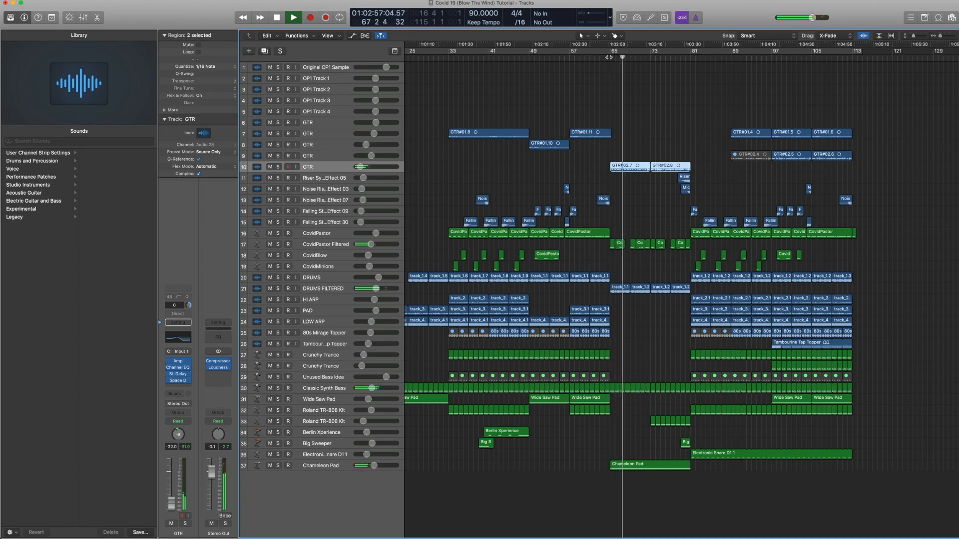
pyautogui.press('space')
# Step: Solo the GTR#02.5 region on track 9 and play it from bar 97
pyautogui.click(633, 161)
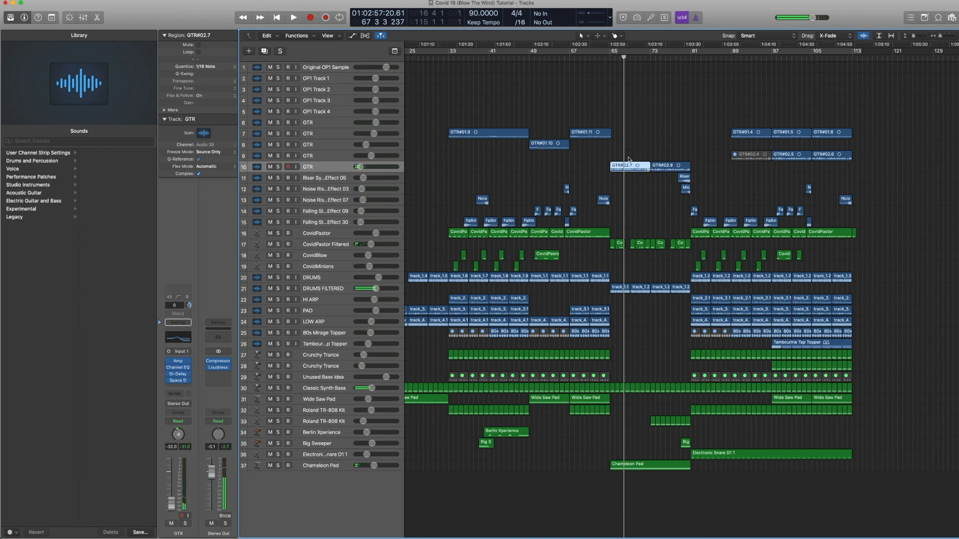
pyautogui.click(781, 157)
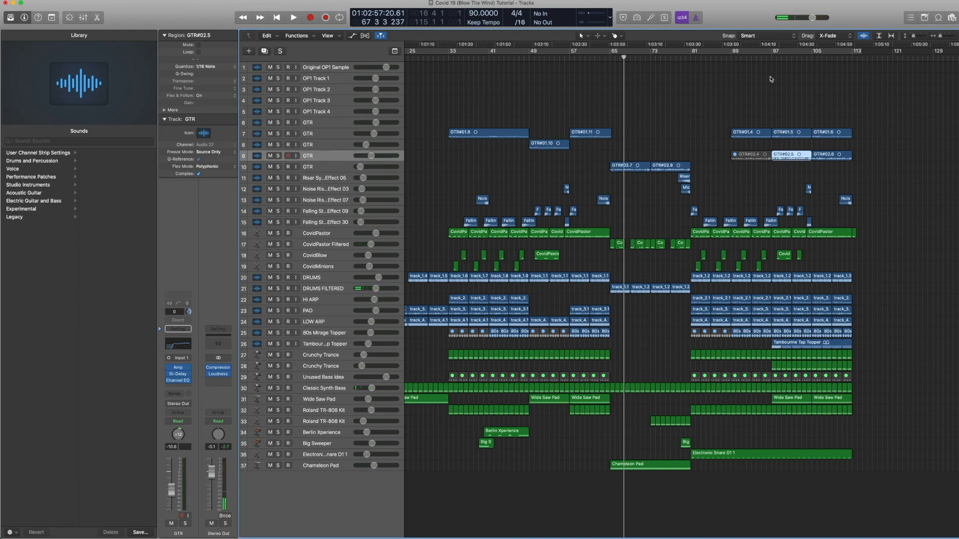
pyautogui.hotkey('ctrl', 's')
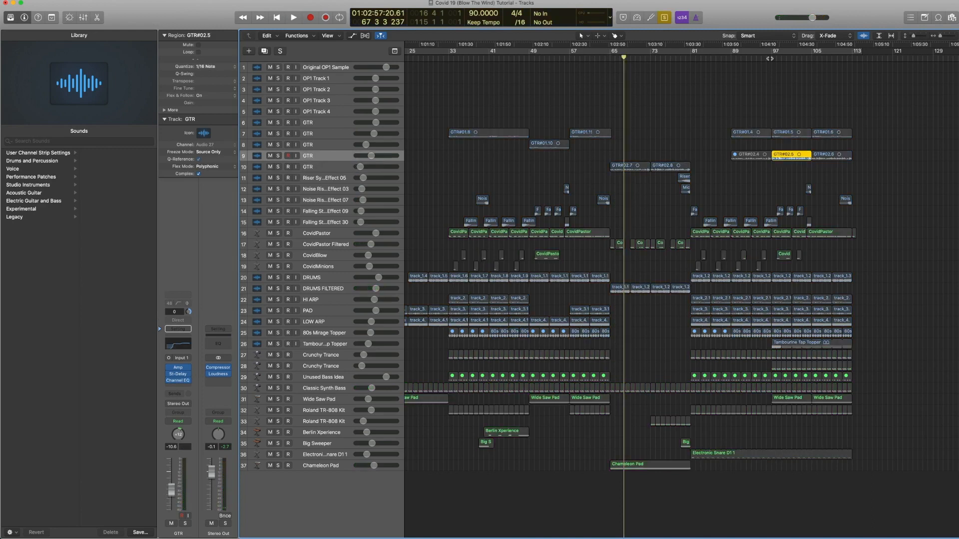
pyautogui.click(770, 59)
pyautogui.press('space')
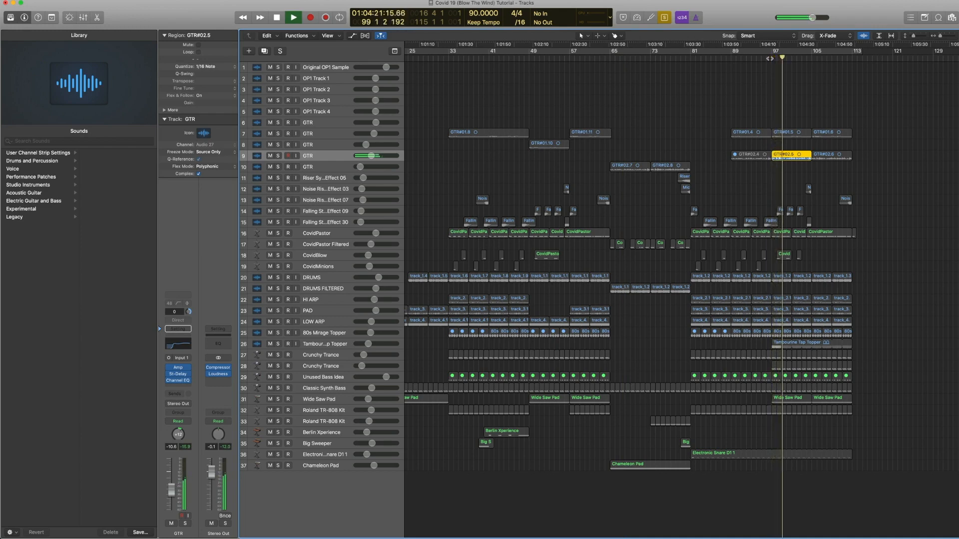
pyautogui.press('space')
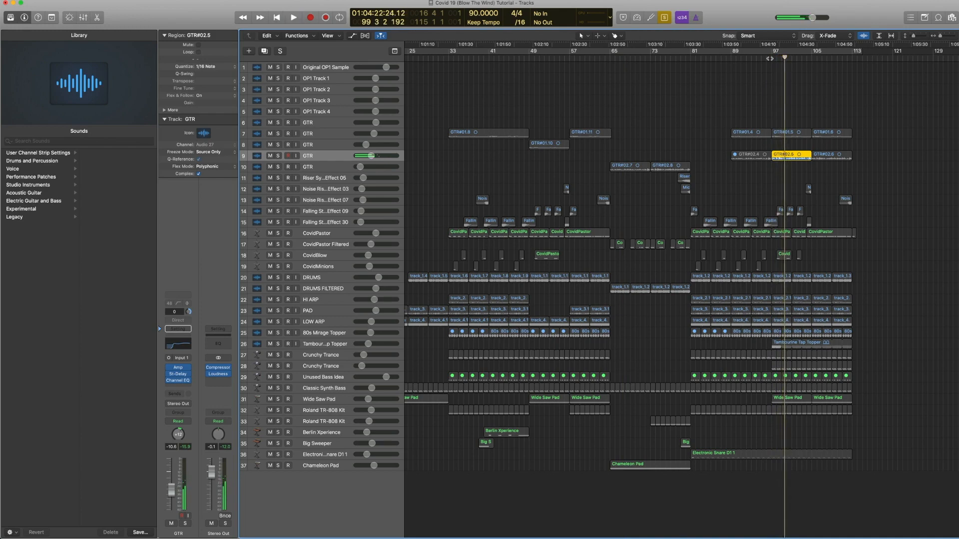
# Step: Turn off solo and play the full mix from bar 97
pyautogui.hotkey('ctrl', 's')
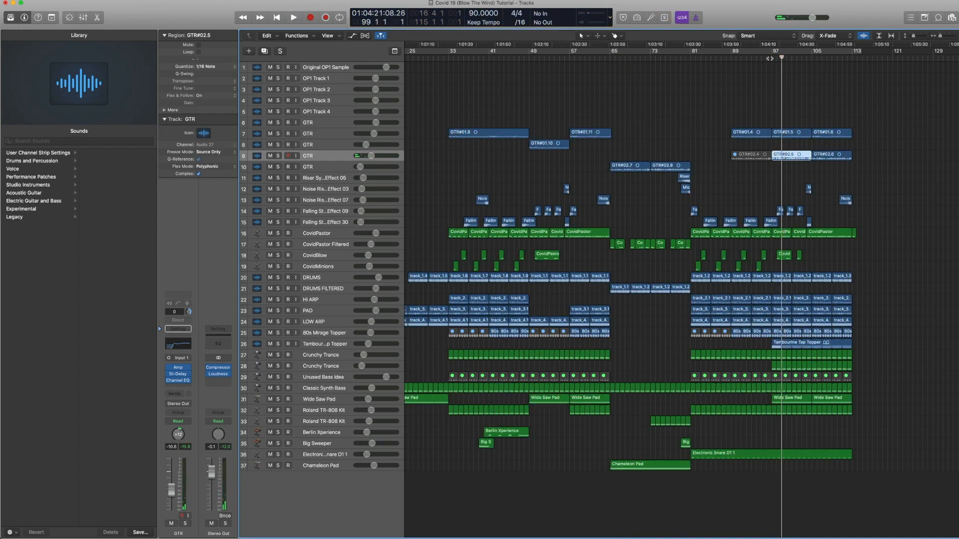
pyautogui.click(770, 58)
pyautogui.press('space')
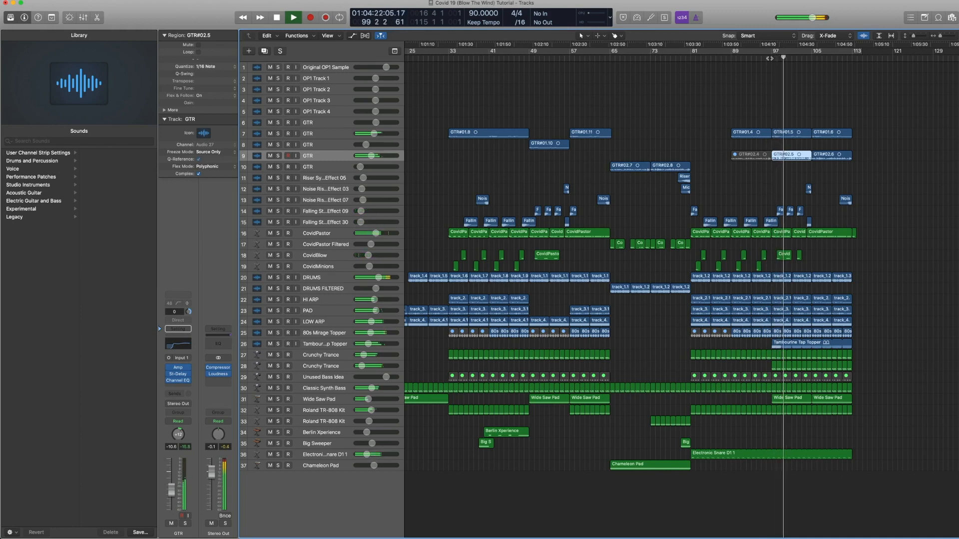
pyautogui.press('space')
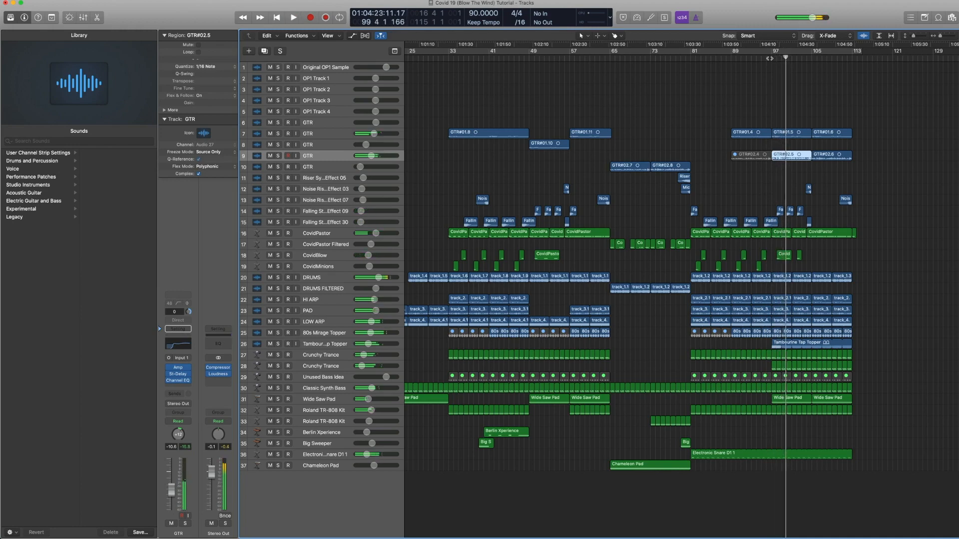
# Step: Select the GTR#02.7 and GTR#02.8 regions on track 10 and start playback from bar 105
pyautogui.click(667, 166)
pyautogui.keyDown('shift'); pyautogui.click(616, 165); pyautogui.keyUp('shift')
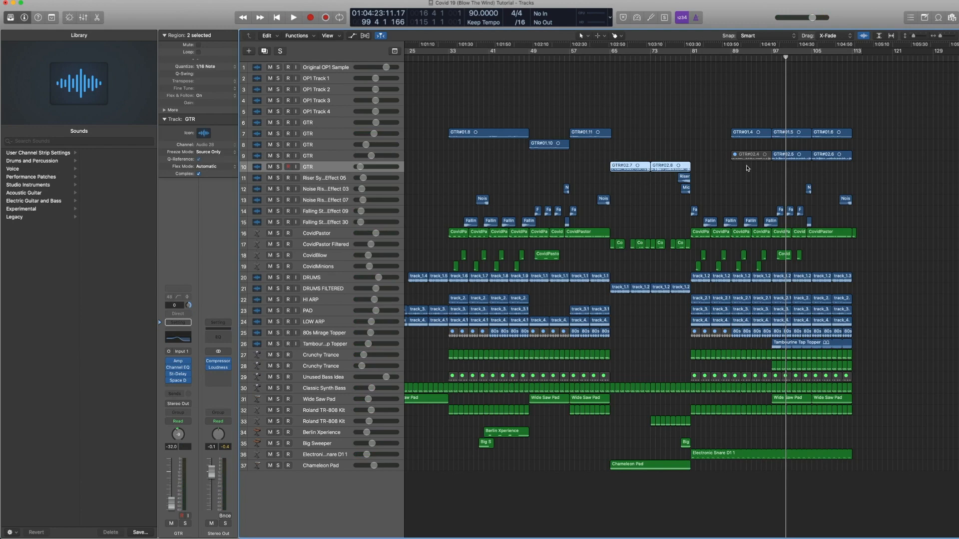
pyautogui.moveTo(862, 171); pyautogui.dragTo(790, 159)
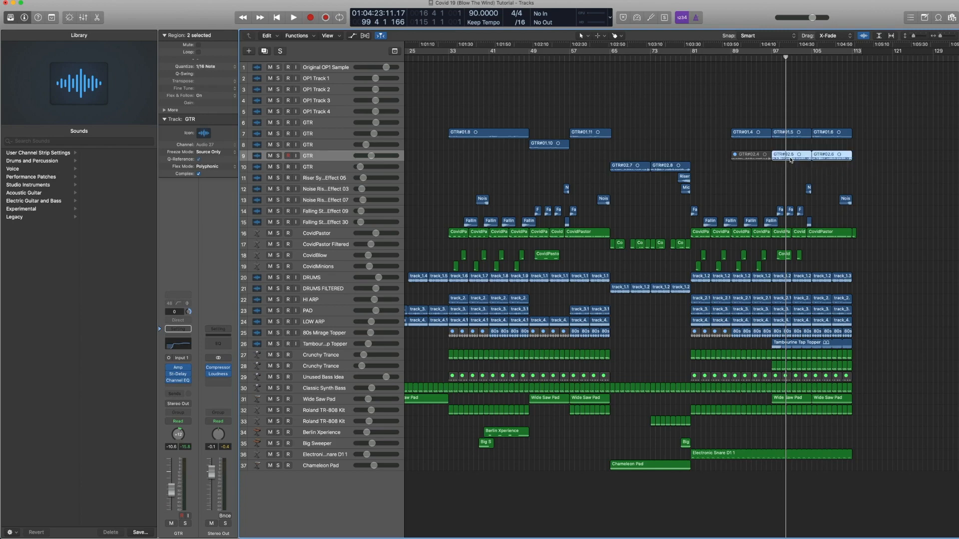
pyautogui.hscroll(-5, 787, 157)
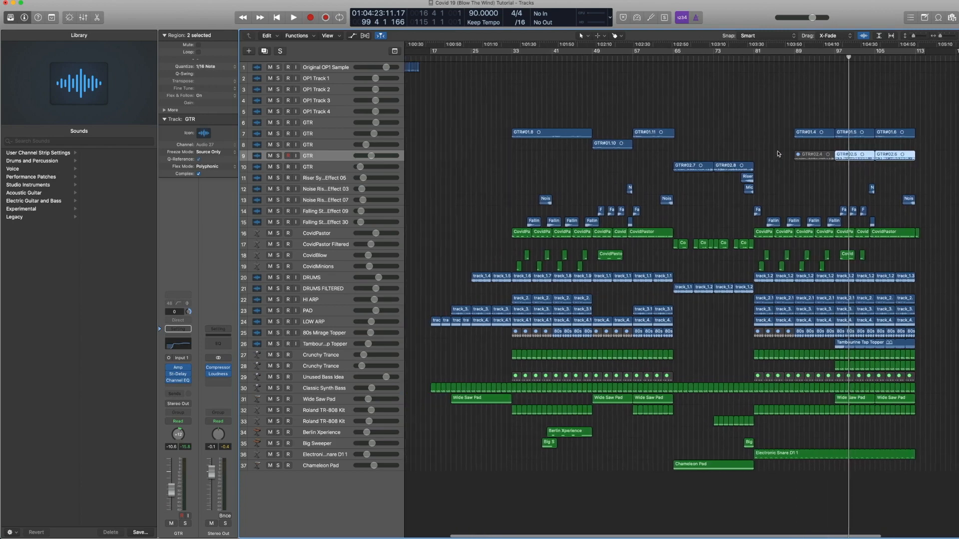
pyautogui.hscroll(2, 778, 154)
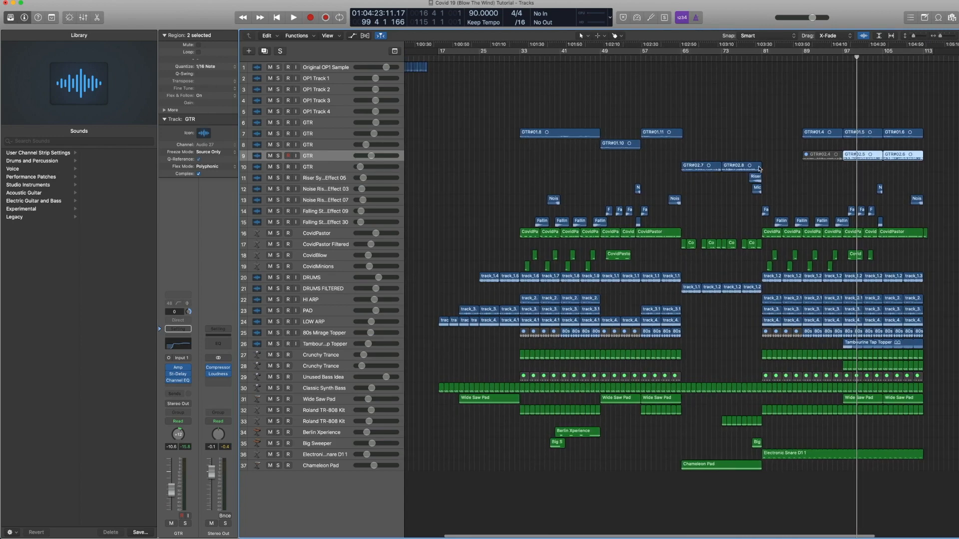
pyautogui.moveTo(775, 158); pyautogui.dragTo(706, 162)
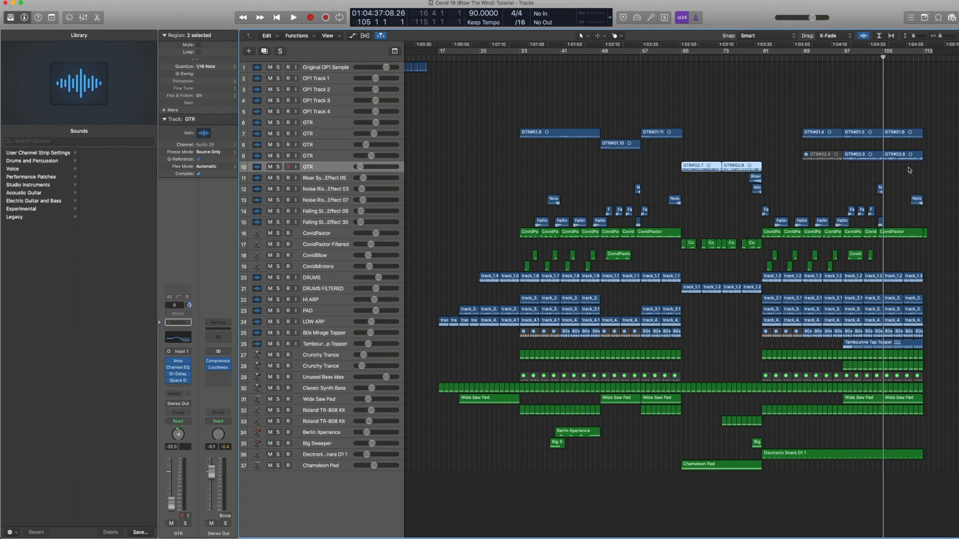
pyautogui.press('space')
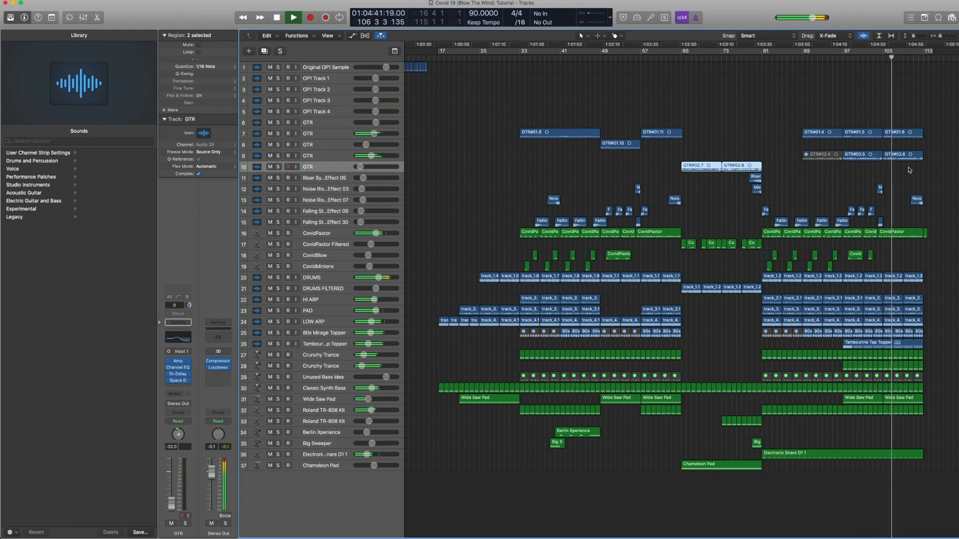
# Step: Select all regions on the GTR track 9 and stop playback
pyautogui.click(322, 157)
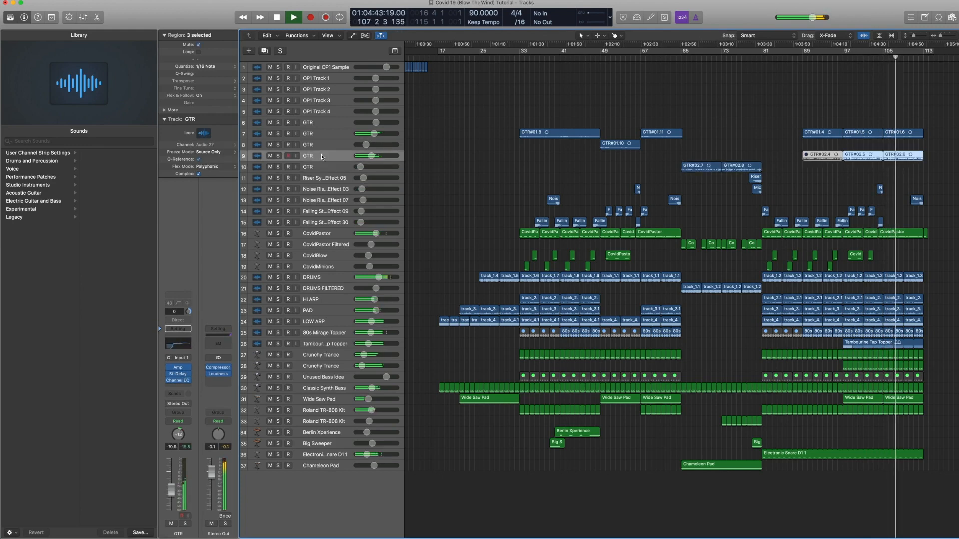
pyautogui.press('space')
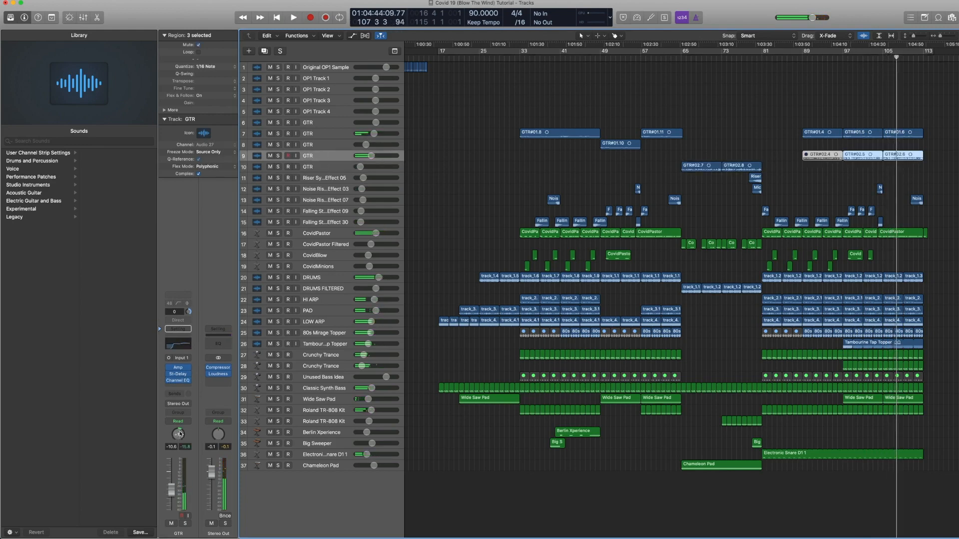
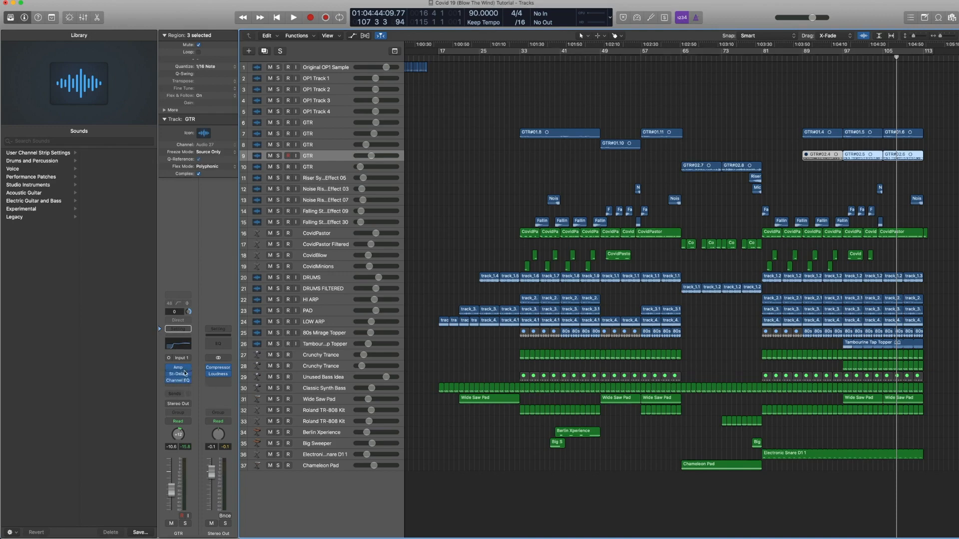
# Step: Open the GTR track's Channel EQ plug-in to inspect its curve, close it, and stop playback
pyautogui.click(181, 349)
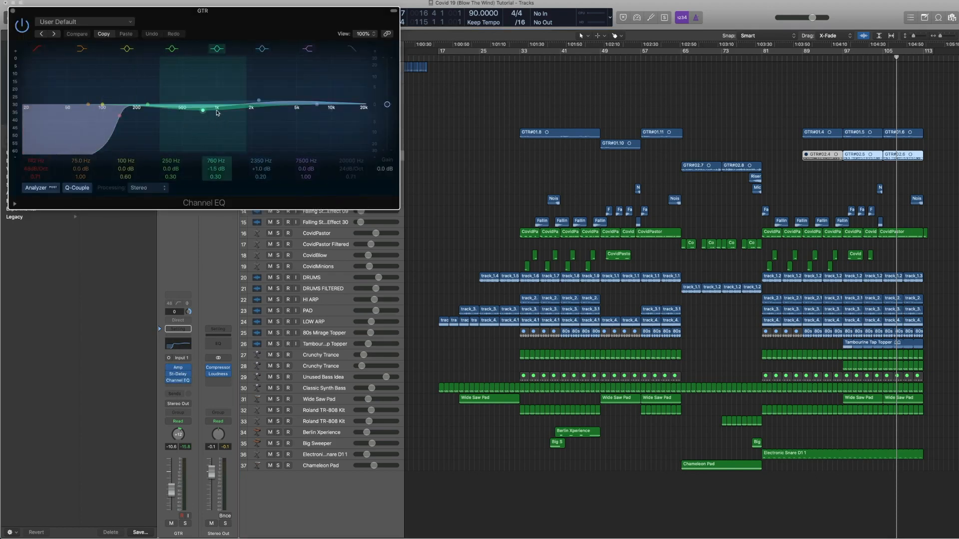
pyautogui.click(13, 11)
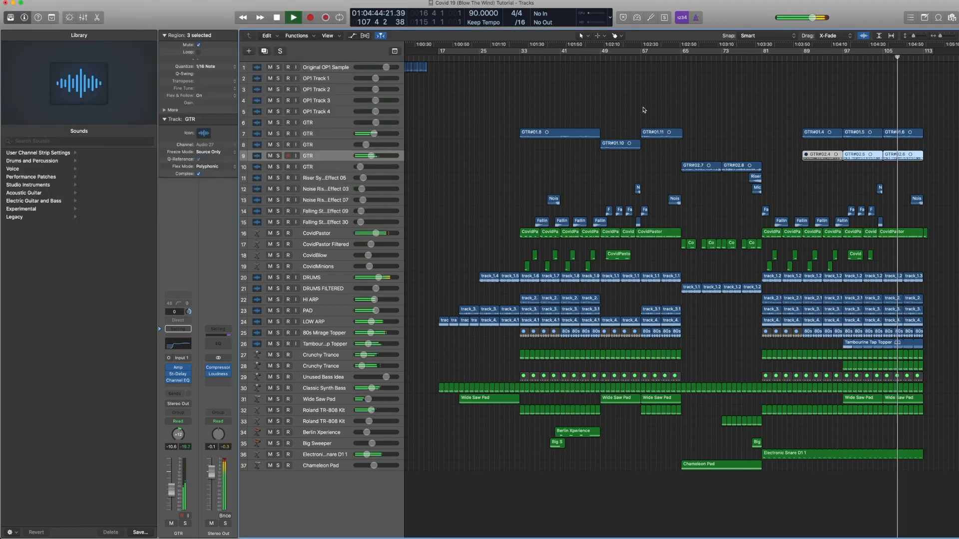
pyautogui.hscroll(2, 837, 260)
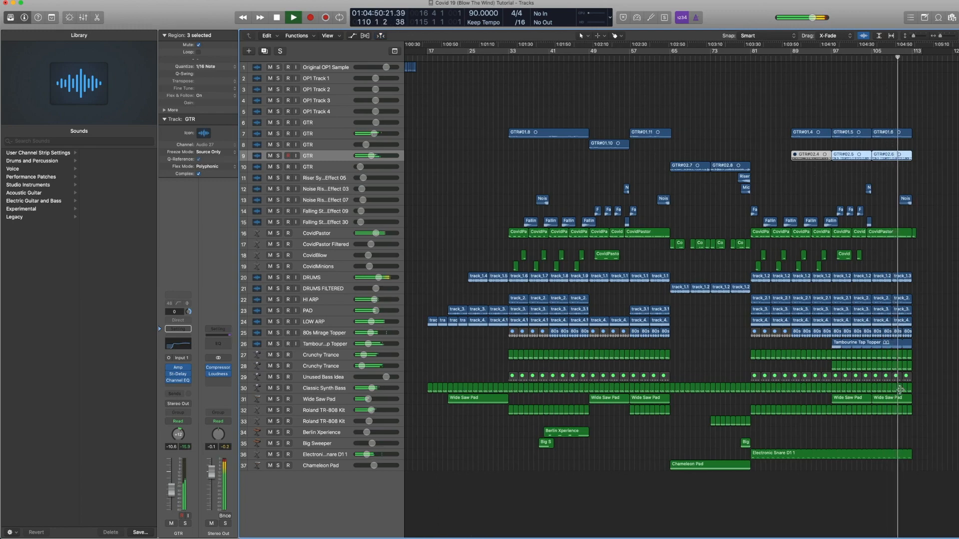
pyautogui.press('space')
# Step: Select the four OP1 Track regions on tracks 2 to 5, play them from bar 1 and stop
pyautogui.hscroll(-4, 898, 380)
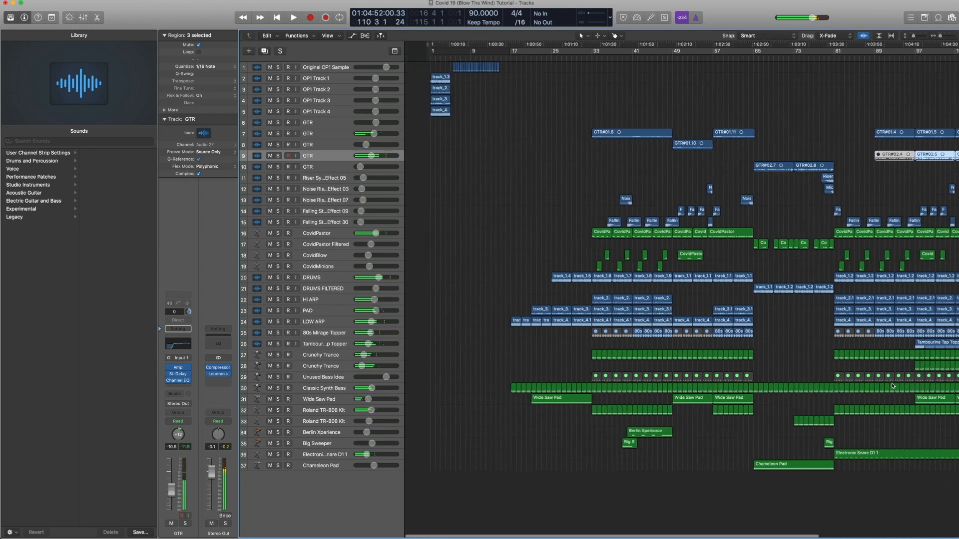
pyautogui.hscroll(2, 895, 371)
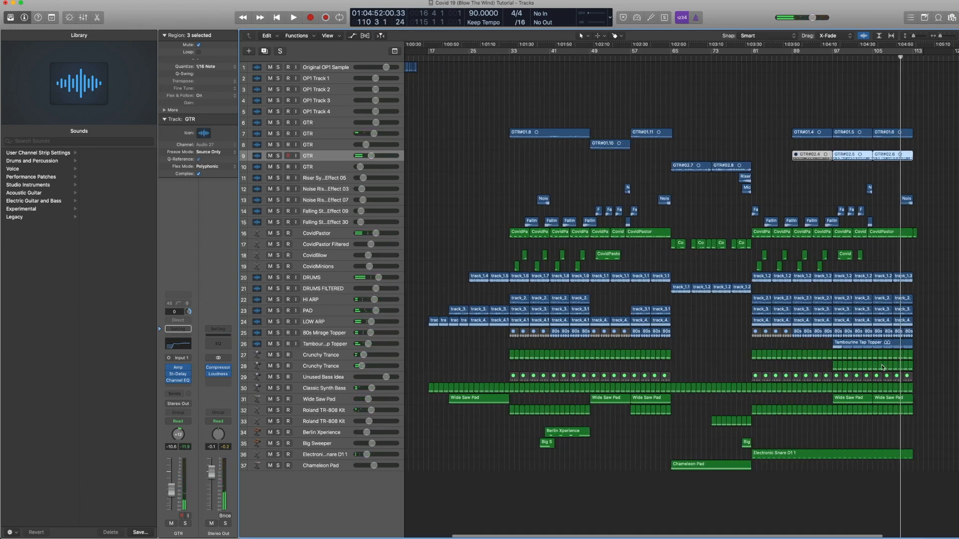
pyautogui.hscroll(-5, 525, 178)
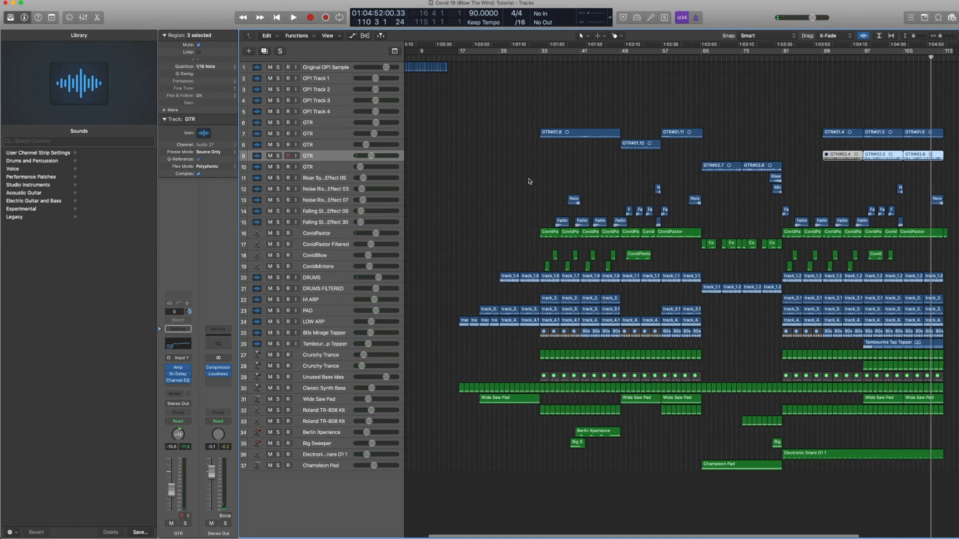
pyautogui.moveTo(457, 146); pyautogui.dragTo(411, 67)
pyautogui.click(408, 57)
pyautogui.press('space')
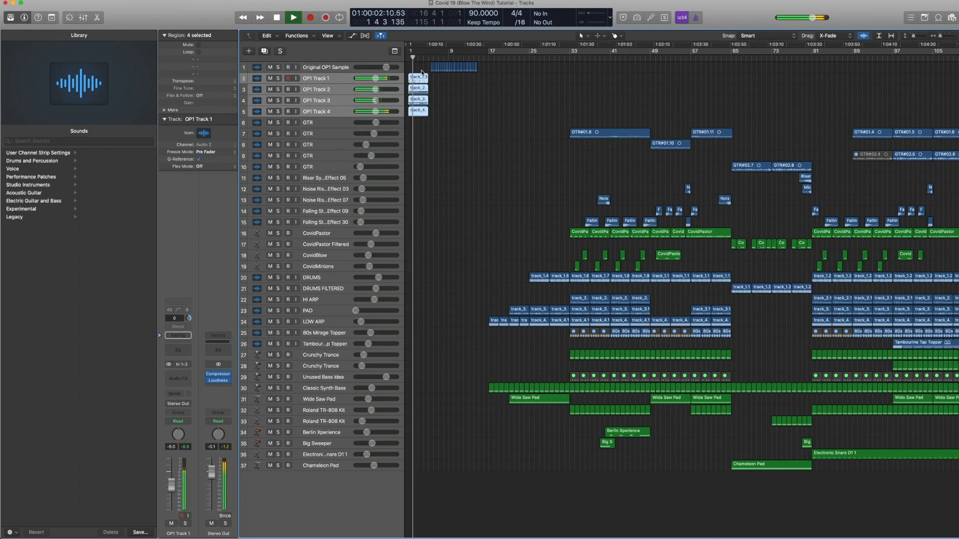
pyautogui.hscroll(1, 475, 120)
pyautogui.press('space')
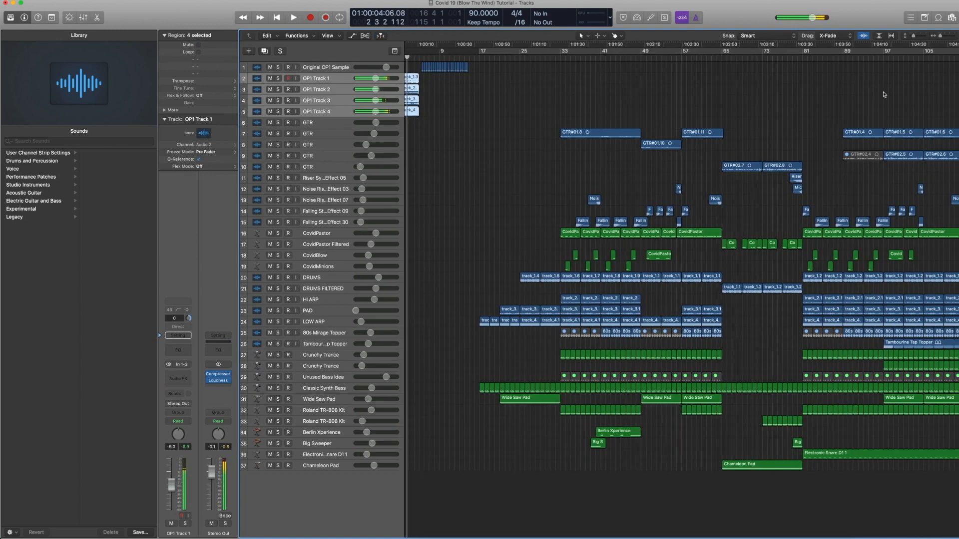
# Step: Play the arrangement from bar 97 and stop playback shortly after
pyautogui.hscroll(2, 880, 96)
pyautogui.click(858, 58)
pyautogui.press('space')
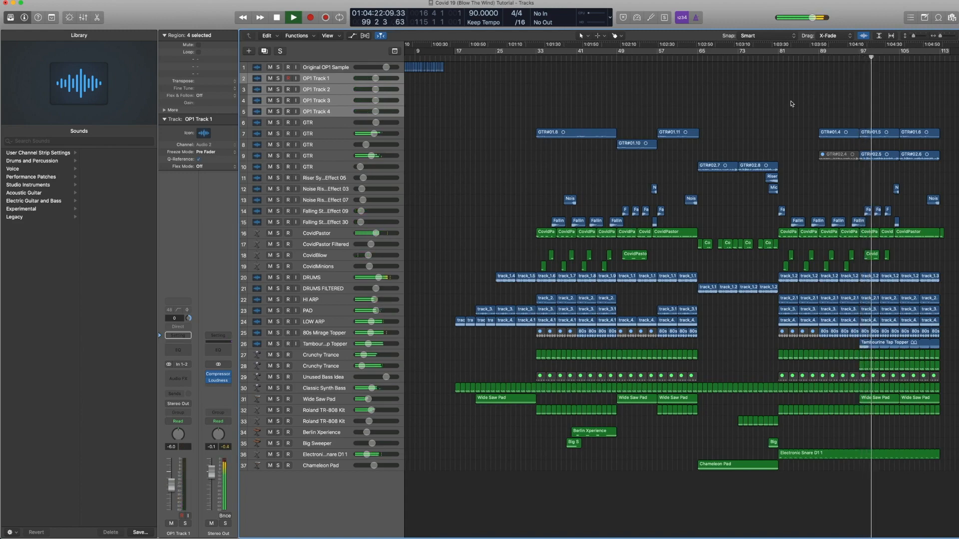
pyautogui.press('space')
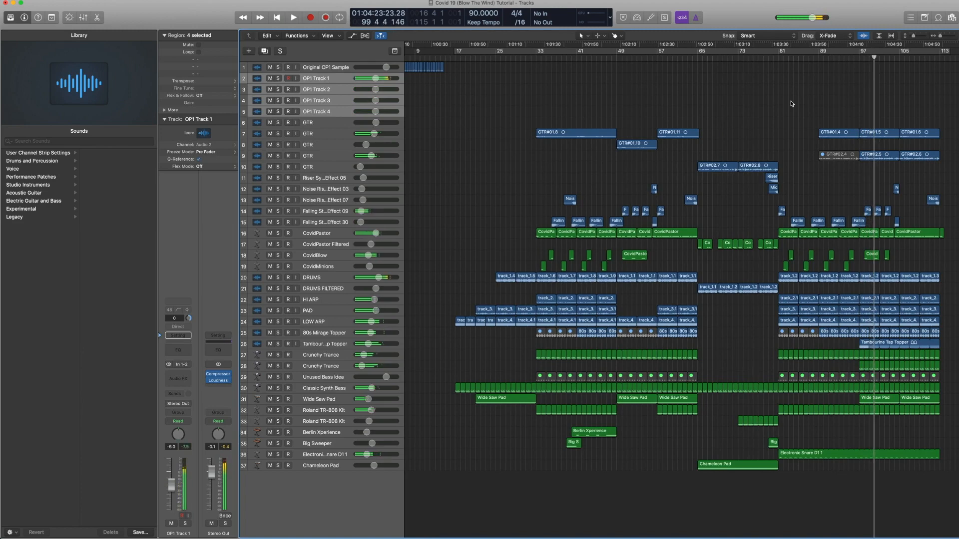
pyautogui.hscroll(-3, 790, 103)
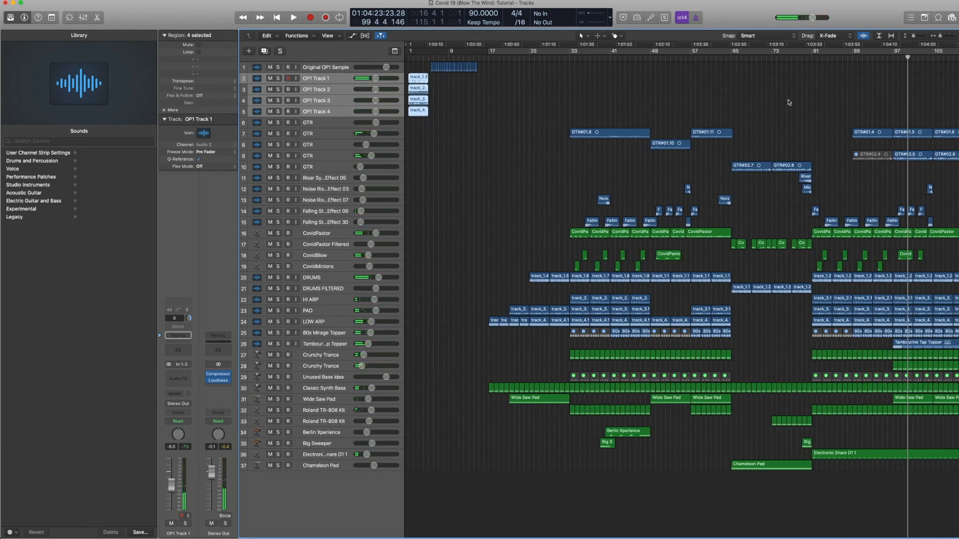
pyautogui.hscroll(3, 789, 102)
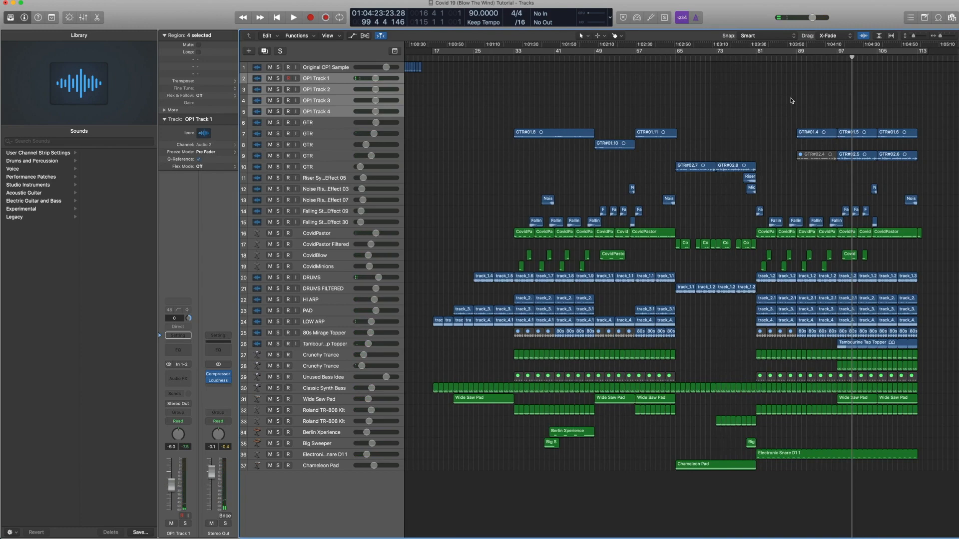